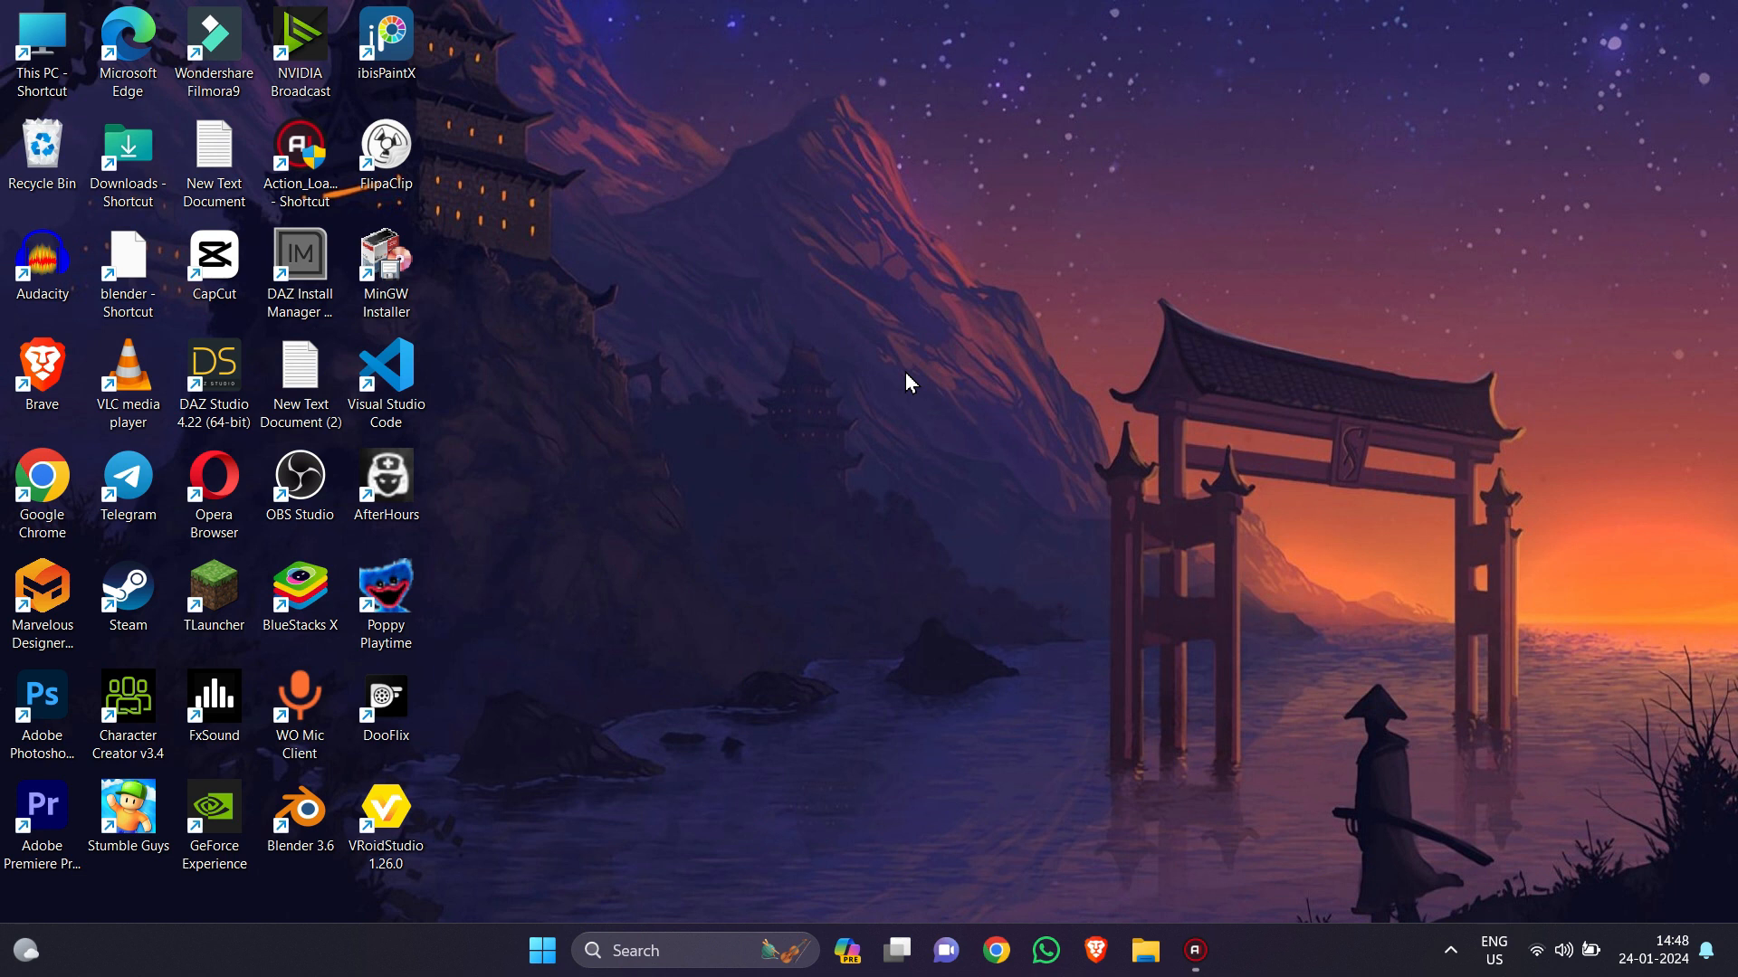
# Step: Open Blender 3.6 and delete all the default objects from the new scene
pyautogui.doubleClick(301, 815)
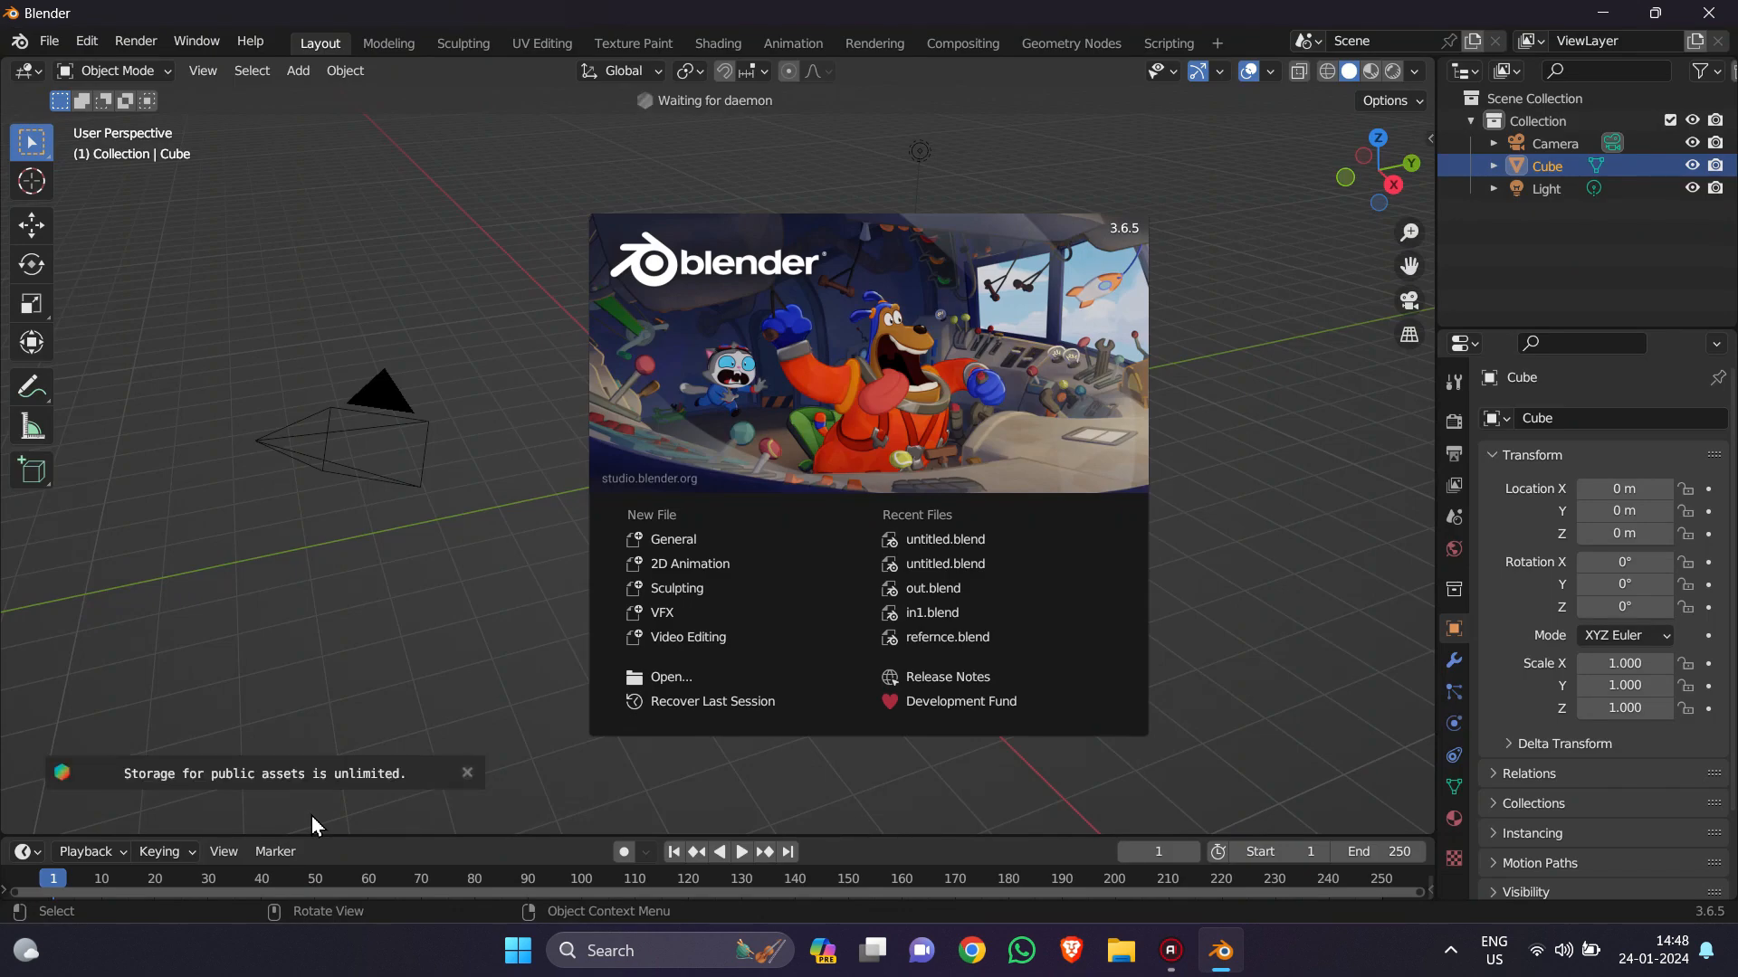
pyautogui.click(282, 649)
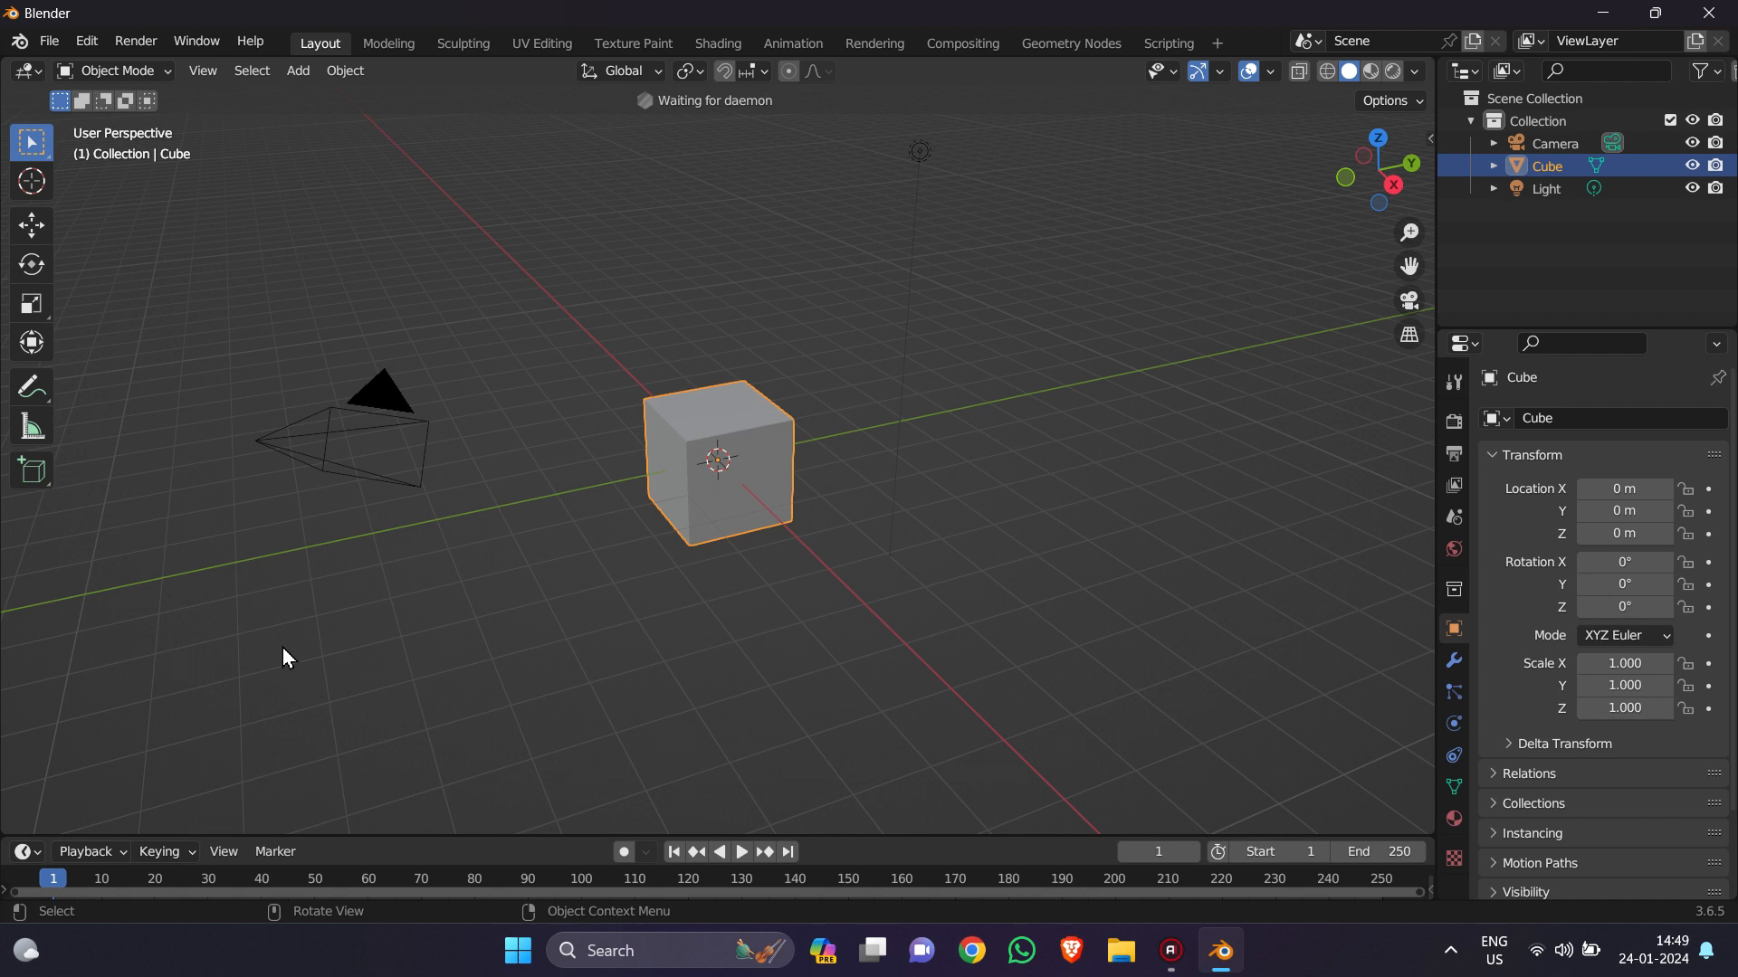
pyautogui.press('a')
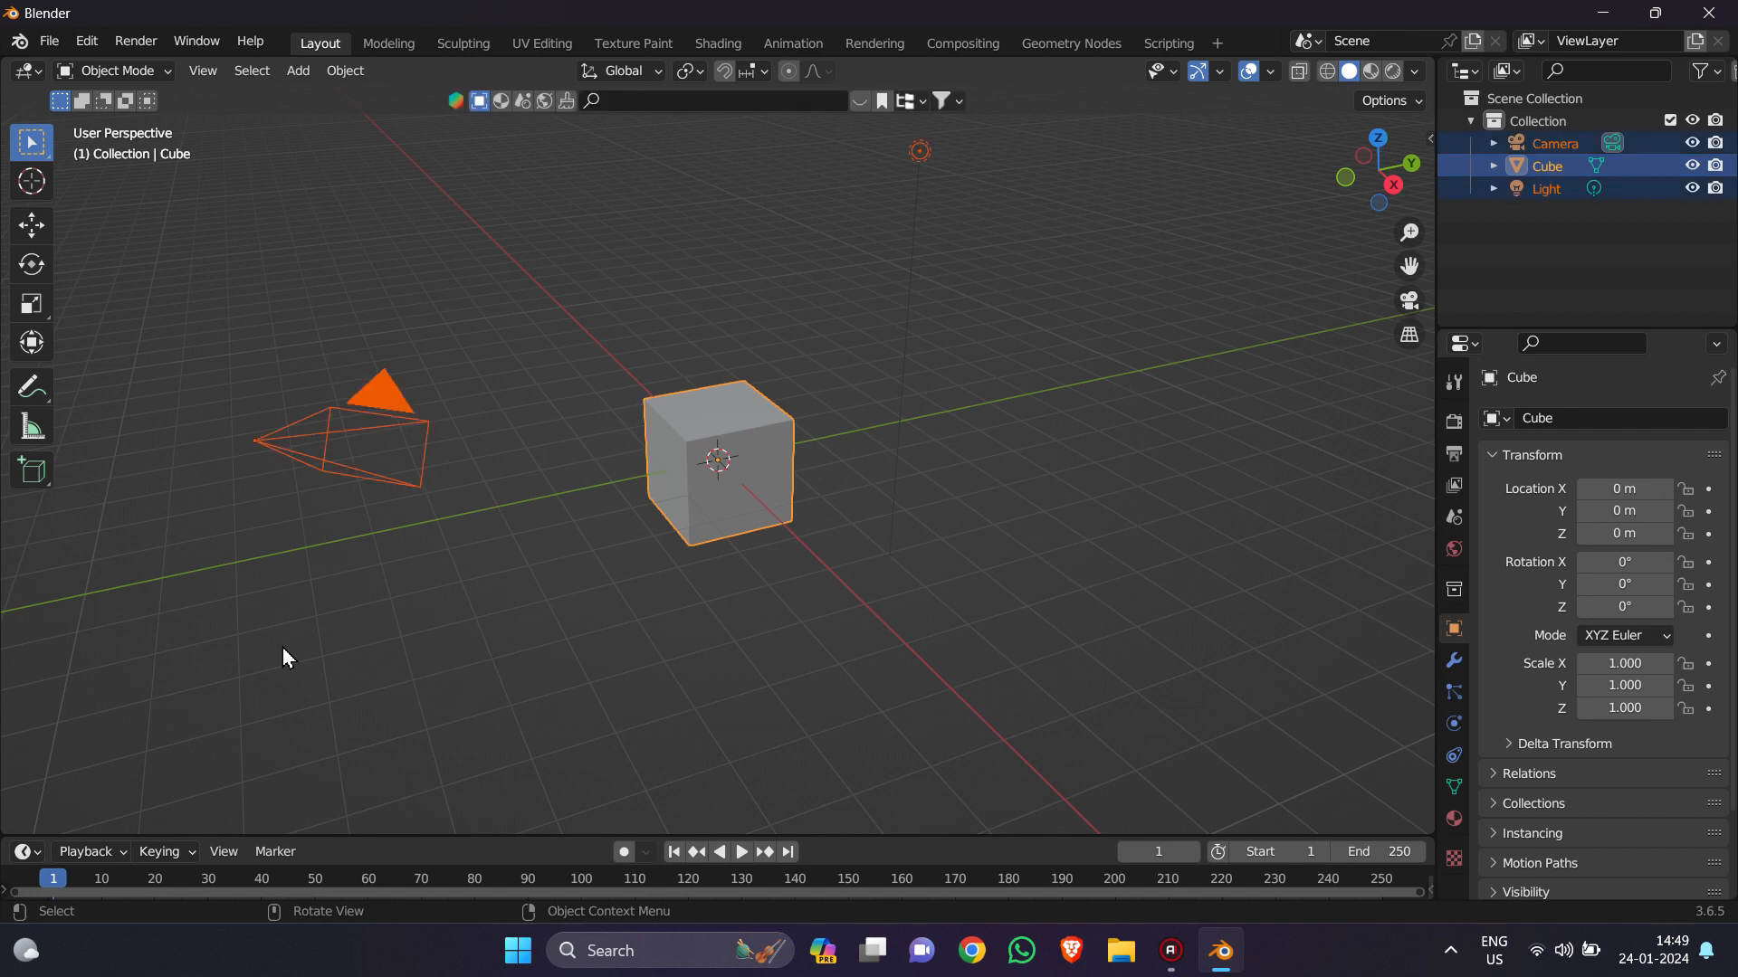
pyautogui.press('Delete')
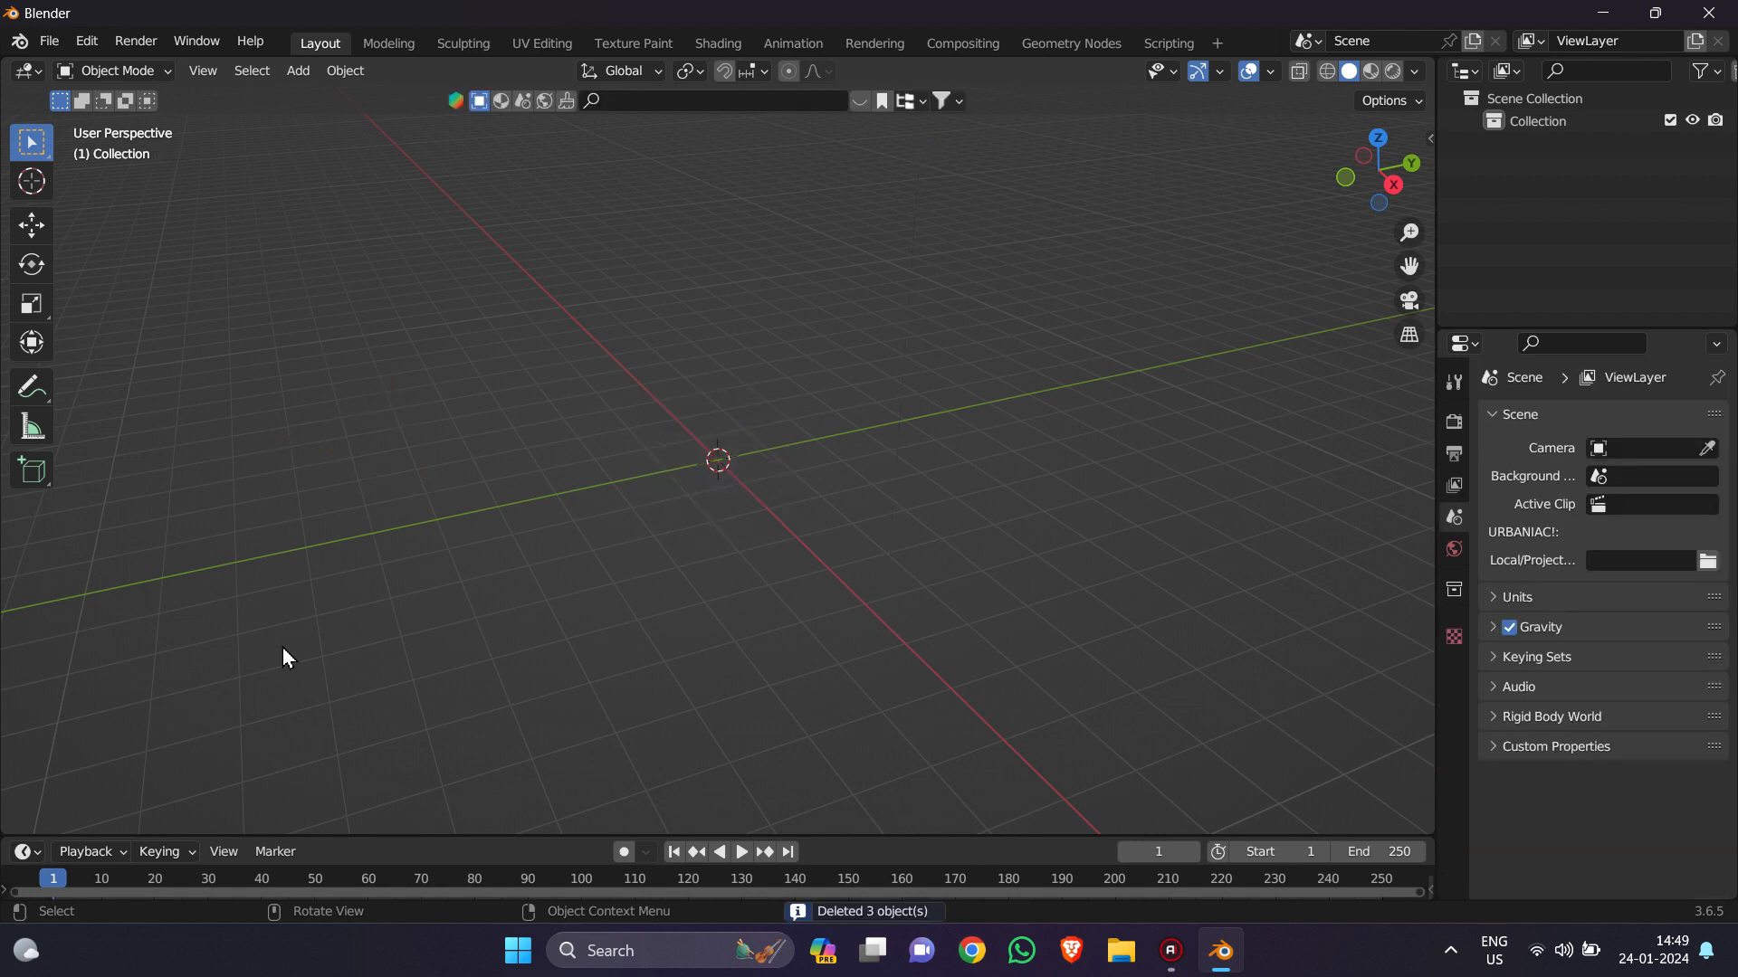
# Step: Add a plane mesh at the origin and scale it up uniformly to about 7.5
pyautogui.hotkey('shift', 'a')
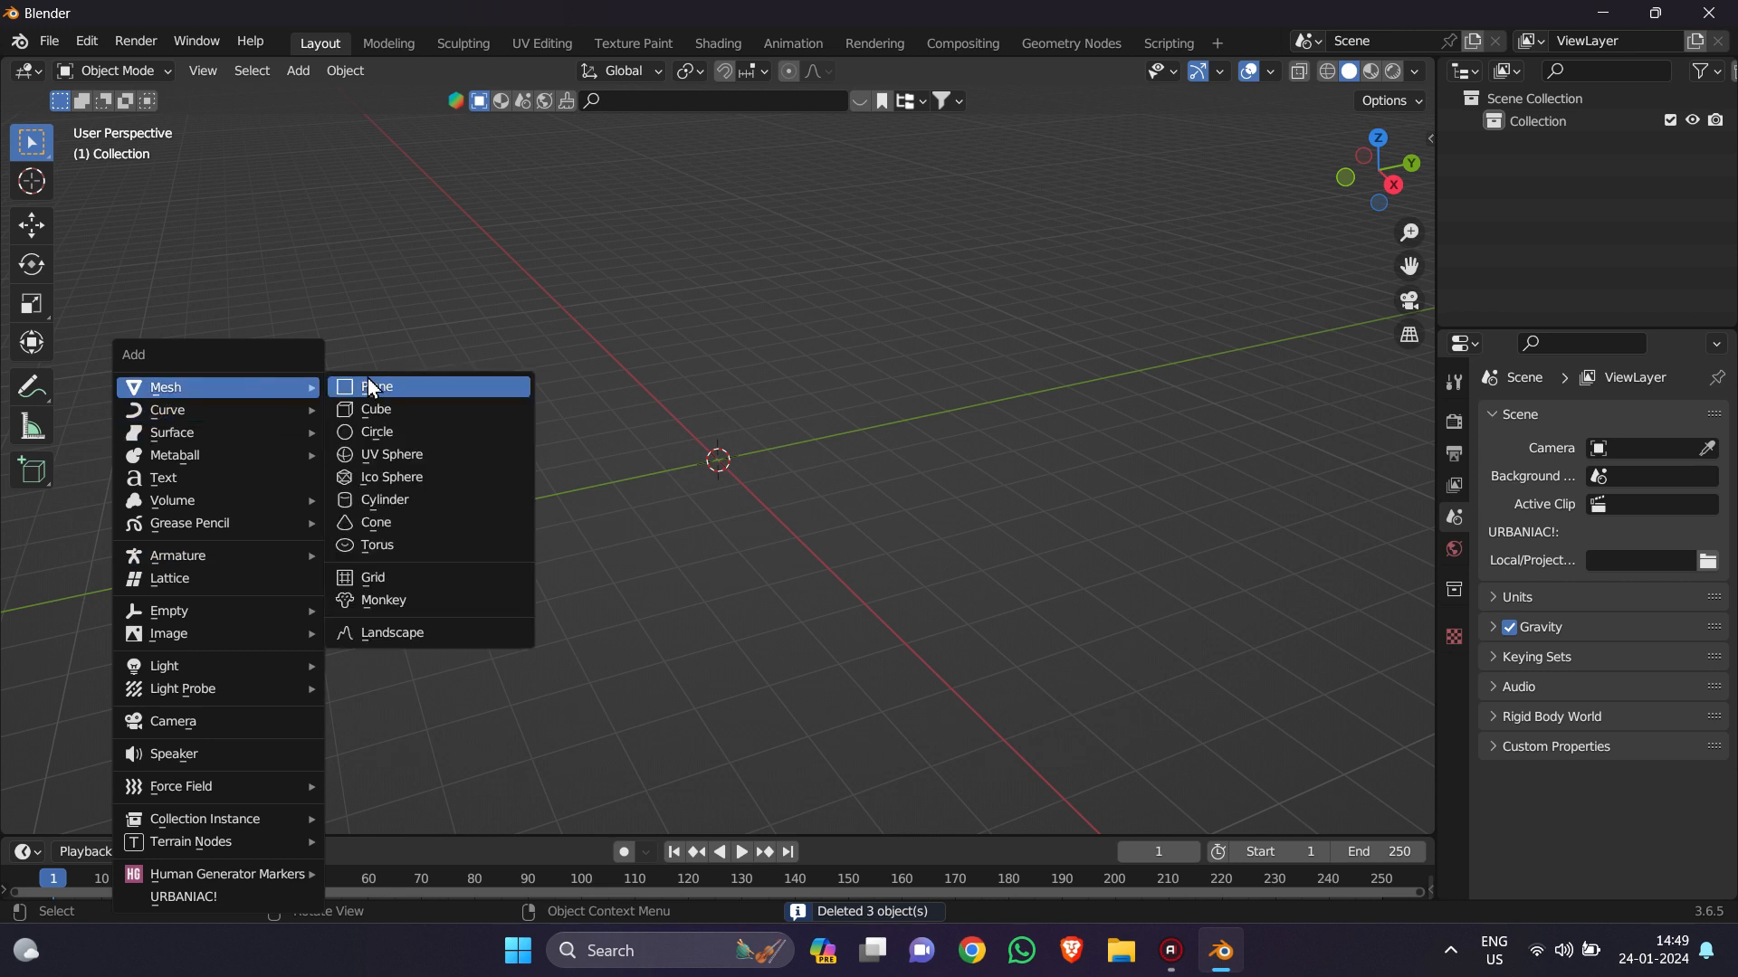
pyautogui.click(387, 387)
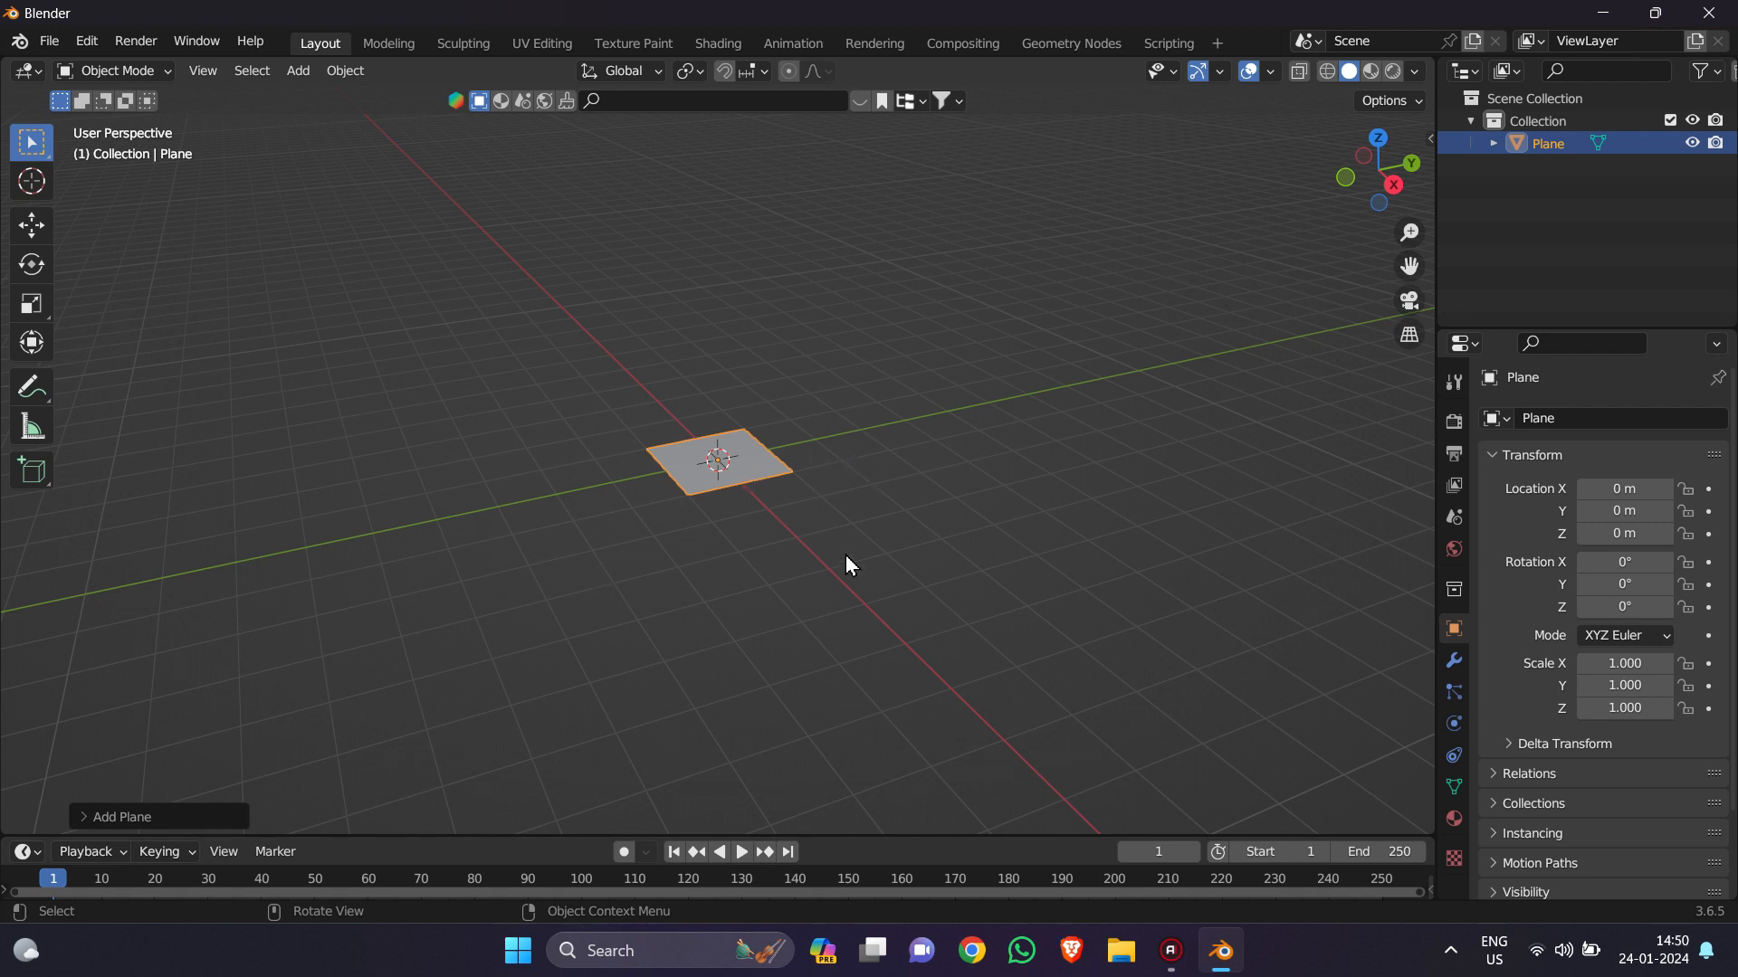
pyautogui.click(992, 488)
pyautogui.click(738, 489)
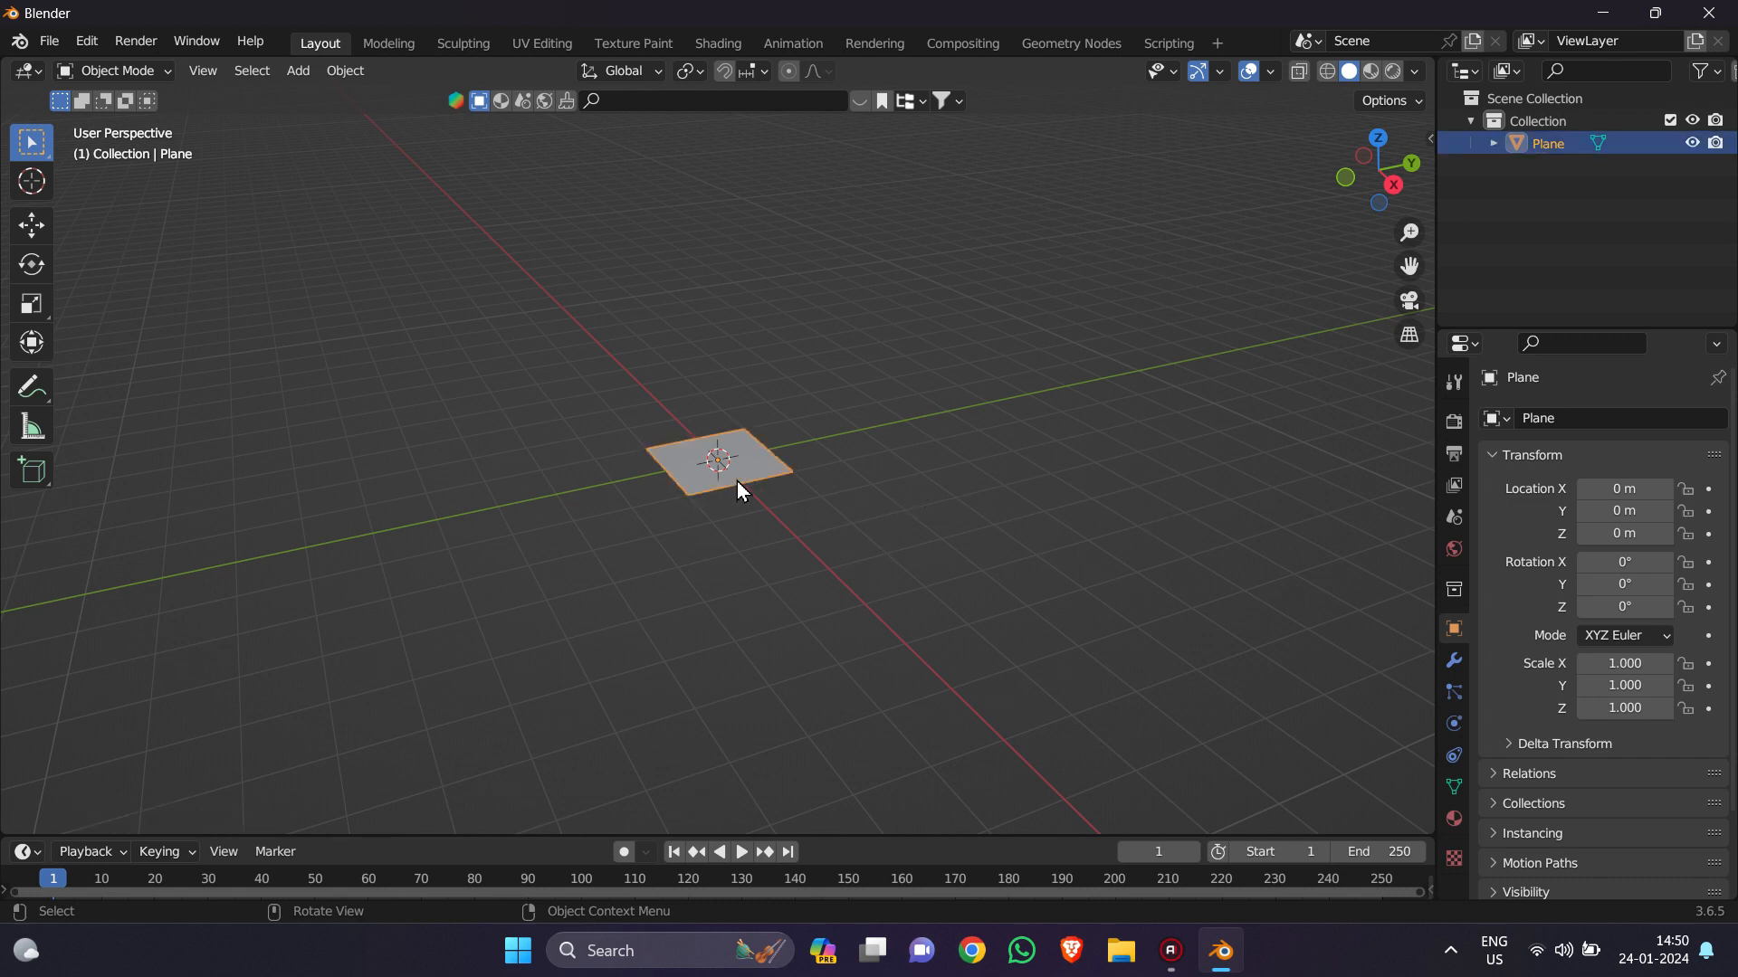
pyautogui.press('s')
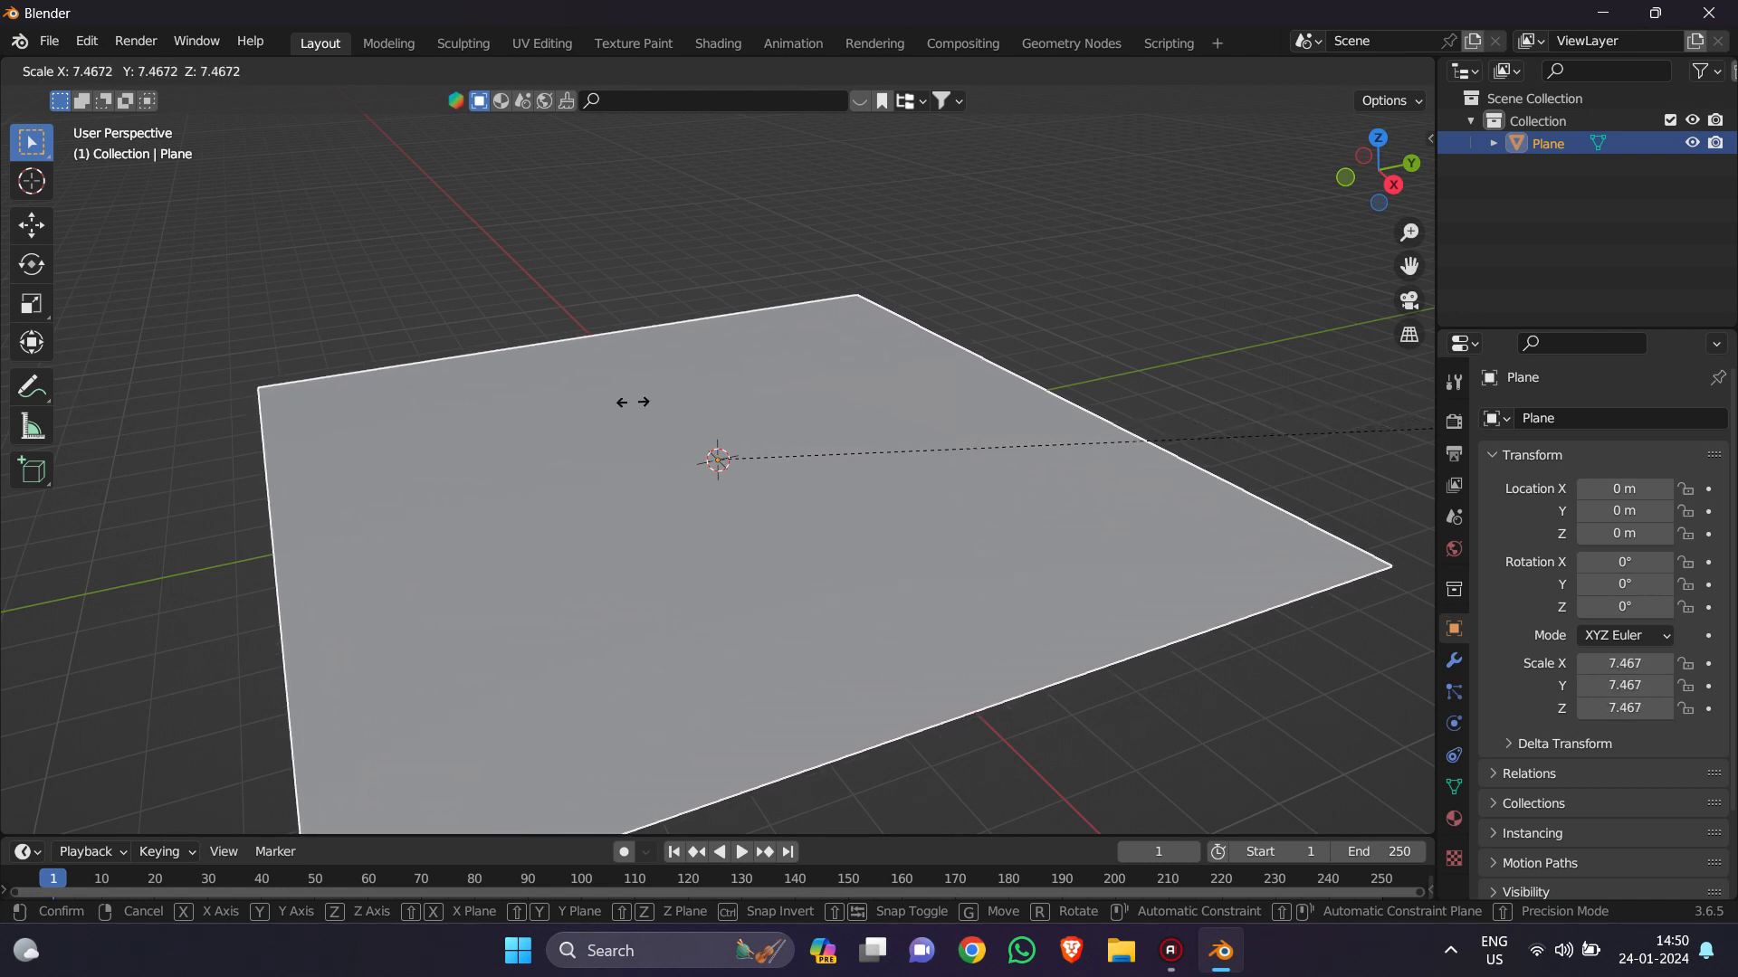
pyautogui.click(638, 407)
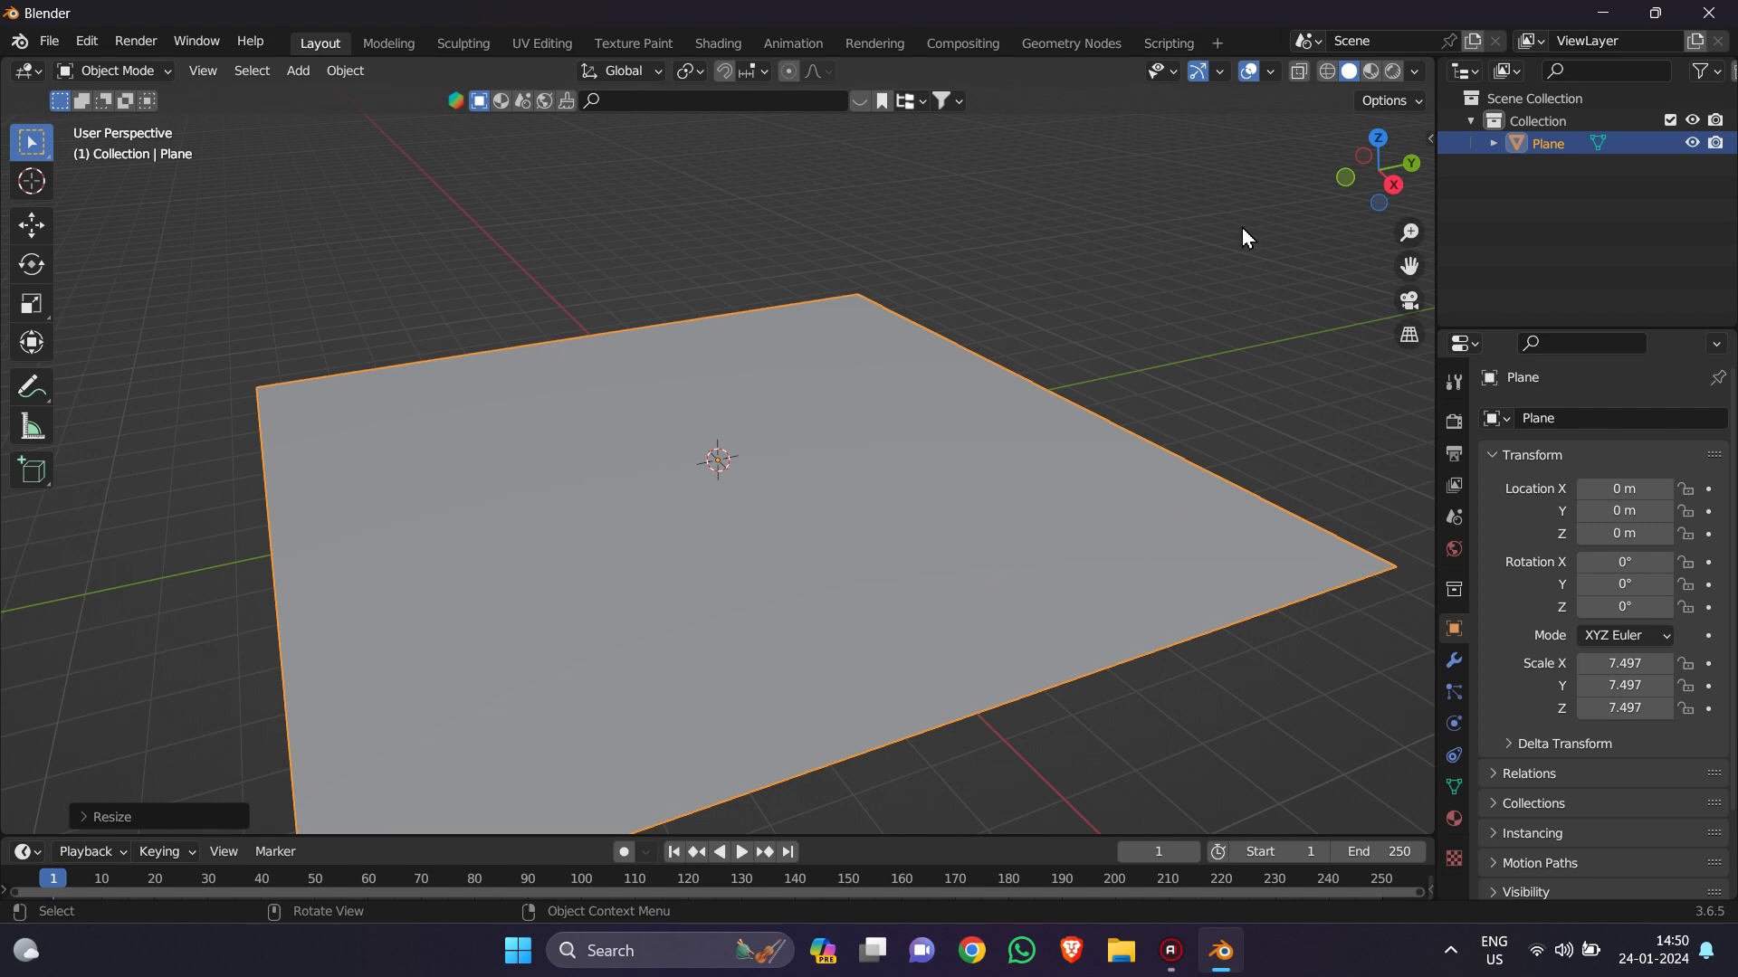
# Step: Add a cube and raise it about 1.11 m along Z so it sits above the plane
pyautogui.moveTo(1378, 171); pyautogui.dragTo(1385, 172)
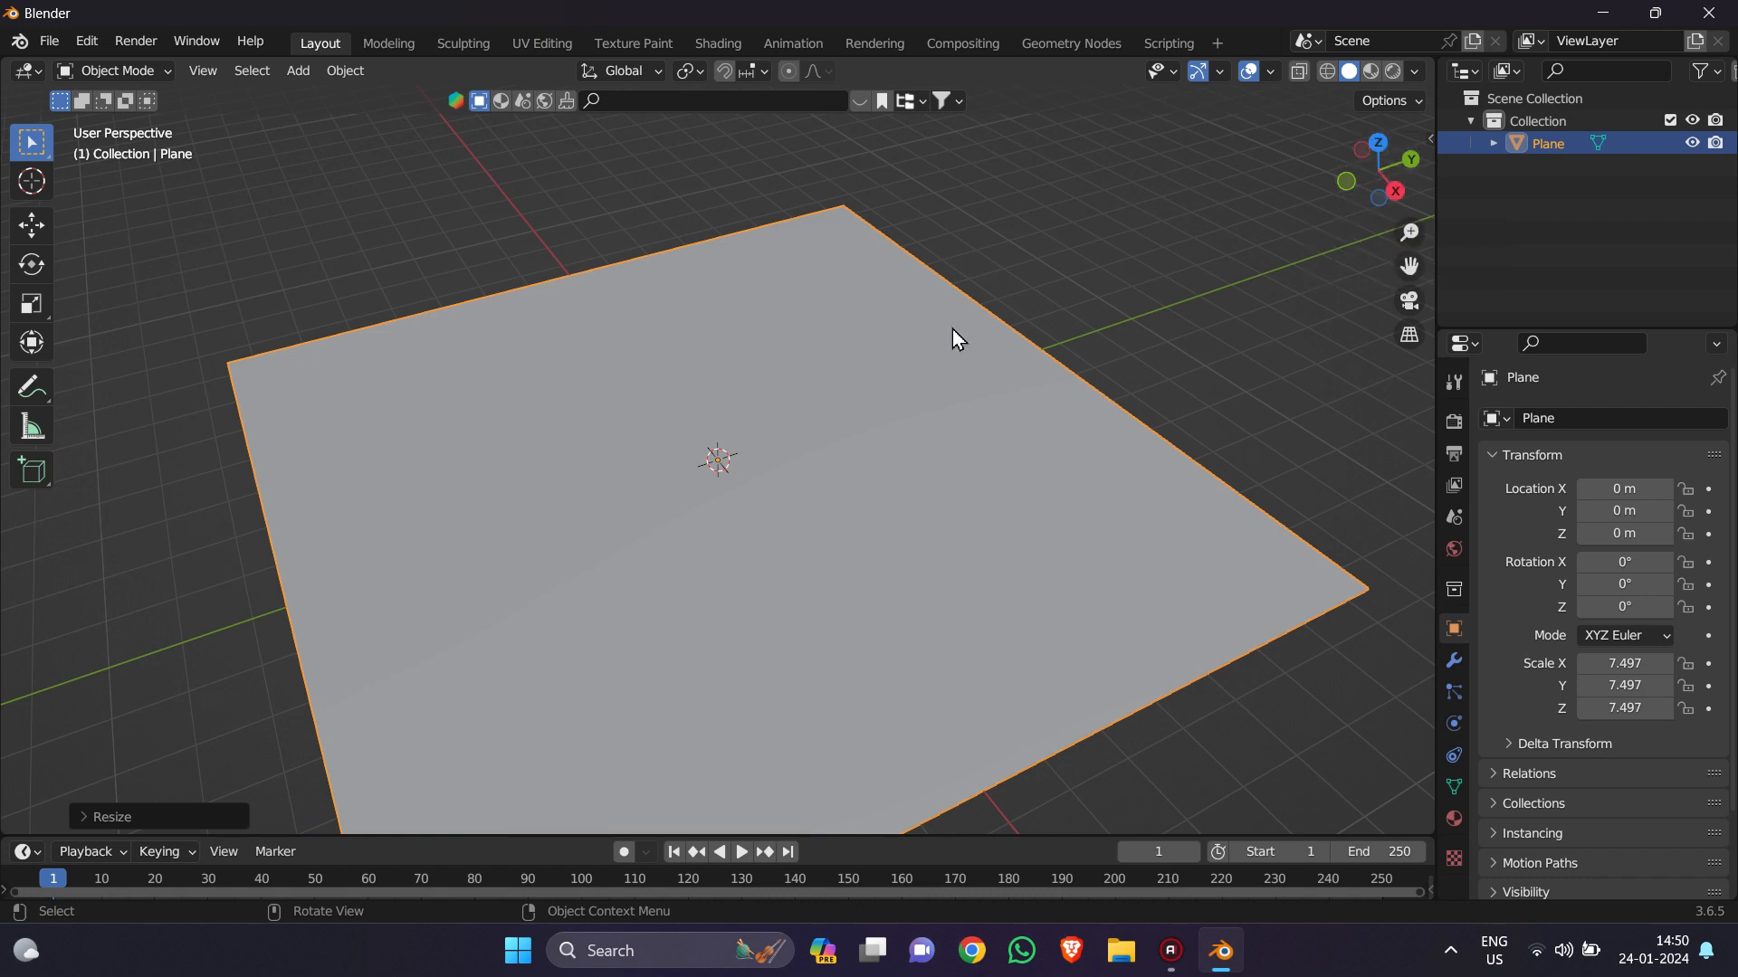
pyautogui.hotkey('shift', 'a')
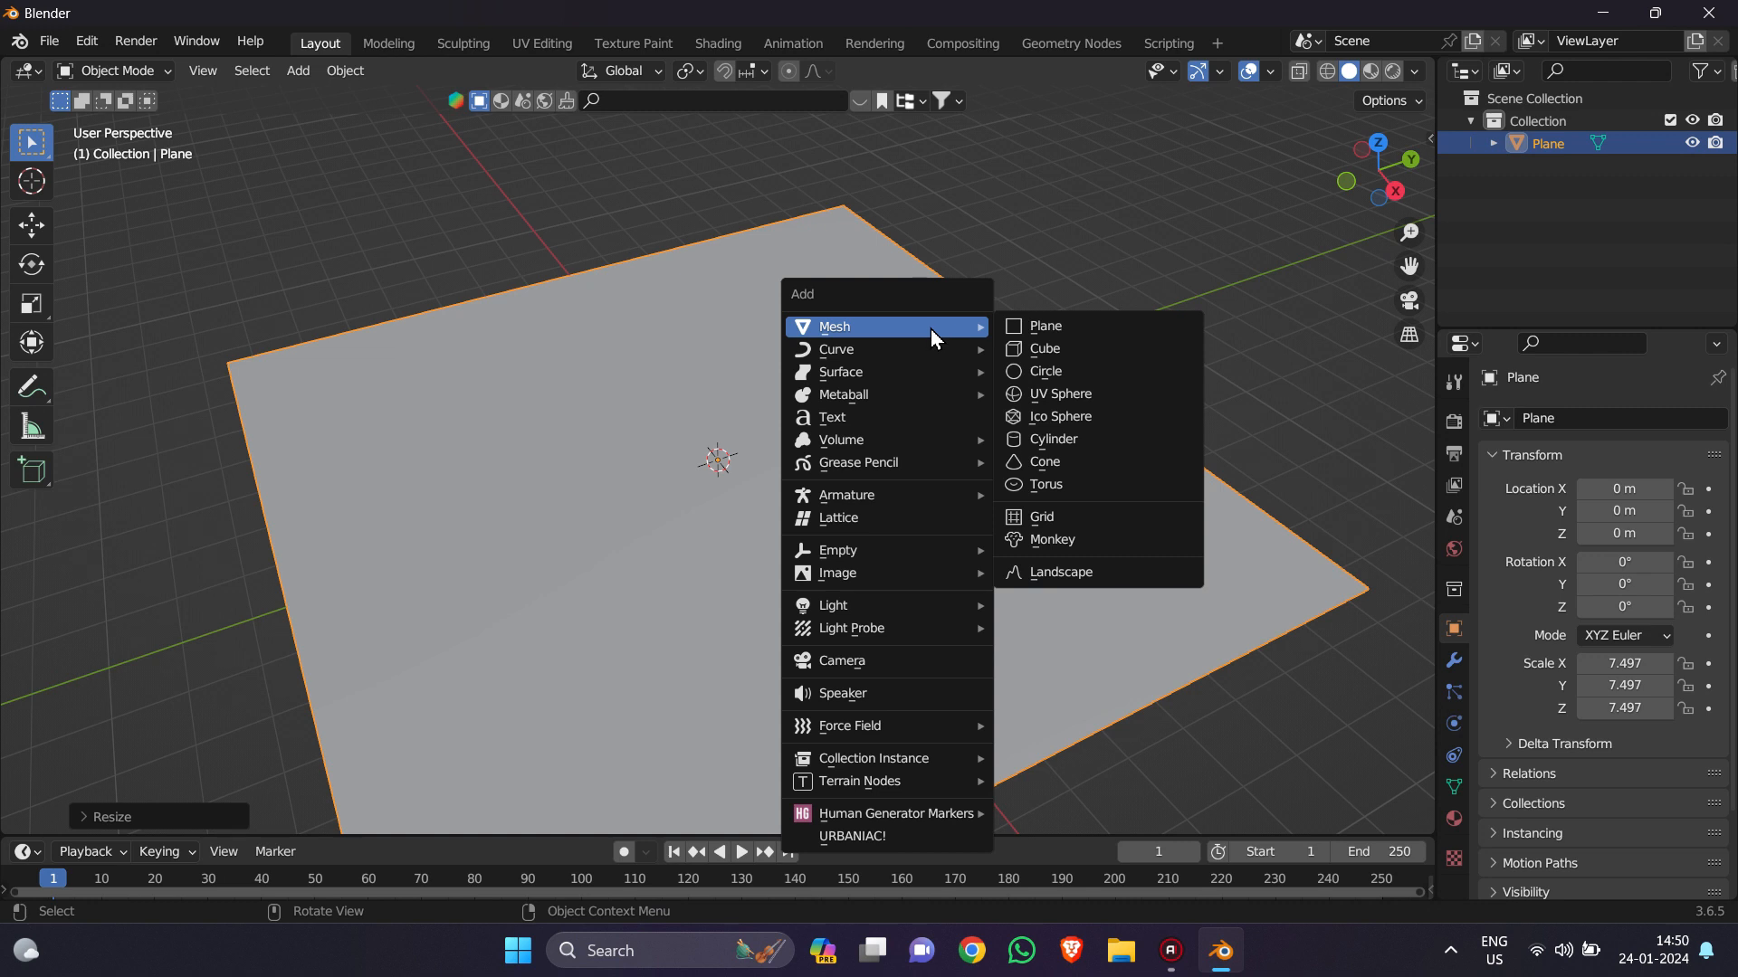
pyautogui.click(1059, 350)
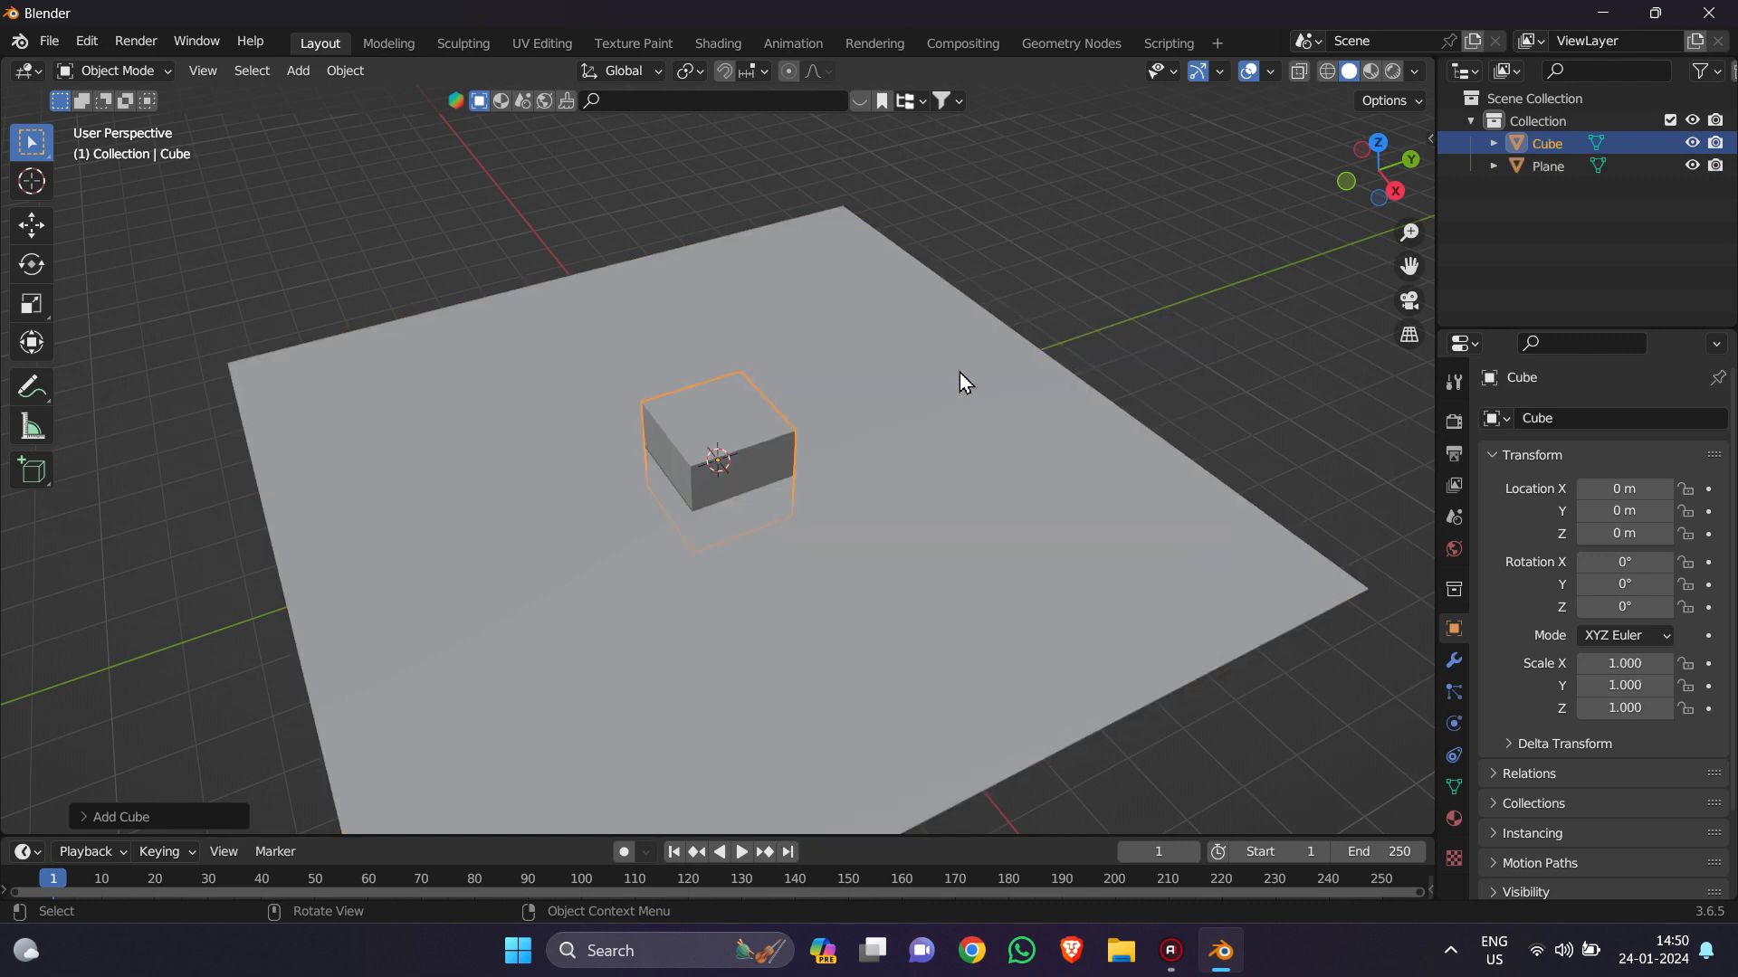
pyautogui.click(1395, 191)
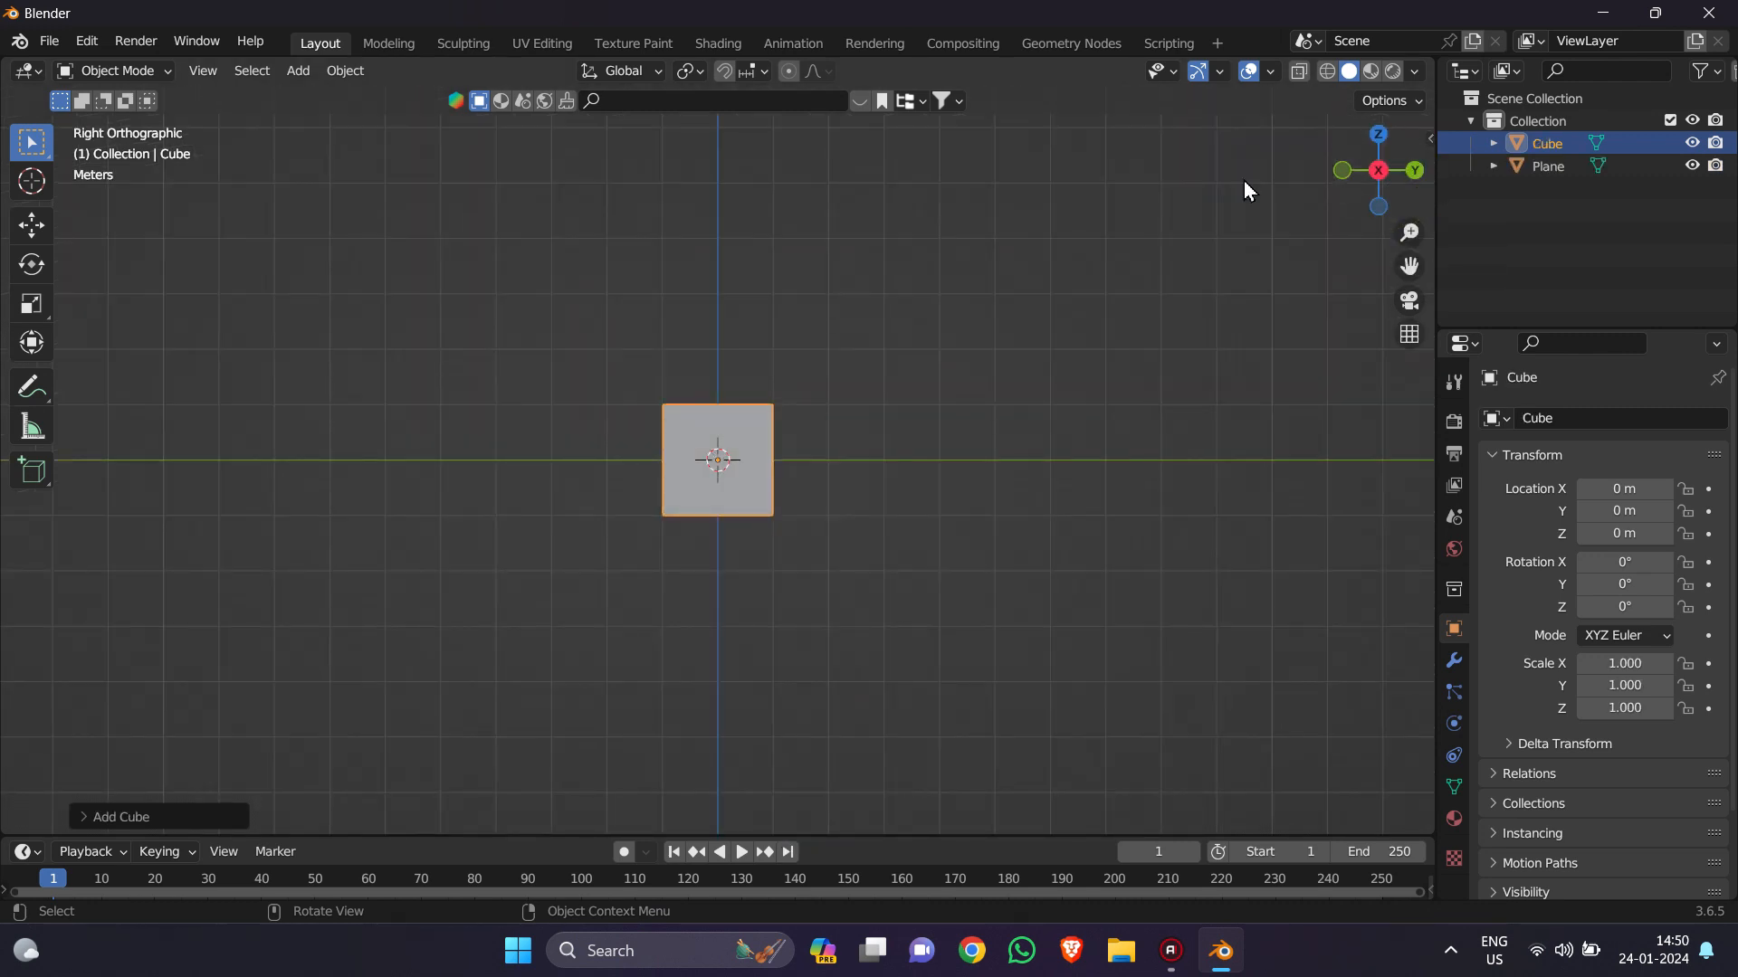
pyautogui.click(36, 228)
pyautogui.moveTo(720, 361); pyautogui.dragTo(721, 308)
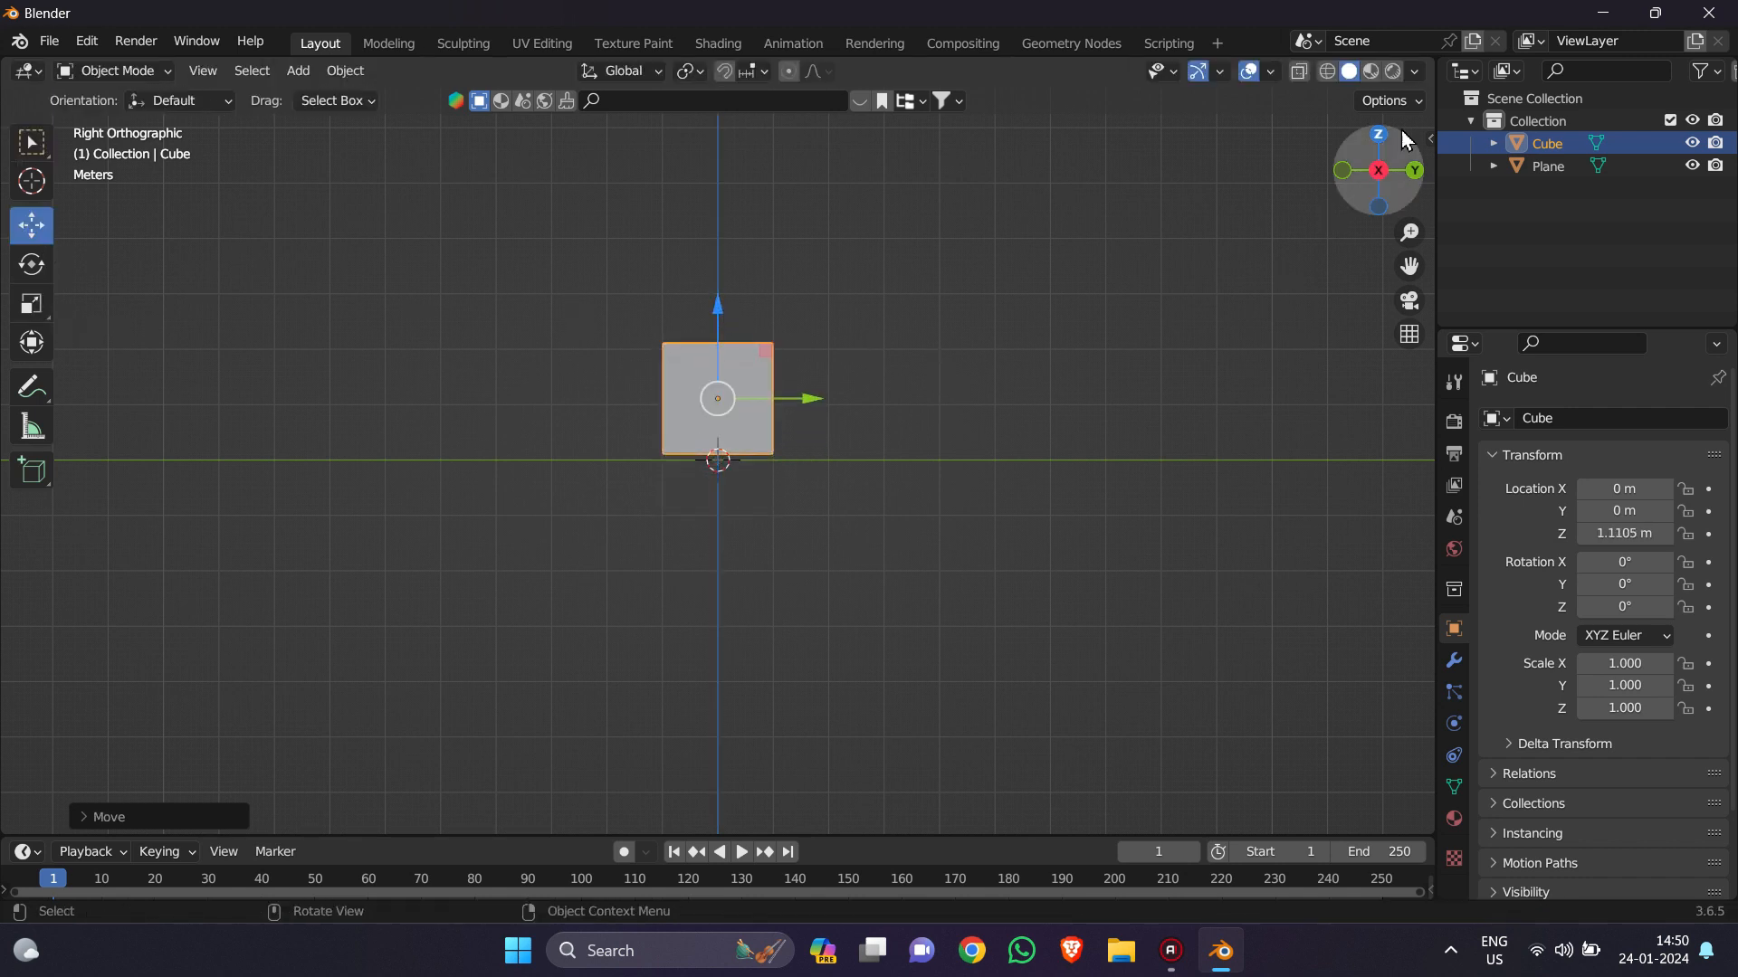
# Step: Add a point light and move it about 4.42 m along X and 4.82 m up along Z
pyautogui.moveTo(1380, 178); pyautogui.dragTo(1383, 170)
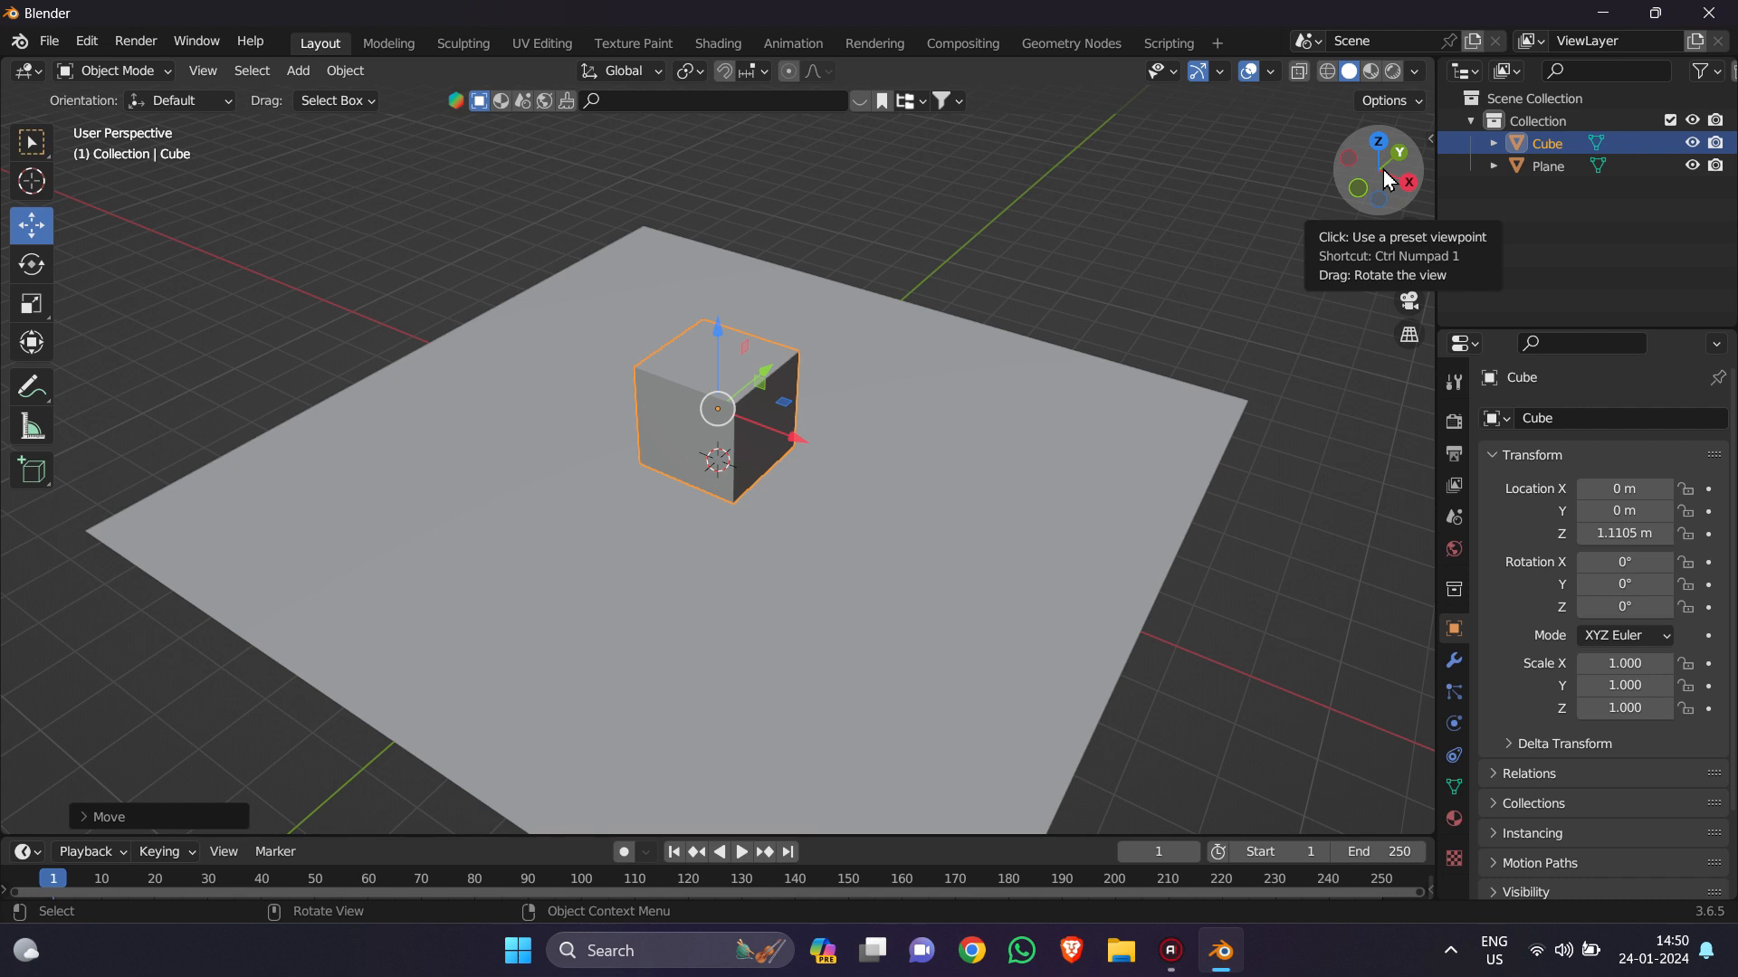
pyautogui.hotkey('shift', 'a')
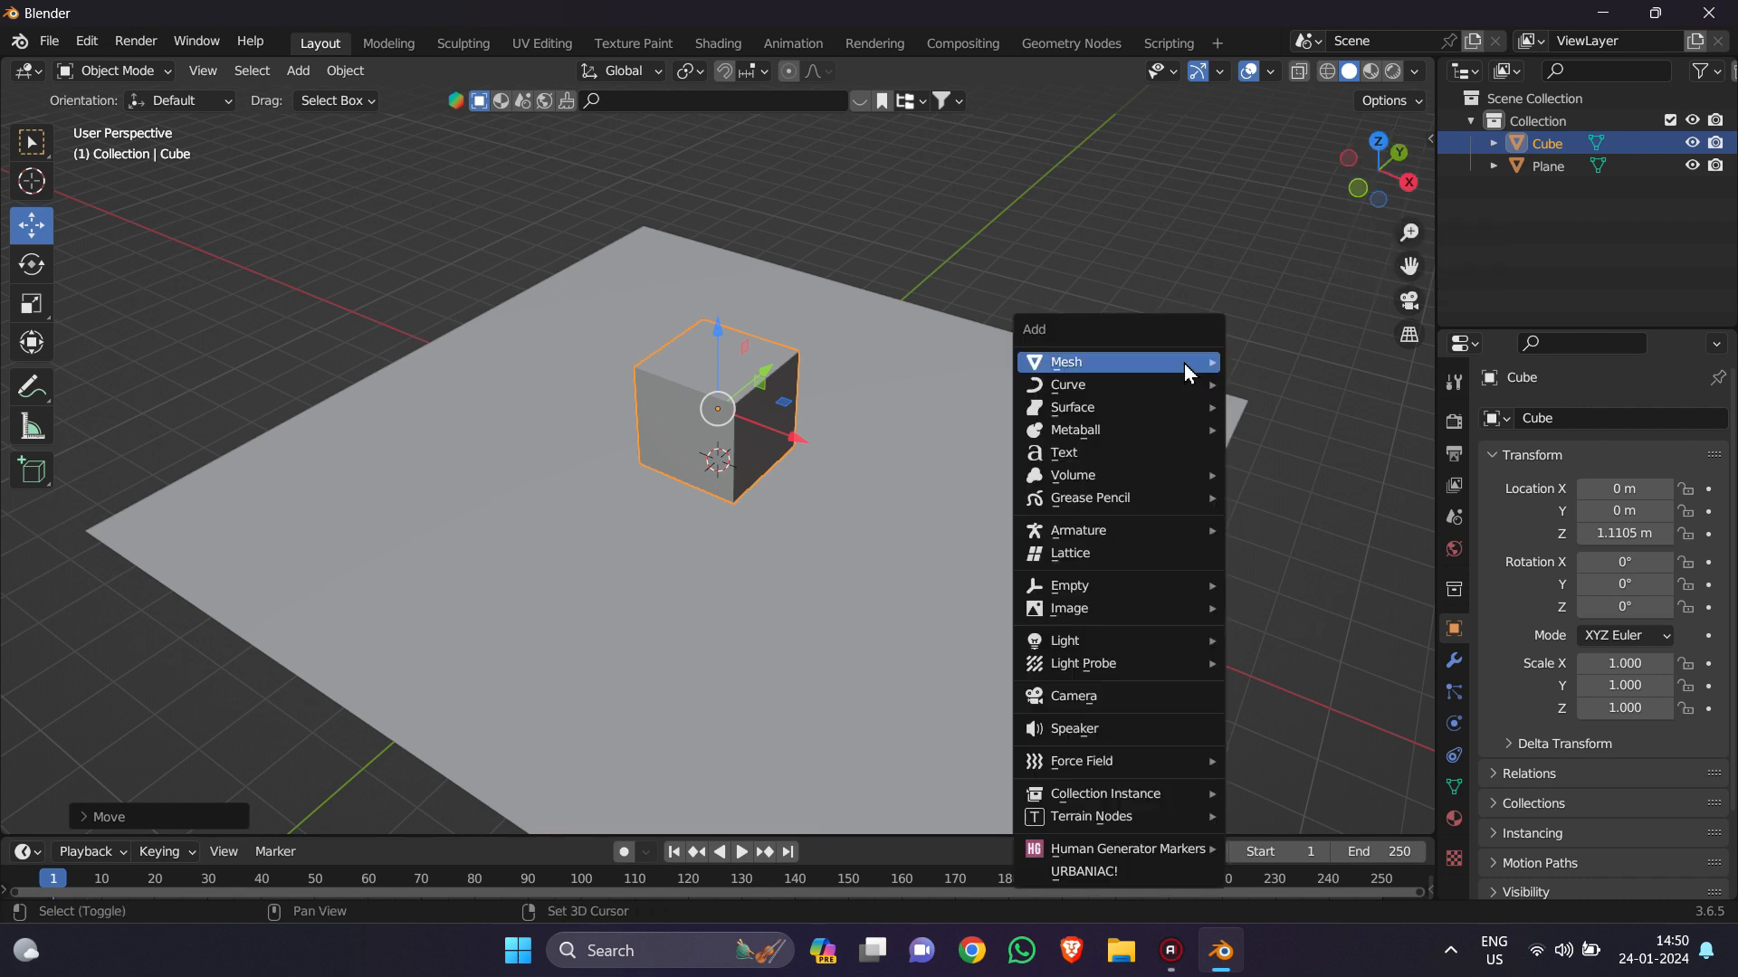
pyautogui.moveTo(1149, 535)
pyautogui.moveTo(1111, 642)
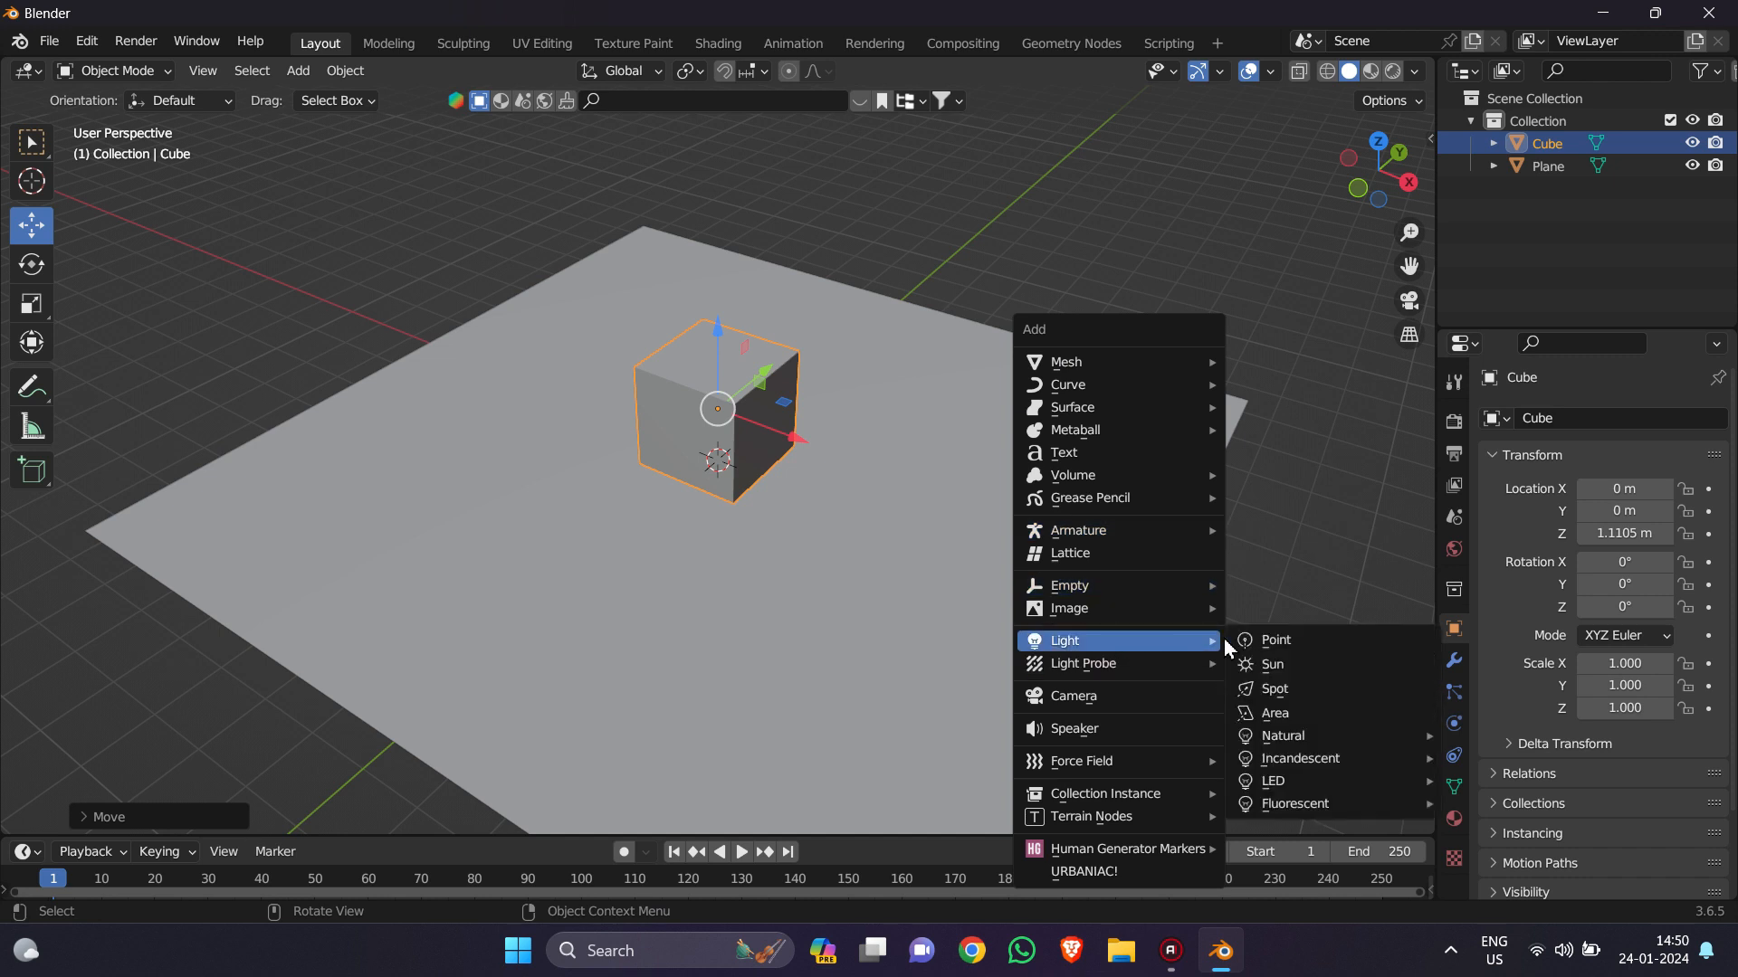
pyautogui.moveTo(1303, 735)
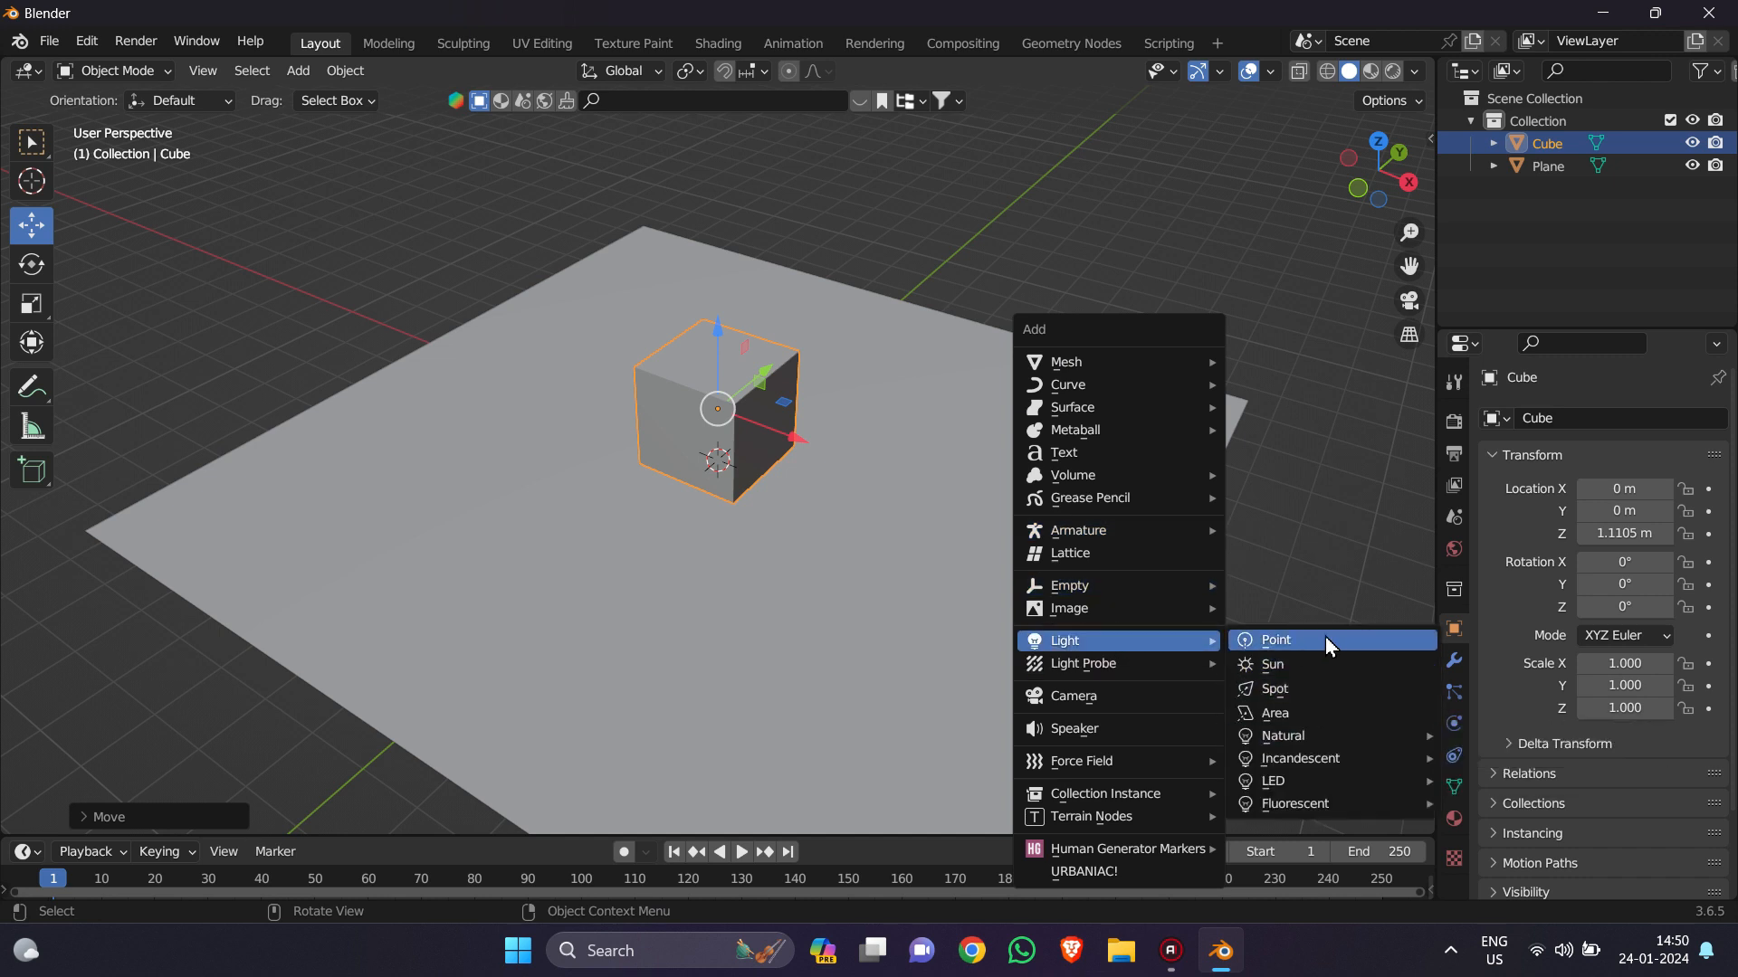
pyautogui.click(1313, 639)
pyautogui.press('g')
pyautogui.press('x')
pyautogui.click(1050, 555)
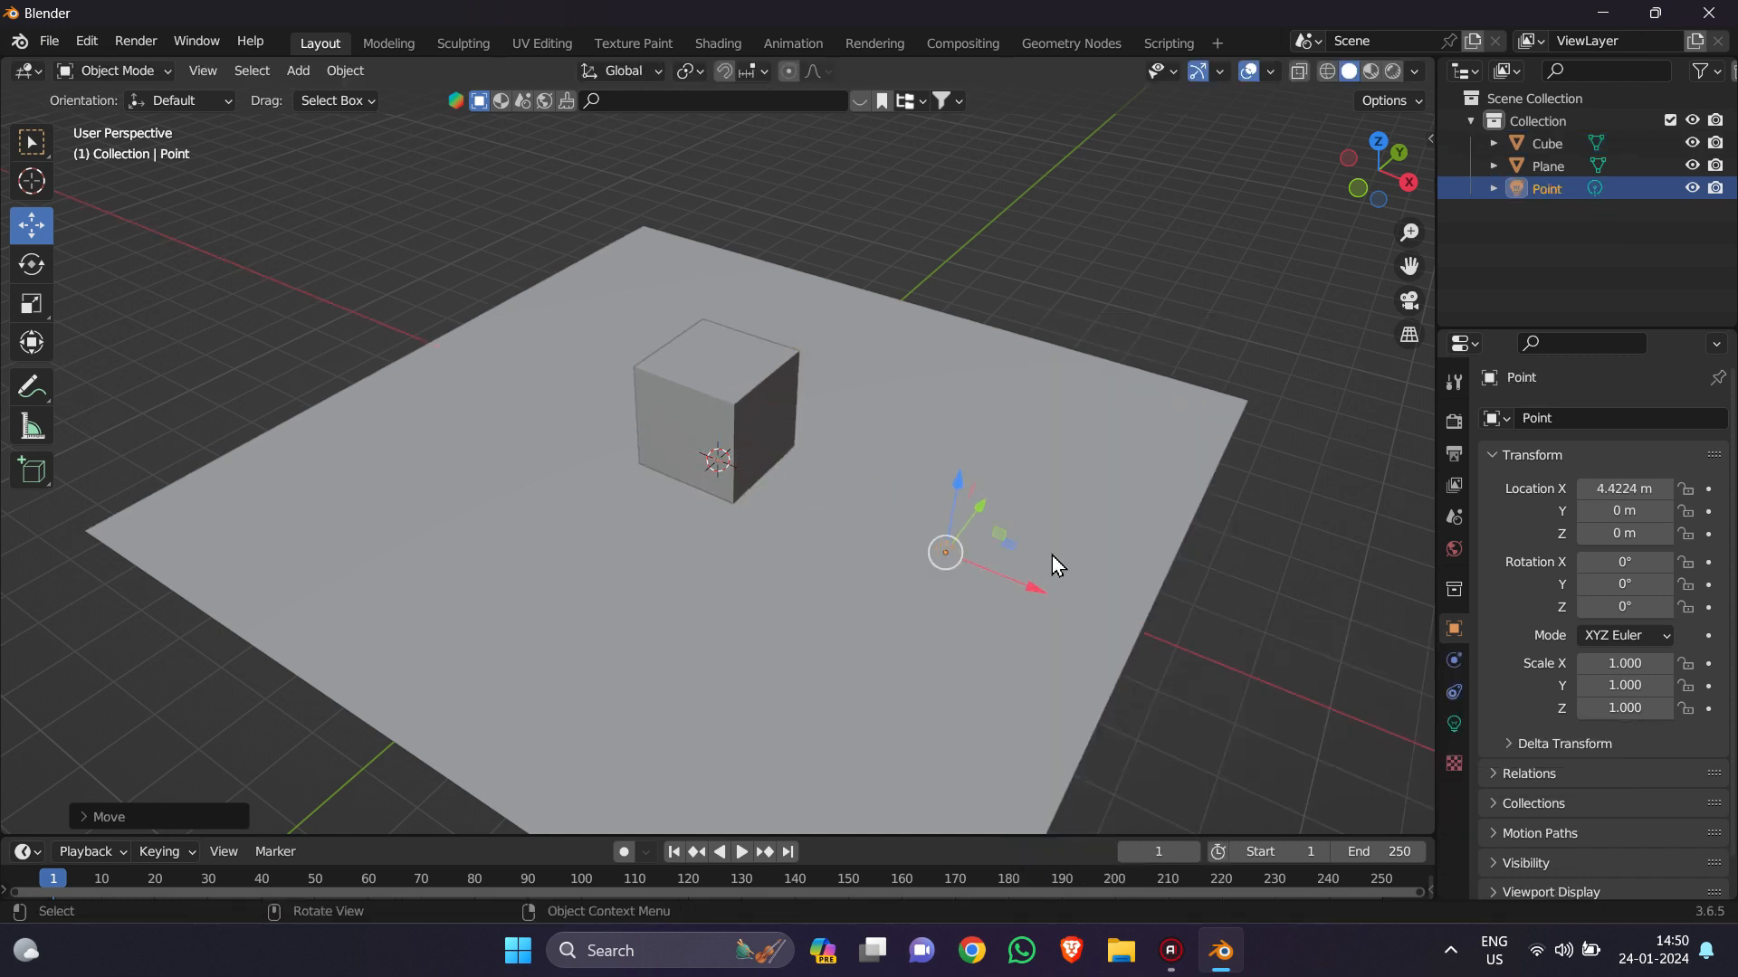
pyautogui.moveTo(959, 500); pyautogui.dragTo(1009, 227)
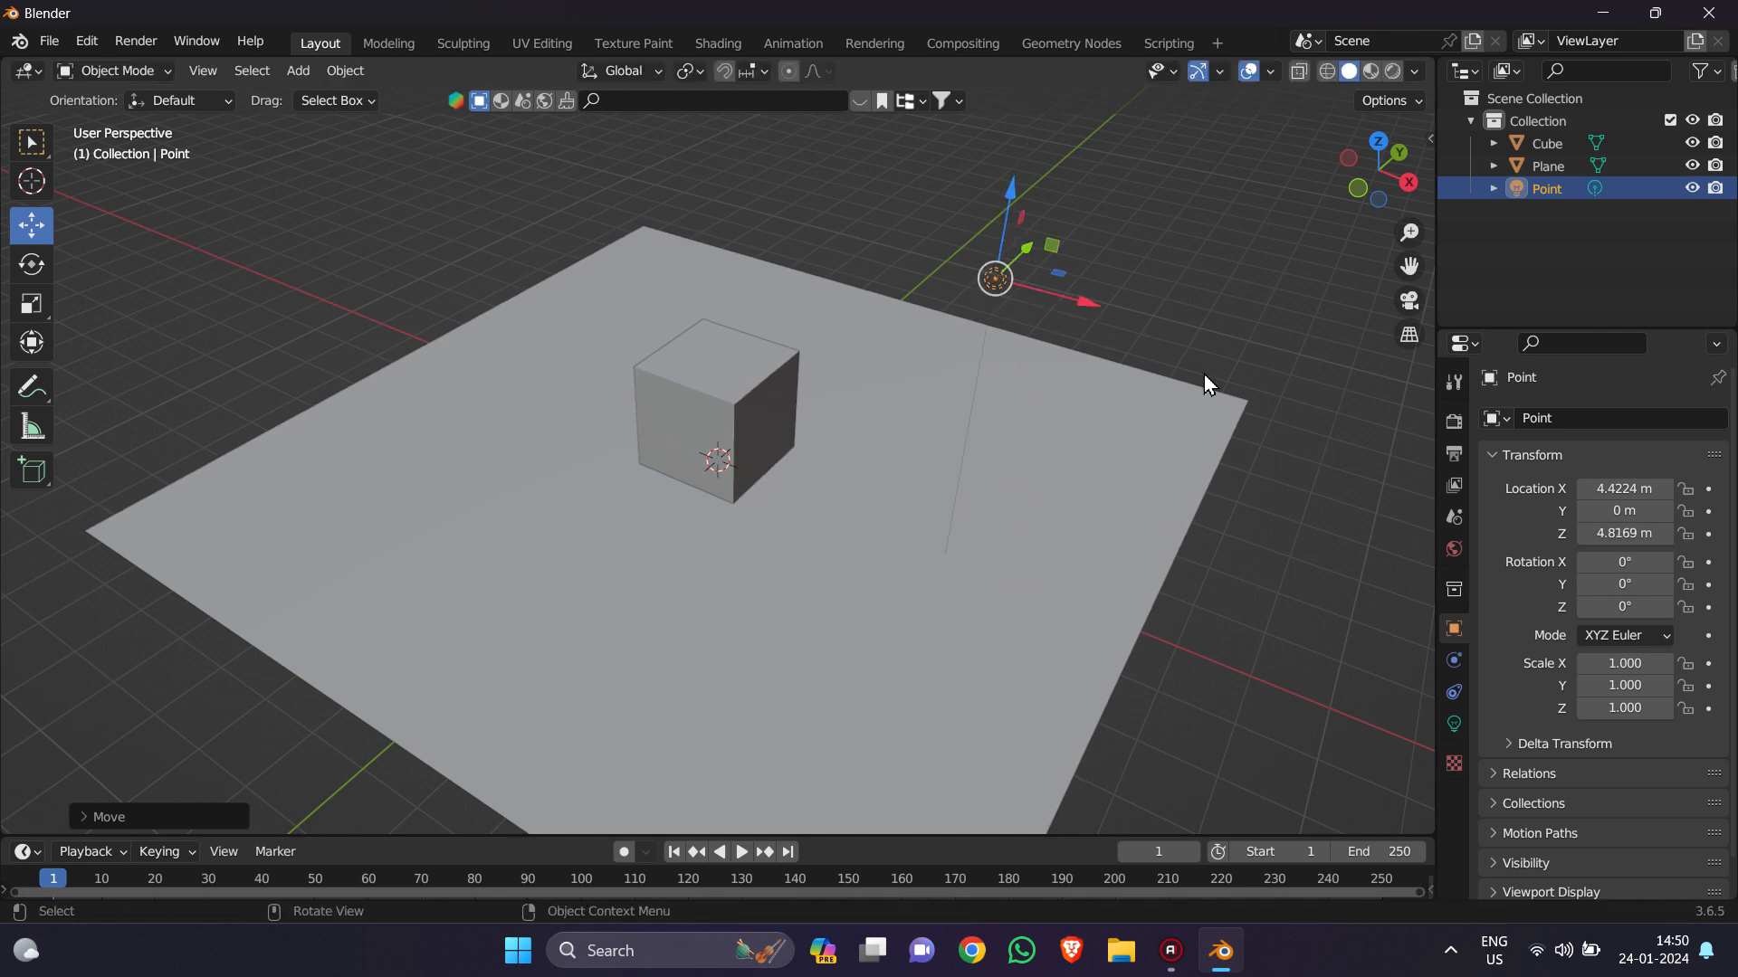
# Step: Set the render engine to Cycles and switch the viewport to rendered shading
pyautogui.click(1455, 421)
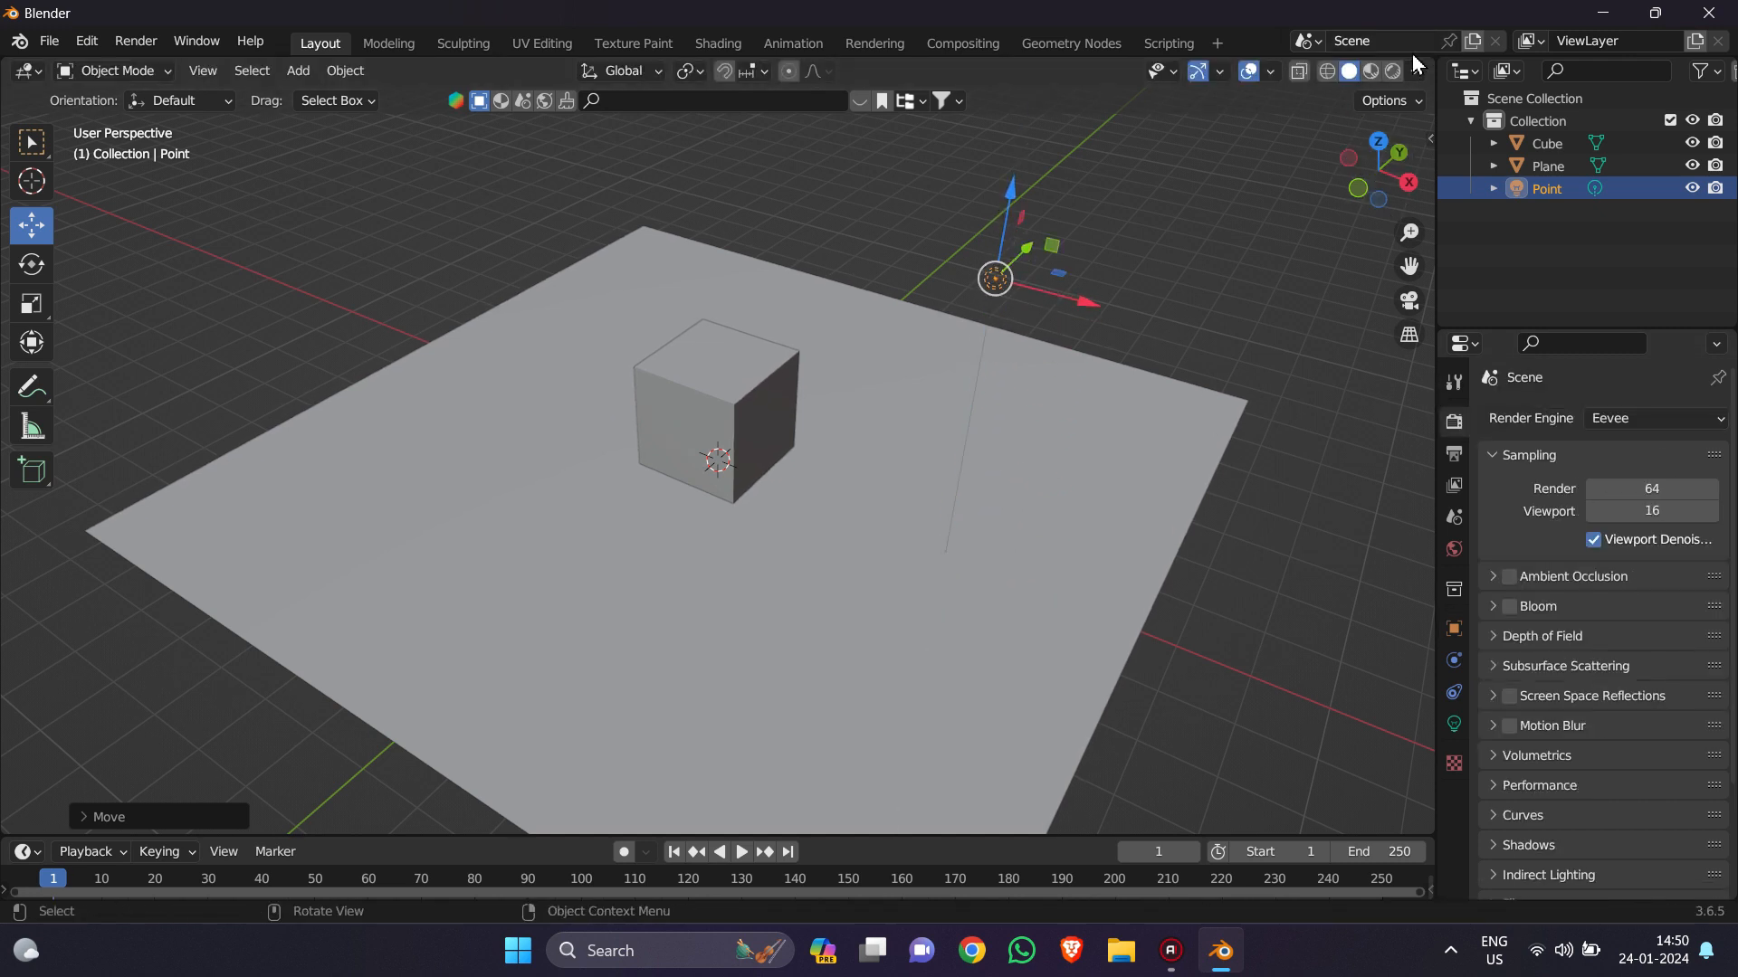
pyautogui.click(1619, 419)
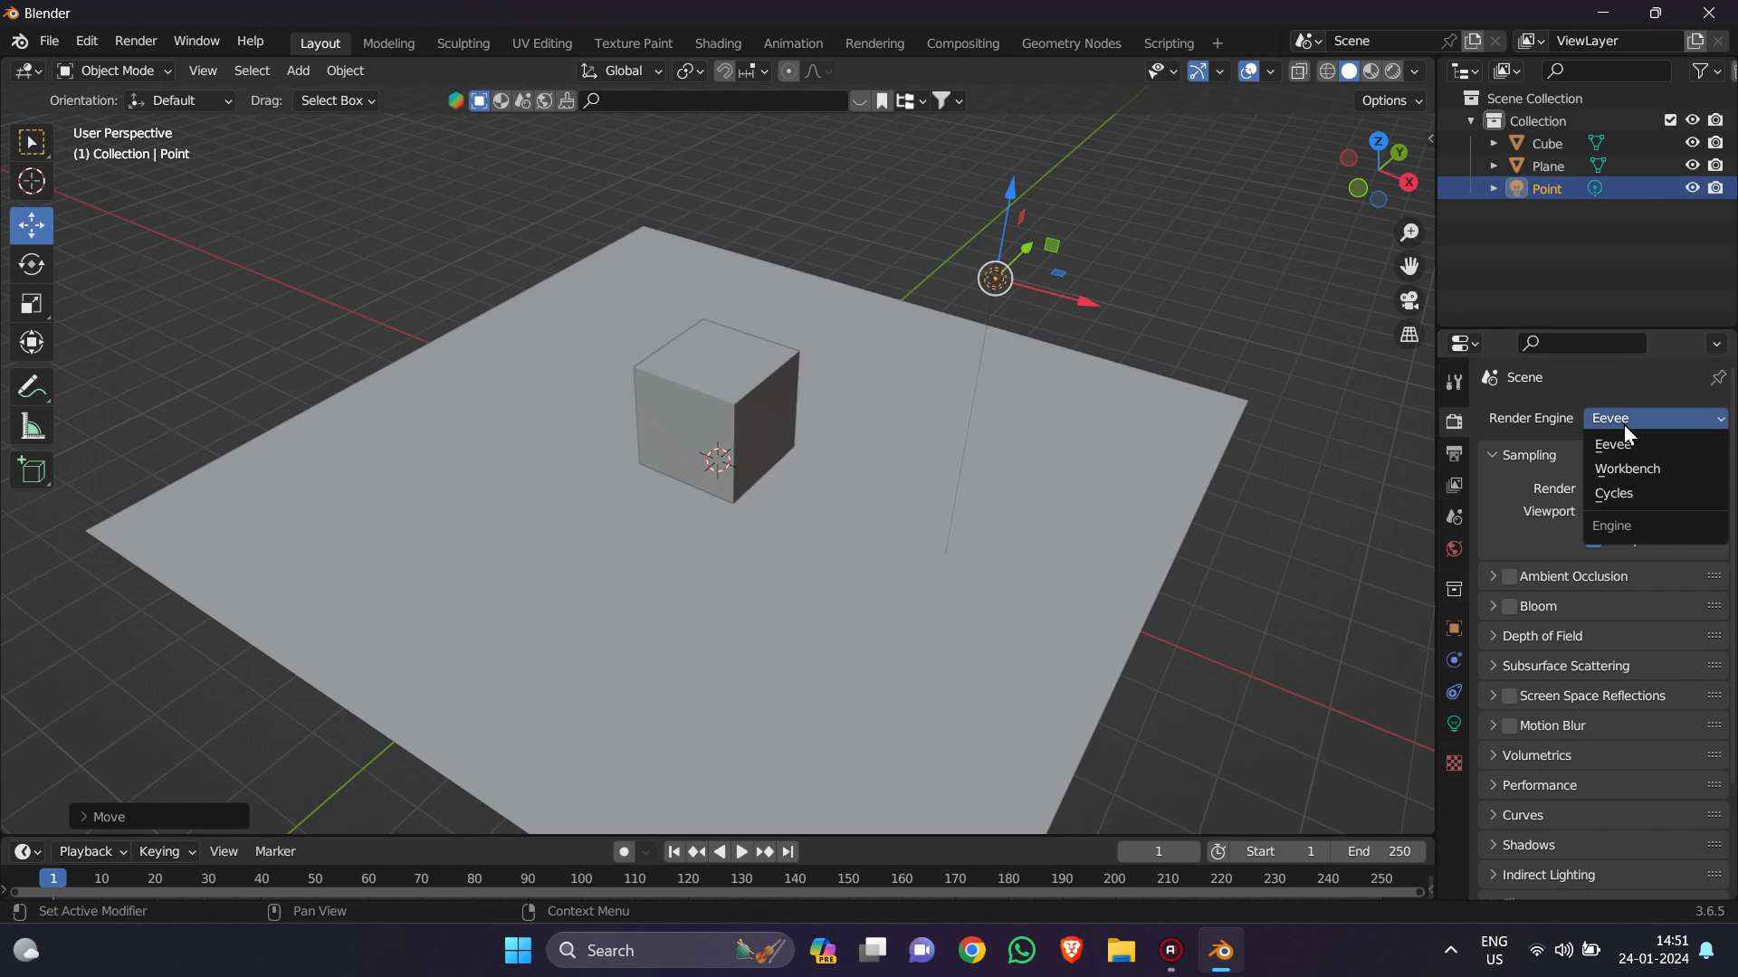
pyautogui.click(1632, 497)
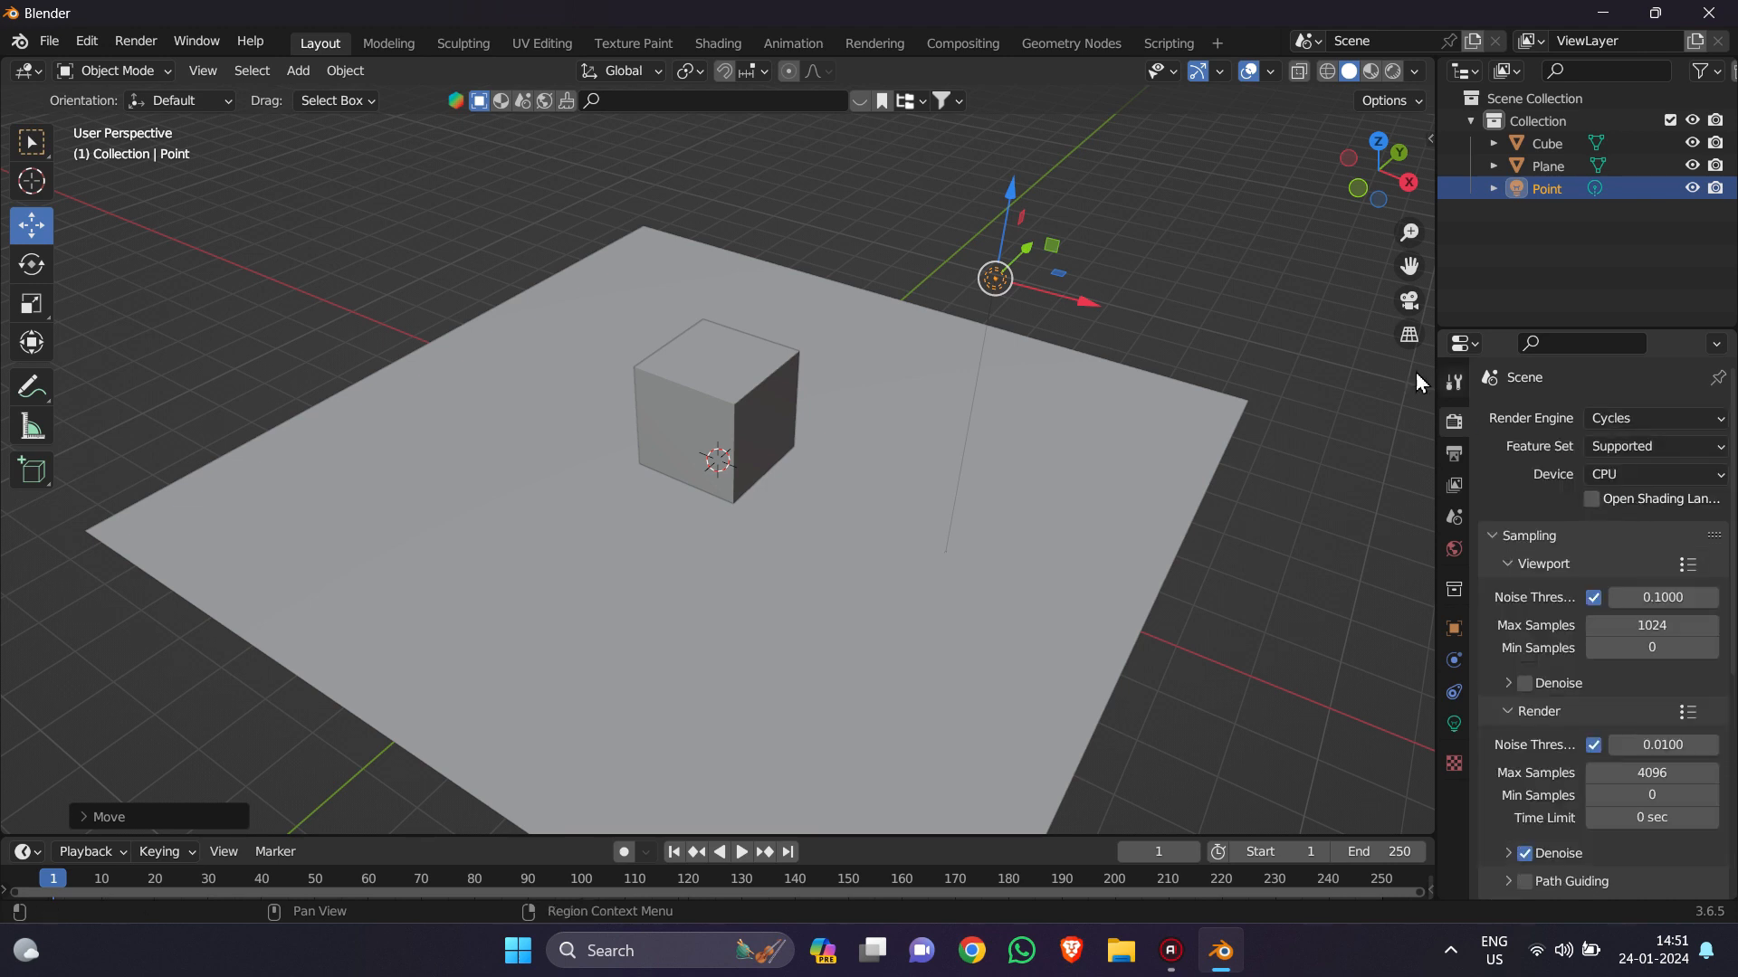
pyautogui.click(1373, 72)
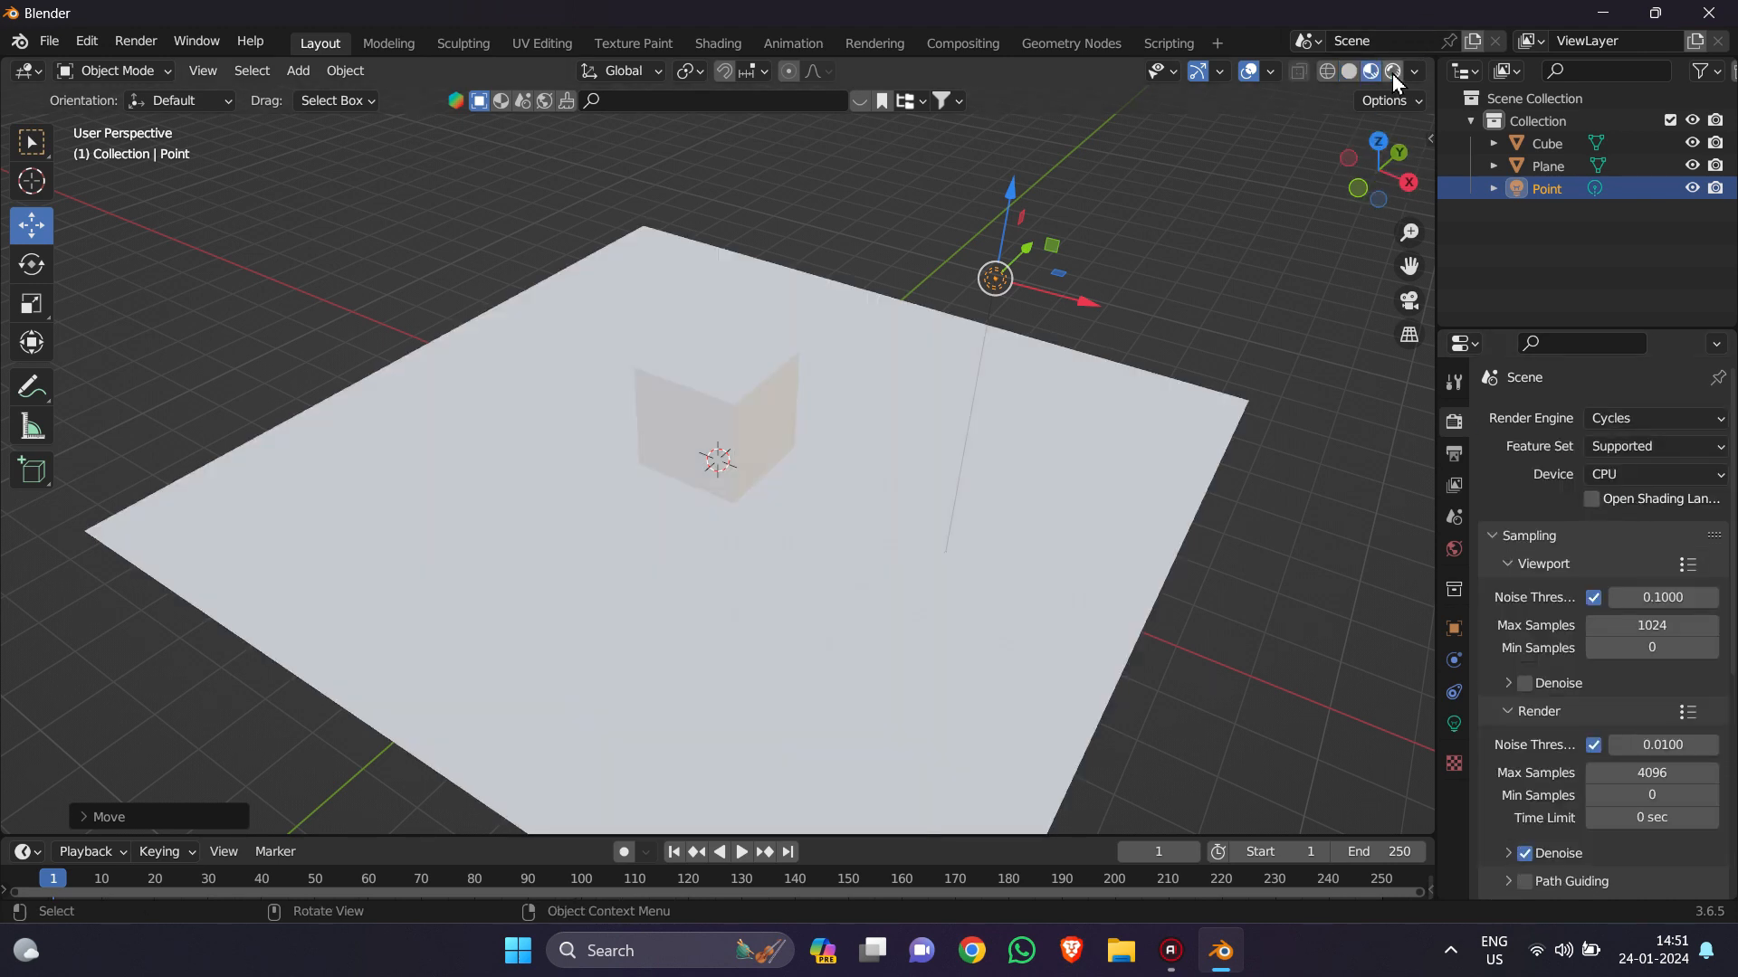
pyautogui.click(1392, 72)
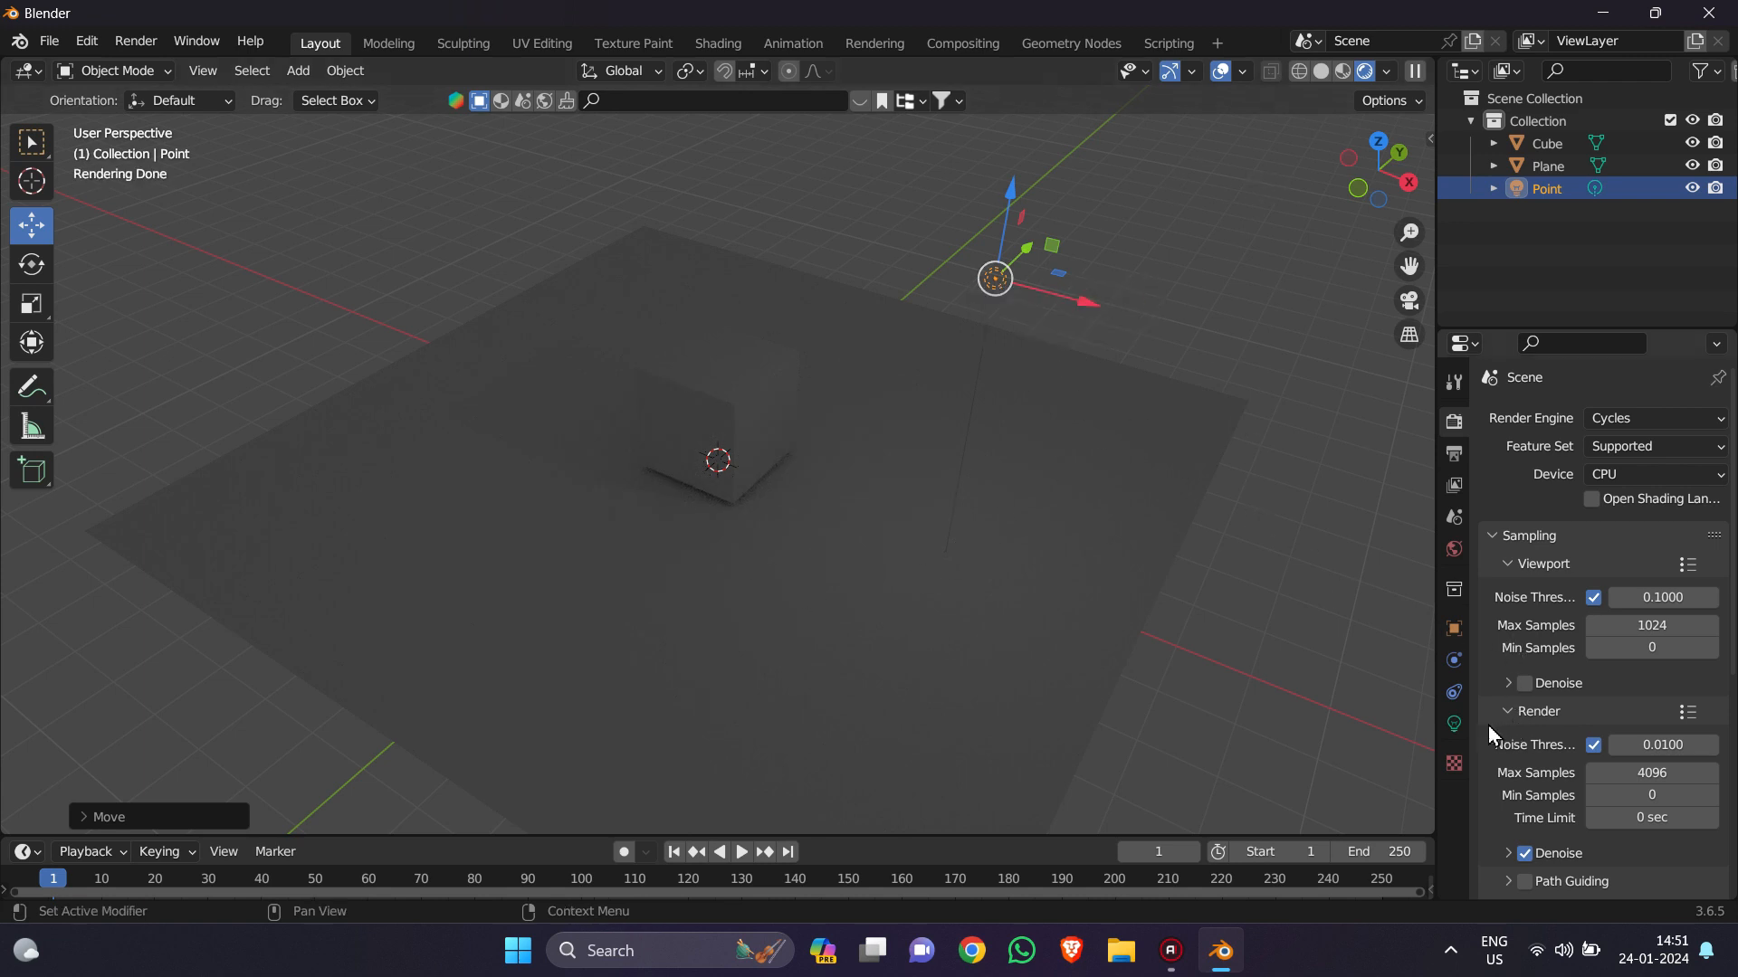
# Step: Set the point light's power to 120 W
pyautogui.click(1453, 724)
pyautogui.click(1643, 557)
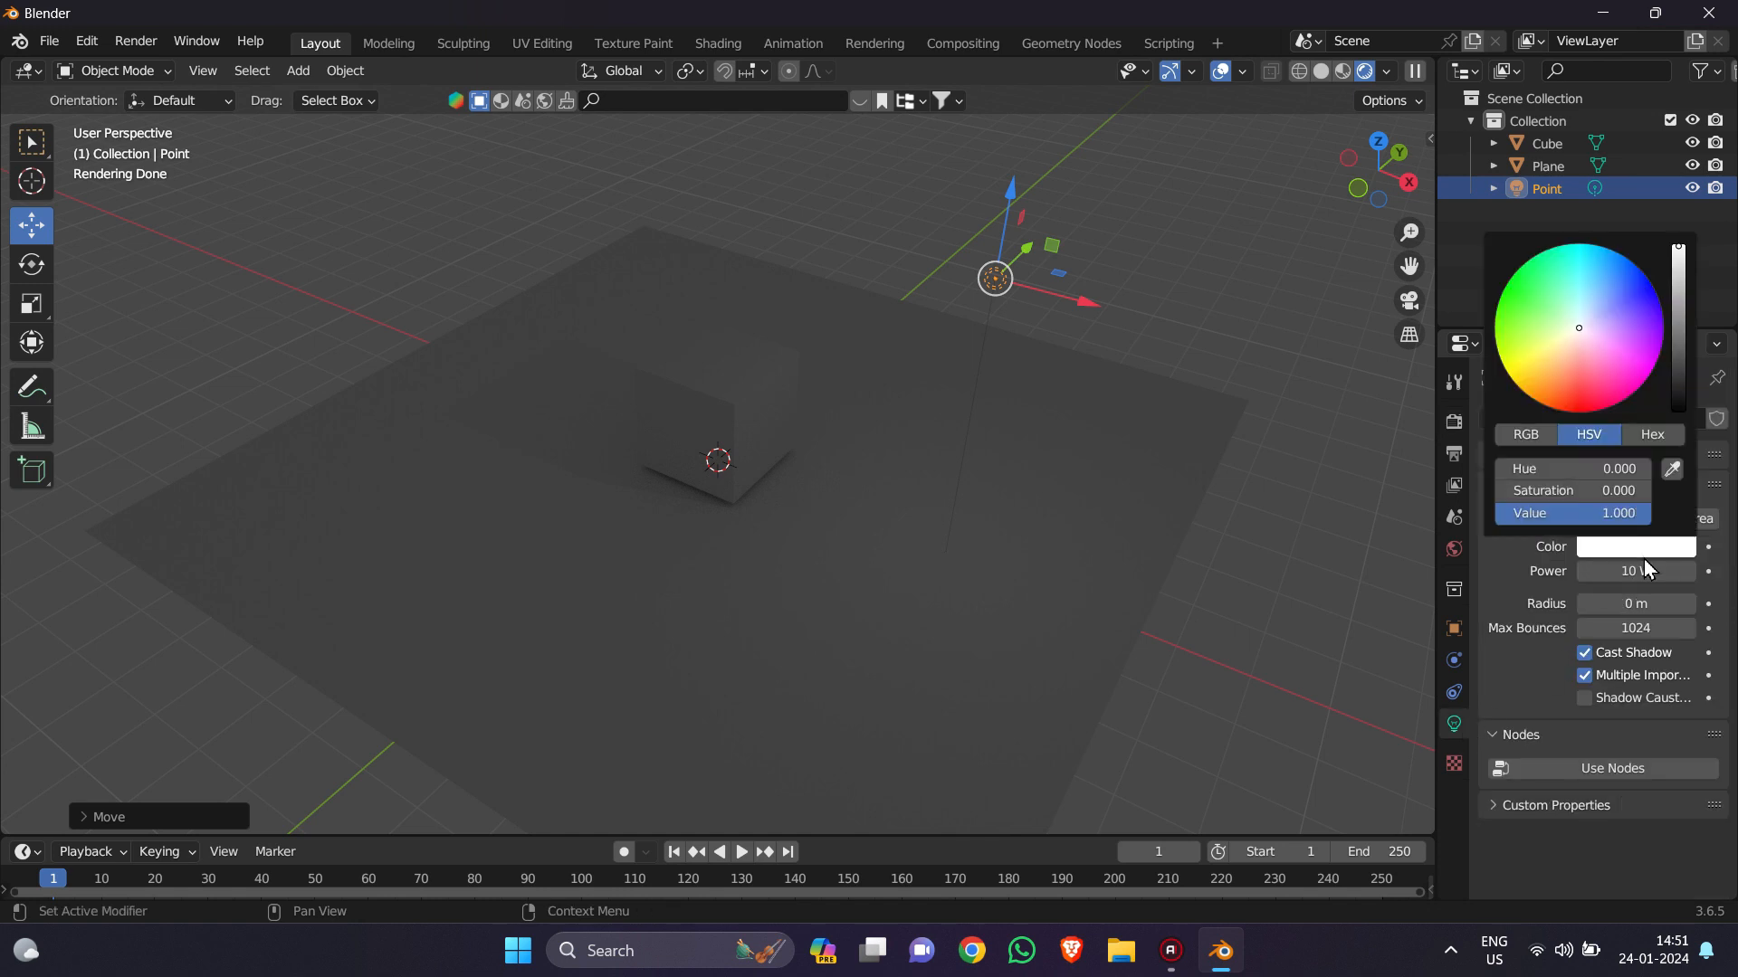
pyautogui.click(1637, 568)
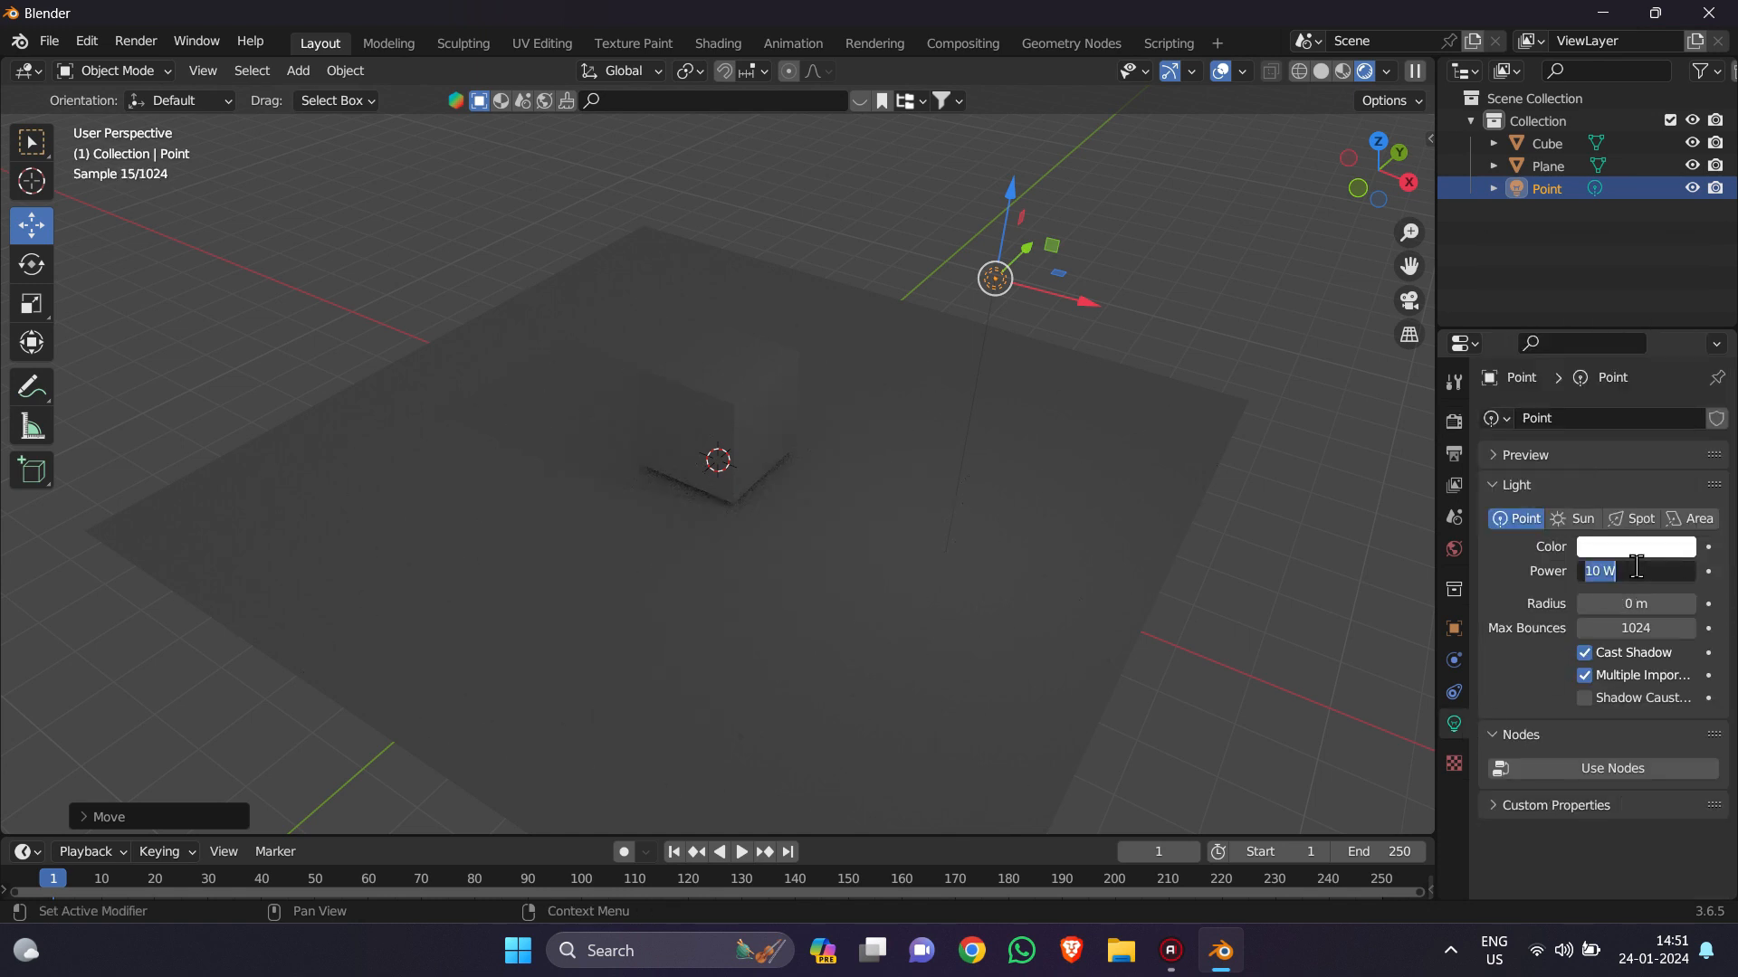
pyautogui.press('BackSpace')
pyautogui.write('120')
pyautogui.press('Return')
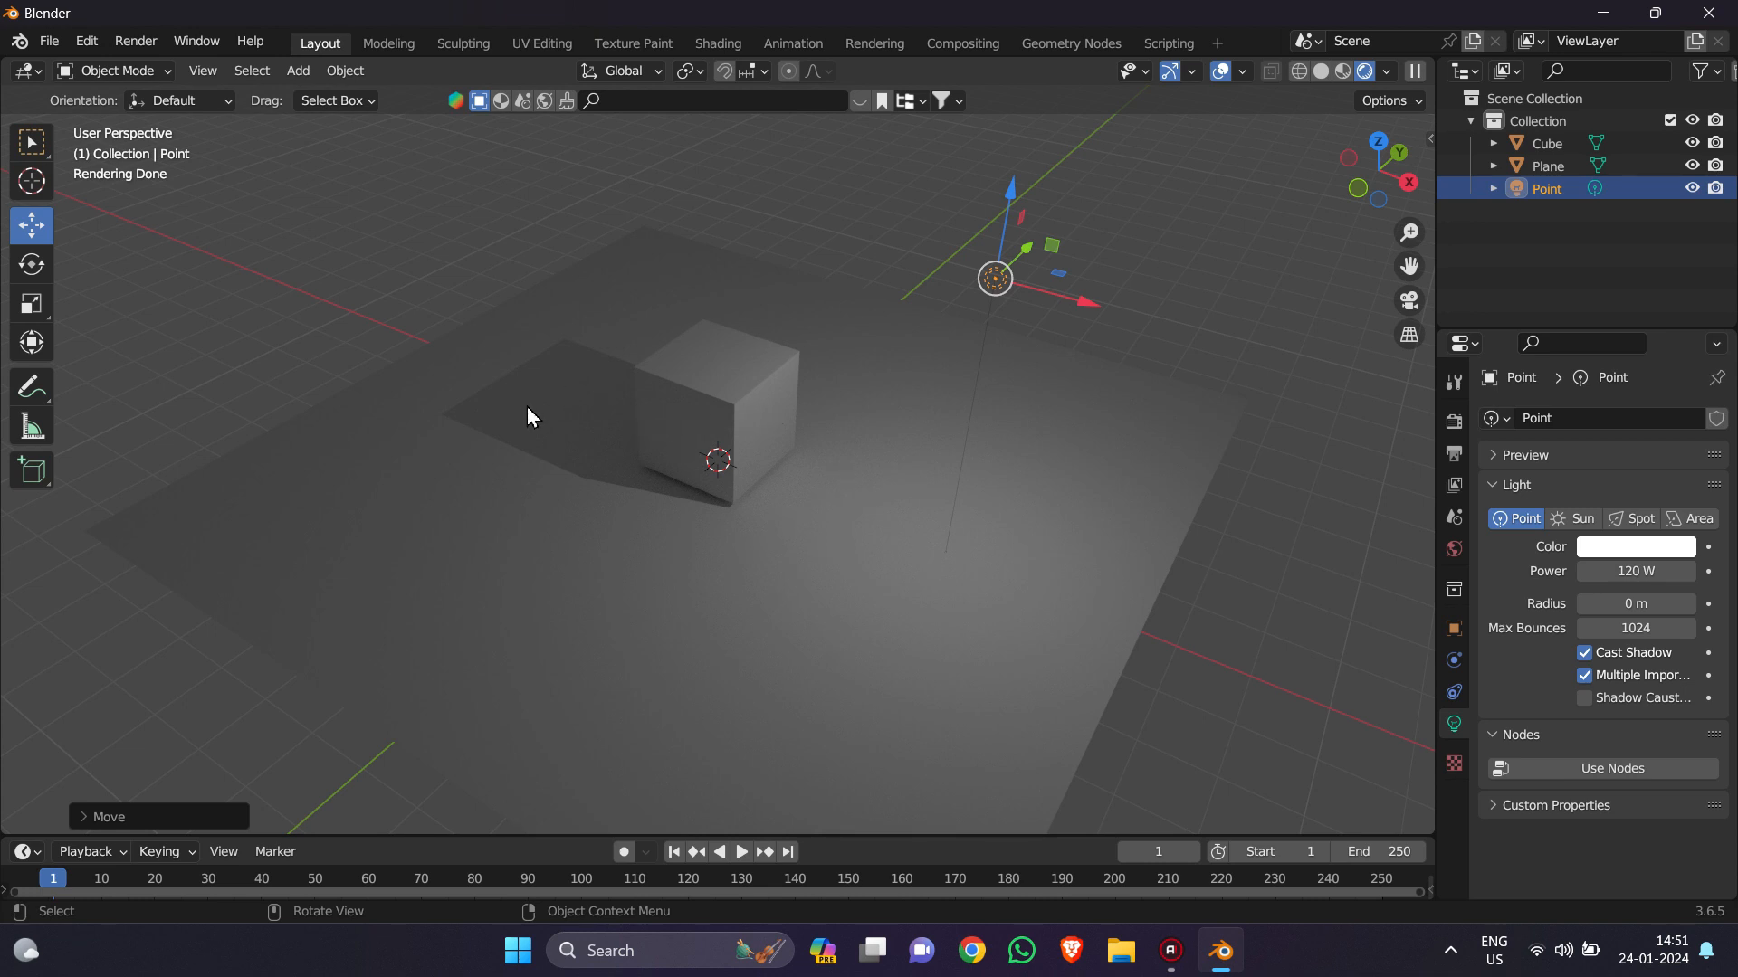
pyautogui.click(579, 463)
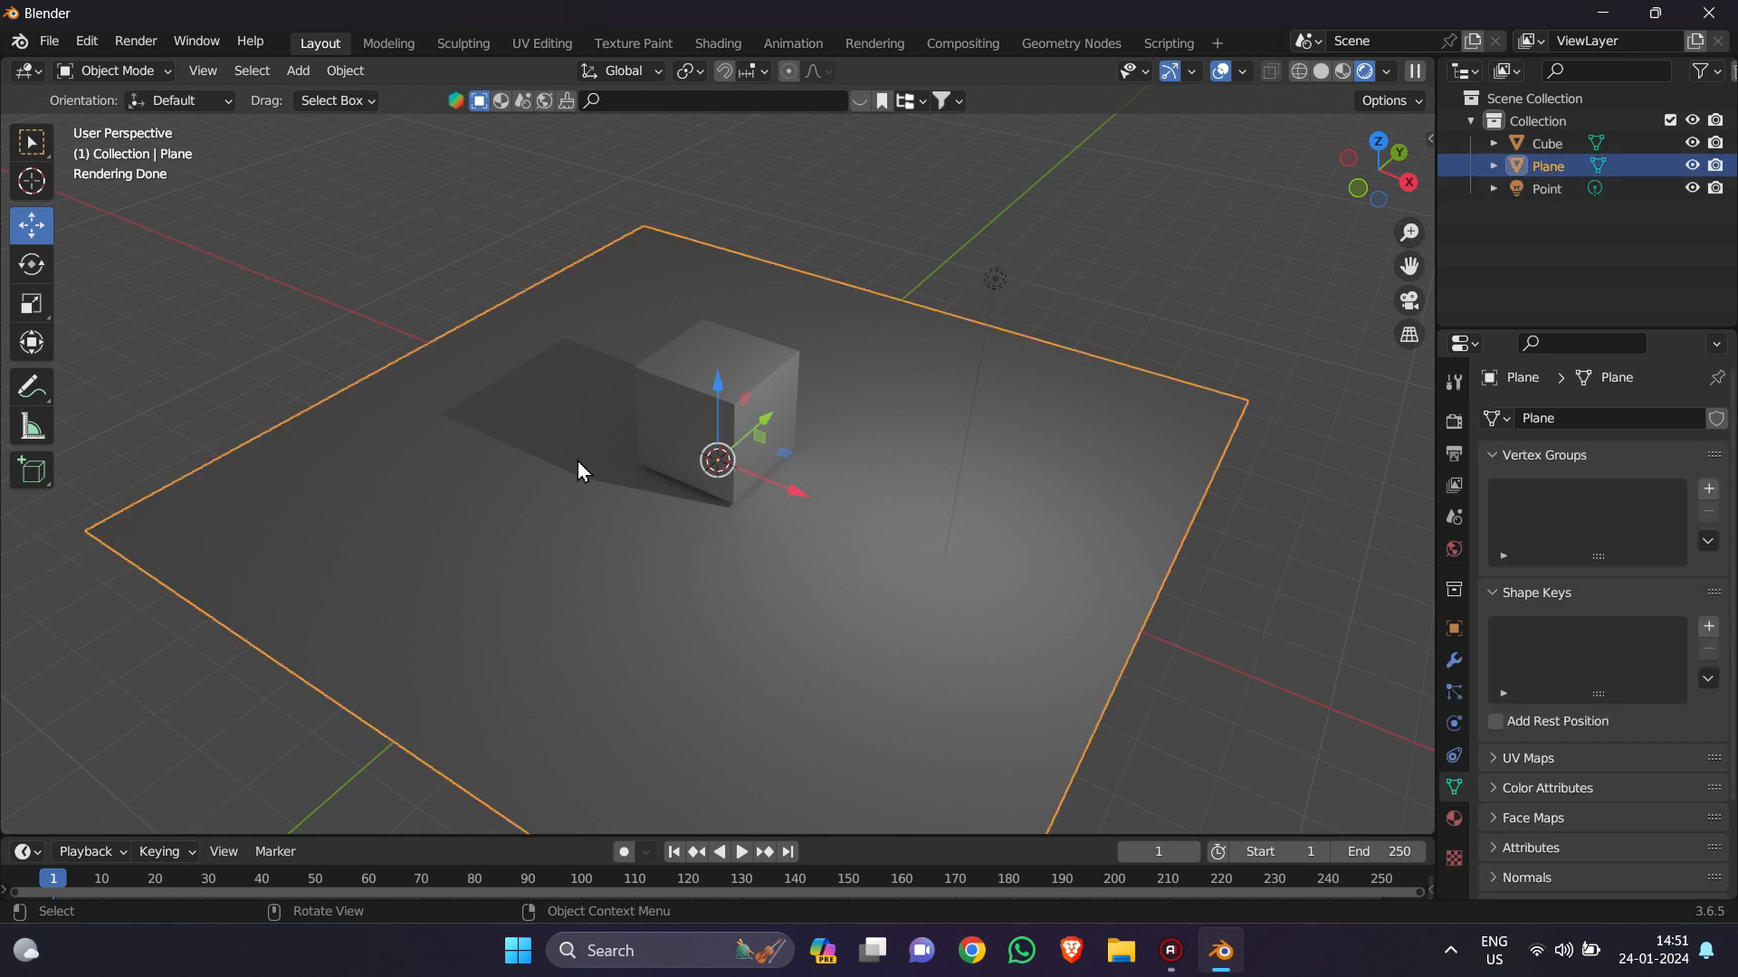
pyautogui.press('Delete')
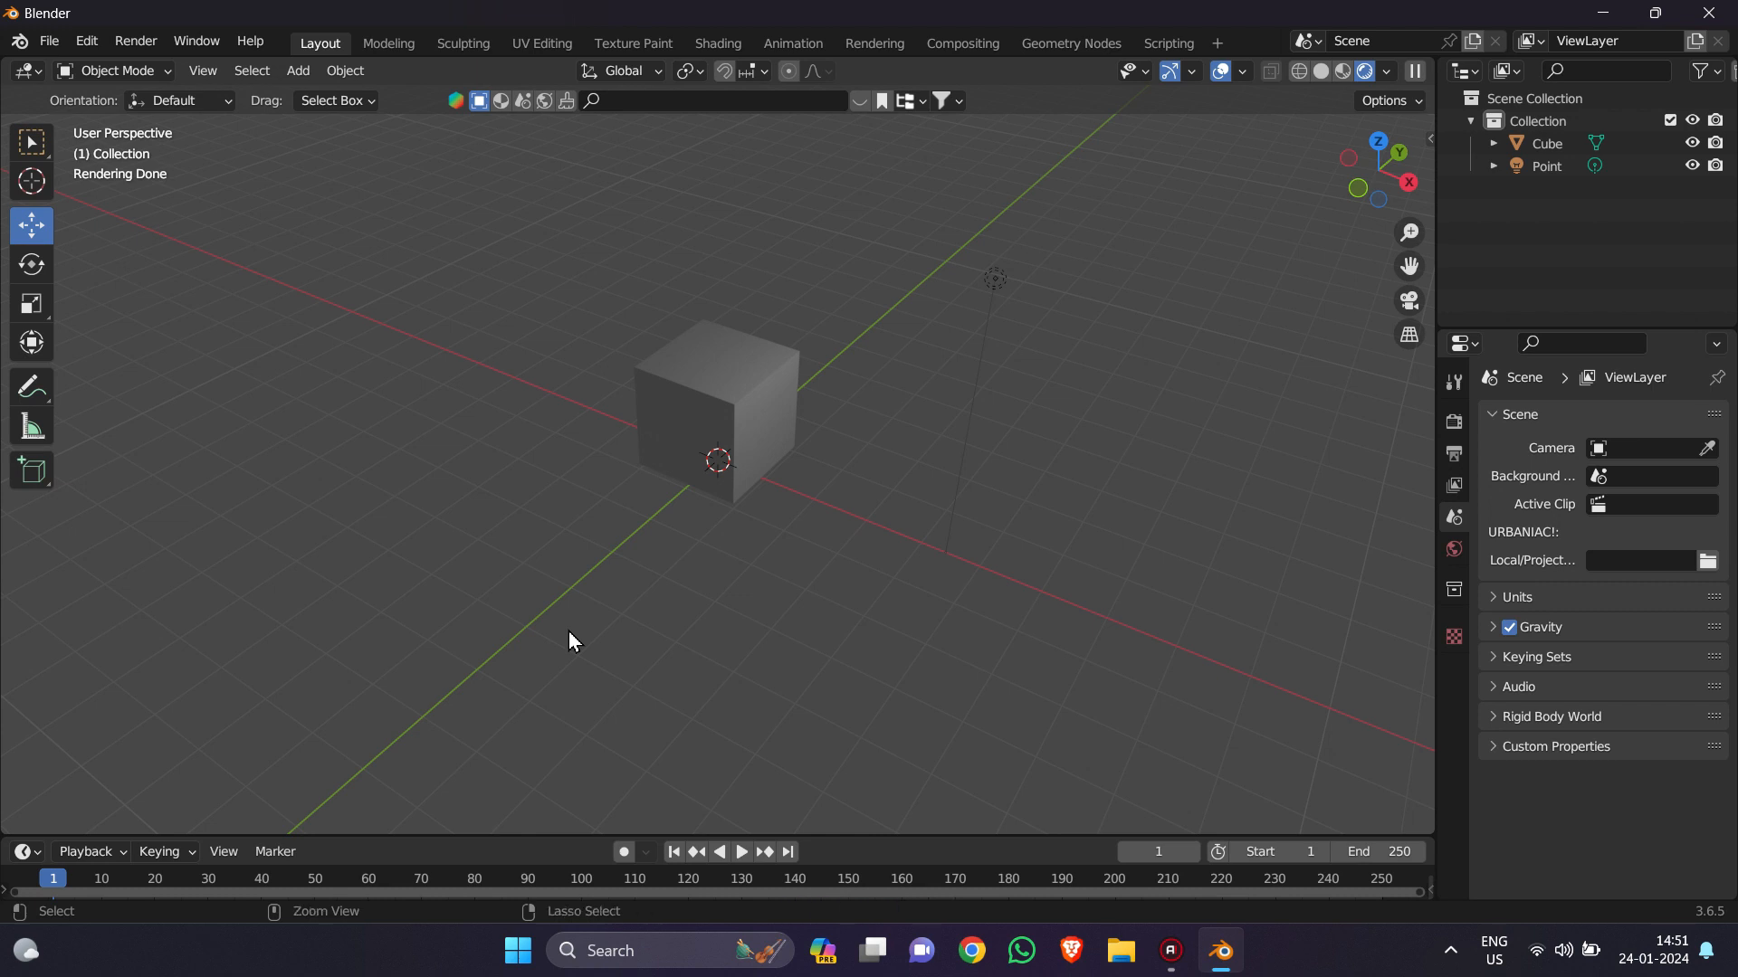
pyautogui.hotkey('ctrl', 'z')
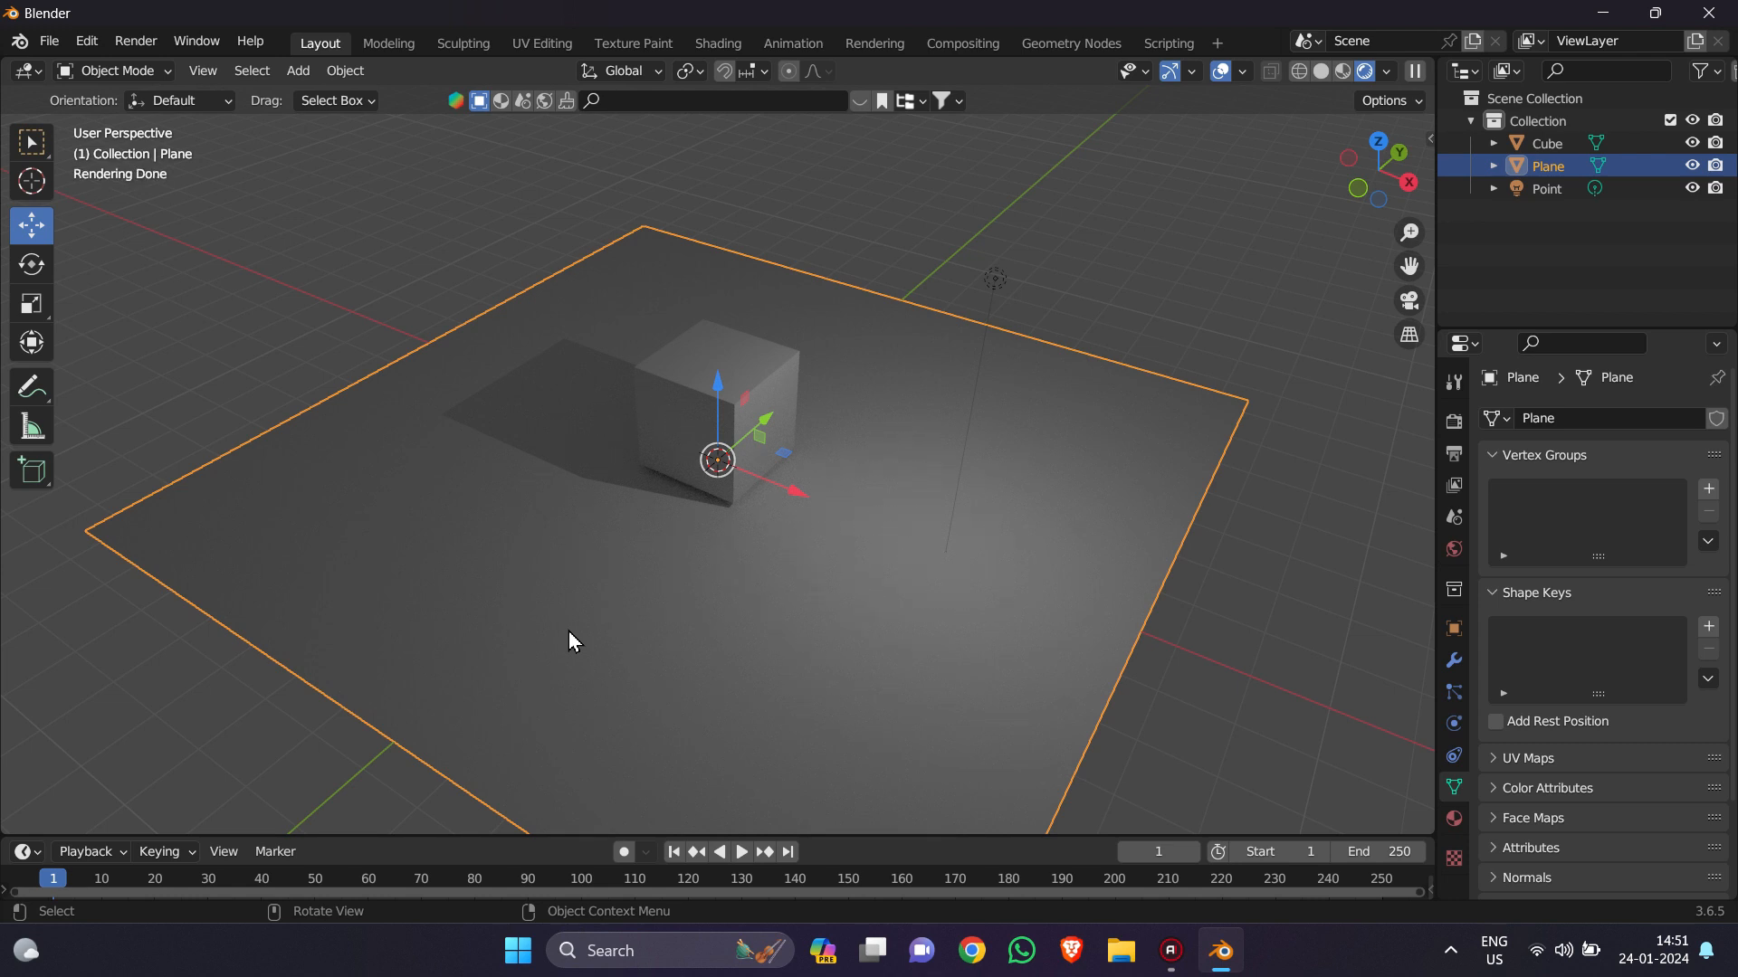
# Step: Delete the cube, keeping the plane and light, and return the viewport to solid shading
pyautogui.click(756, 396)
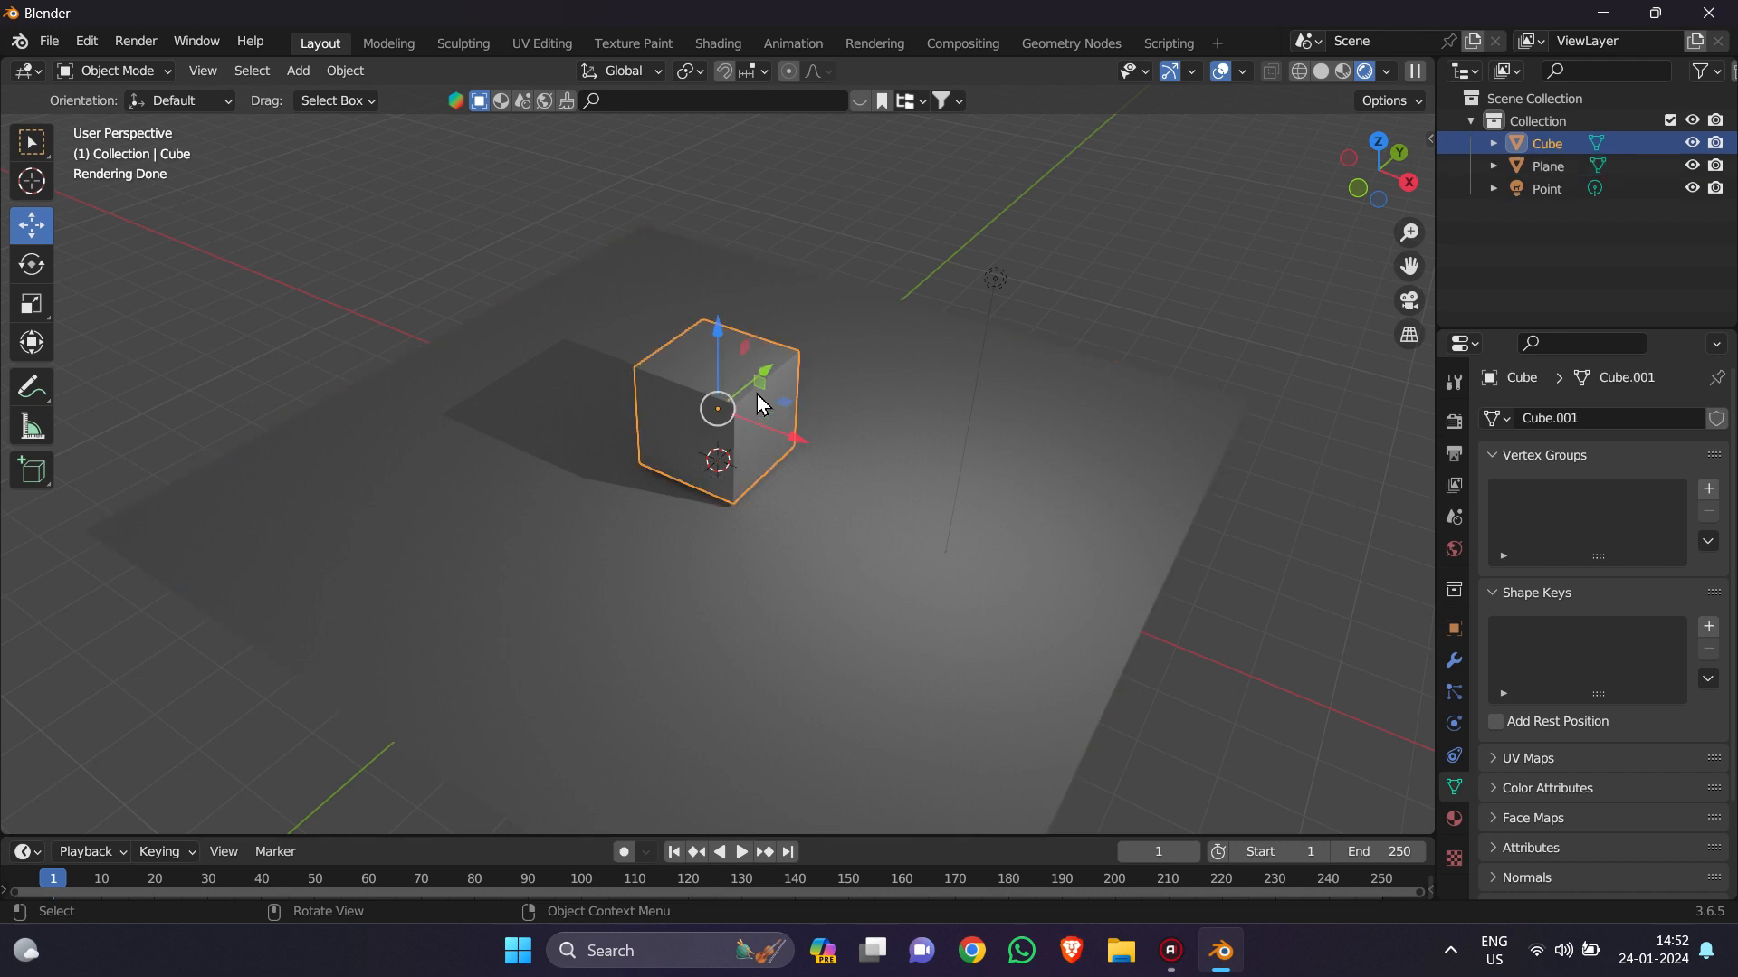
pyautogui.press('Delete')
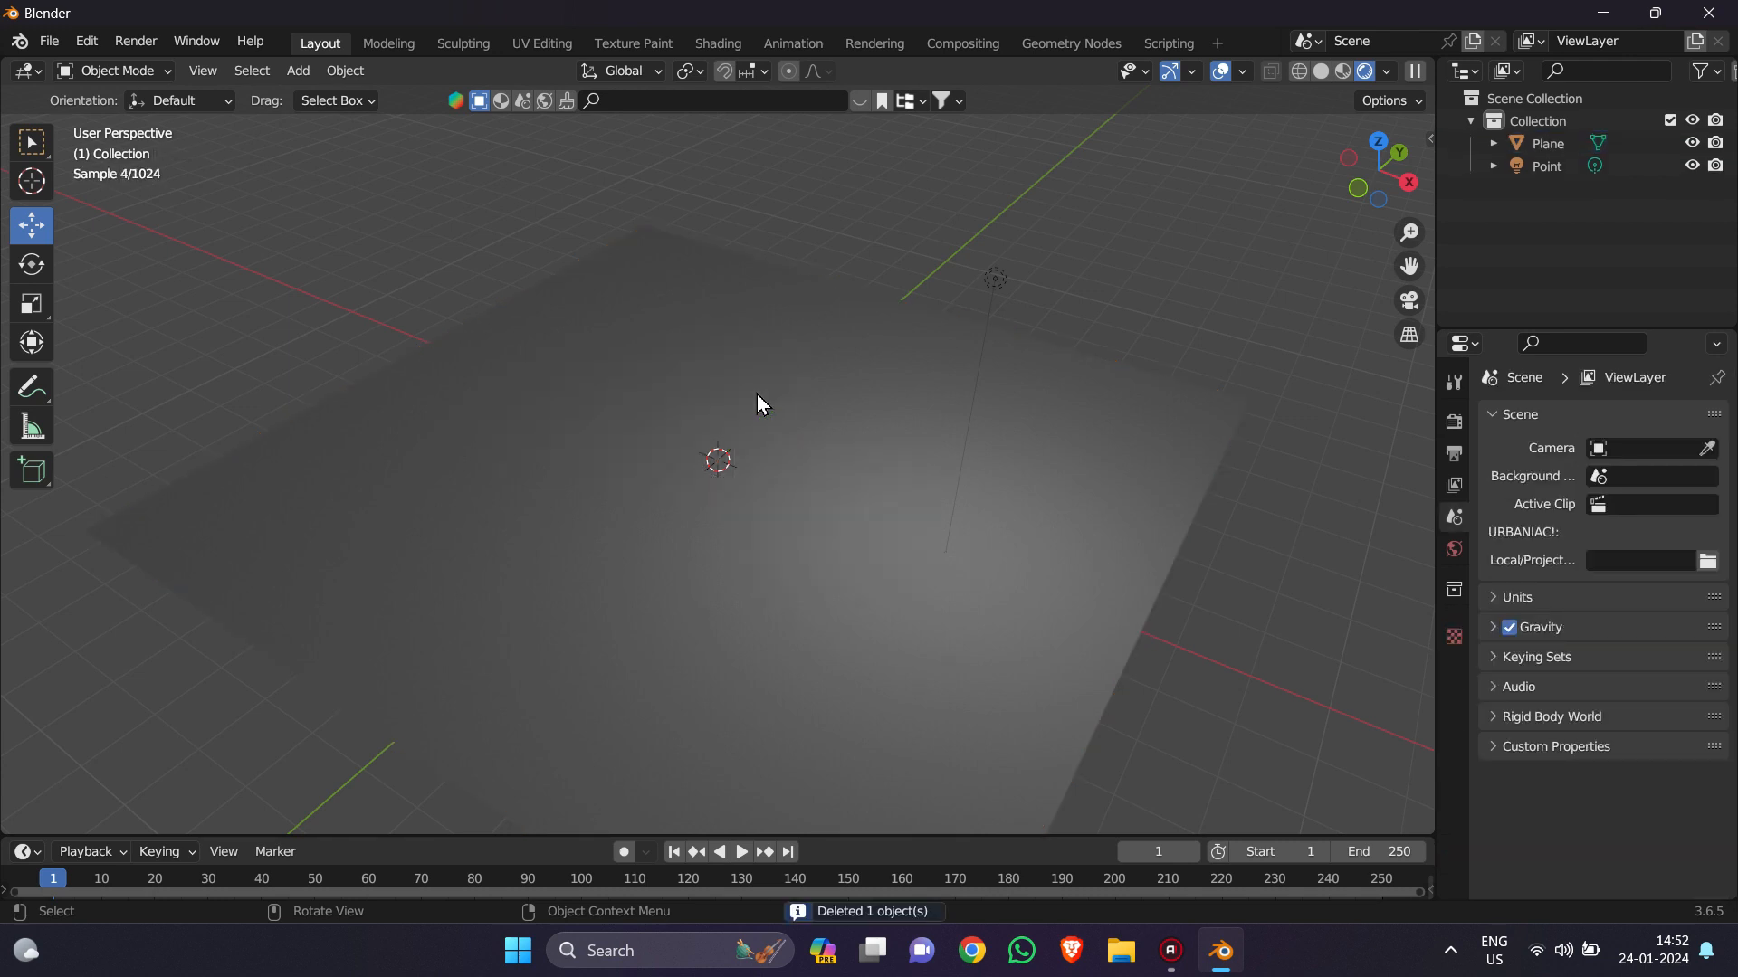
pyautogui.click(1321, 71)
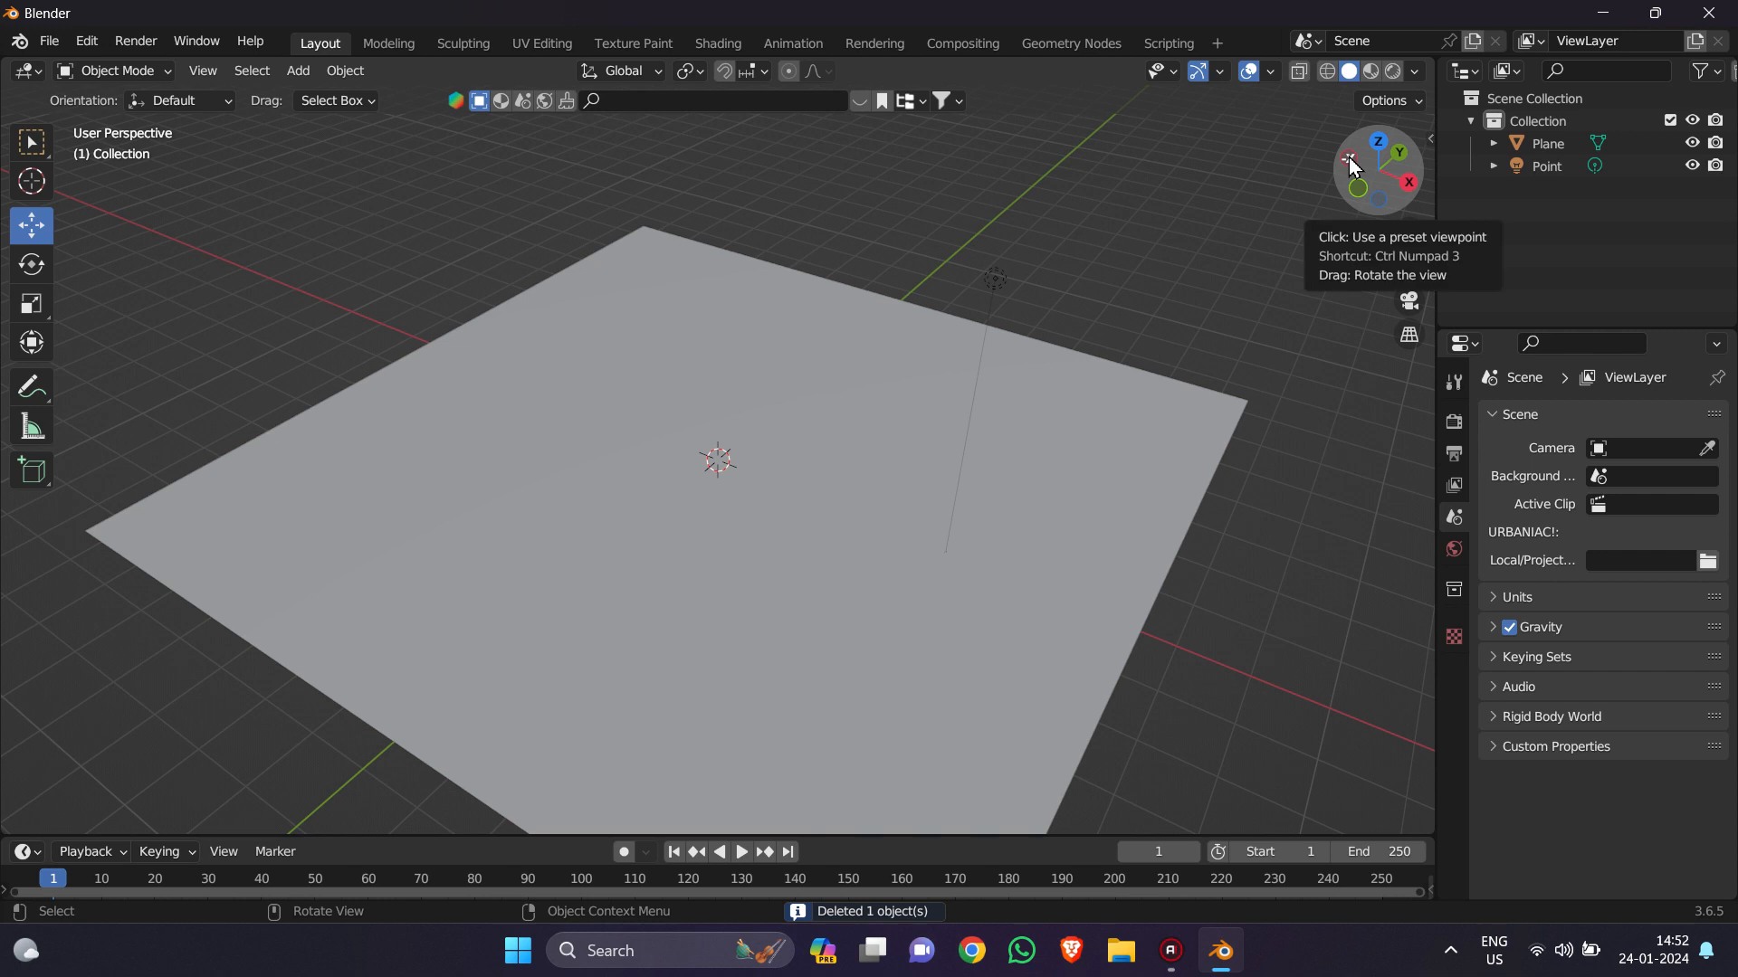
pyautogui.moveTo(1351, 165); pyautogui.dragTo(1352, 161)
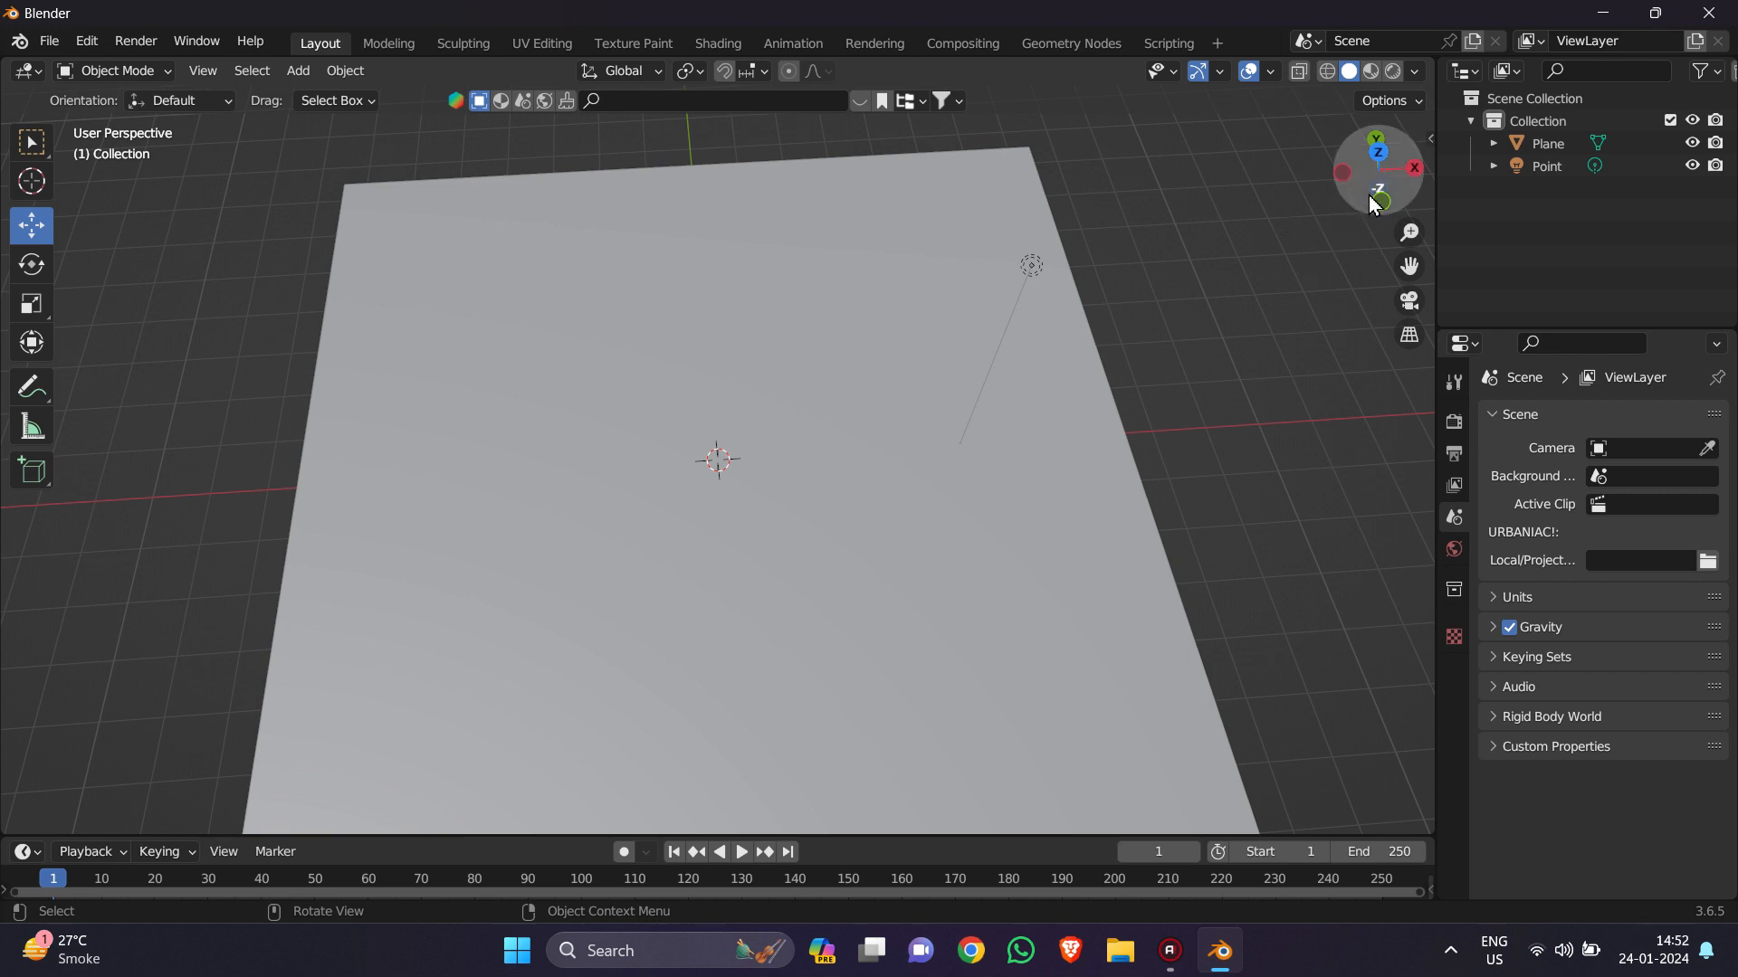
# Step: Select the ground plane and switch it to Edit Mode
pyautogui.moveTo(1358, 207); pyautogui.dragTo(1313, 235)
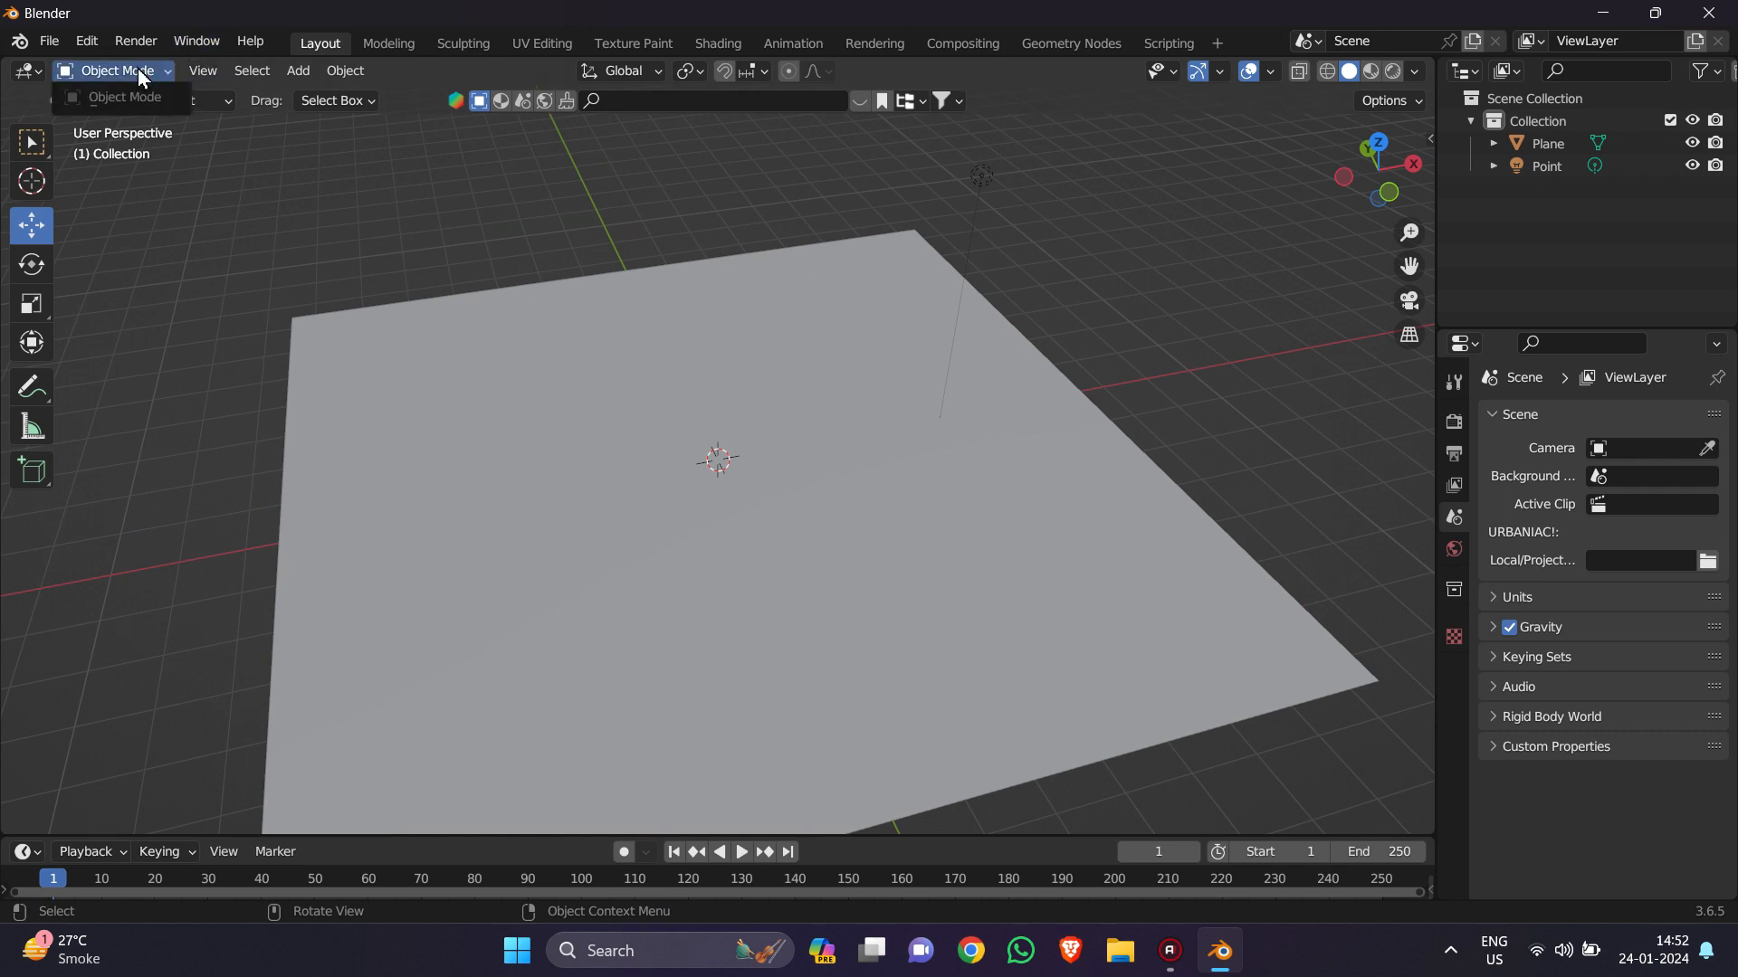
pyautogui.click(481, 569)
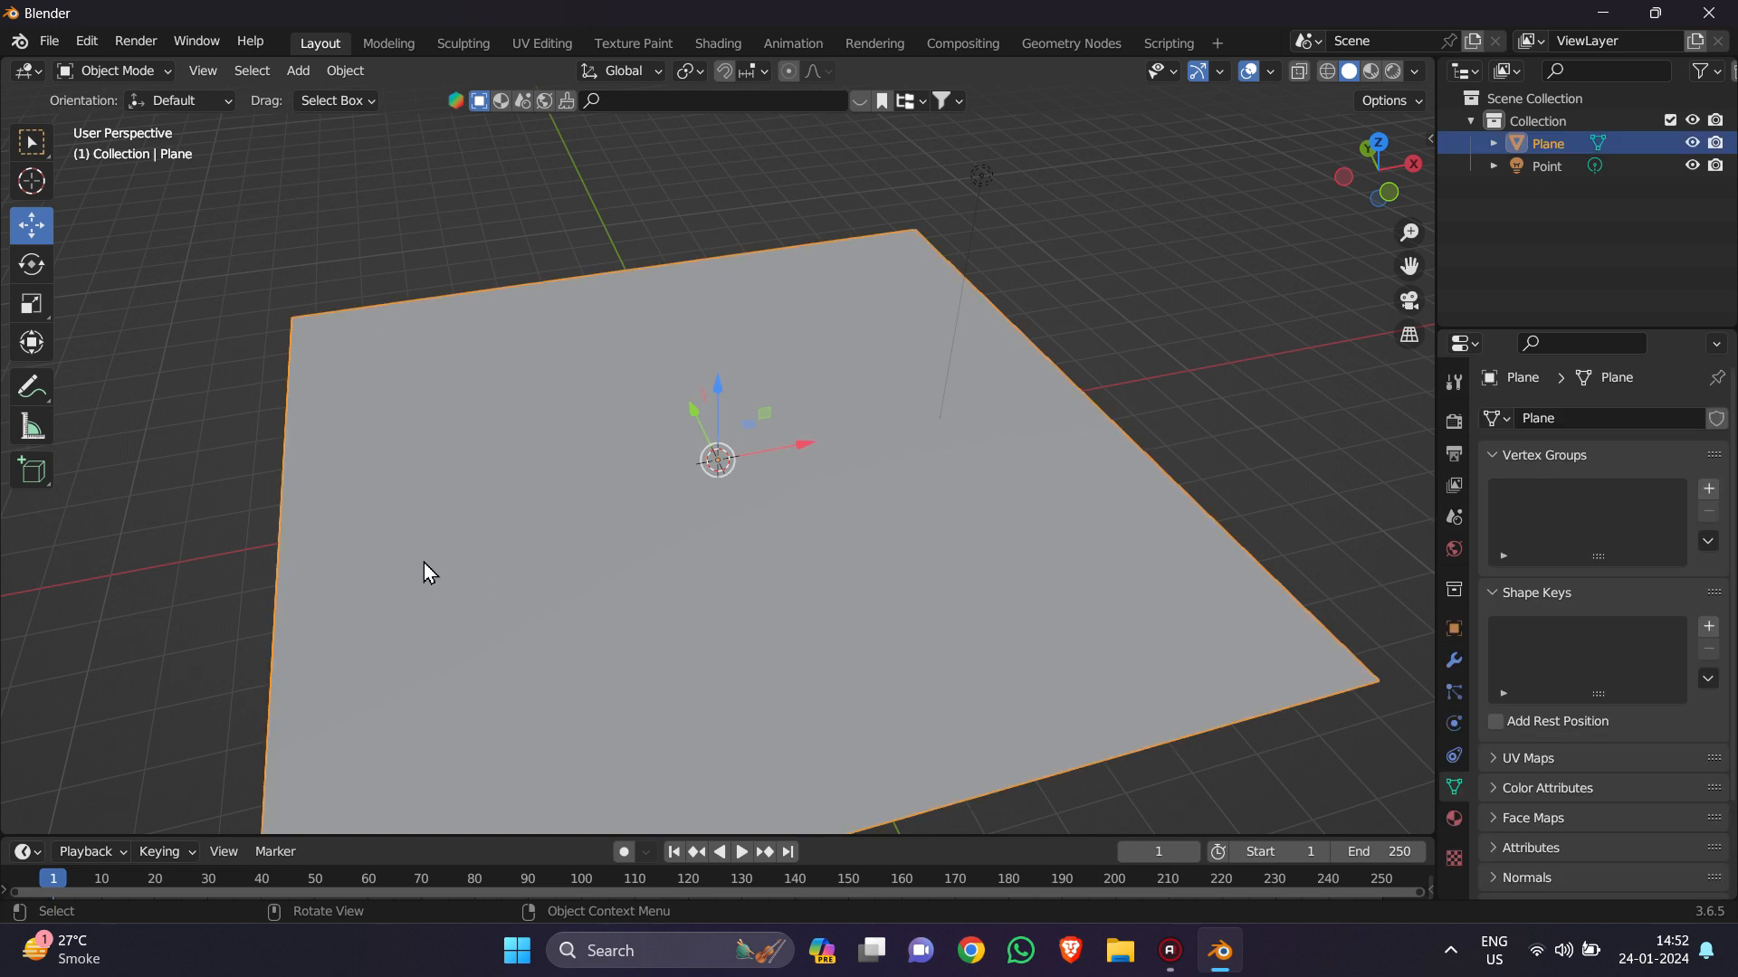
pyautogui.click(106, 71)
pyautogui.click(123, 121)
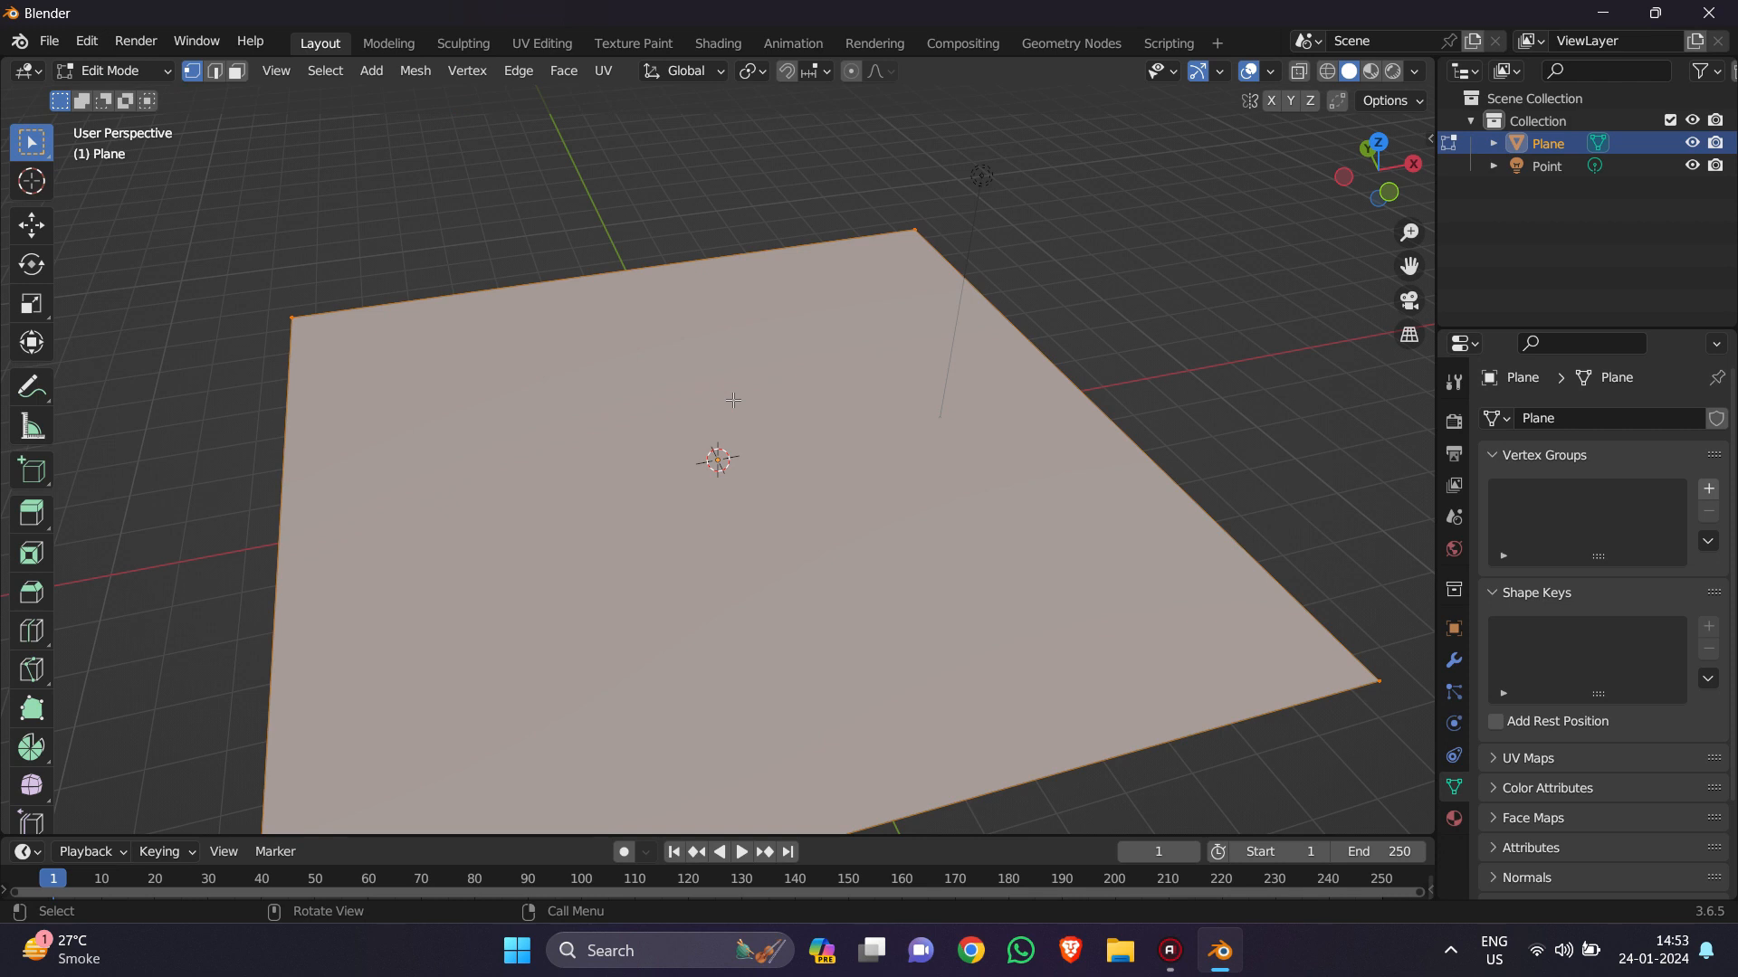
# Step: Try moving the plane's far corner vertex near the light outward with the Move tool, and undo the move
pyautogui.moveTo(1377, 172); pyautogui.dragTo(1391, 190)
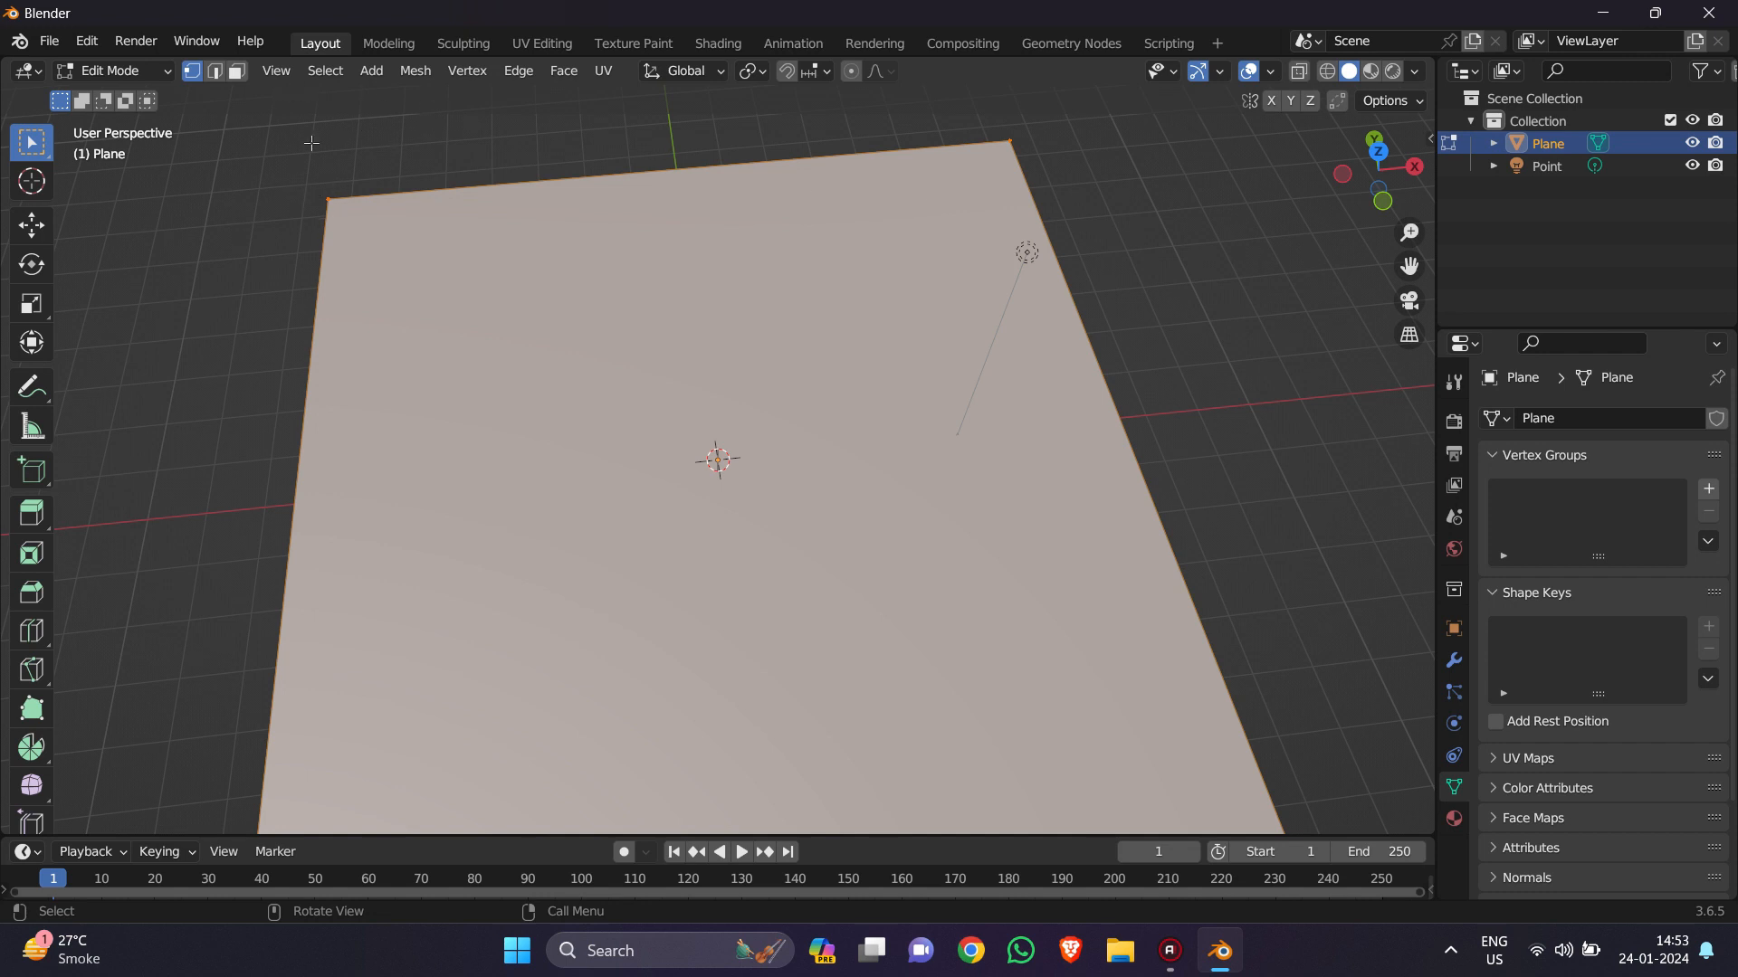
pyautogui.moveTo(1410, 234); pyautogui.dragTo(1401, 262)
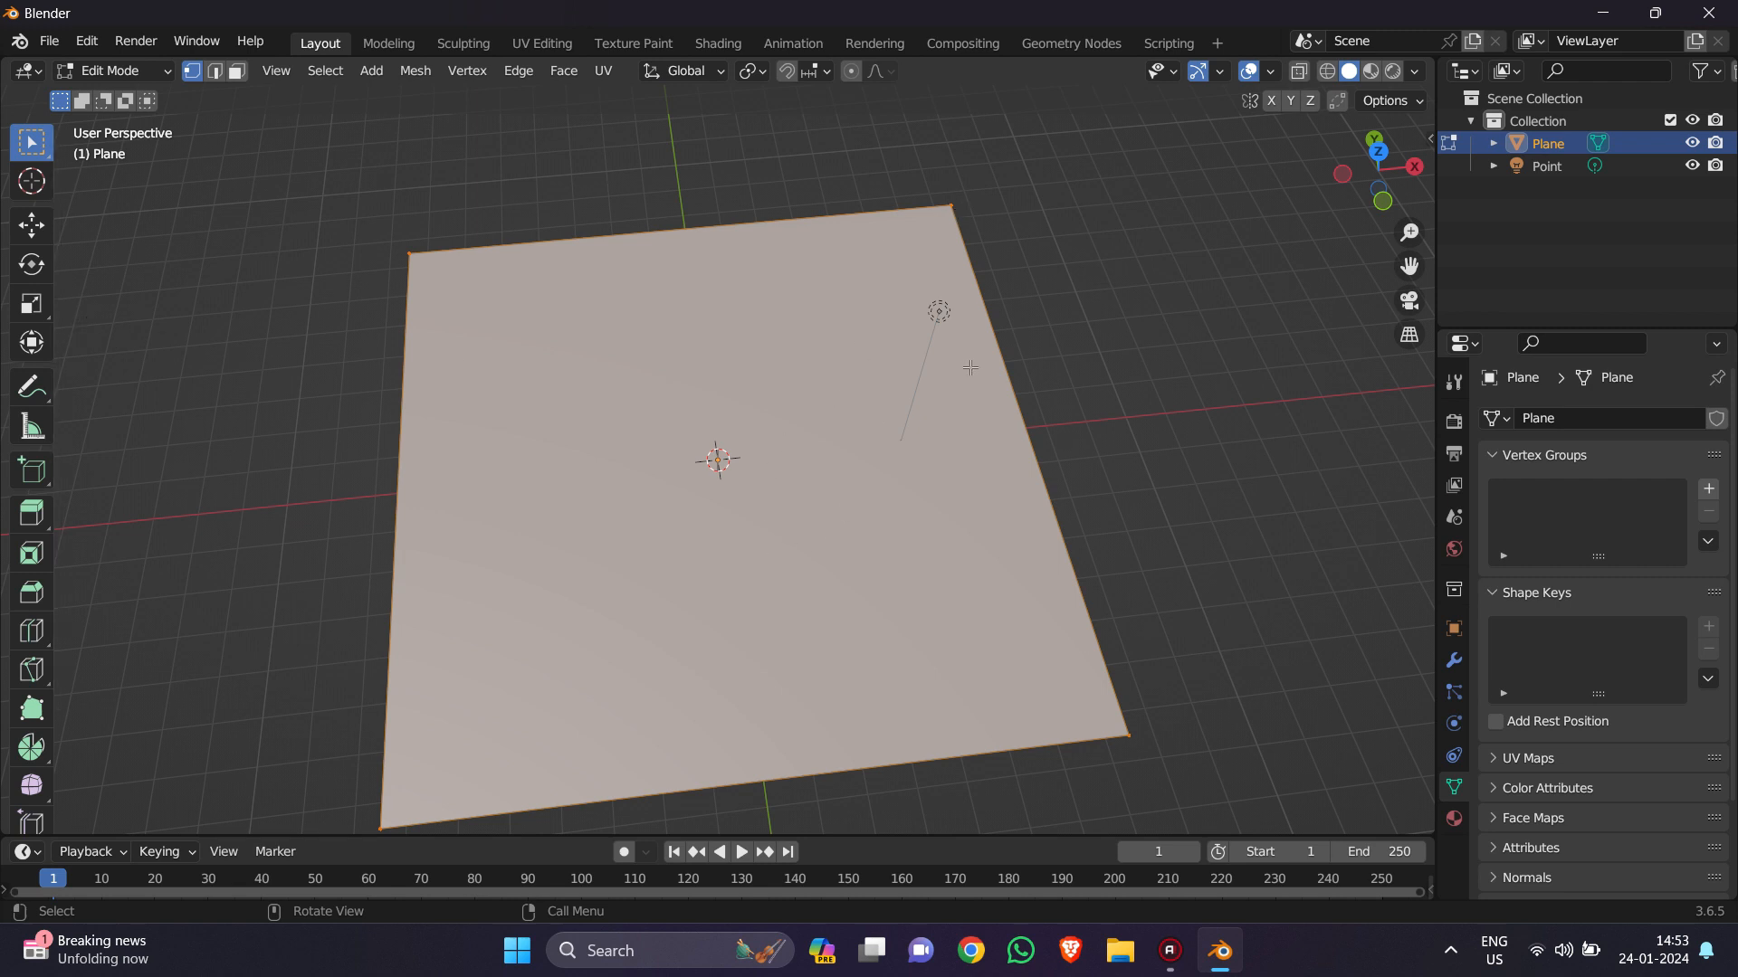
pyautogui.click(951, 207)
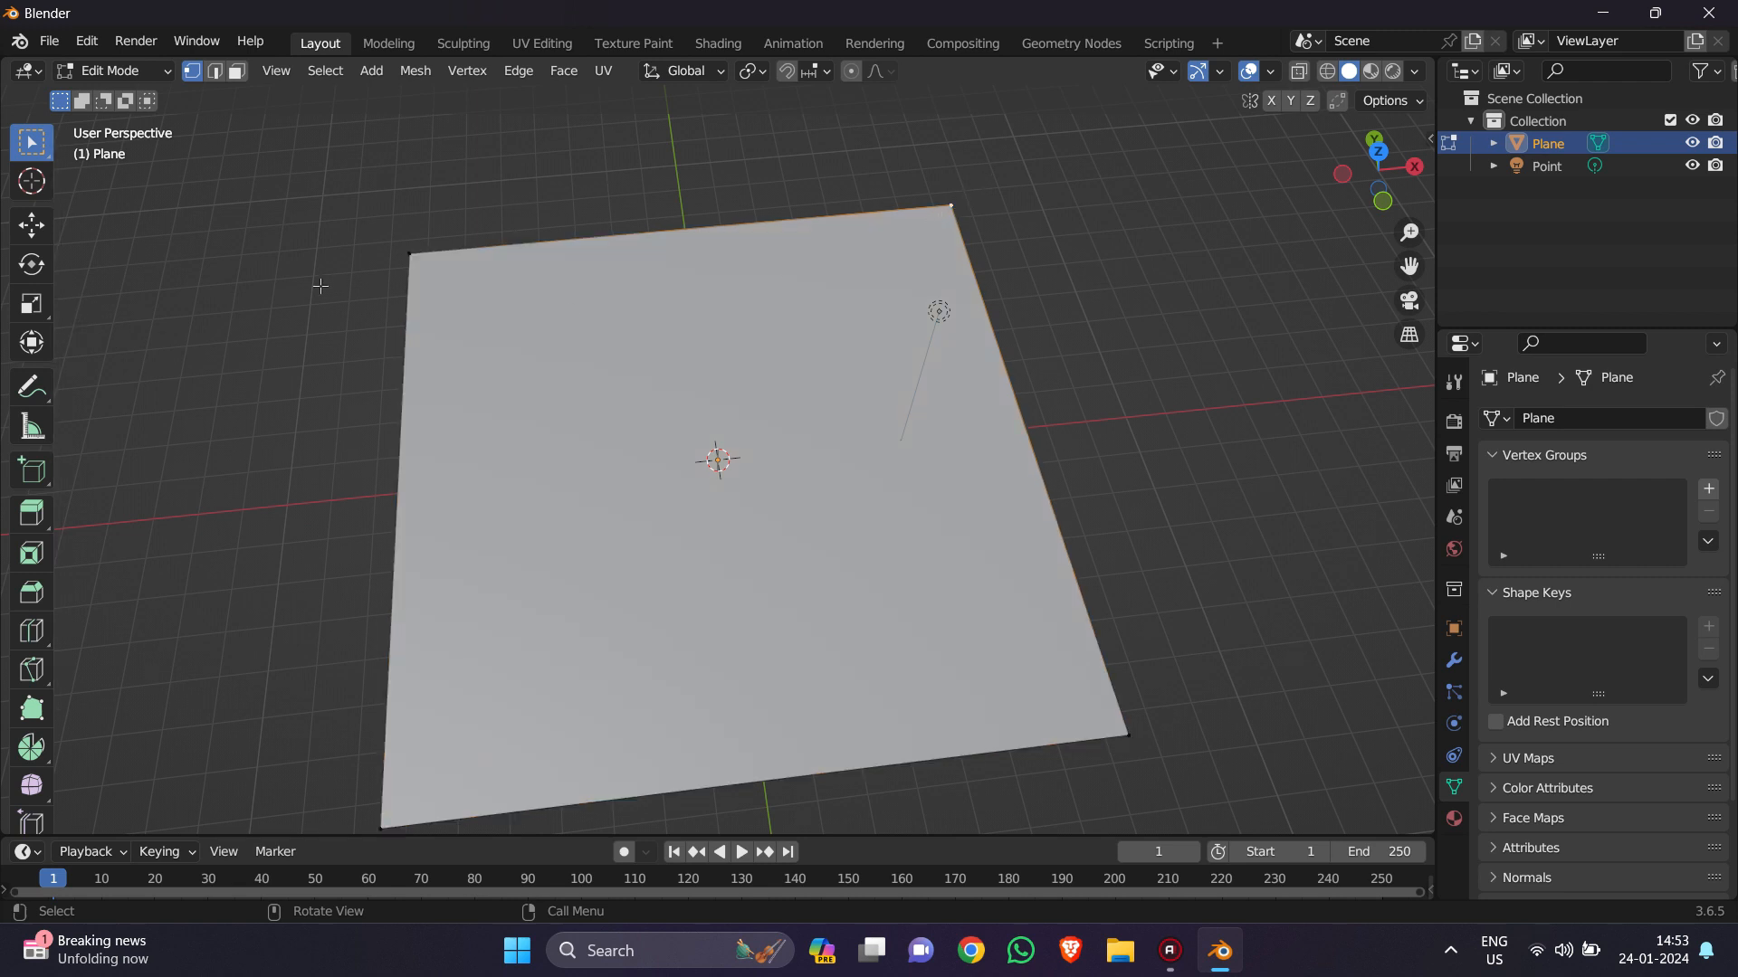
pyautogui.click(32, 224)
pyautogui.moveTo(1035, 199)
pyautogui.mouseDown()
pyautogui.moveTo(1147, 186)
pyautogui.moveTo(851, 466)
pyautogui.moveTo(842, 194)
pyautogui.moveTo(905, 380)
pyautogui.moveTo(1125, 227)
pyautogui.moveTo(1066, 212)
pyautogui.mouseUp()
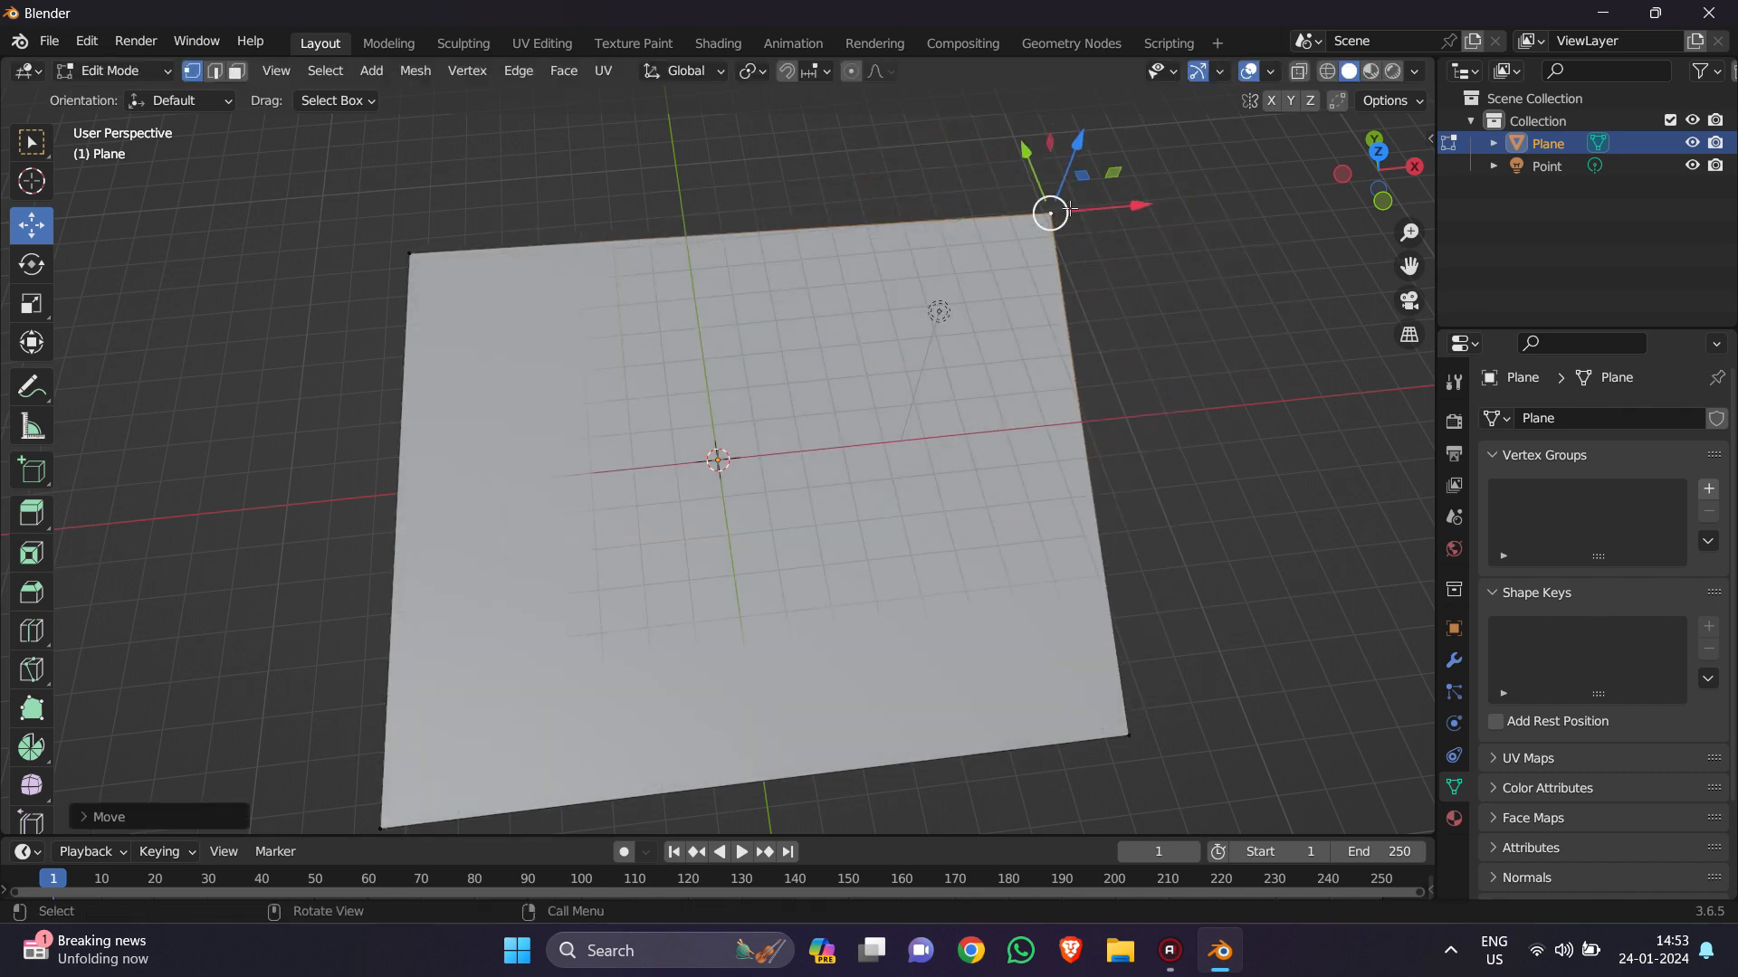
pyautogui.hotkey('ctrl', 'z')
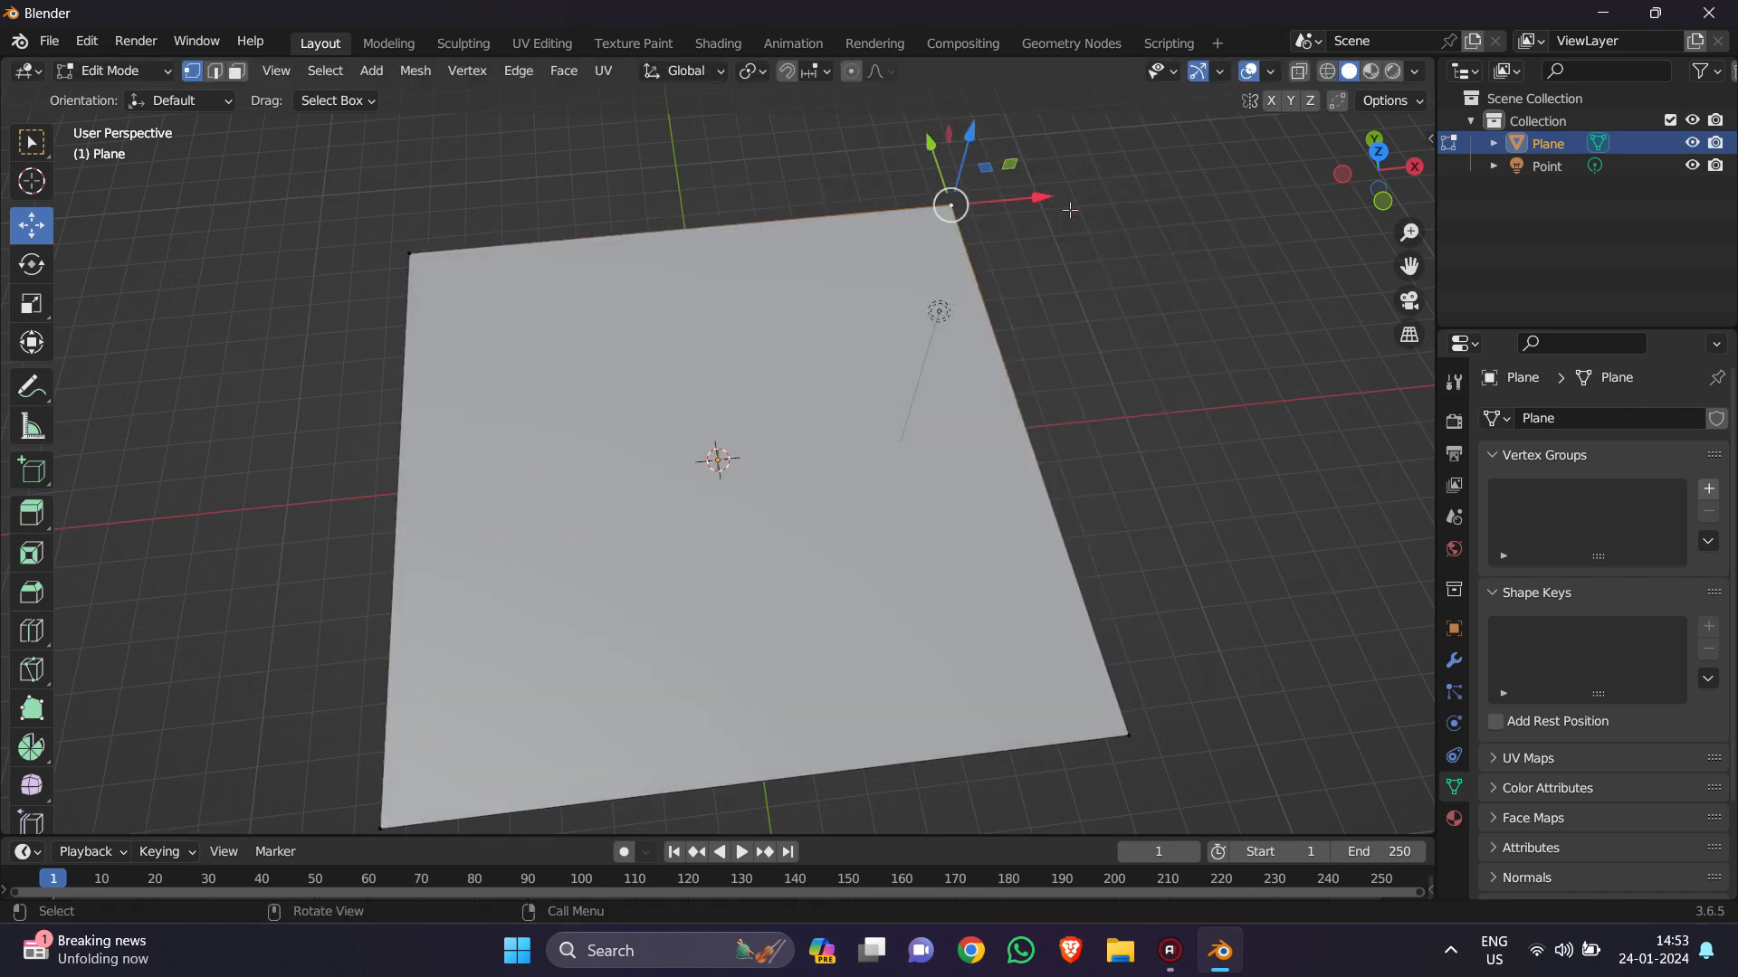
# Step: Add a single loop cut across the middle of the plane along the X axis
pyautogui.moveTo(1371, 176)
pyautogui.mouseDown()
pyautogui.moveTo(1357, 244)
pyautogui.moveTo(1341, 192)
pyautogui.mouseUp()
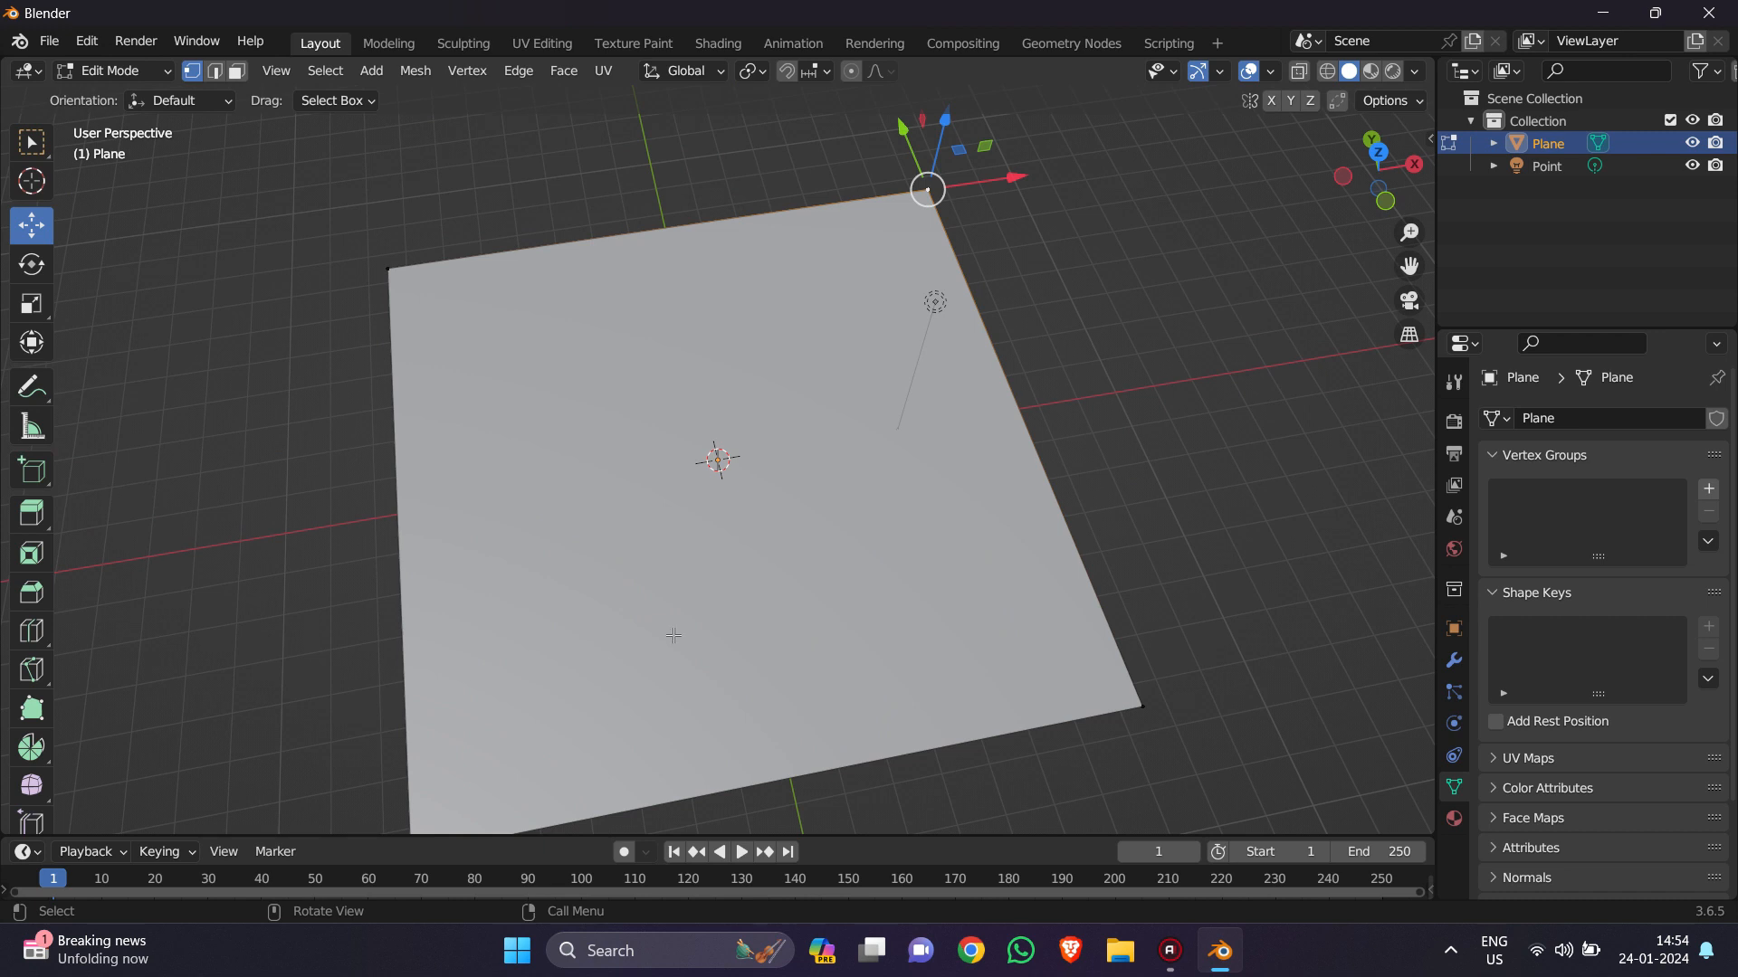
pyautogui.click(882, 388)
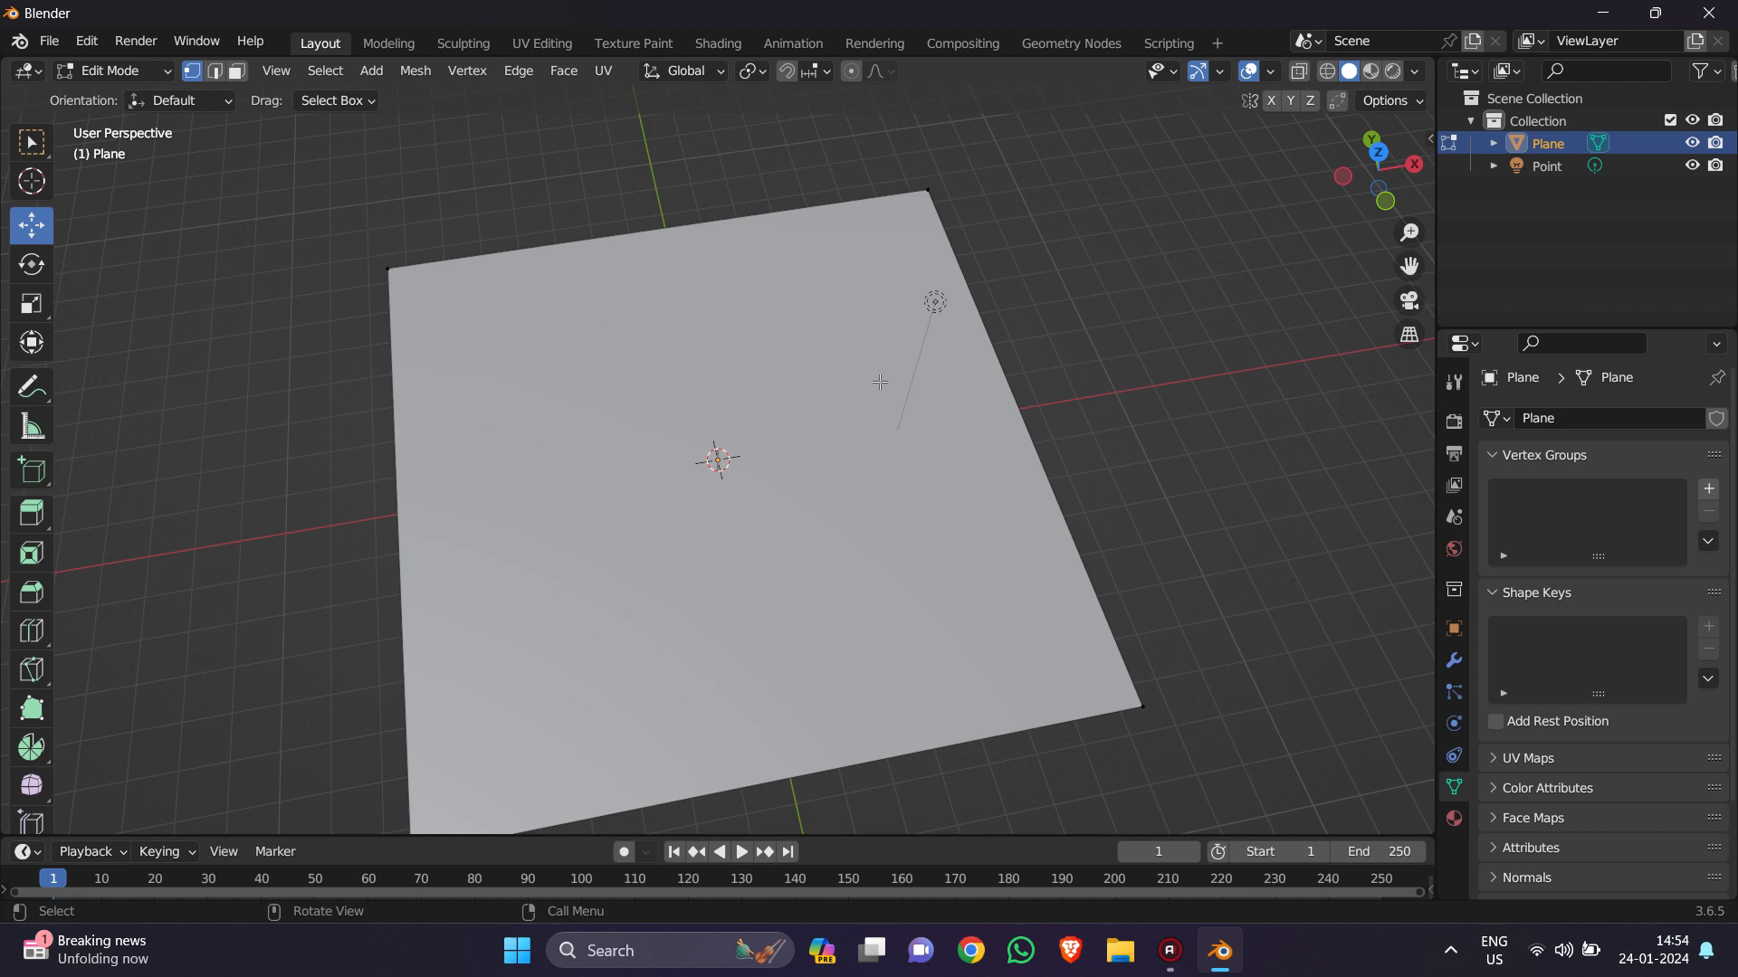
pyautogui.hotkey('ctrl', 'r')
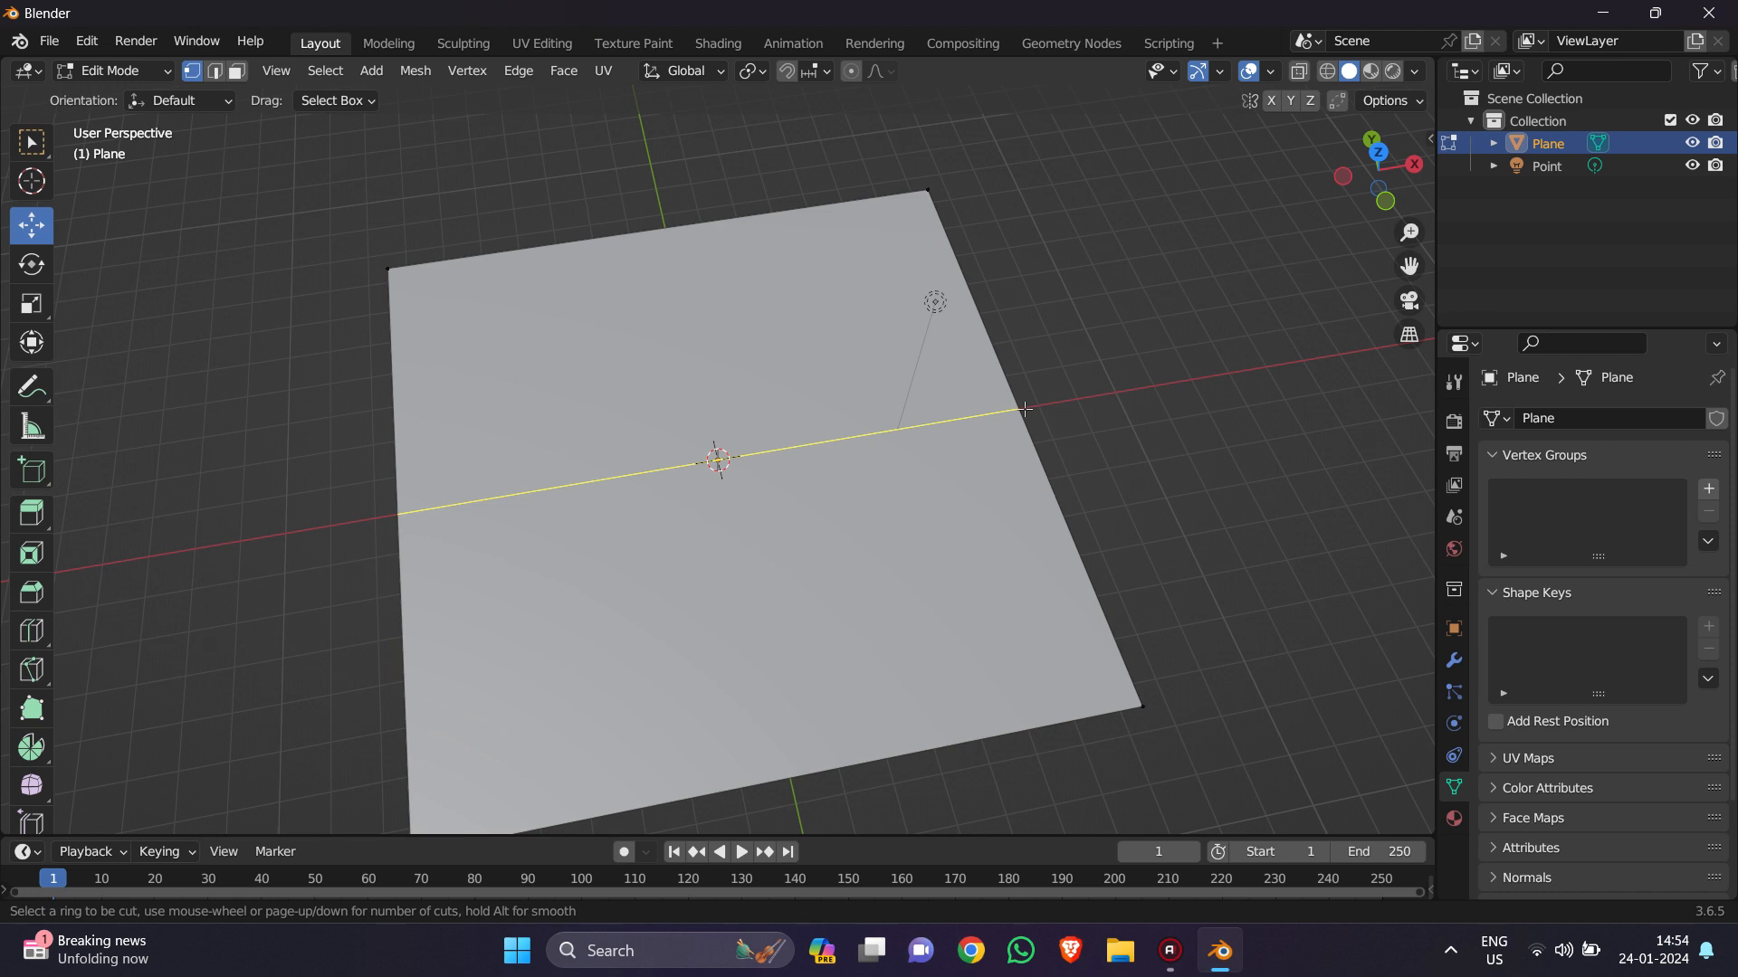
pyautogui.click(1018, 413)
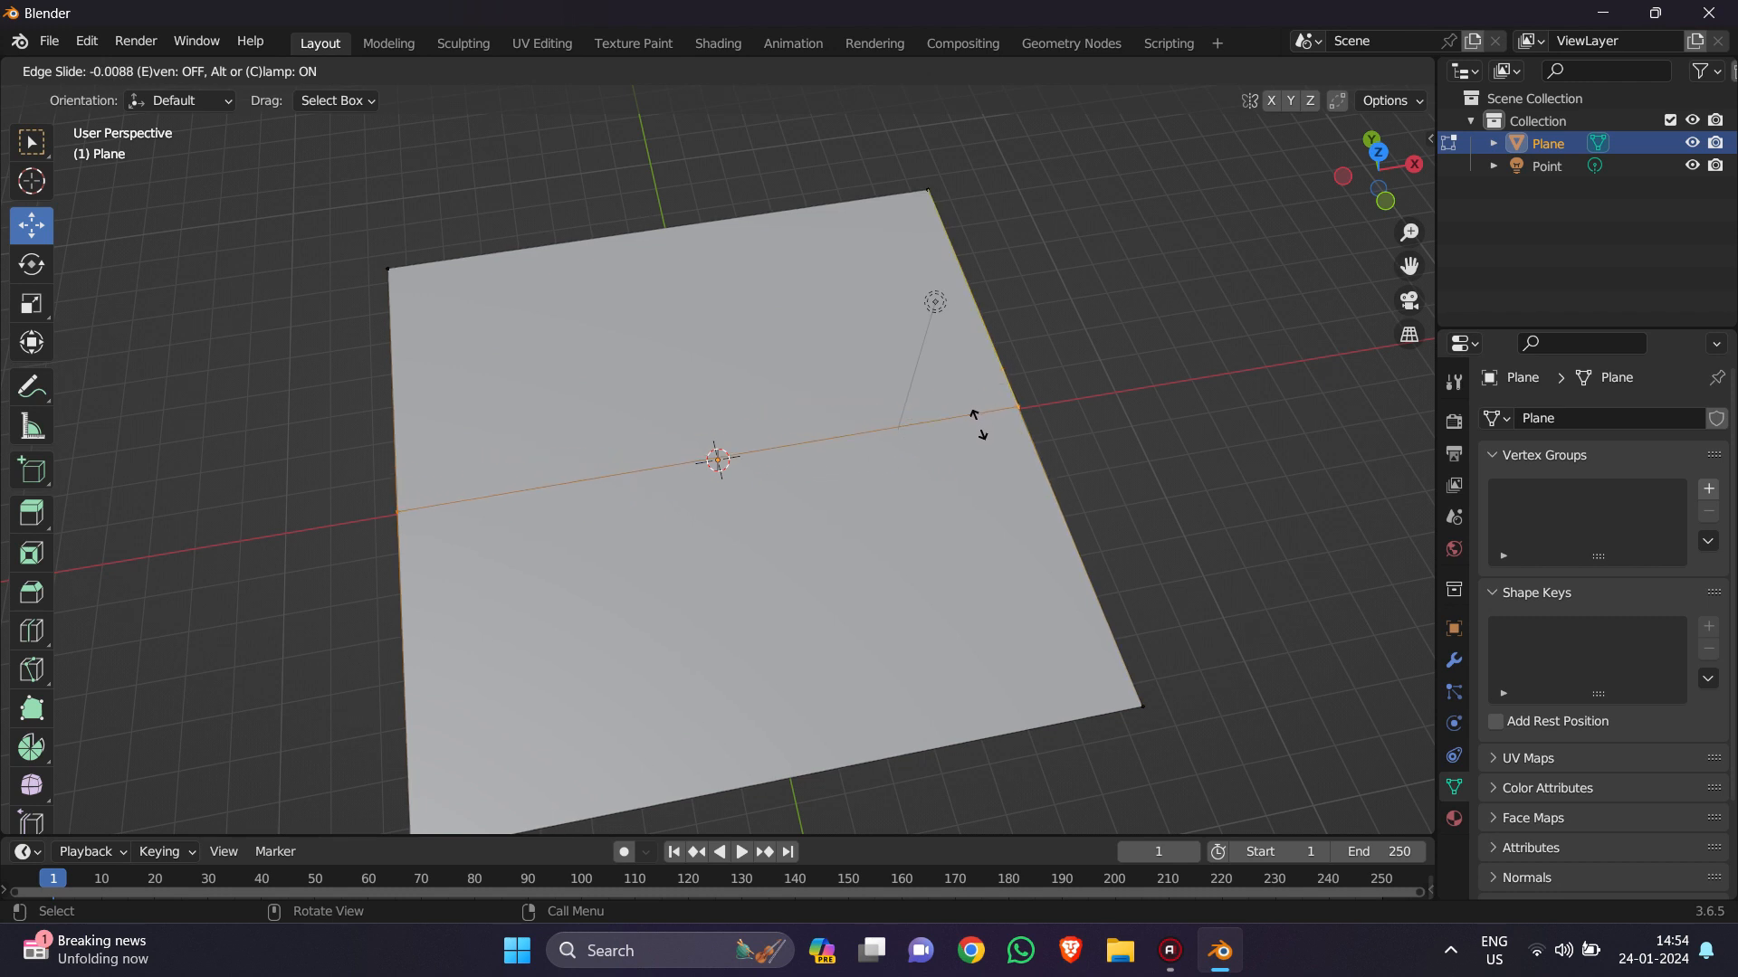
pyautogui.click(977, 424)
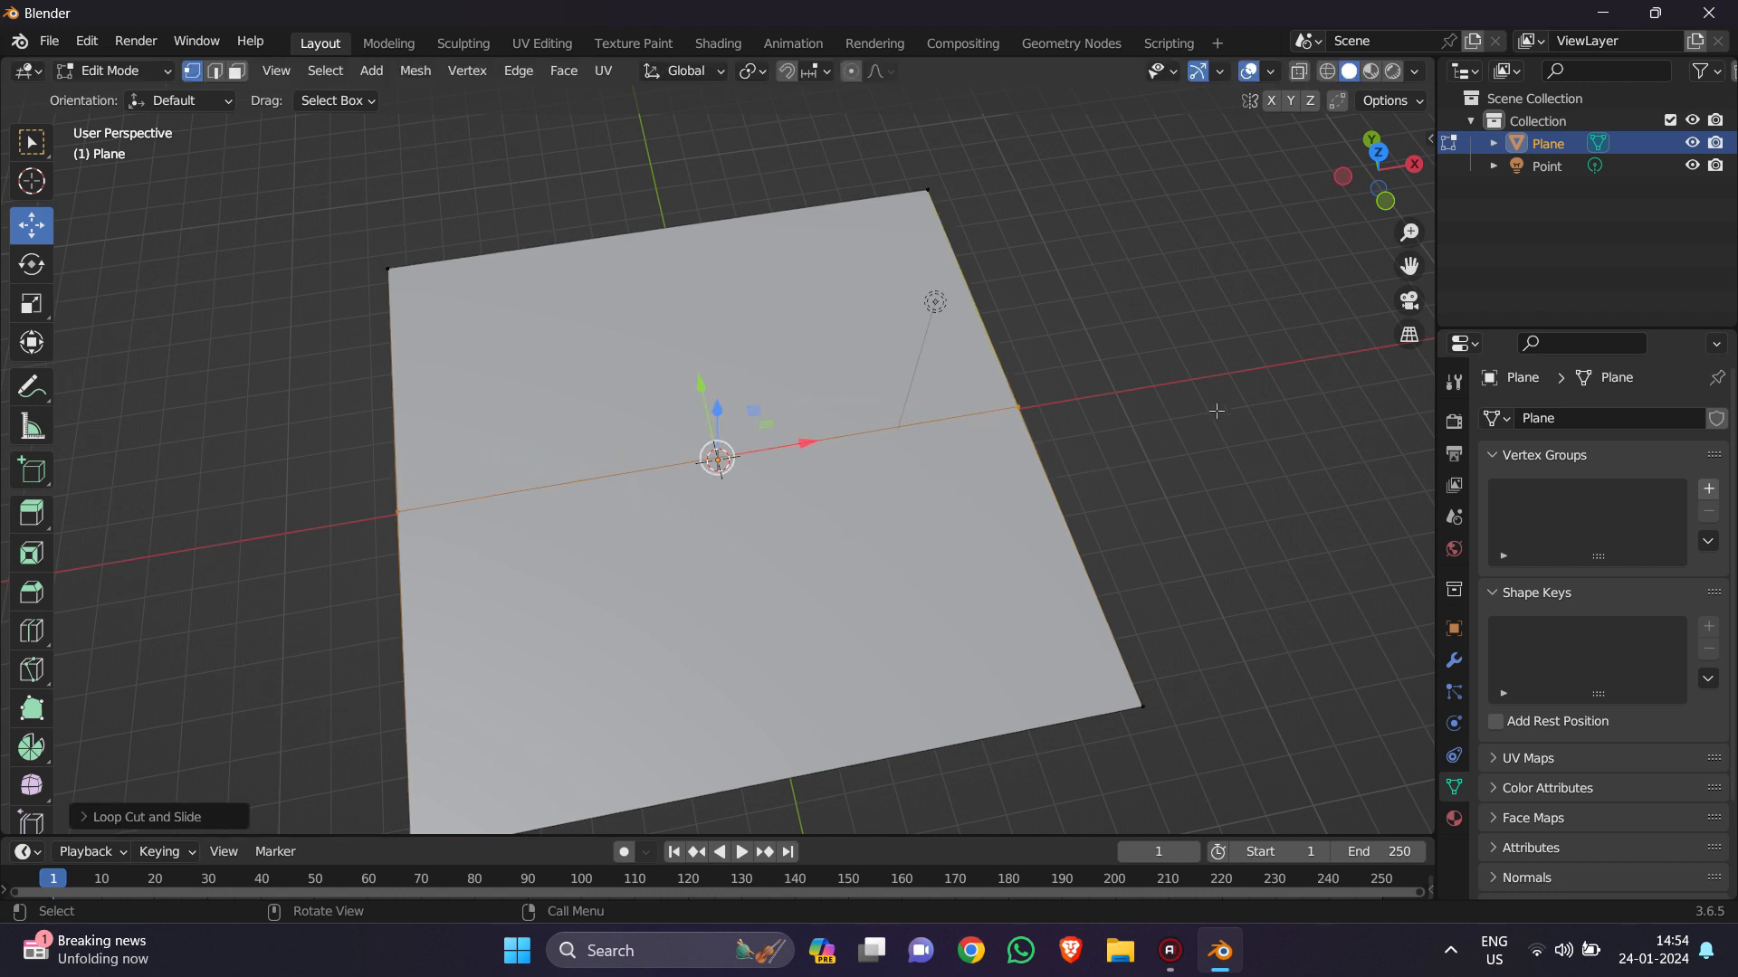
# Step: Try moving the loop cut's end vertex on the plane's far edge, and undo both the move and the loop cut
pyautogui.moveTo(1366, 209); pyautogui.dragTo(1204, 178)
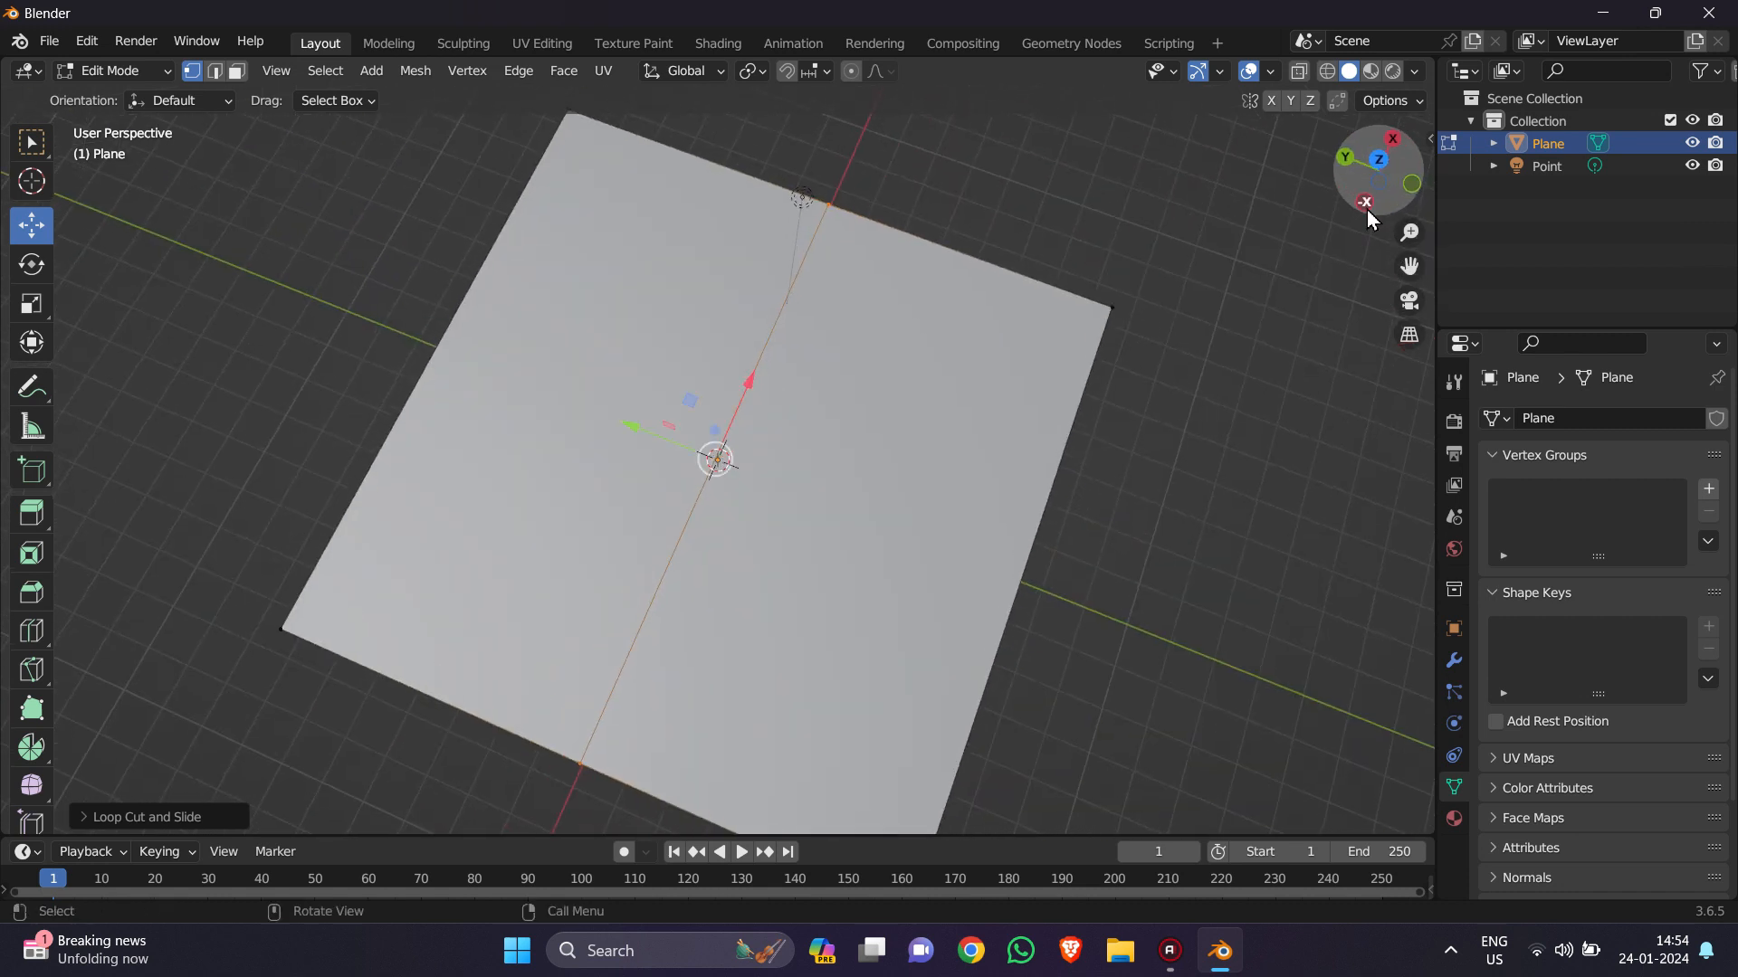
pyautogui.click(1113, 188)
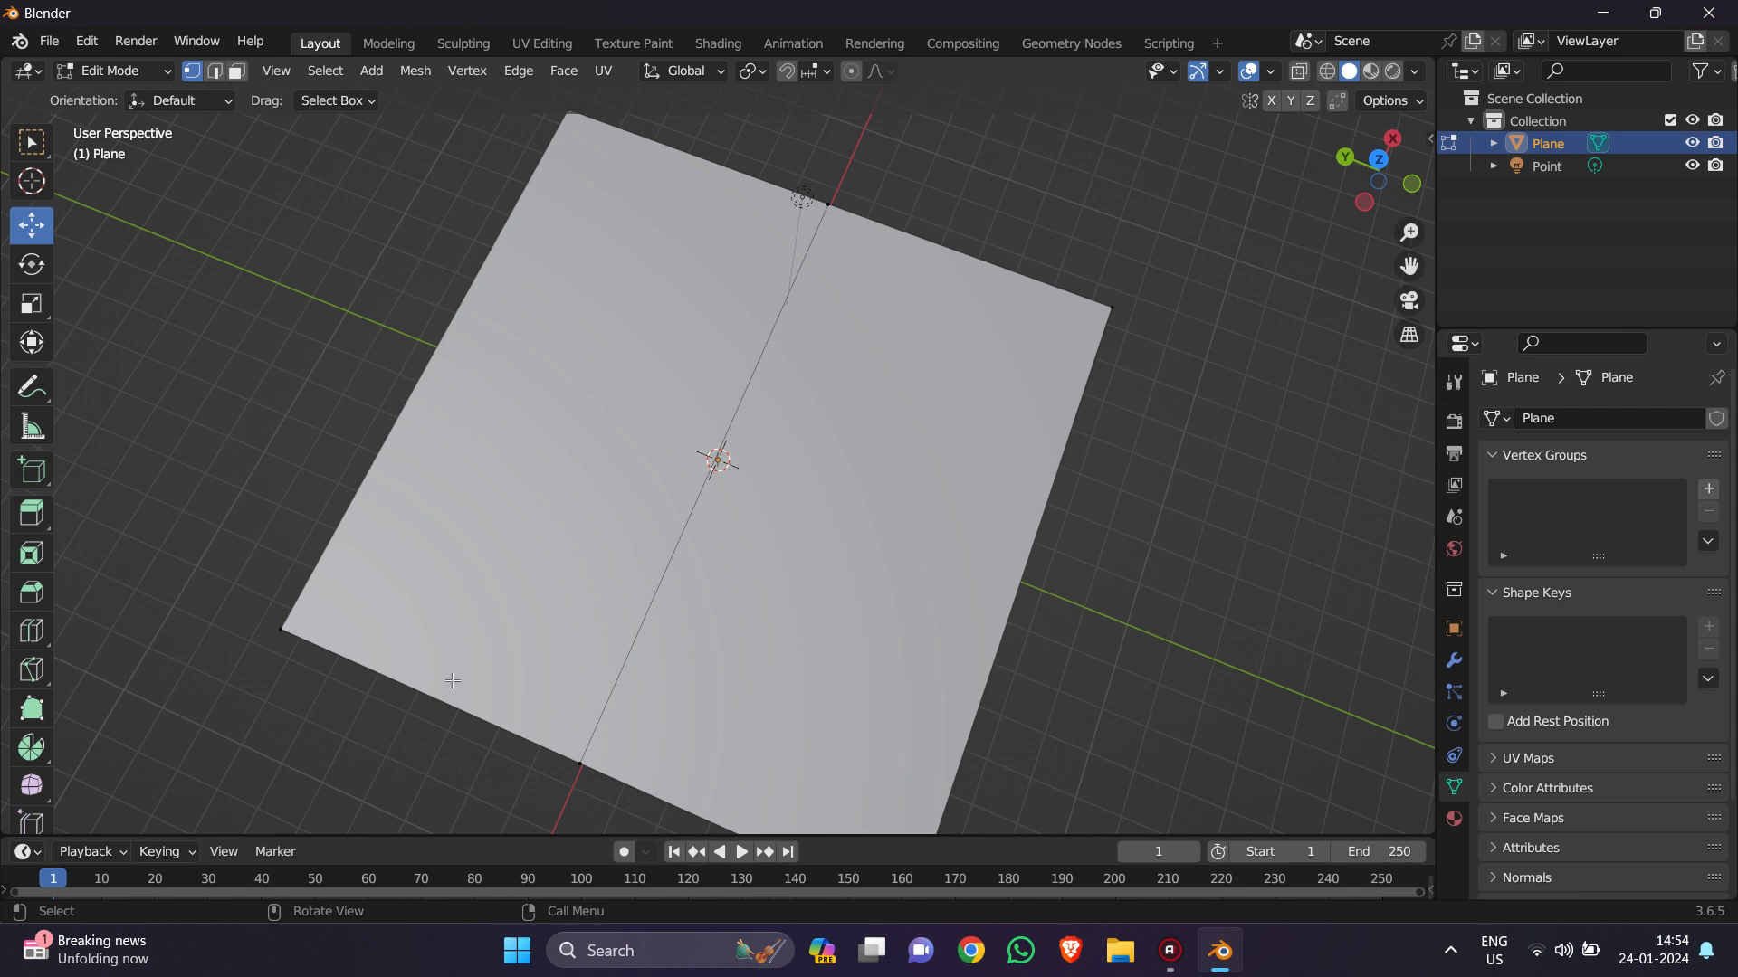
pyautogui.click(827, 206)
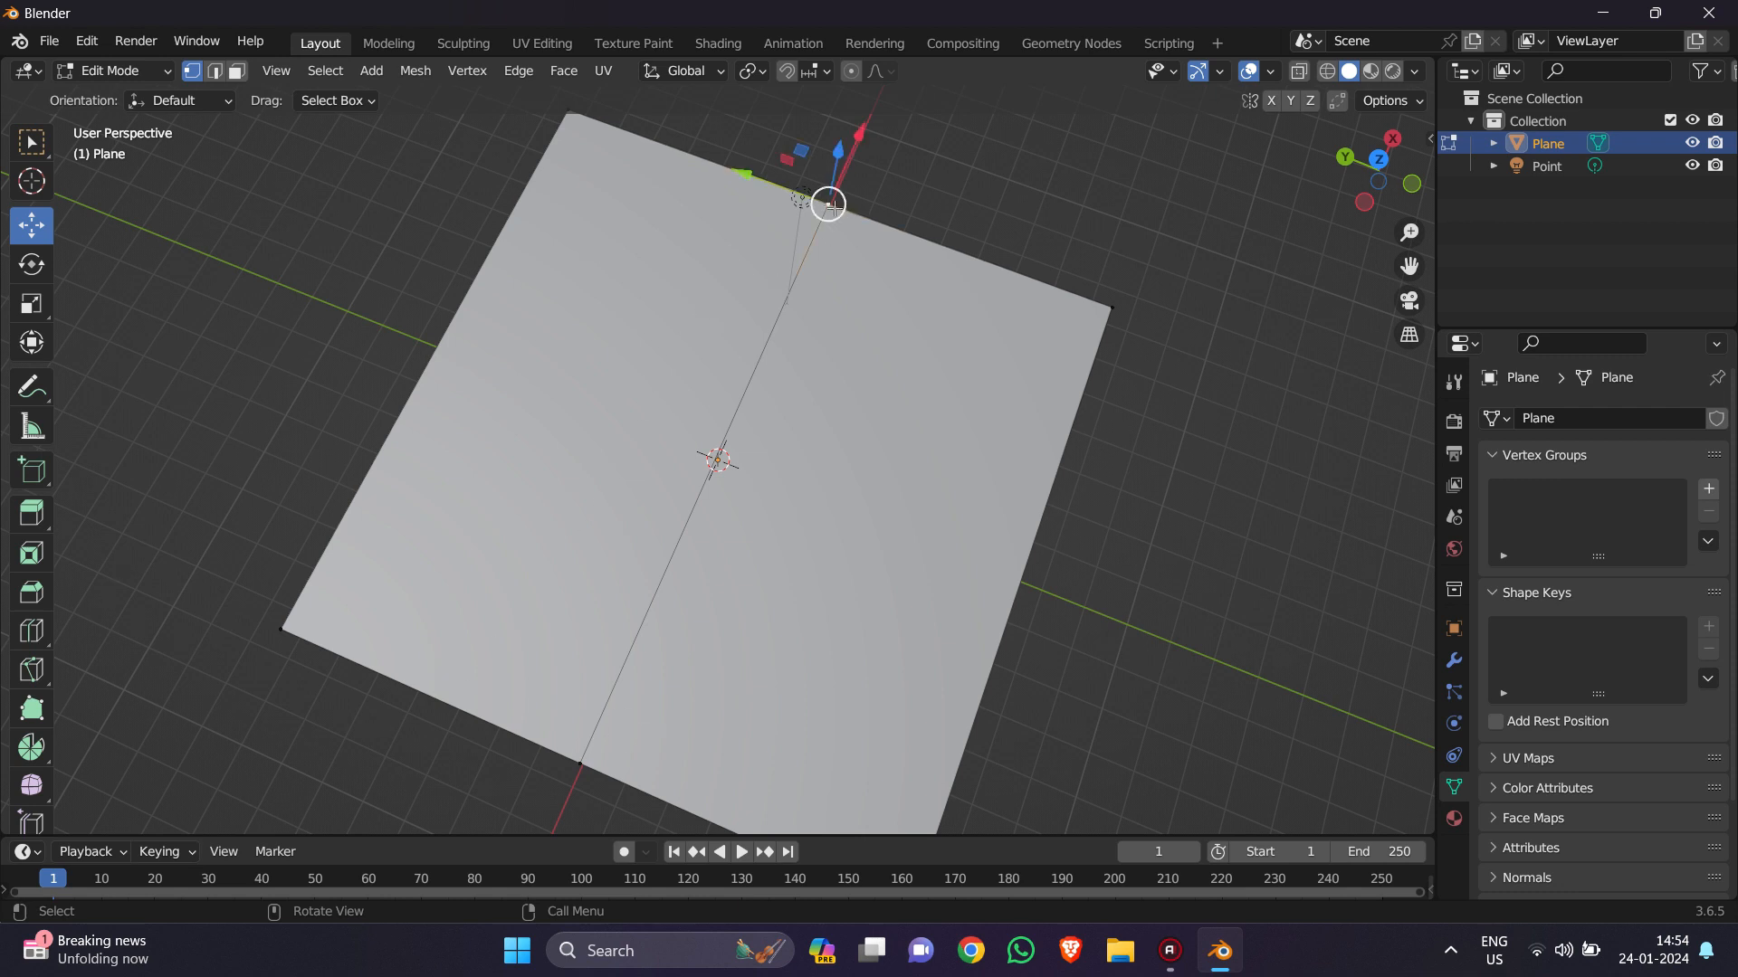
pyautogui.moveTo(827, 204); pyautogui.dragTo(896, 145)
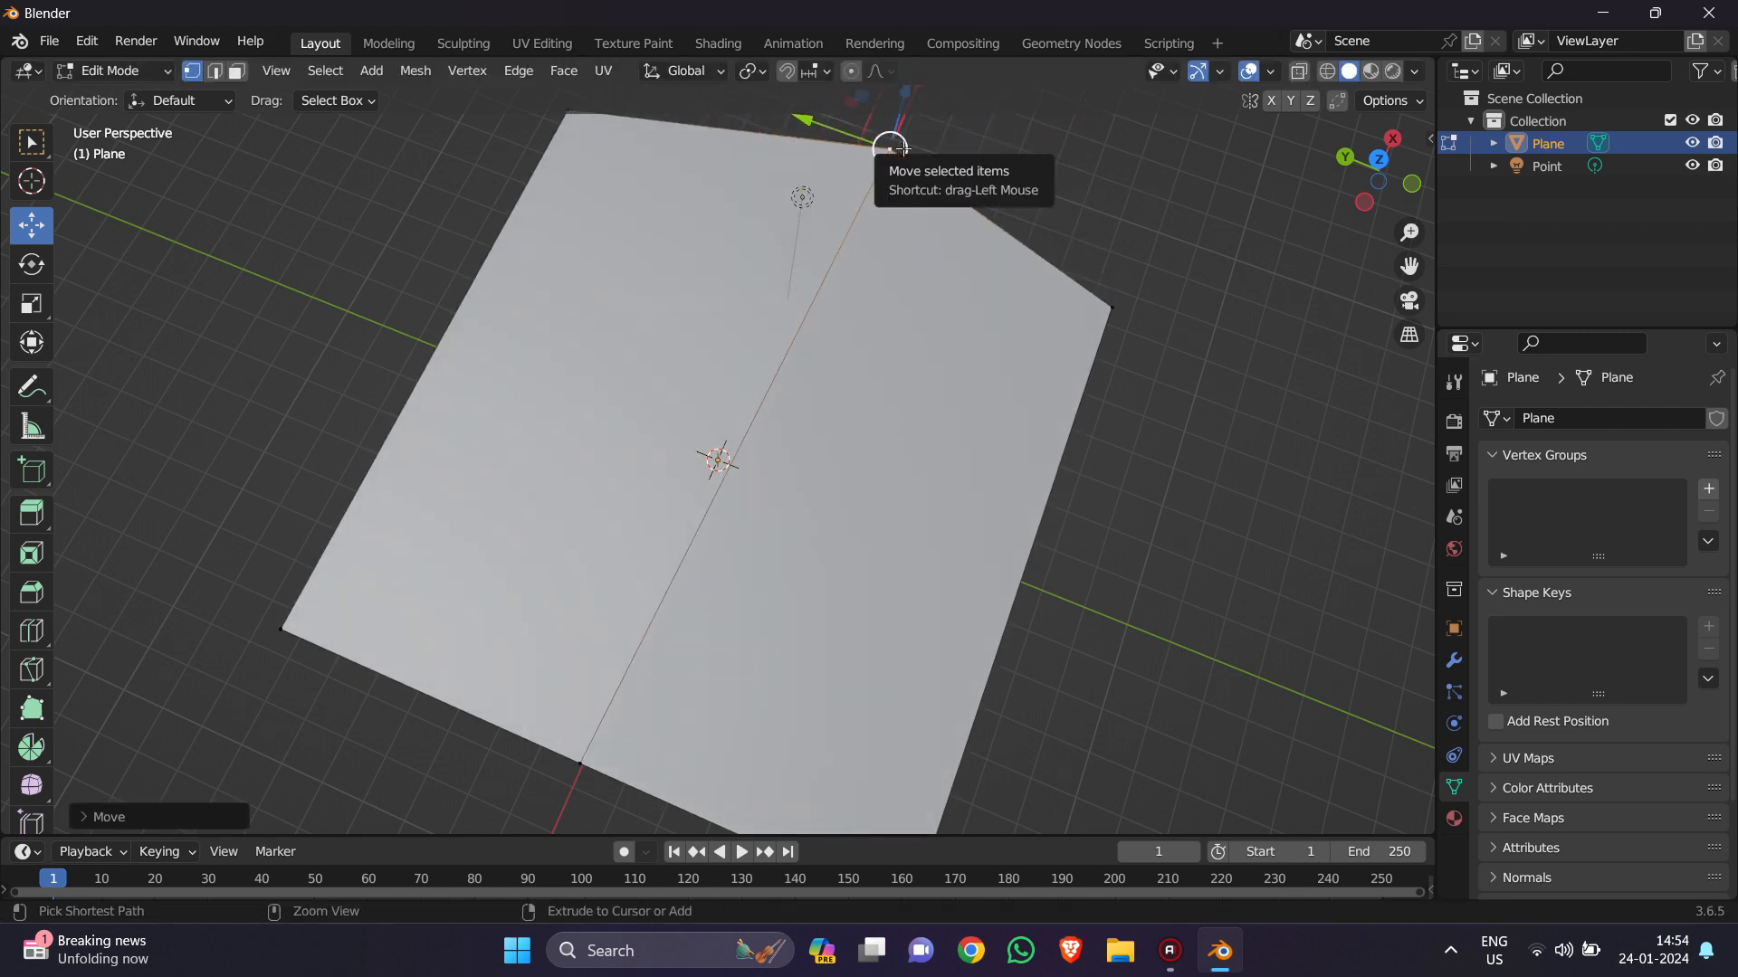
pyautogui.hotkey('ctrl', 'z')
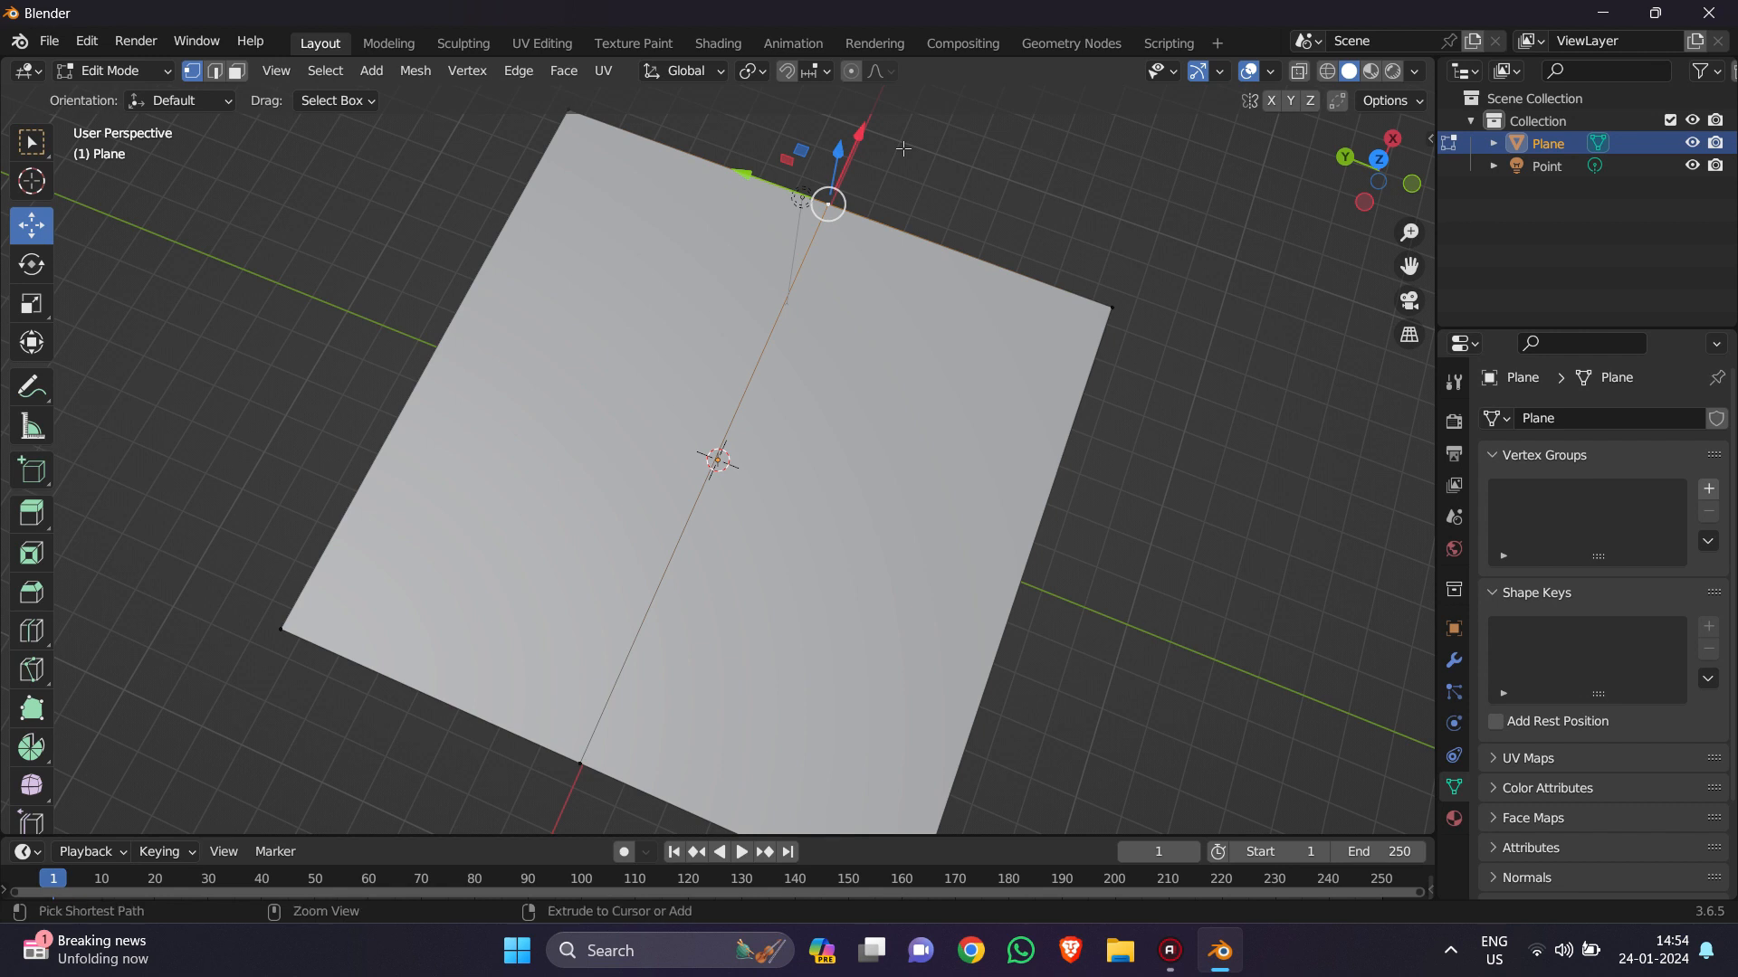
pyautogui.hotkey('ctrl', 'z')
pyautogui.hotkey('ctrl', 'z')
pyautogui.hotkey('ctrl', 'z')
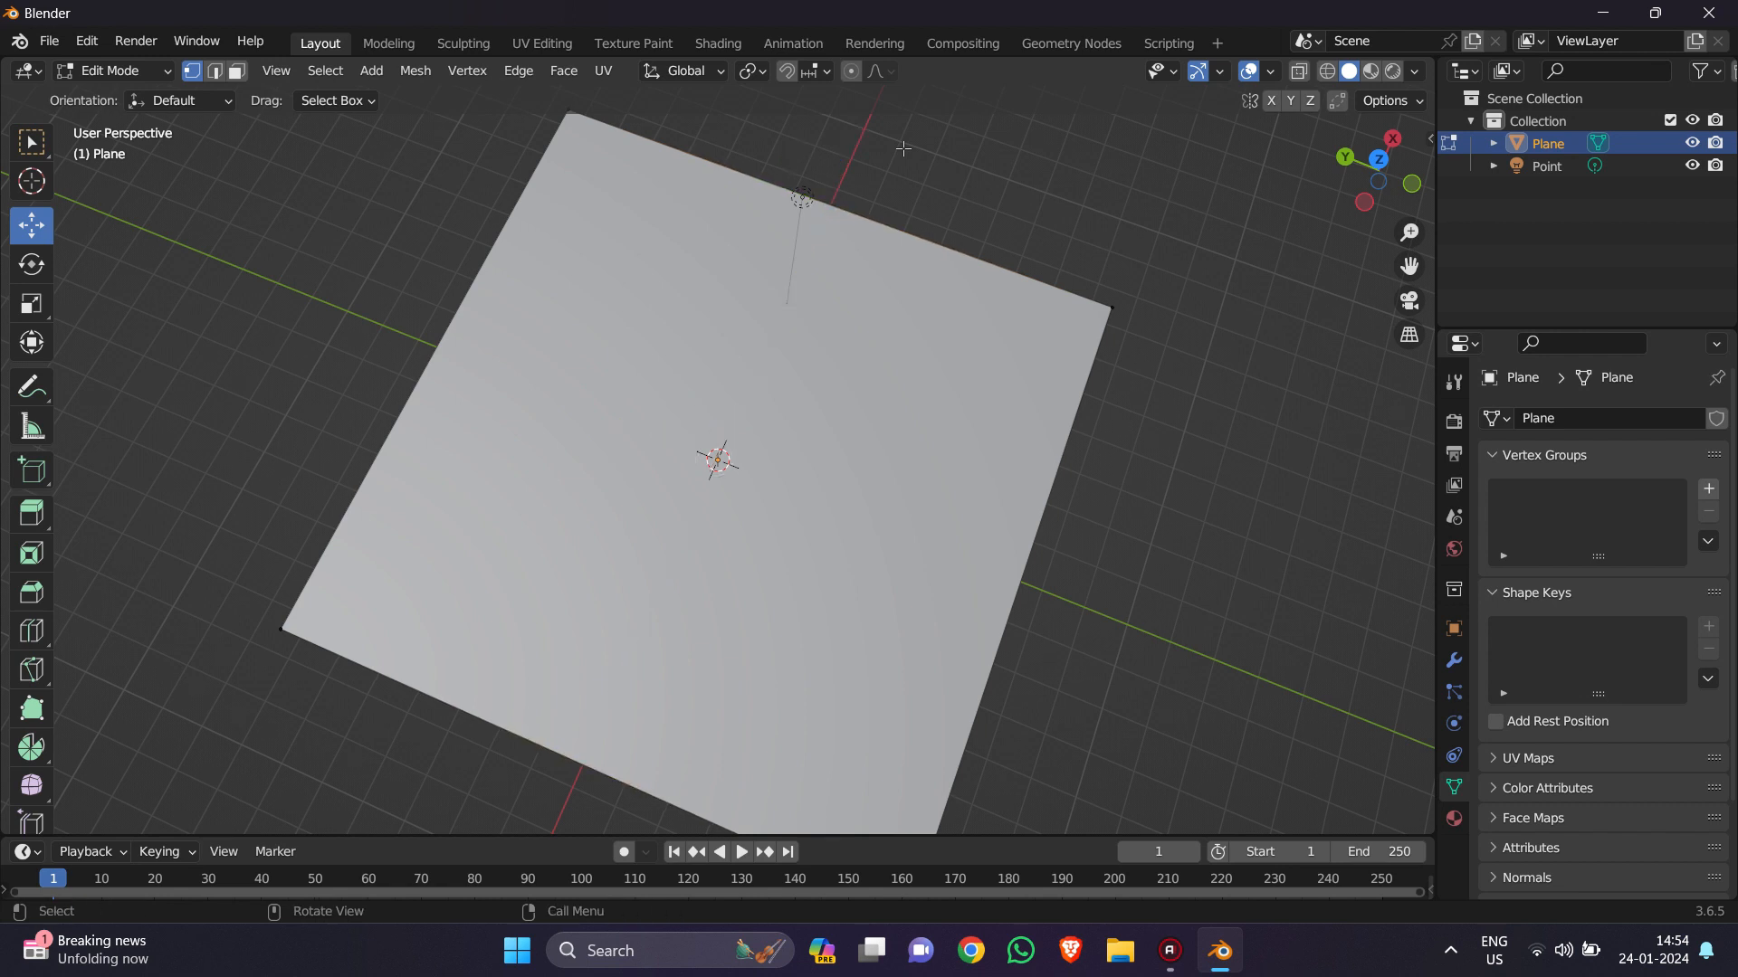
# Step: Try to subdivide the plane with no vertices selected
pyautogui.moveTo(1369, 178); pyautogui.dragTo(1375, 204)
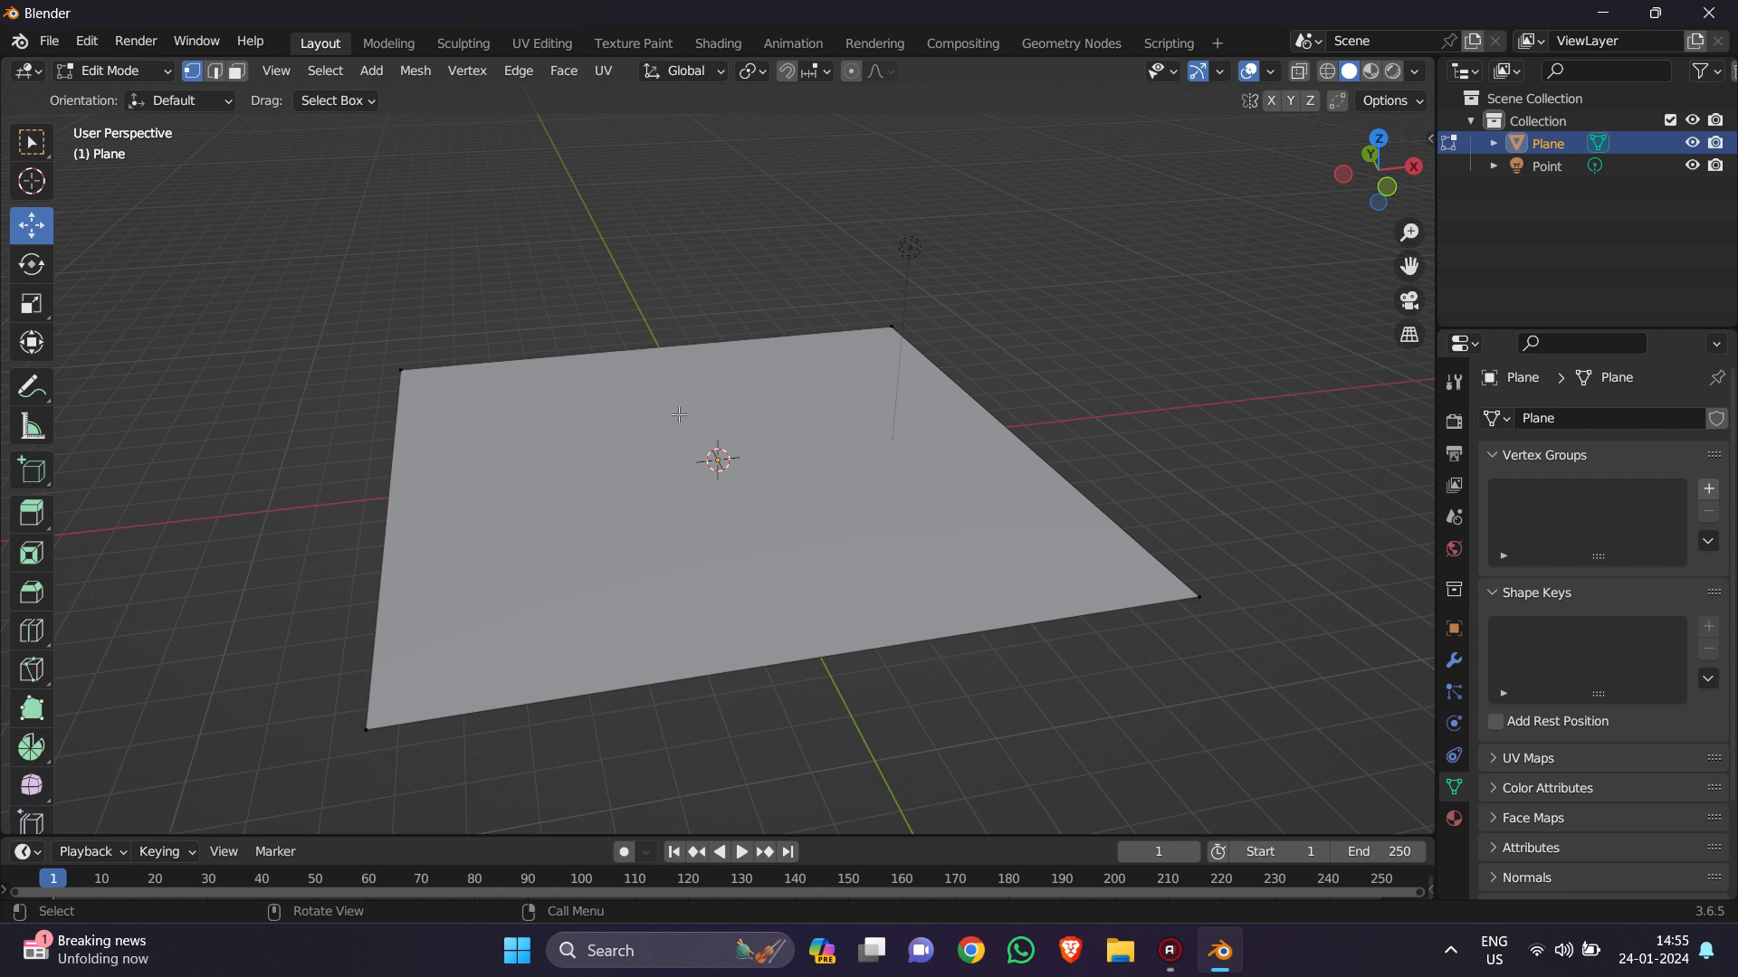
pyautogui.rightClick(679, 414)
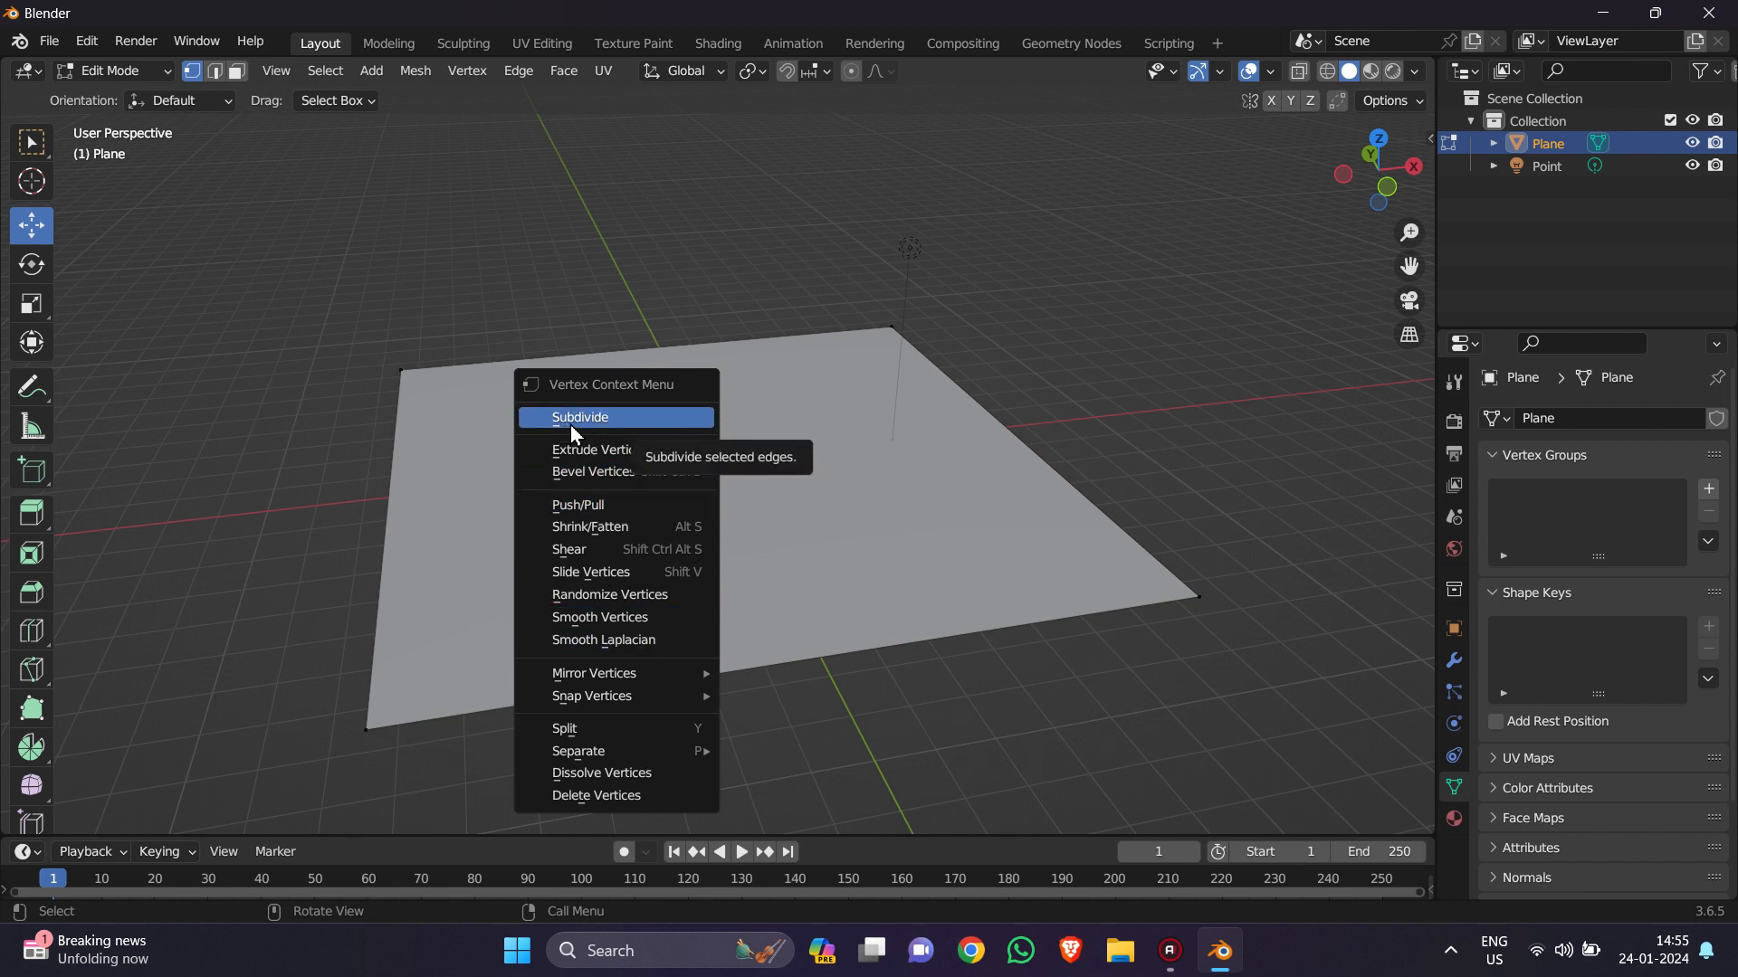
pyautogui.click(626, 421)
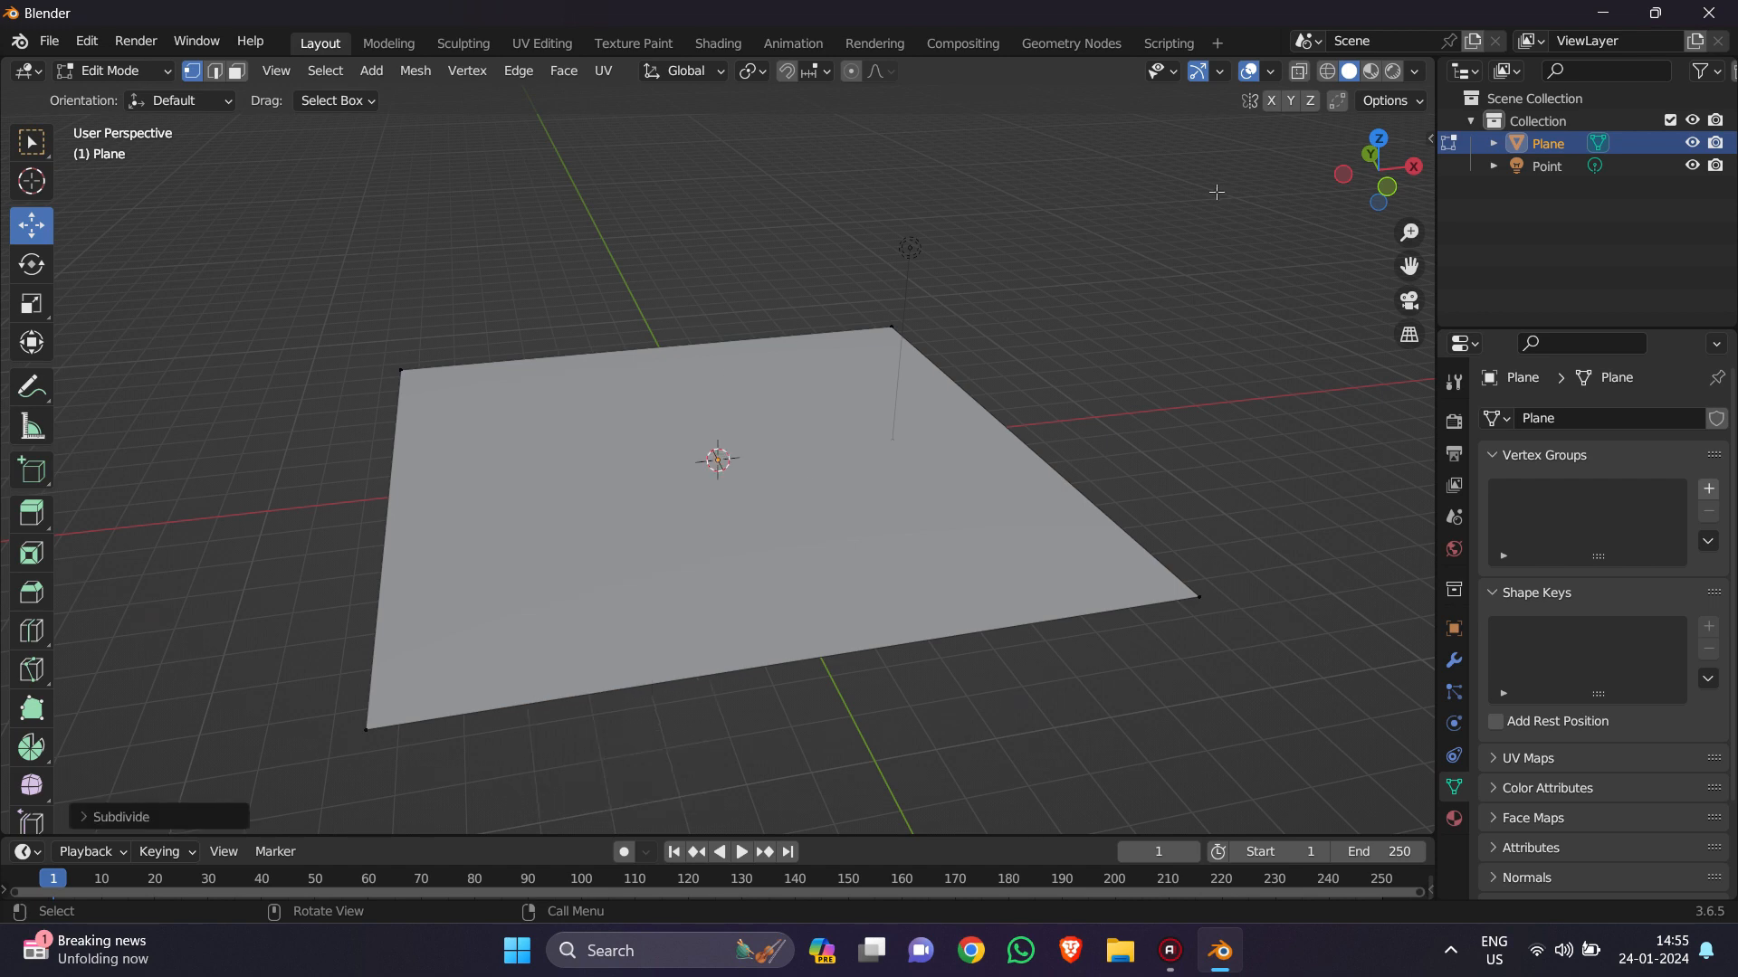
# Step: Select all four corner vertices of the plane and subdivide it
pyautogui.moveTo(1351, 154); pyautogui.dragTo(963, 161)
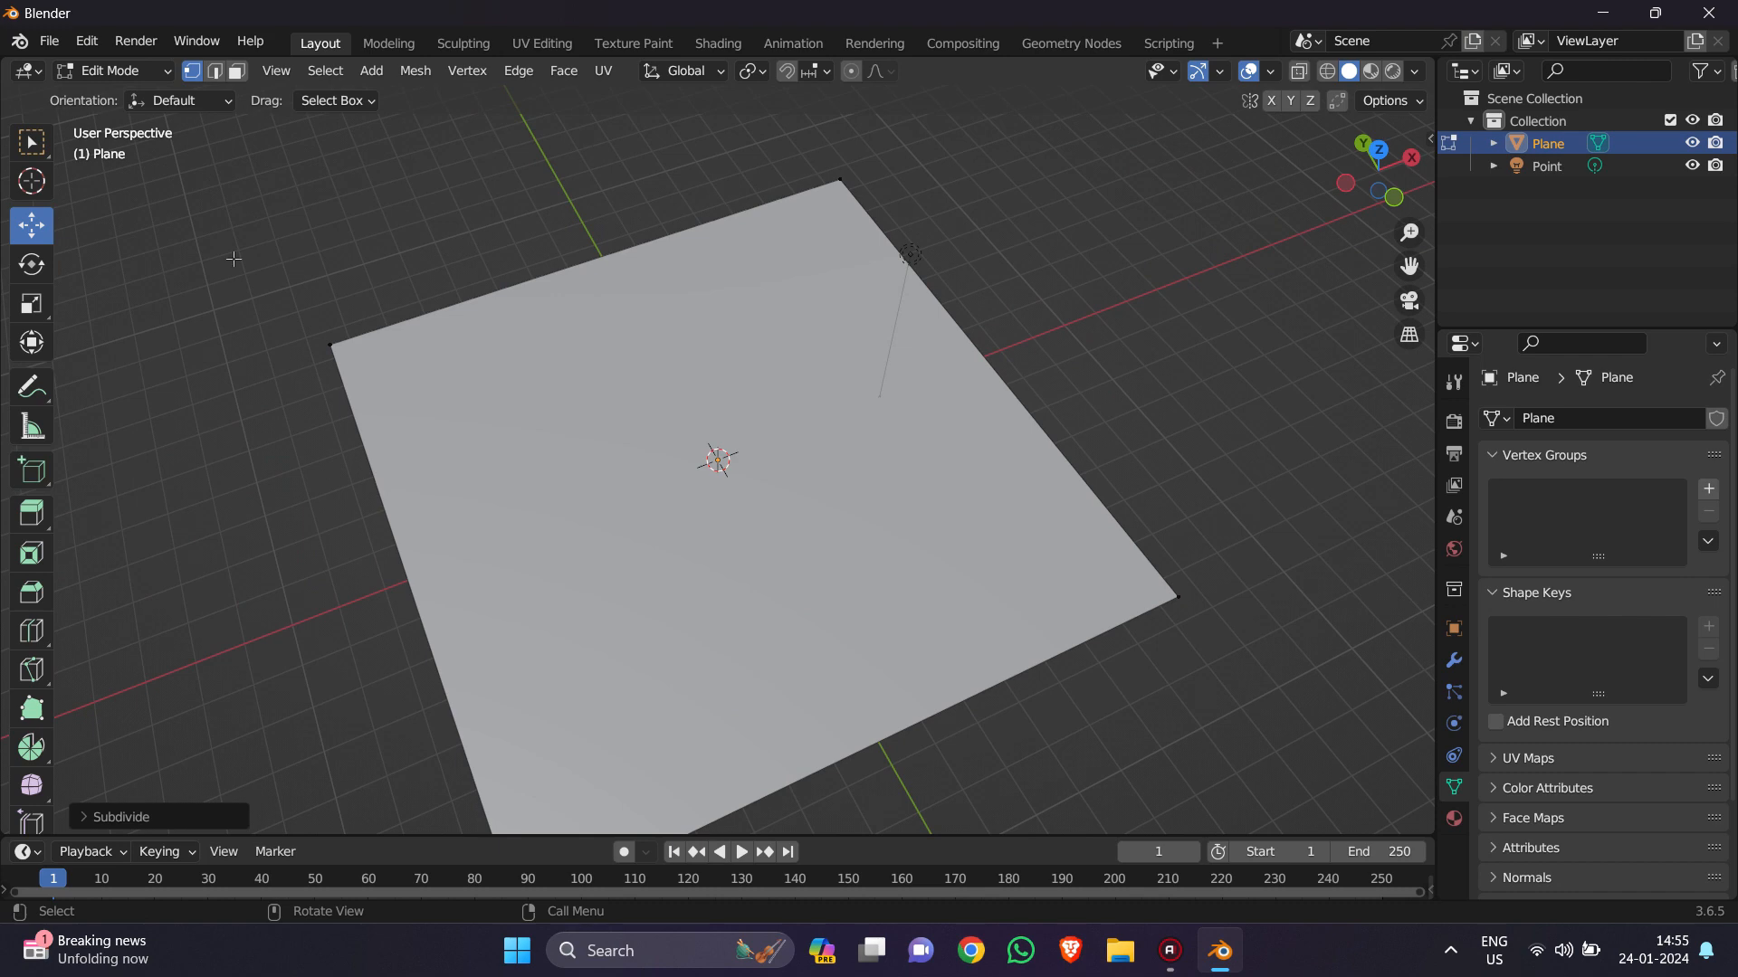
pyautogui.moveTo(193, 274); pyautogui.dragTo(1287, 784)
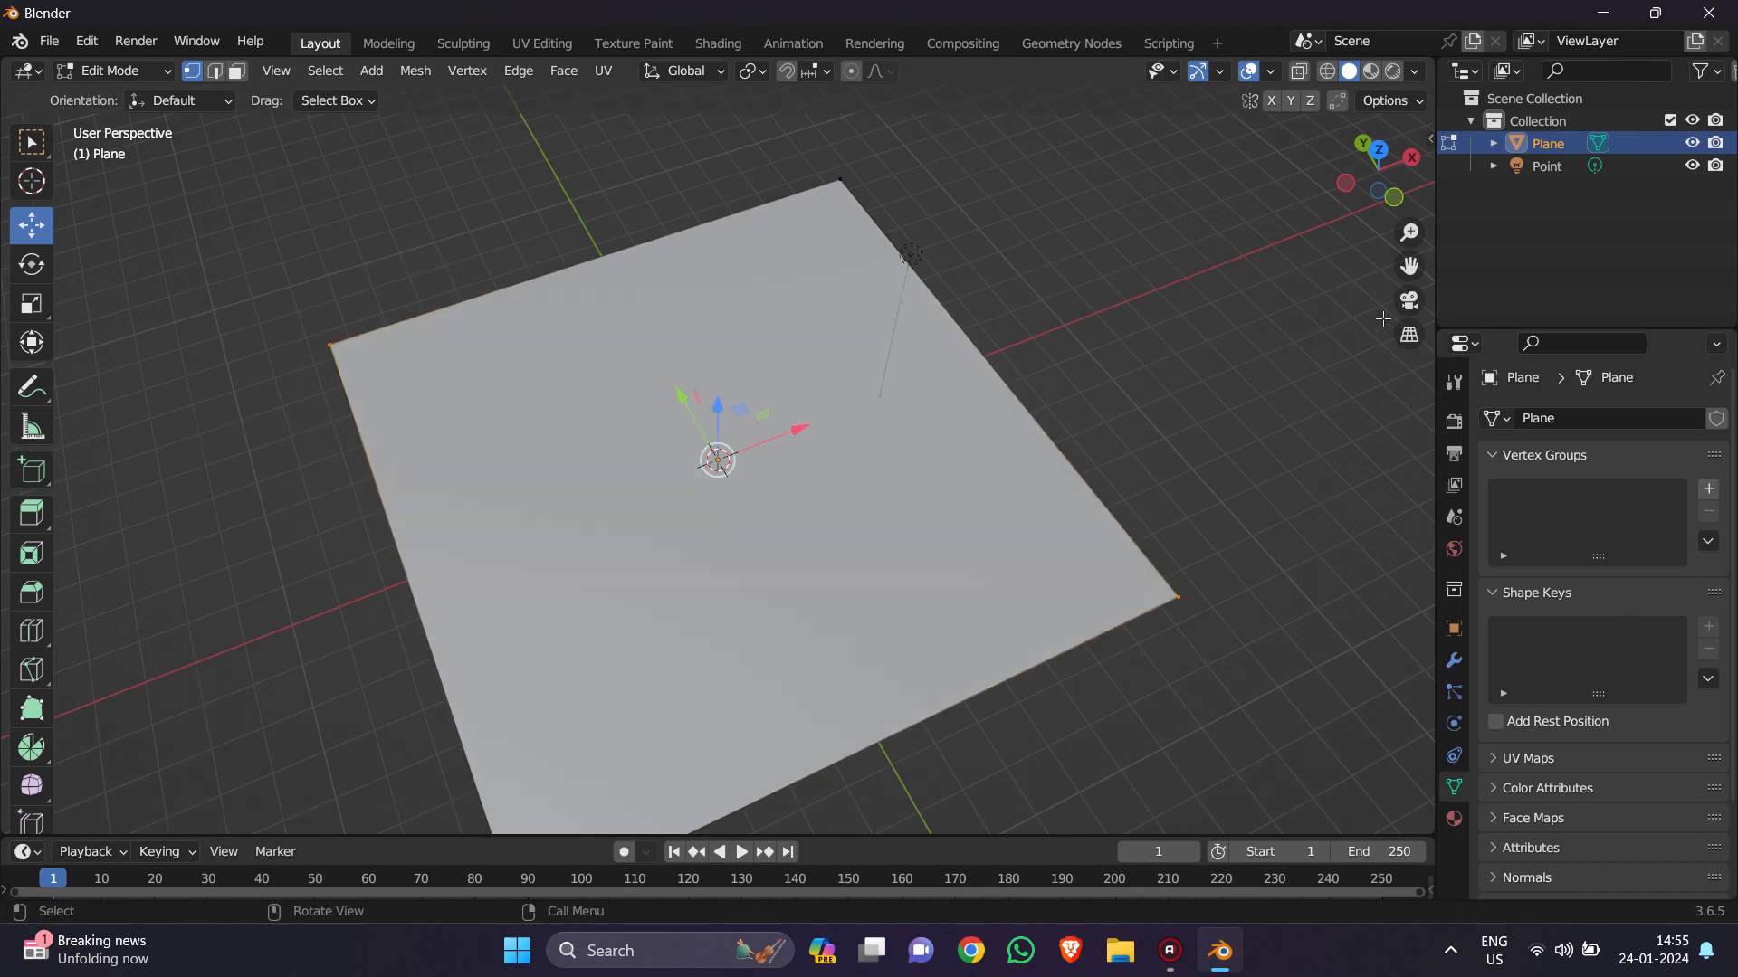
pyautogui.moveTo(1409, 233); pyautogui.dragTo(984, 261)
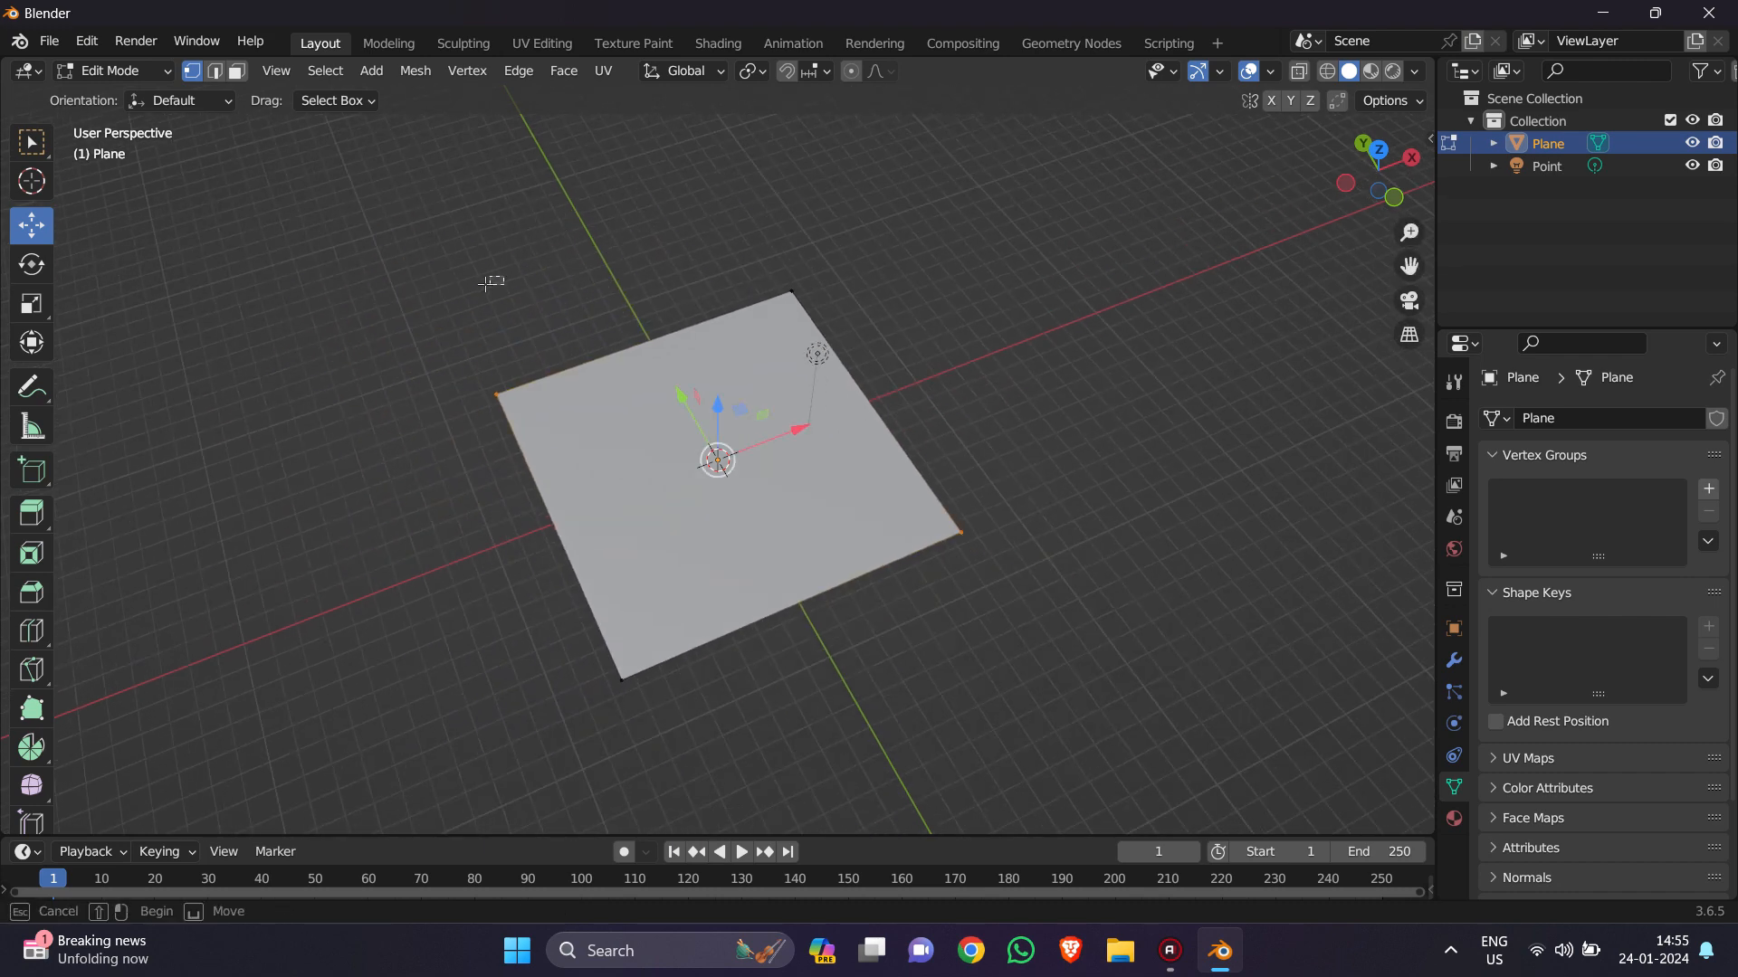
pyautogui.click(392, 283)
pyautogui.moveTo(268, 282); pyautogui.dragTo(1245, 768)
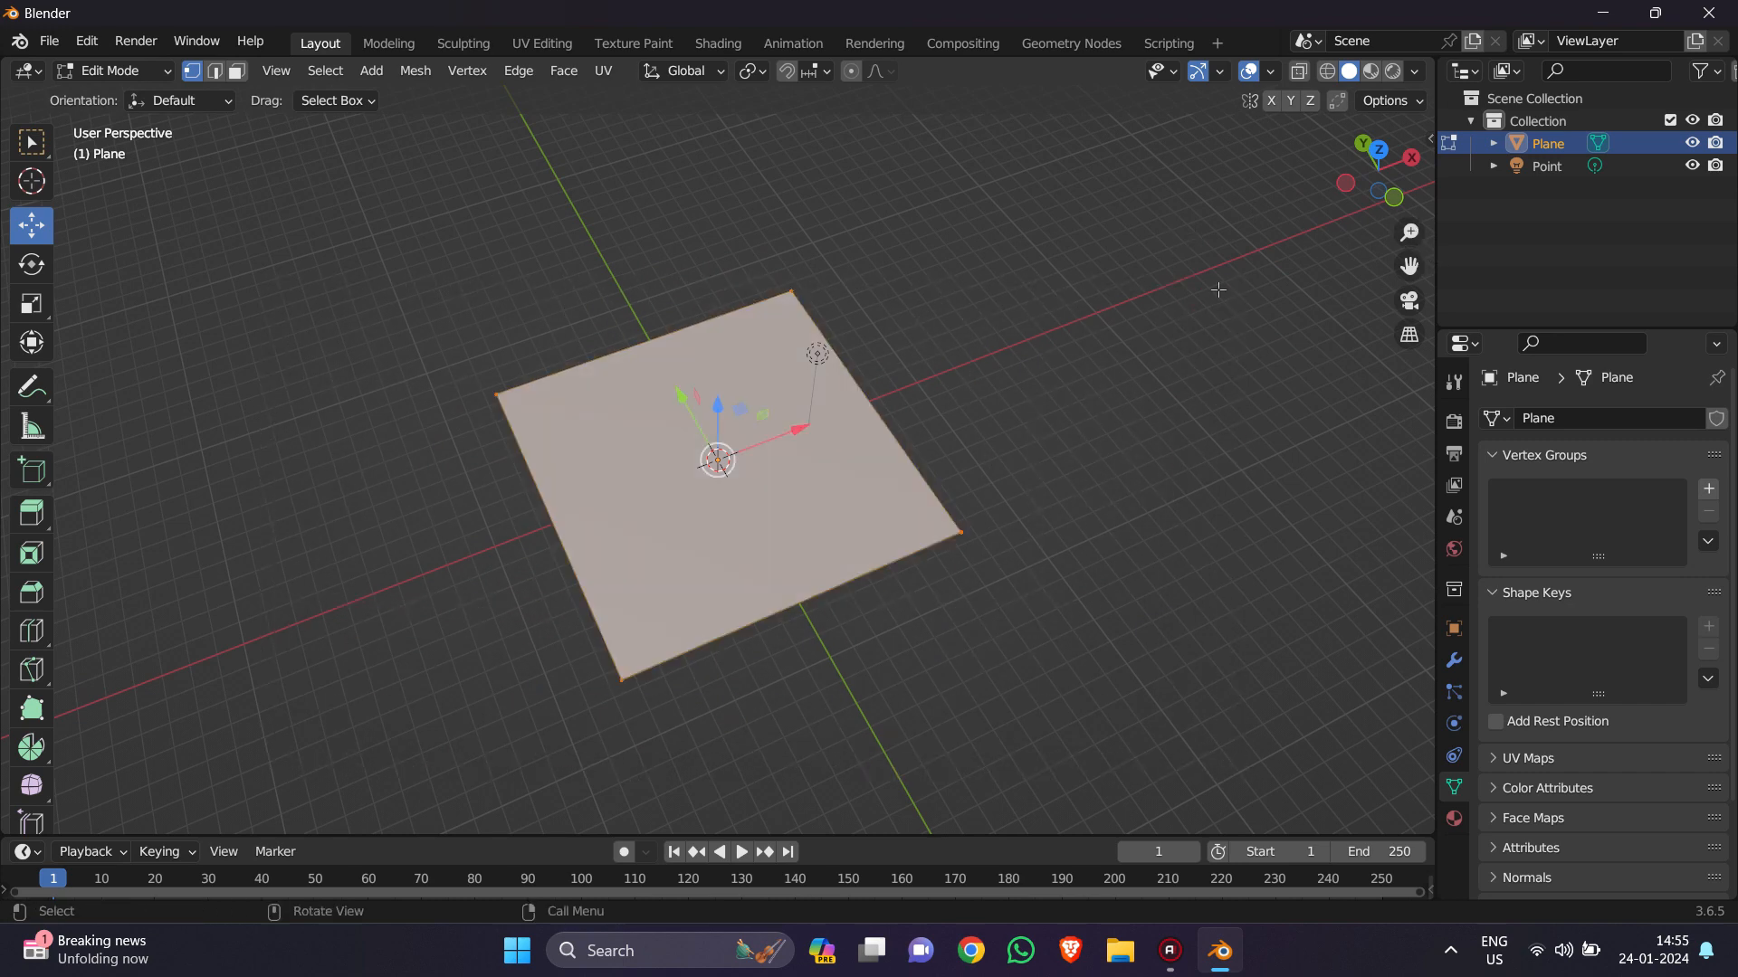
pyautogui.rightClick(809, 383)
pyautogui.click(809, 382)
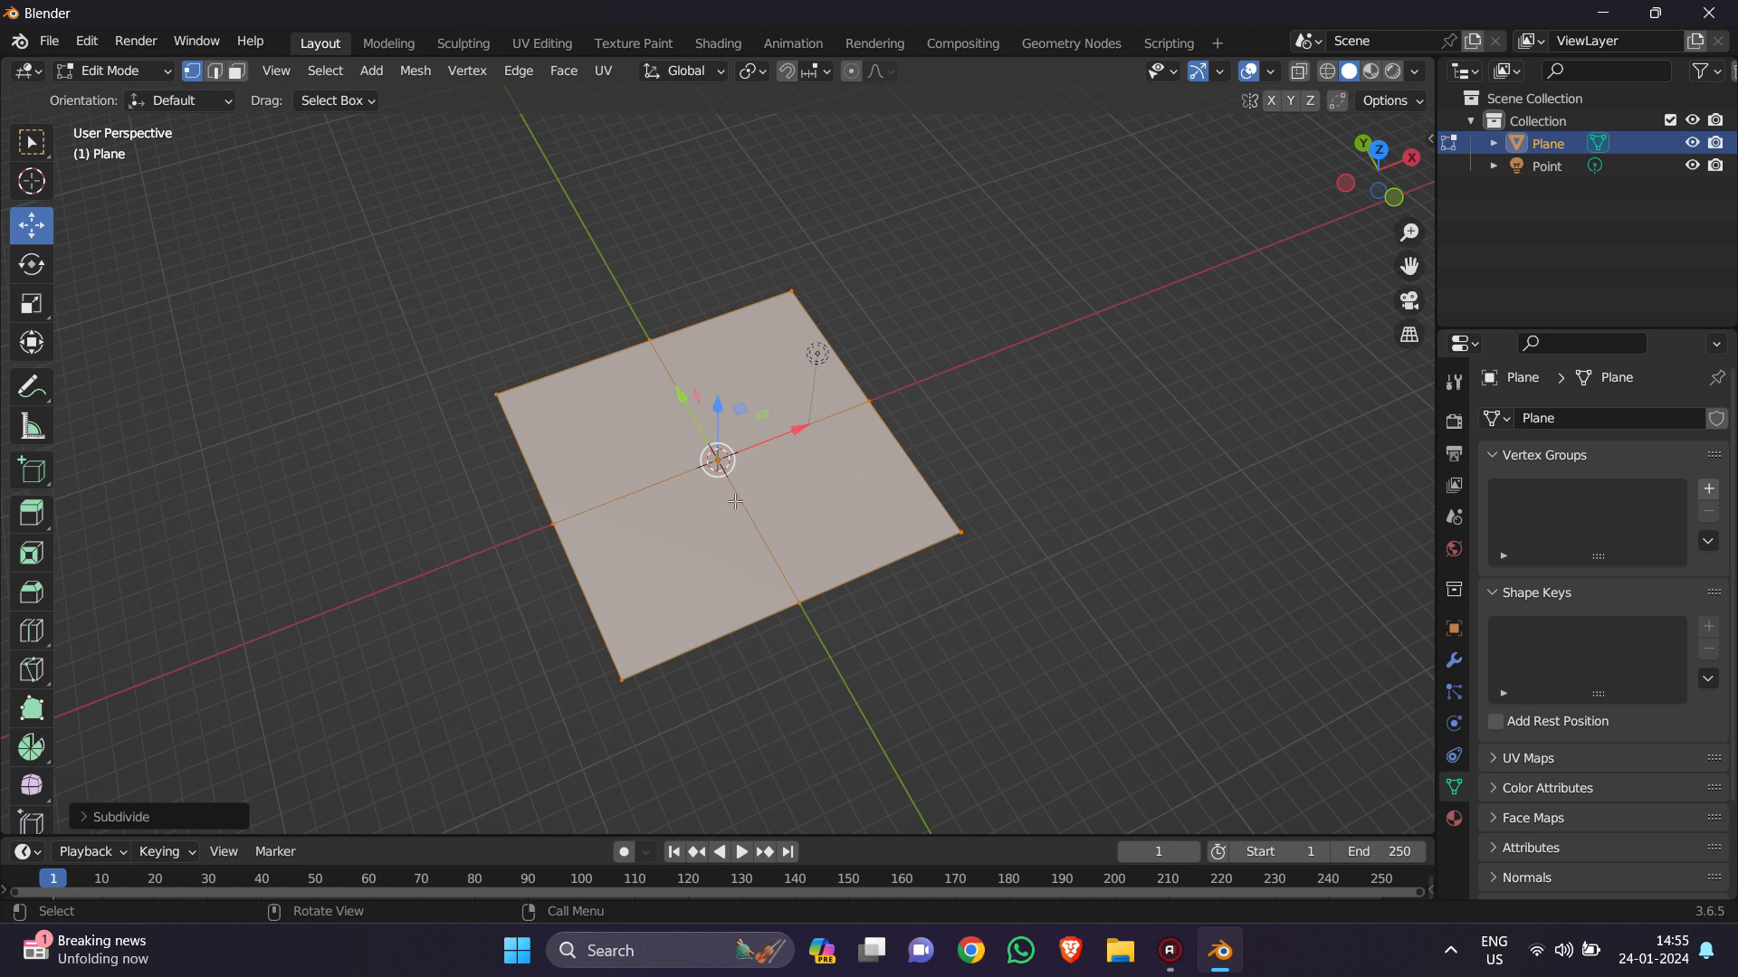
# Step: Set the subdivision's number of cuts to 100
pyautogui.click(177, 817)
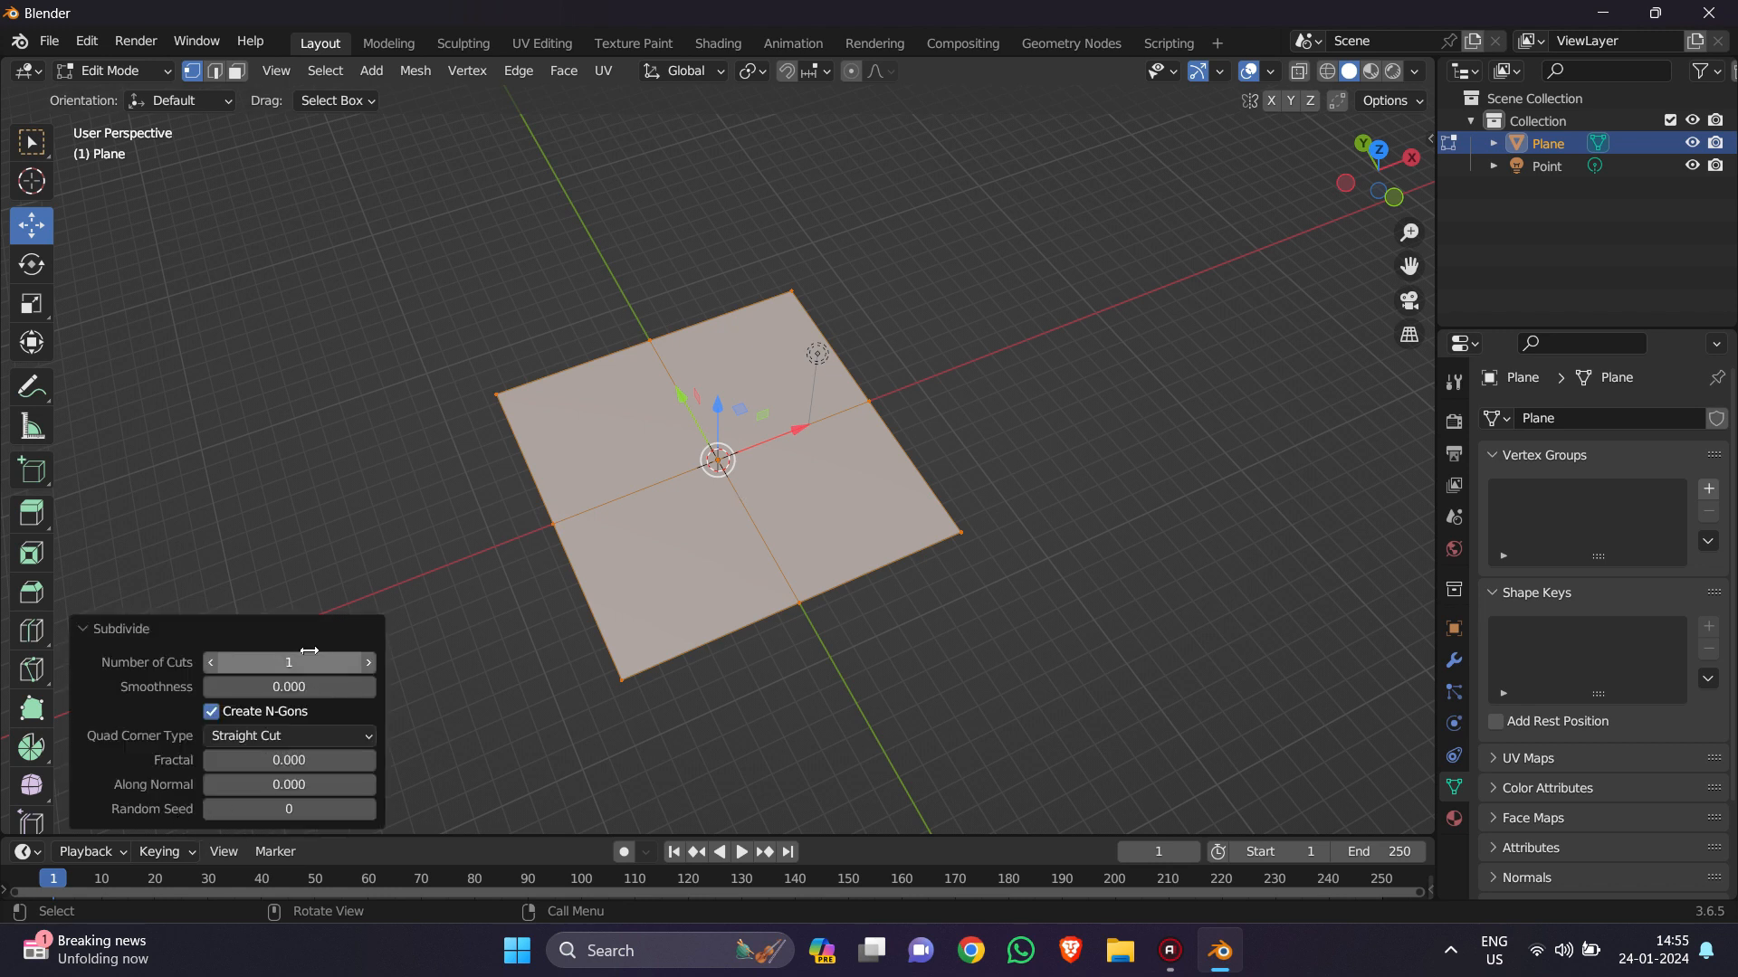
pyautogui.click(306, 659)
pyautogui.write('100')
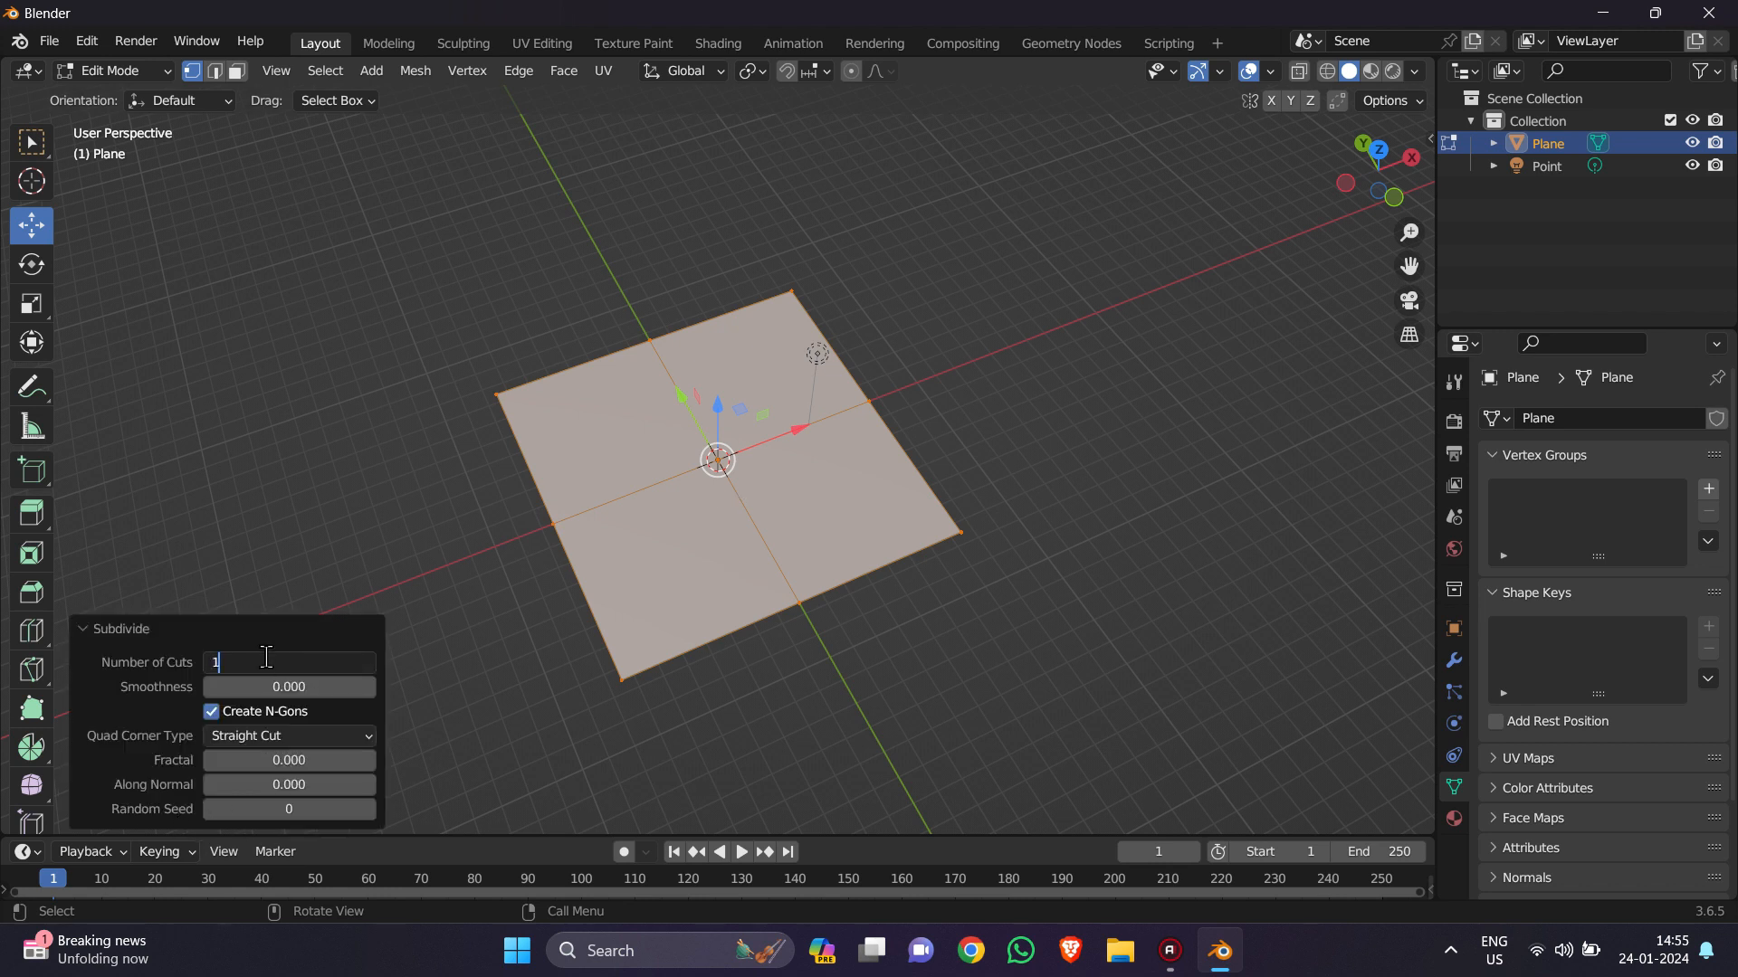
pyautogui.press('Return')
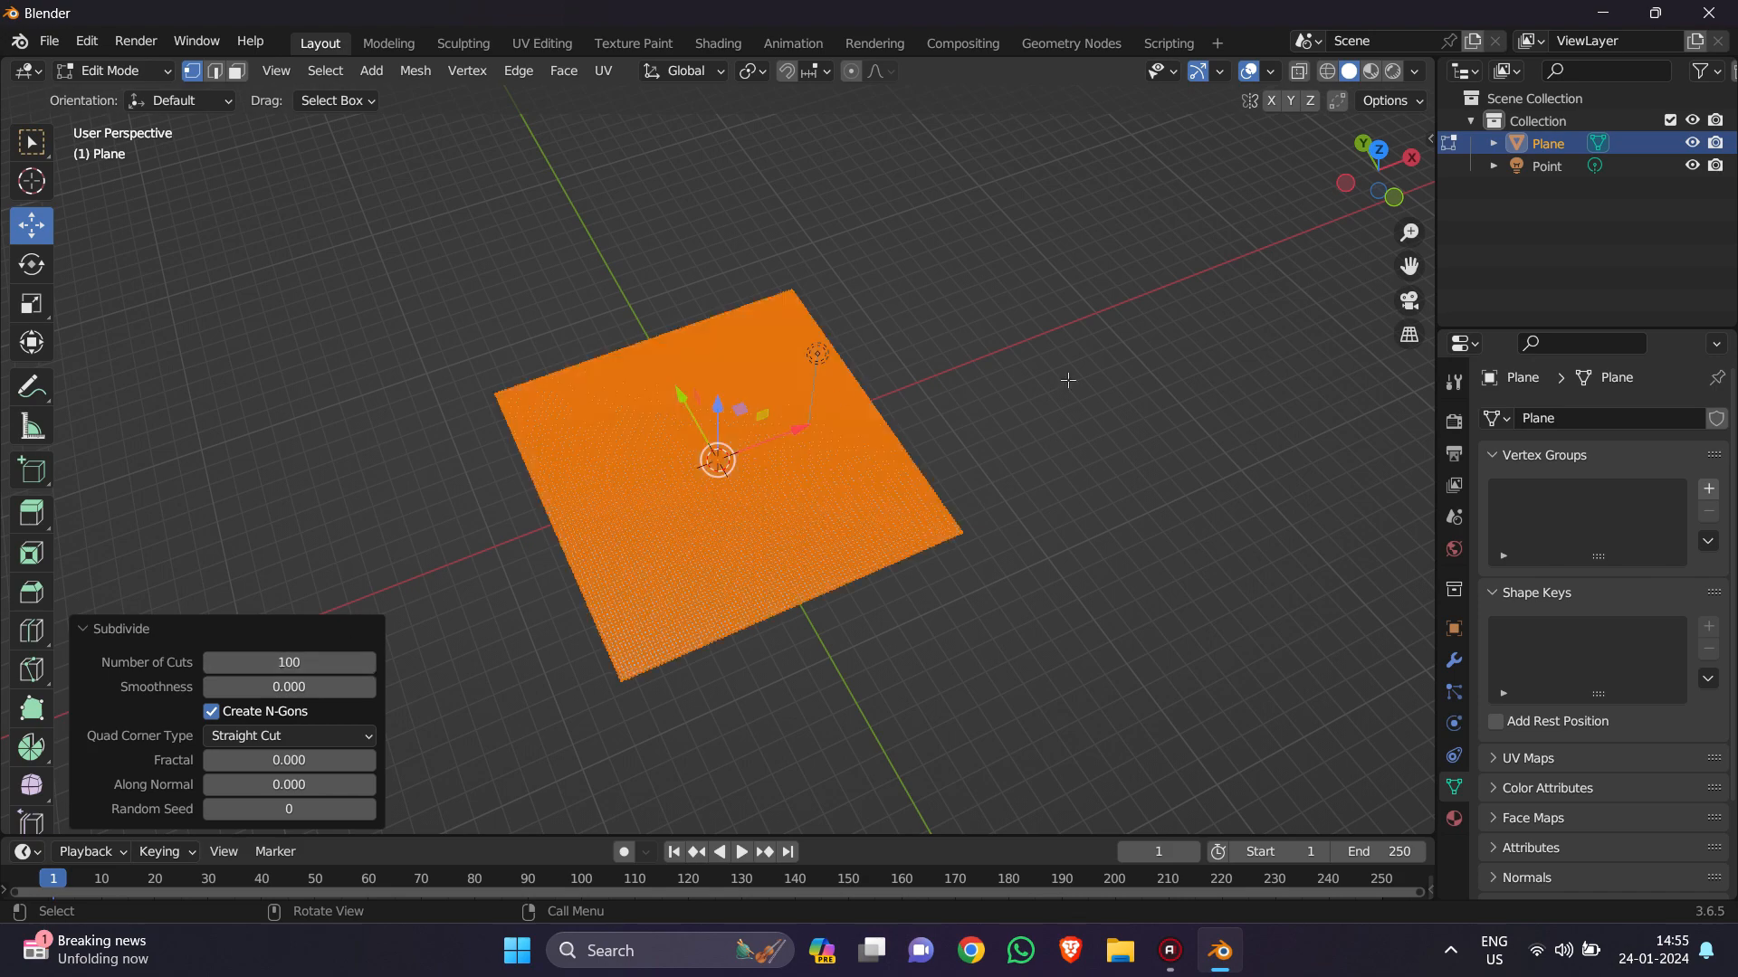
# Step: Switch to the Sculpting workspace with the whole subdivided plane in view
pyautogui.moveTo(1409, 232); pyautogui.dragTo(1398, 185)
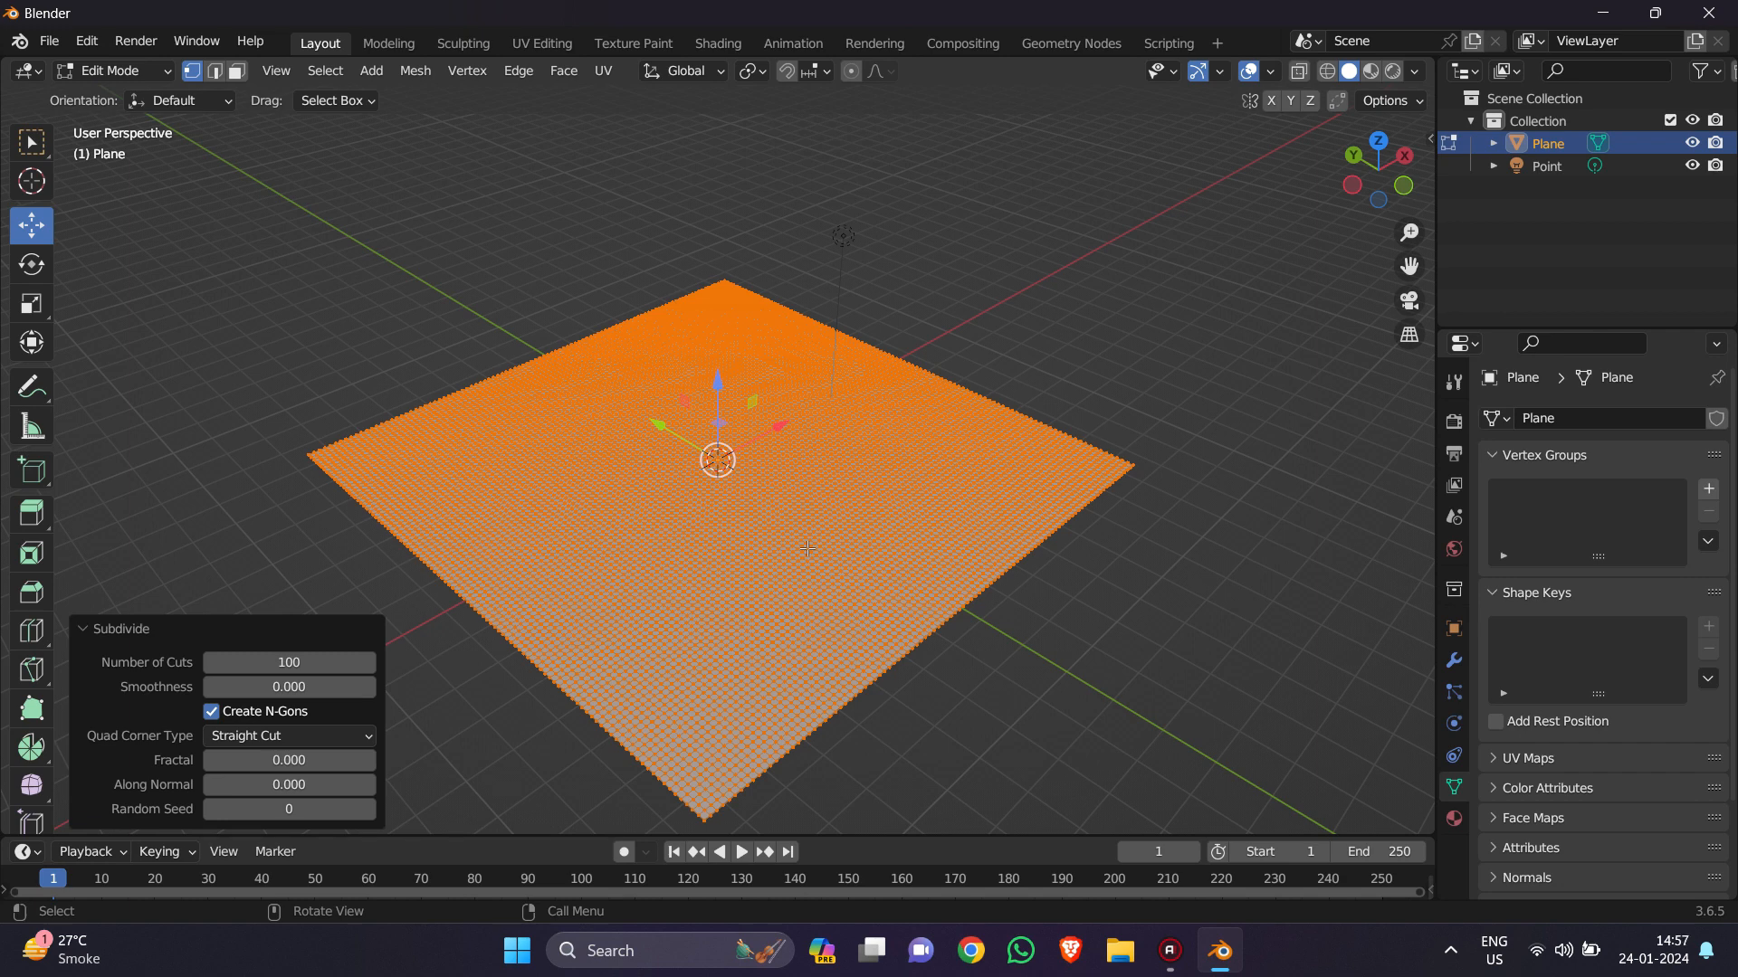
pyautogui.click(464, 45)
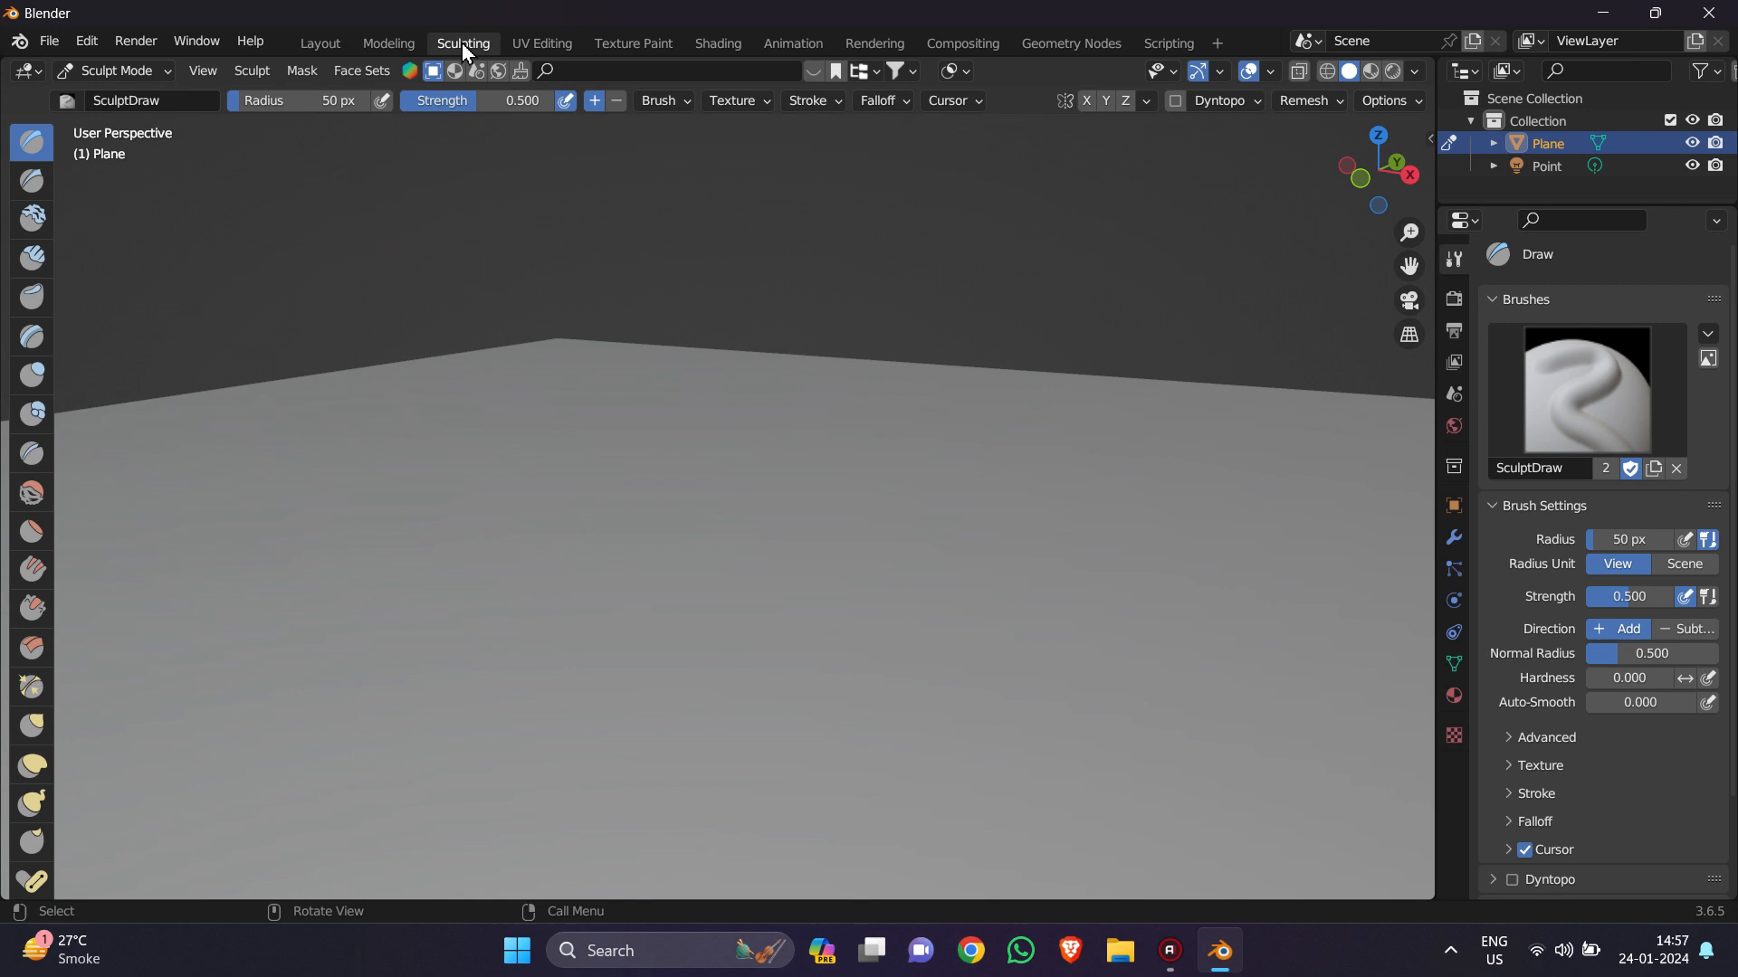
pyautogui.click(328, 45)
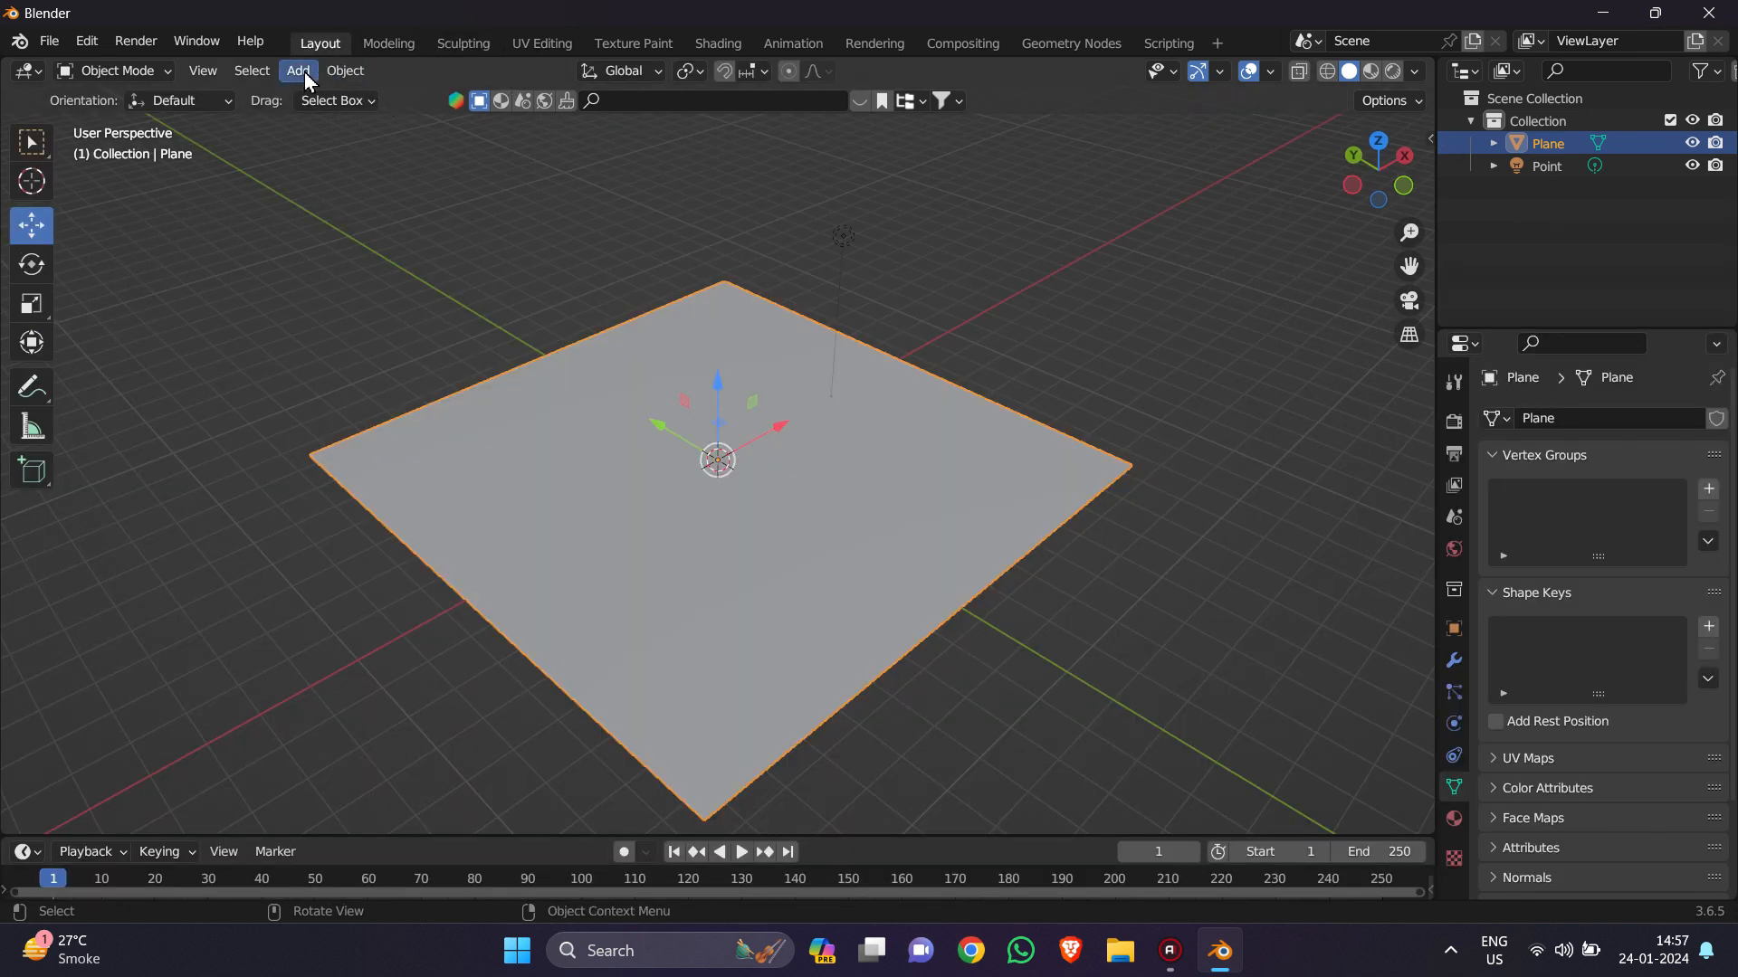
pyautogui.click(465, 53)
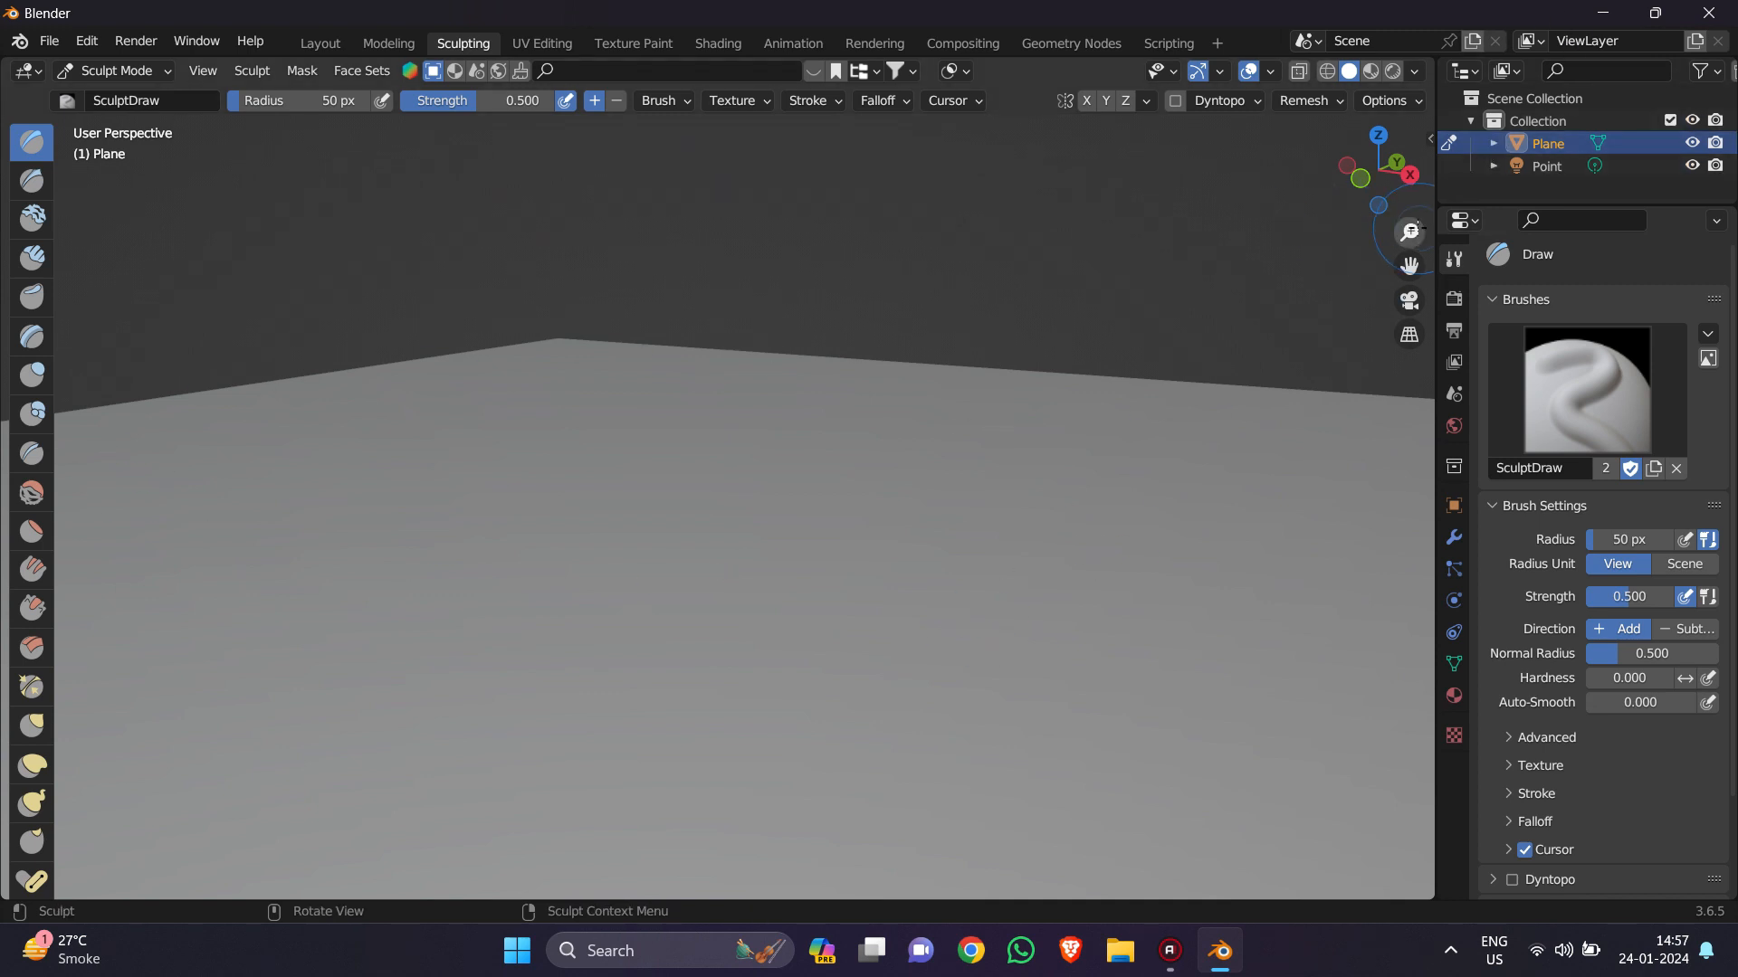
pyautogui.moveTo(1409, 232); pyautogui.dragTo(1409, 281)
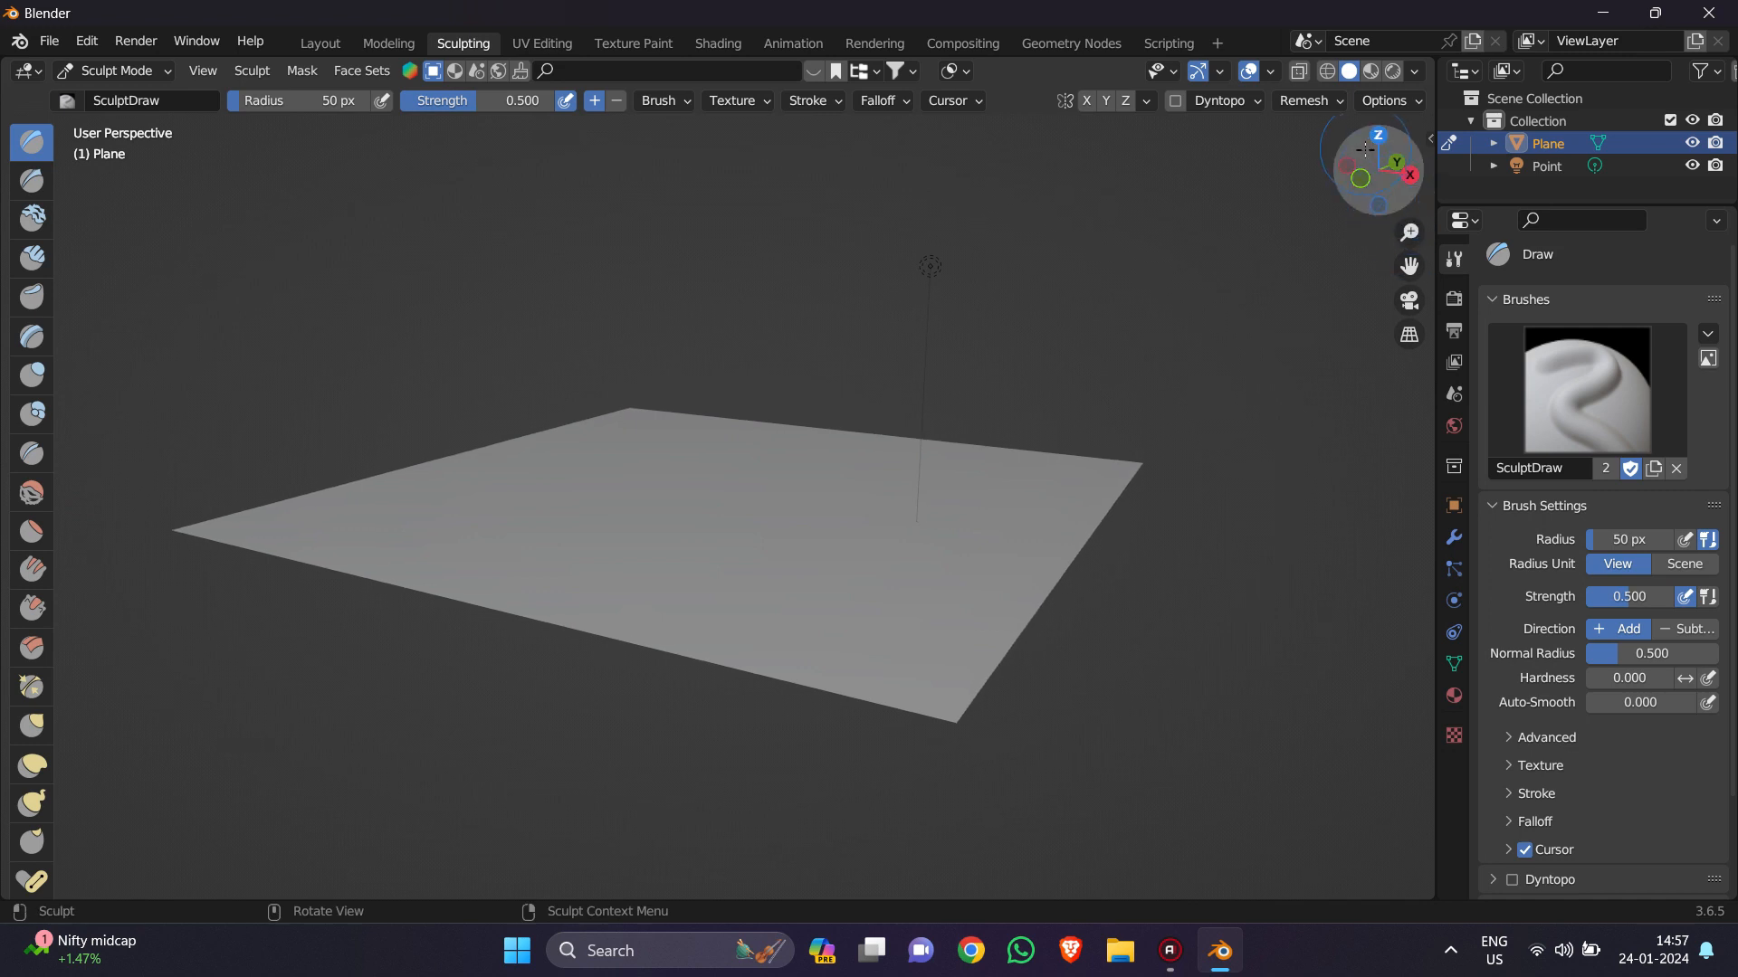
# Step: Sculpt a raised mound near the plane's back-left corner with the Draw brush at 50 px radius and 0.500 strength
pyautogui.moveTo(1378, 170); pyautogui.dragTo(1366, 203)
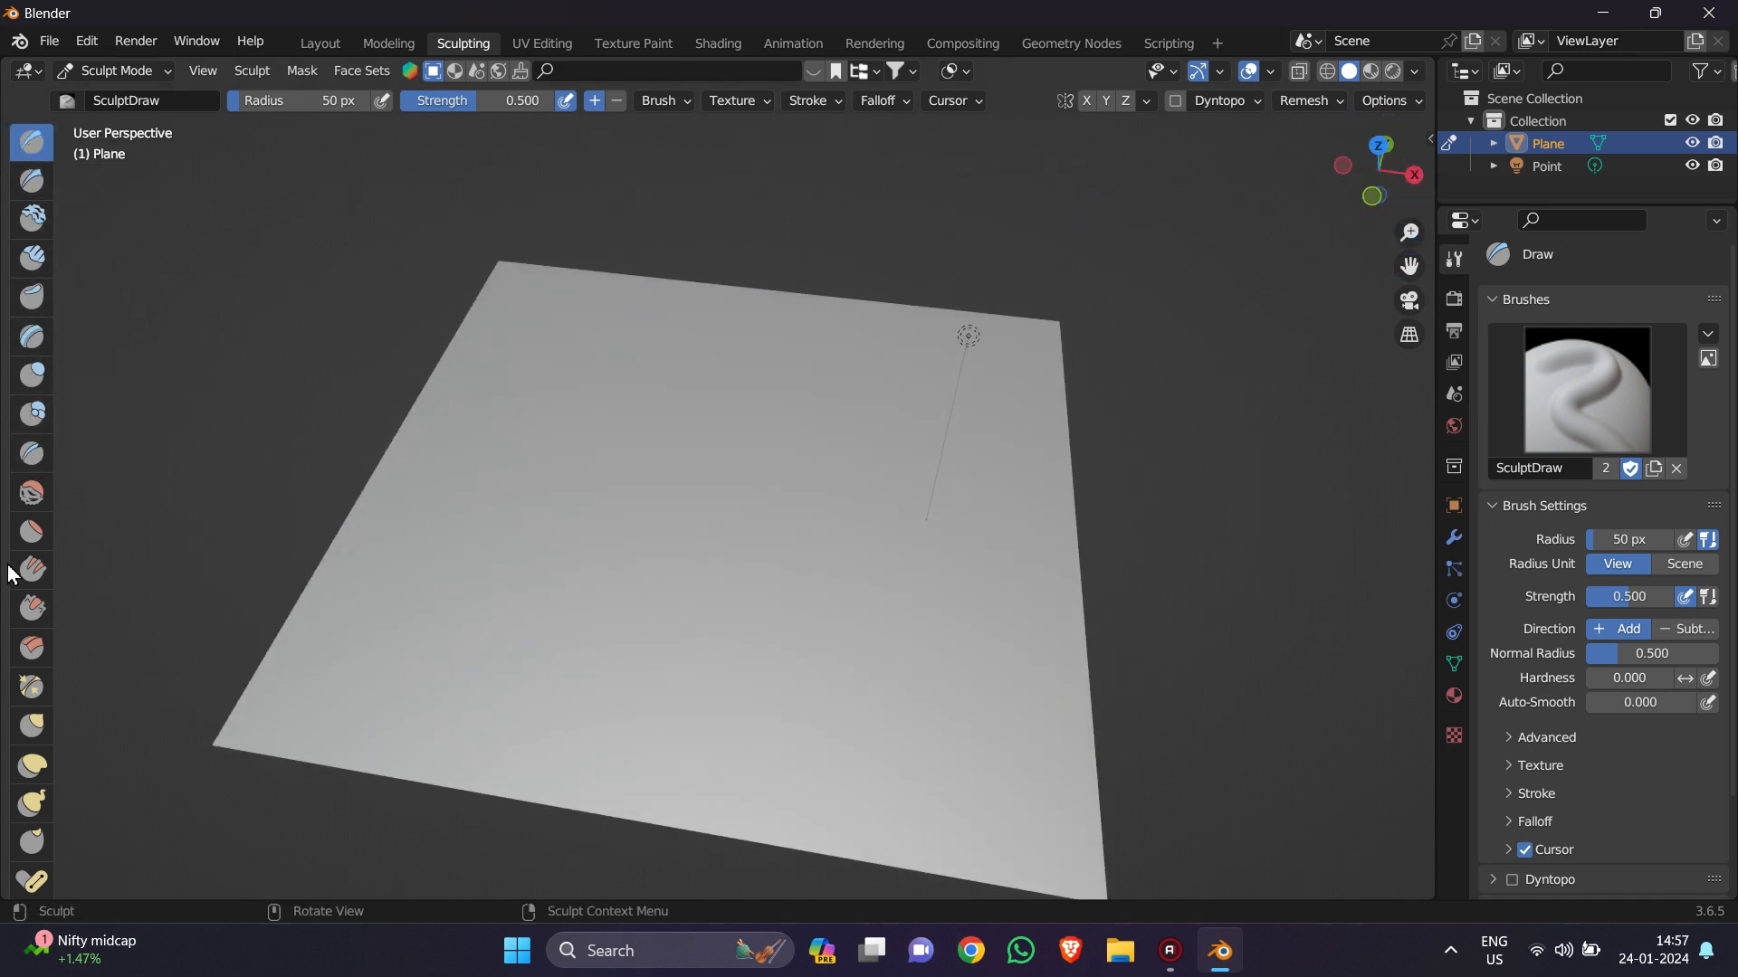
pyautogui.scroll(-15, 8, 576)
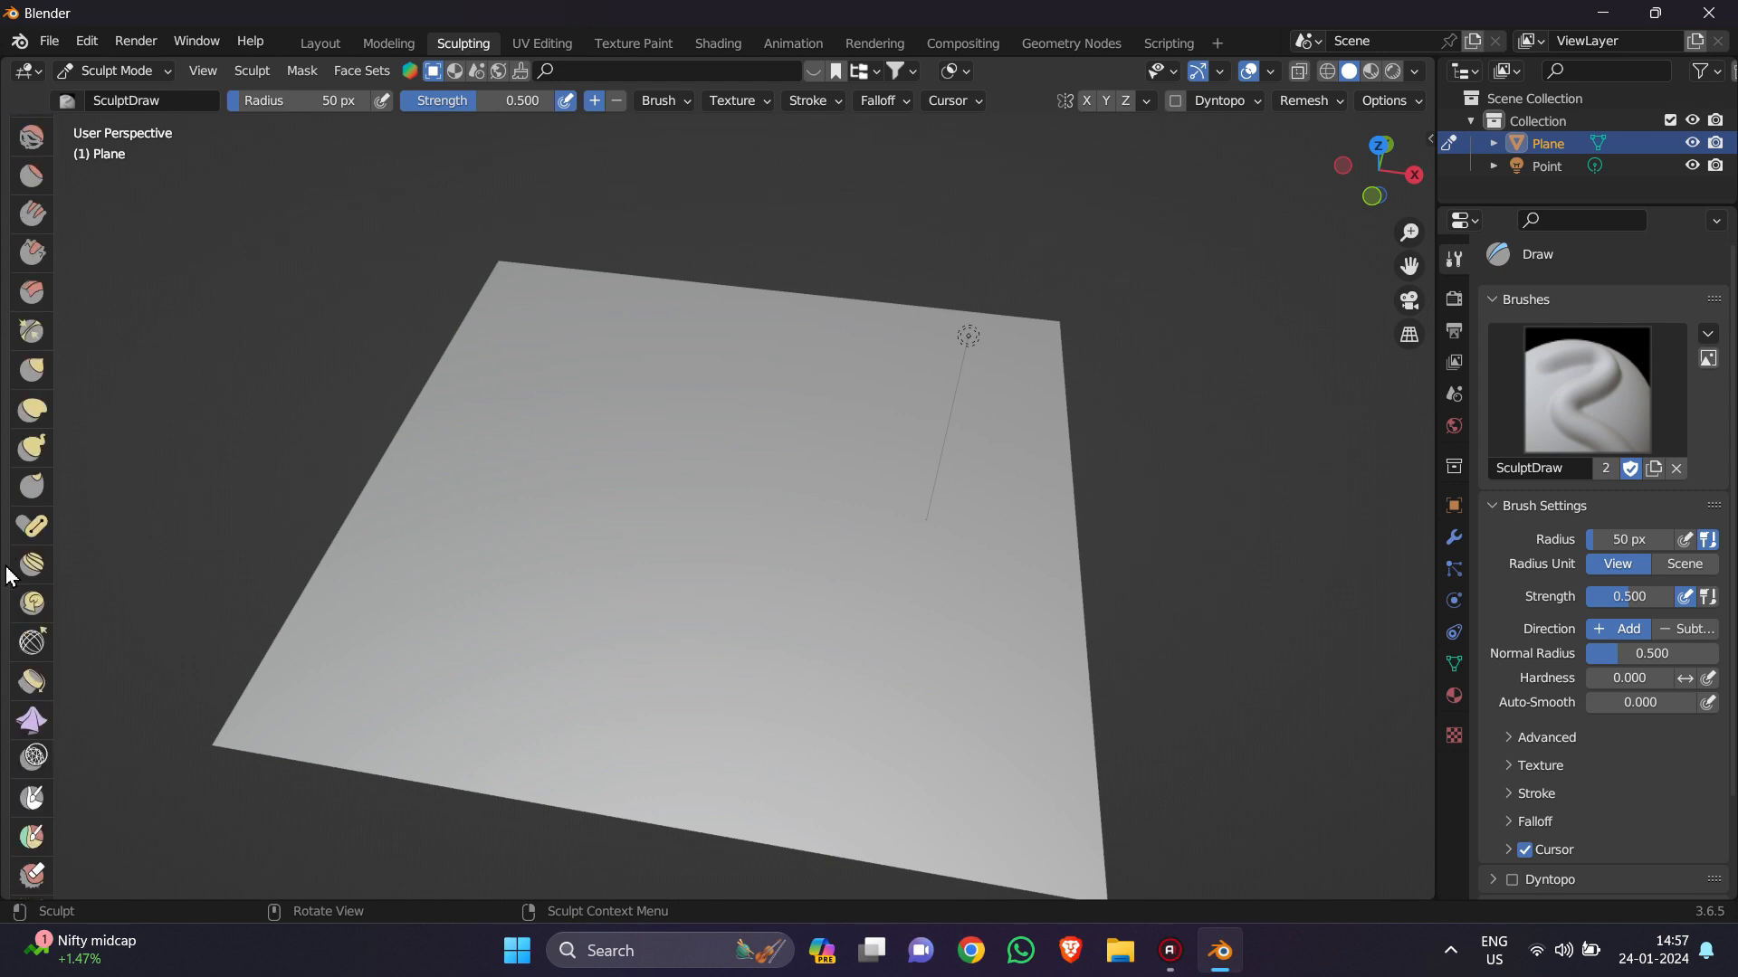
pyautogui.scroll(15, 8, 576)
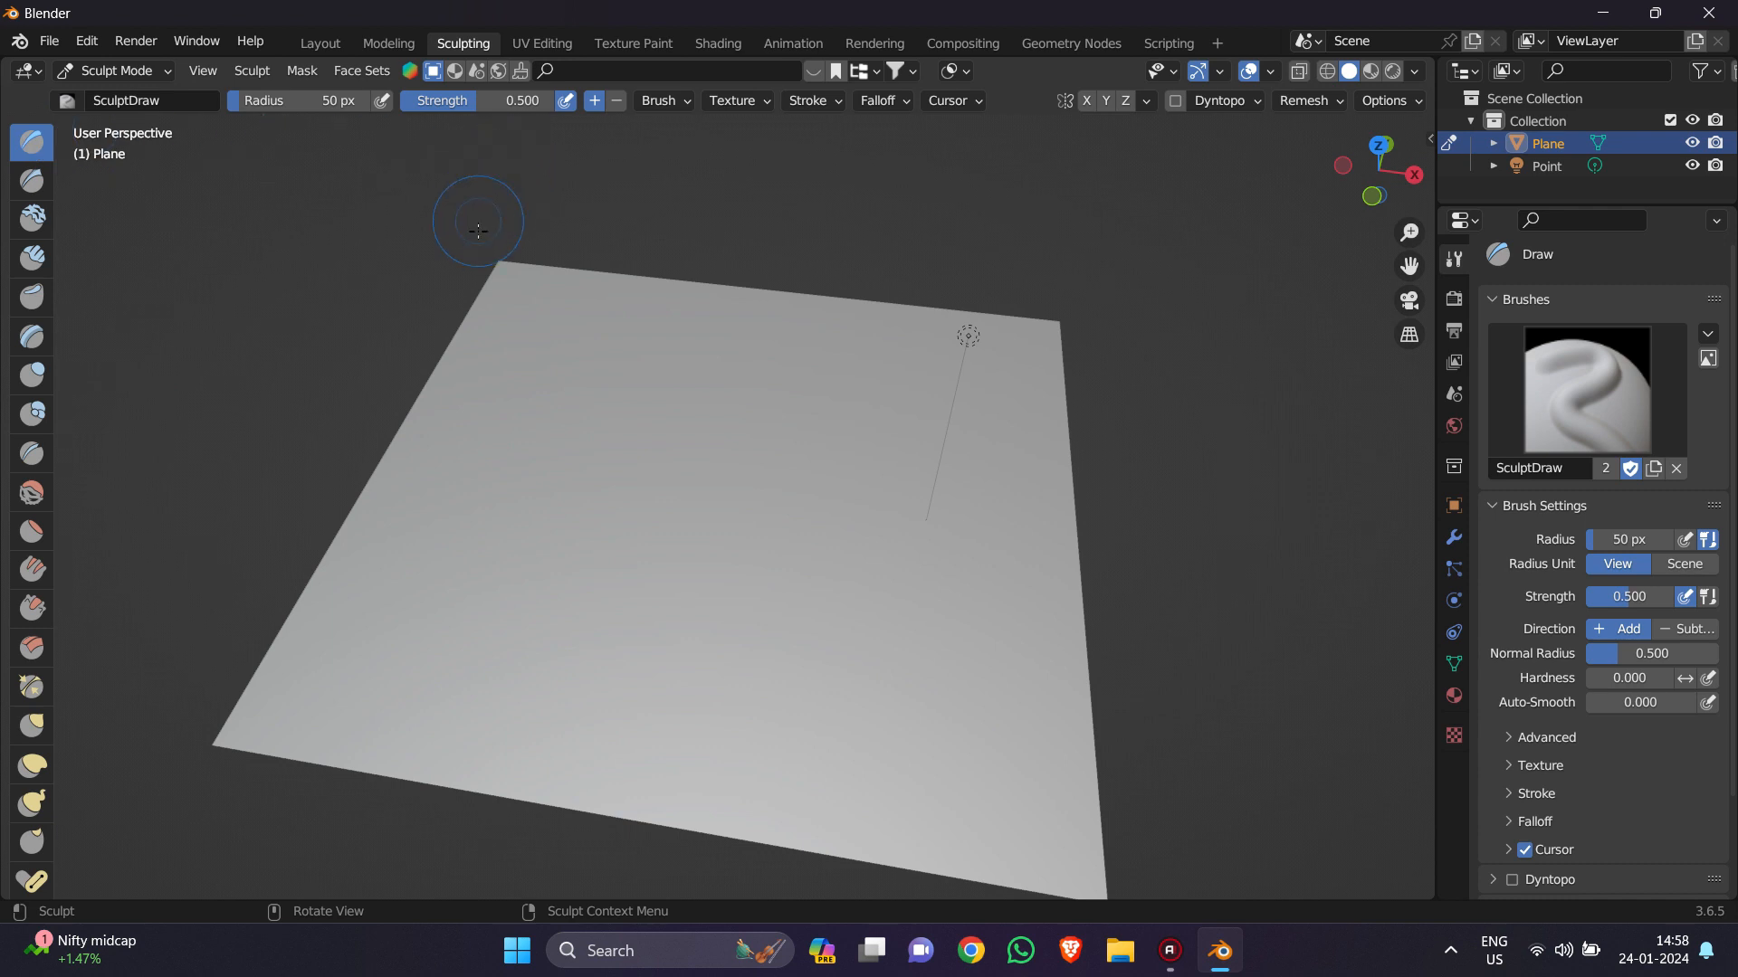
pyautogui.moveTo(530, 321)
pyautogui.mouseDown()
pyautogui.moveTo(550, 346)
pyautogui.moveTo(570, 325)
pyautogui.moveTo(557, 349)
pyautogui.moveTo(543, 312)
pyautogui.moveTo(524, 318)
pyautogui.moveTo(527, 334)
pyautogui.moveTo(582, 290)
pyautogui.moveTo(542, 327)
pyautogui.moveTo(626, 339)
pyautogui.mouseUp()
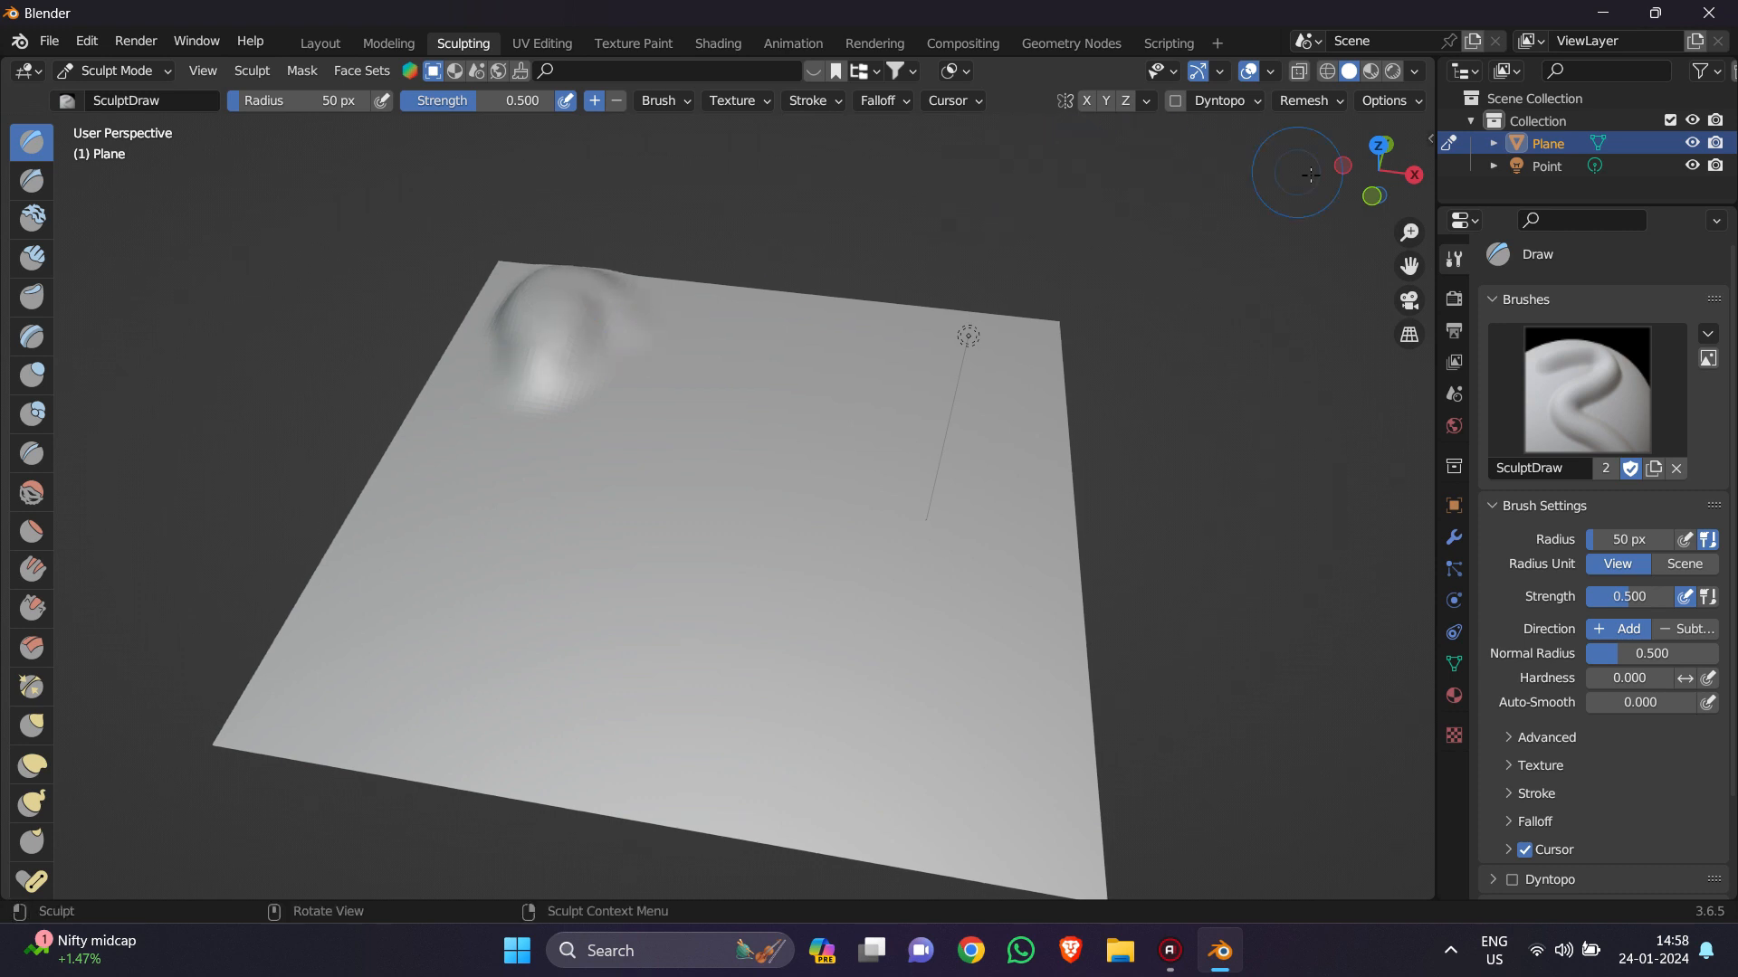
# Step: Carve grooves beside the mound and a dent near the plane's middle with the Draw Sharp brush, subtracting at 0.500 strength
pyautogui.moveTo(1377, 172)
pyautogui.mouseDown()
pyautogui.moveTo(1343, 181)
pyautogui.moveTo(1307, 150)
pyautogui.moveTo(1339, 174)
pyautogui.mouseUp()
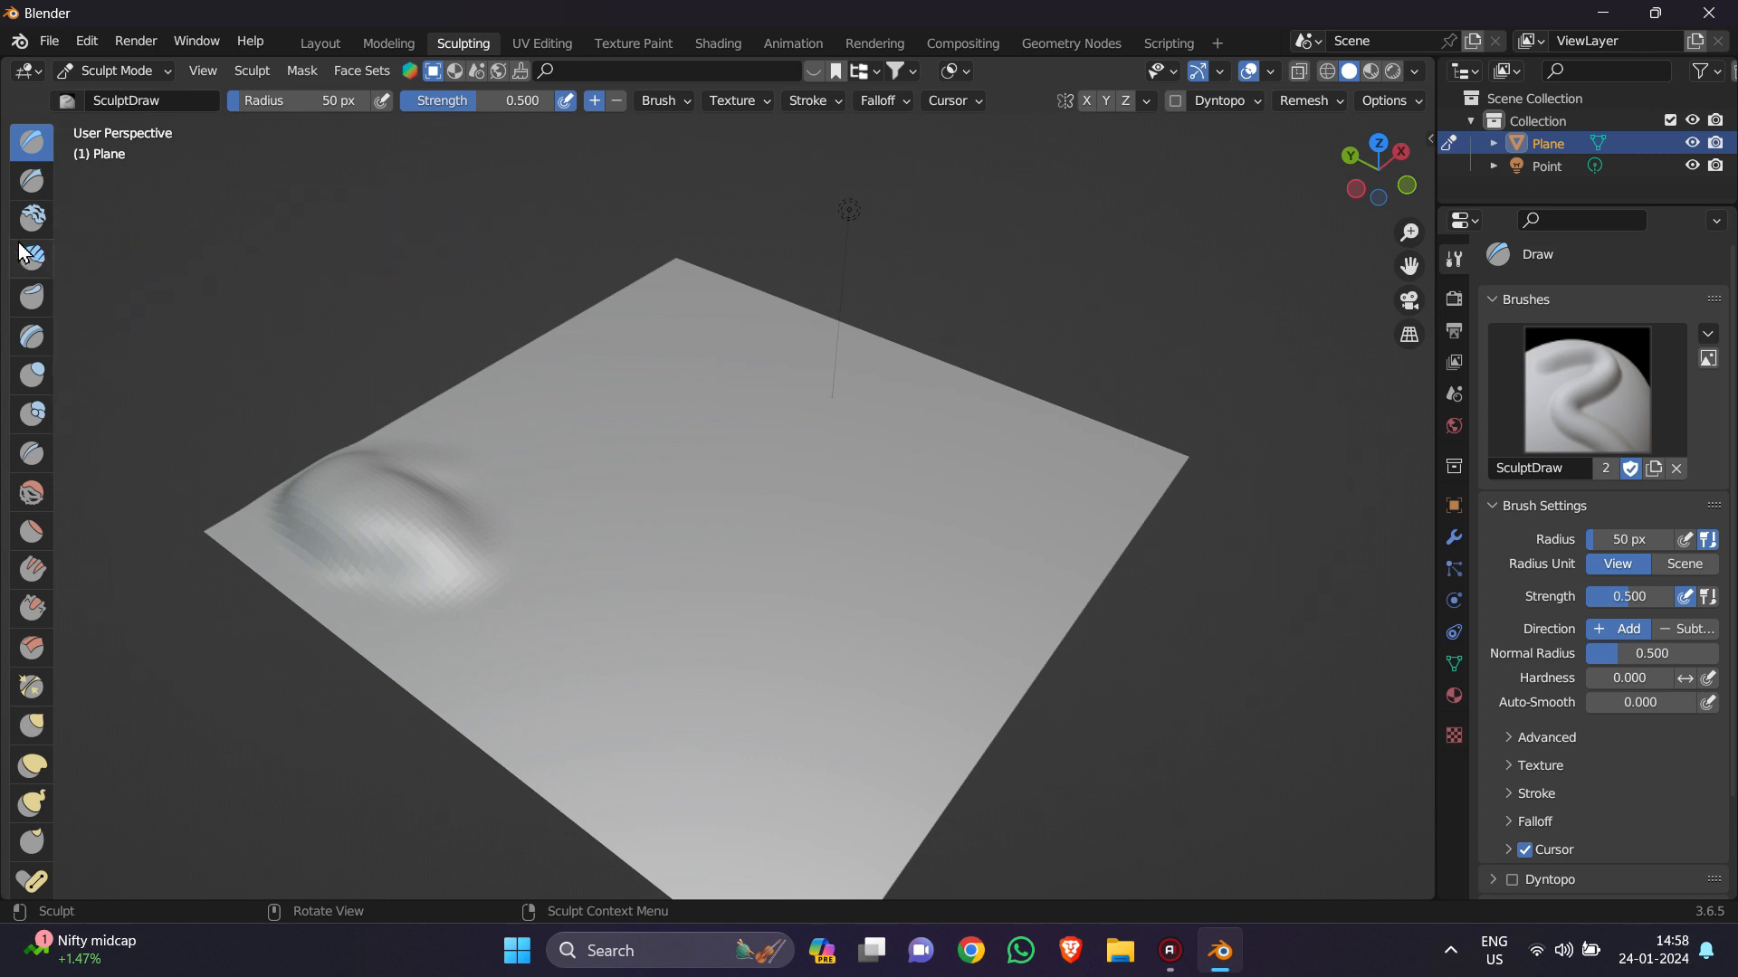
pyautogui.click(40, 181)
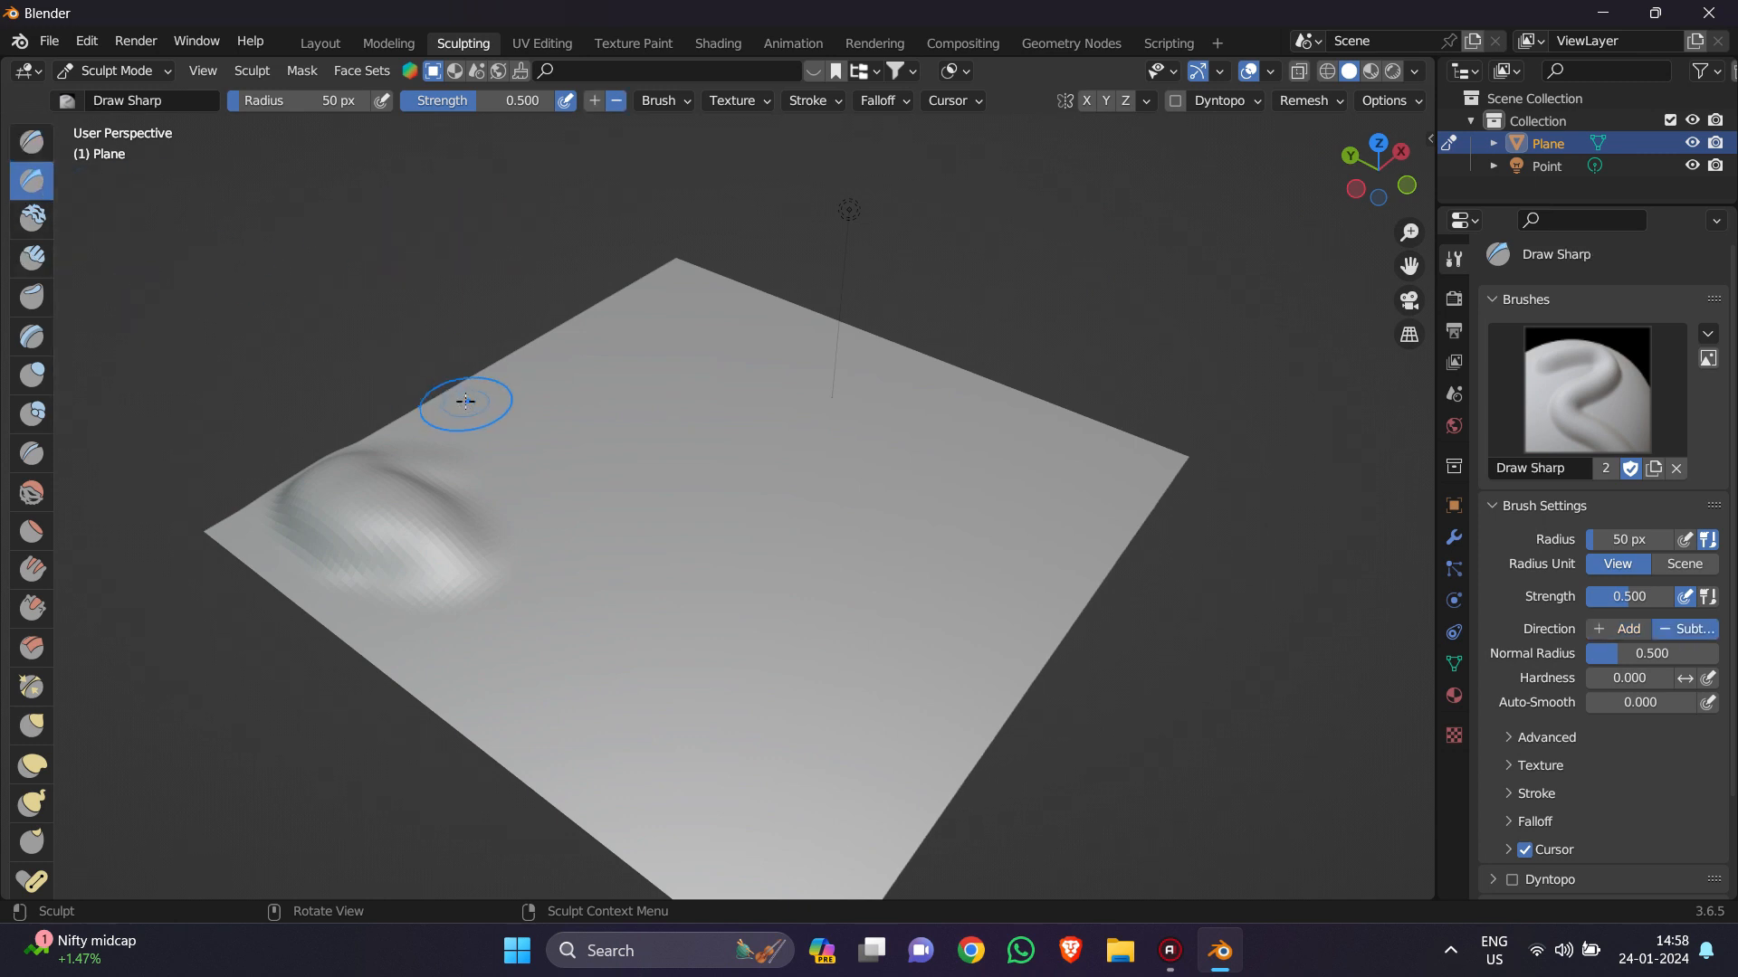
pyautogui.moveTo(461, 453)
pyautogui.mouseDown()
pyautogui.moveTo(539, 529)
pyautogui.moveTo(504, 427)
pyautogui.moveTo(556, 399)
pyautogui.moveTo(571, 457)
pyautogui.moveTo(779, 576)
pyautogui.moveTo(764, 595)
pyautogui.mouseUp()
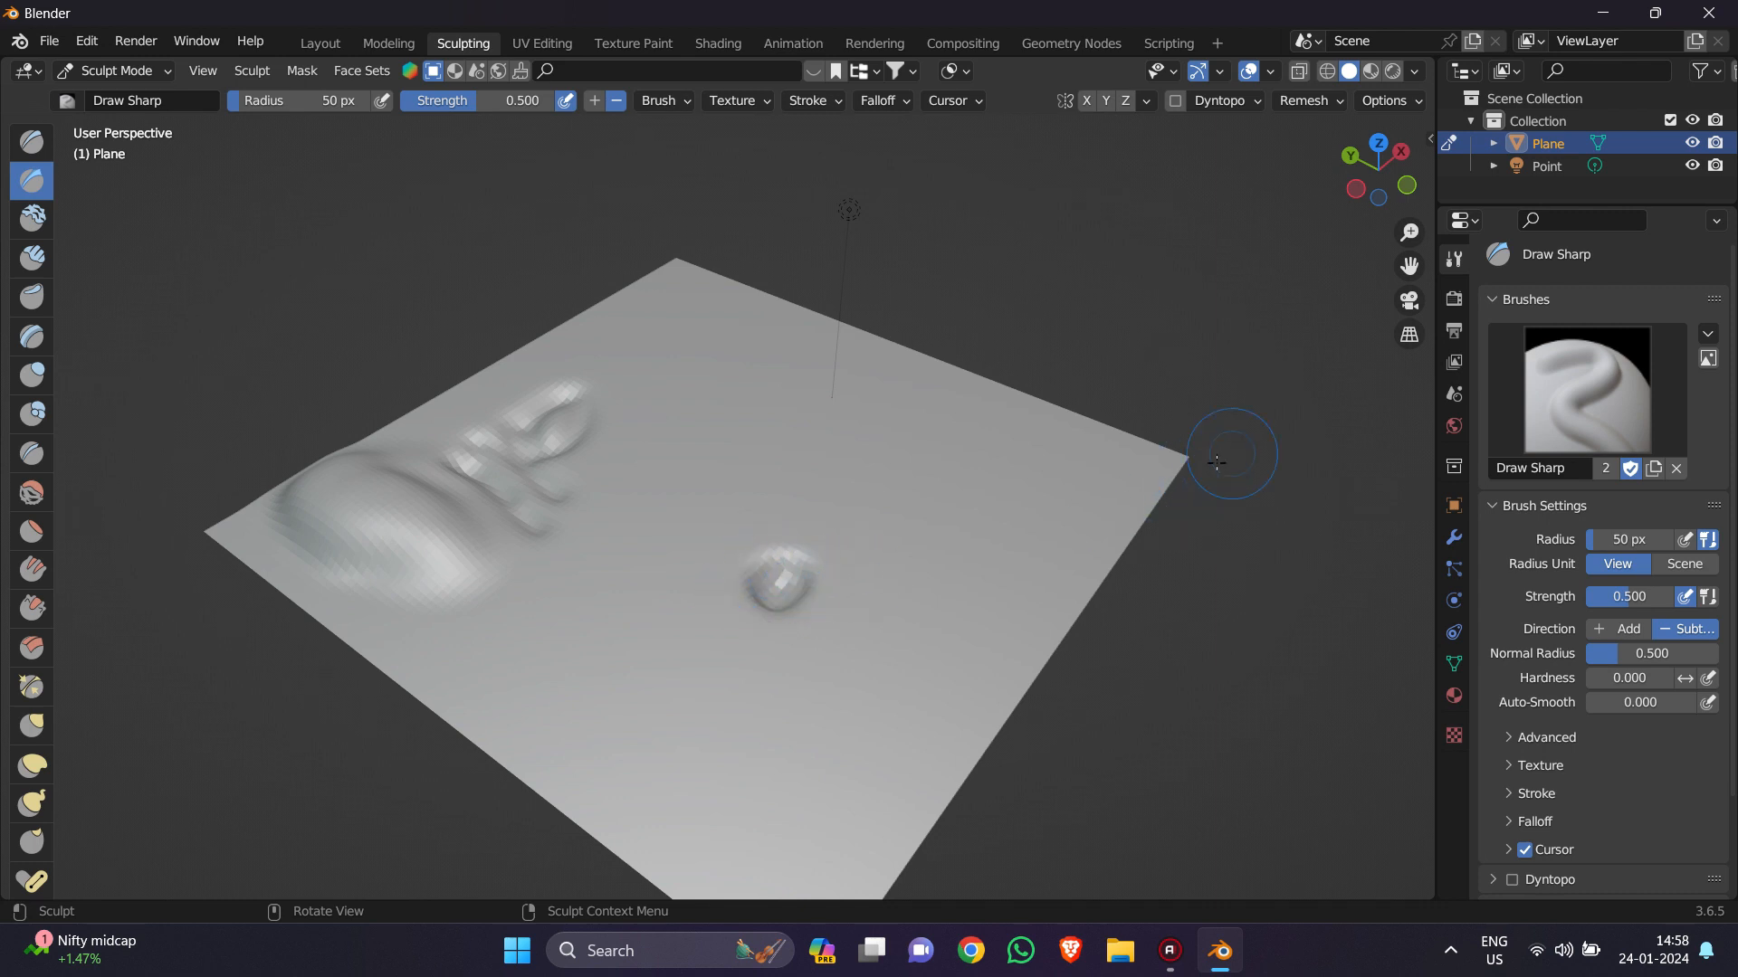
pyautogui.moveTo(1409, 233); pyautogui.dragTo(1409, 161)
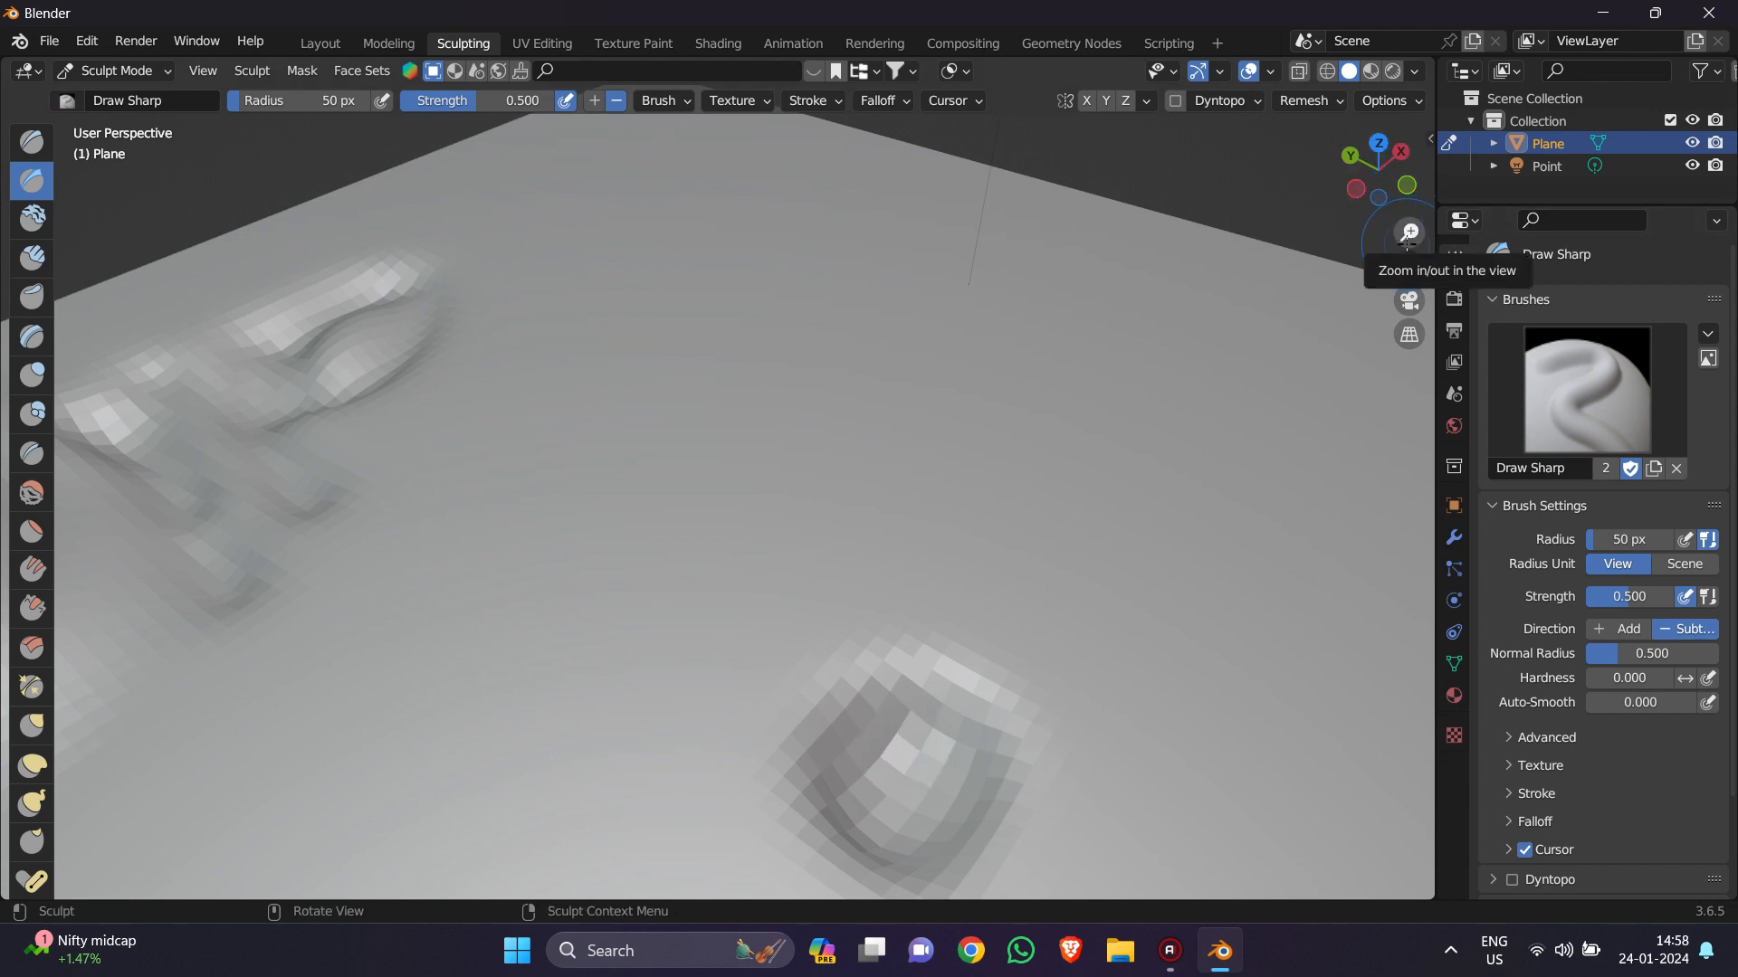
pyautogui.moveTo(1409, 232); pyautogui.dragTo(1409, 362)
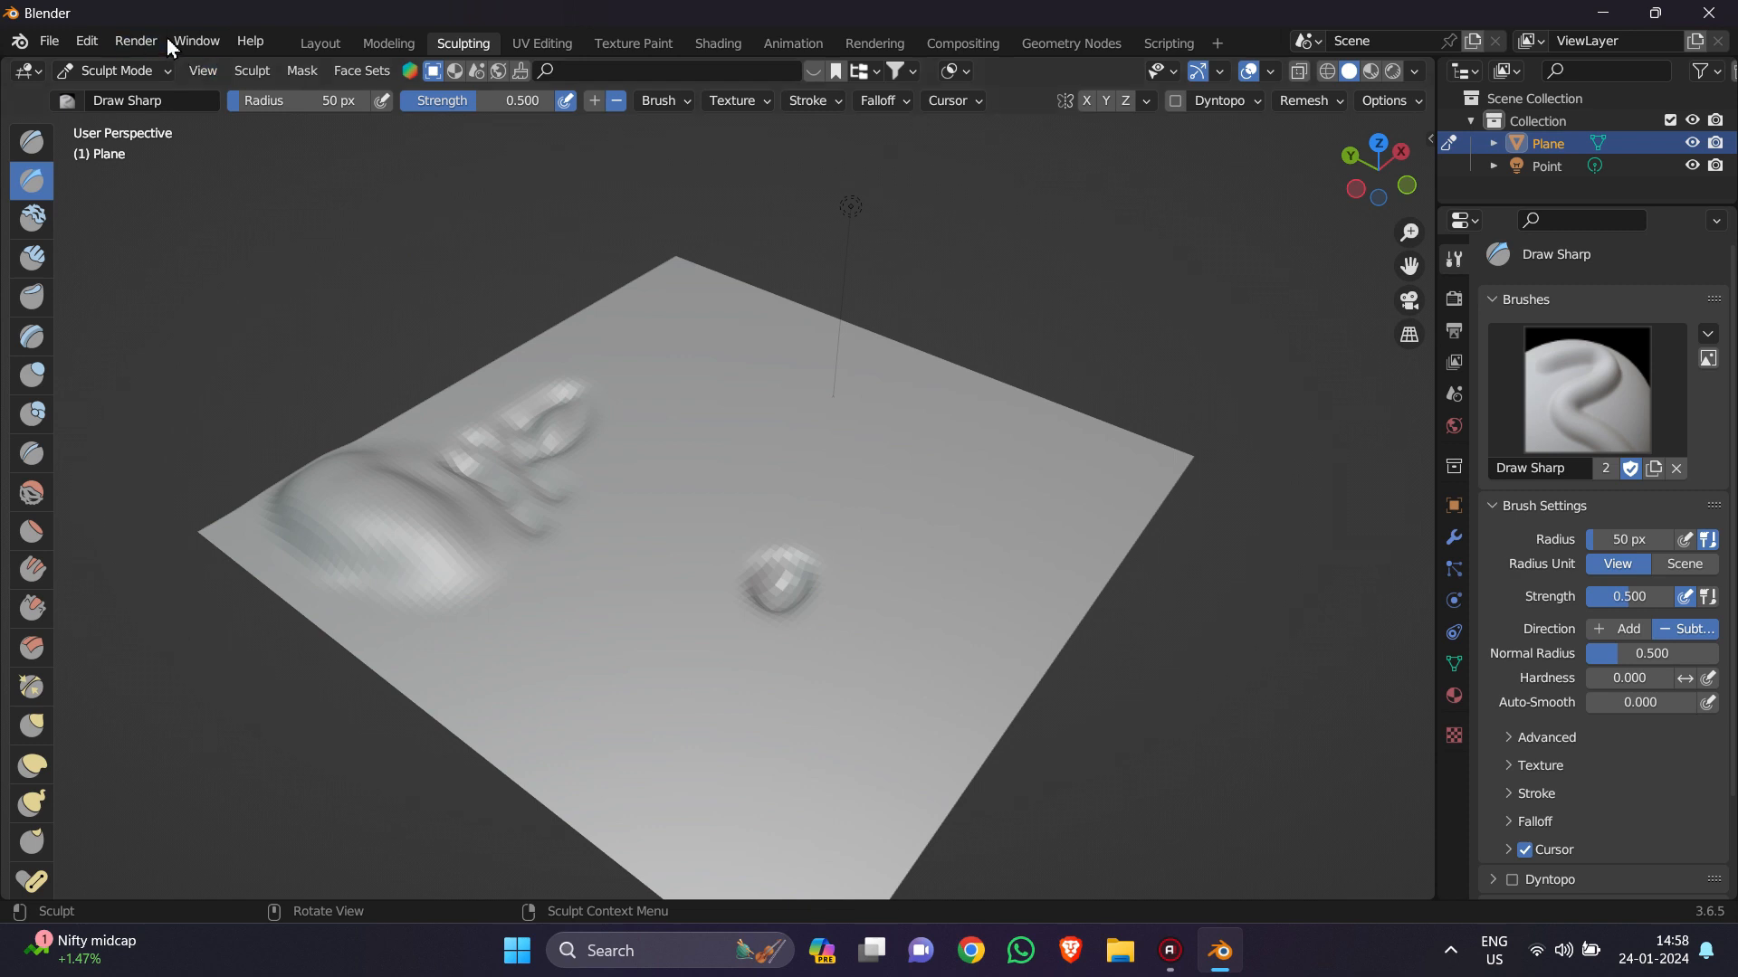
# Step: Return to the Layout workspace and apply Shade Smooth to the sculpted plane
pyautogui.click(343, 46)
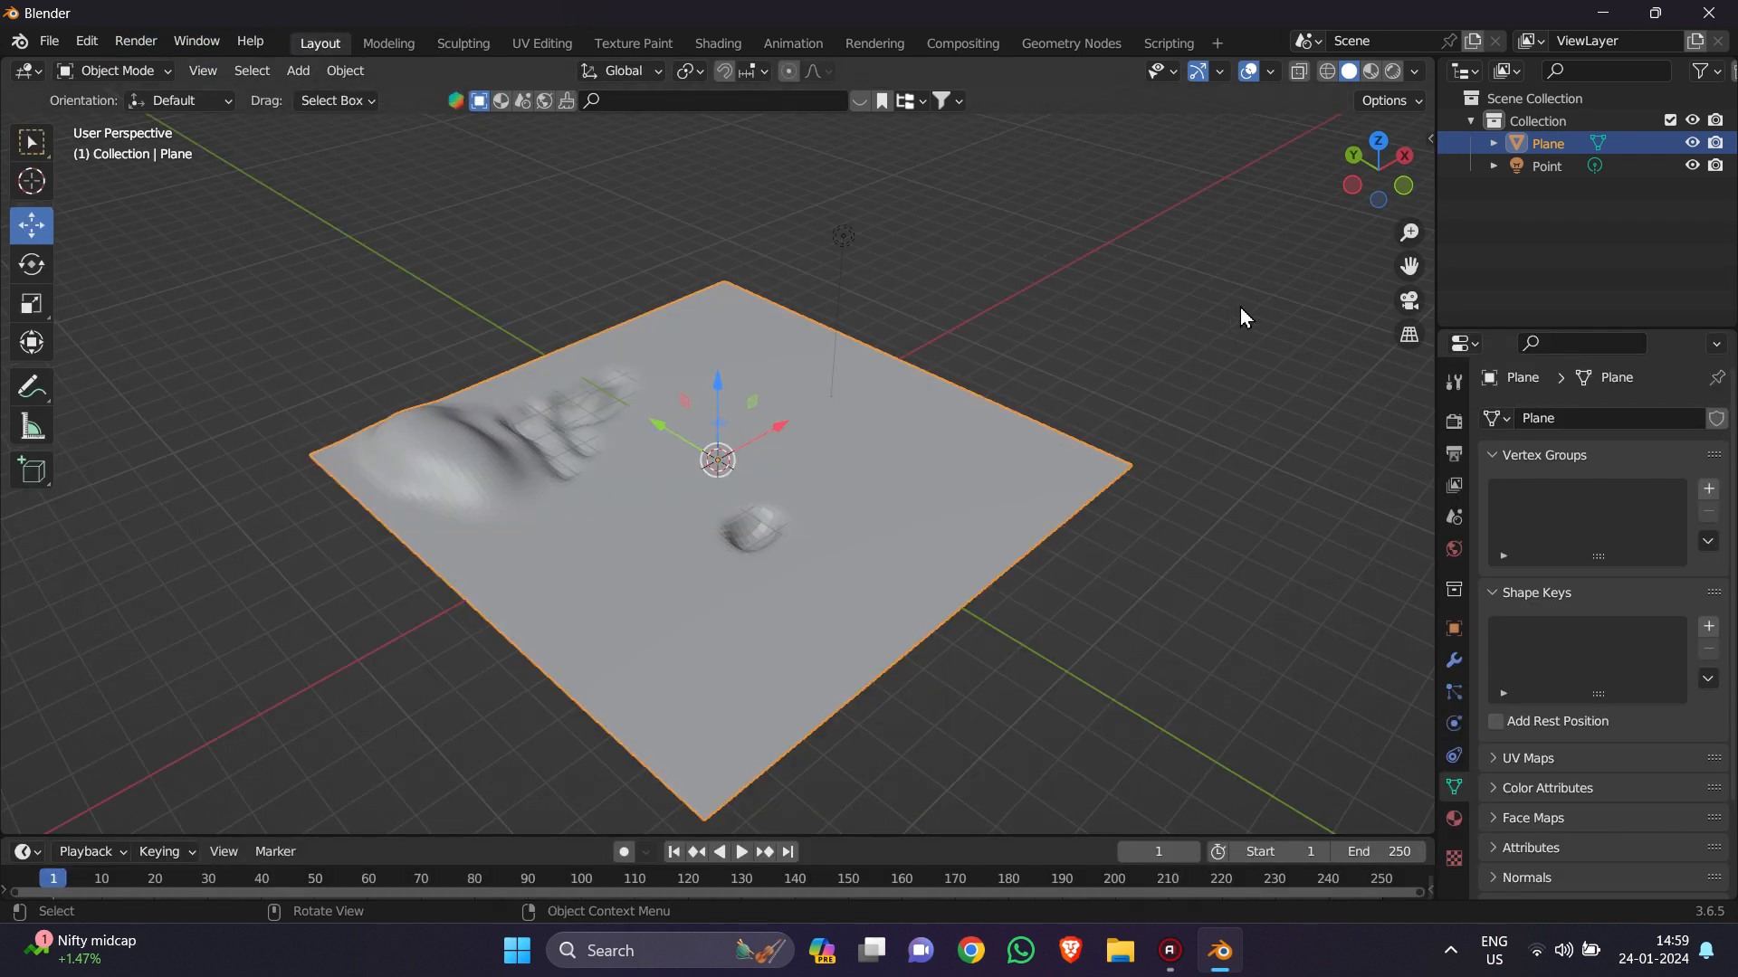
pyautogui.moveTo(1378, 163); pyautogui.dragTo(1408, 217)
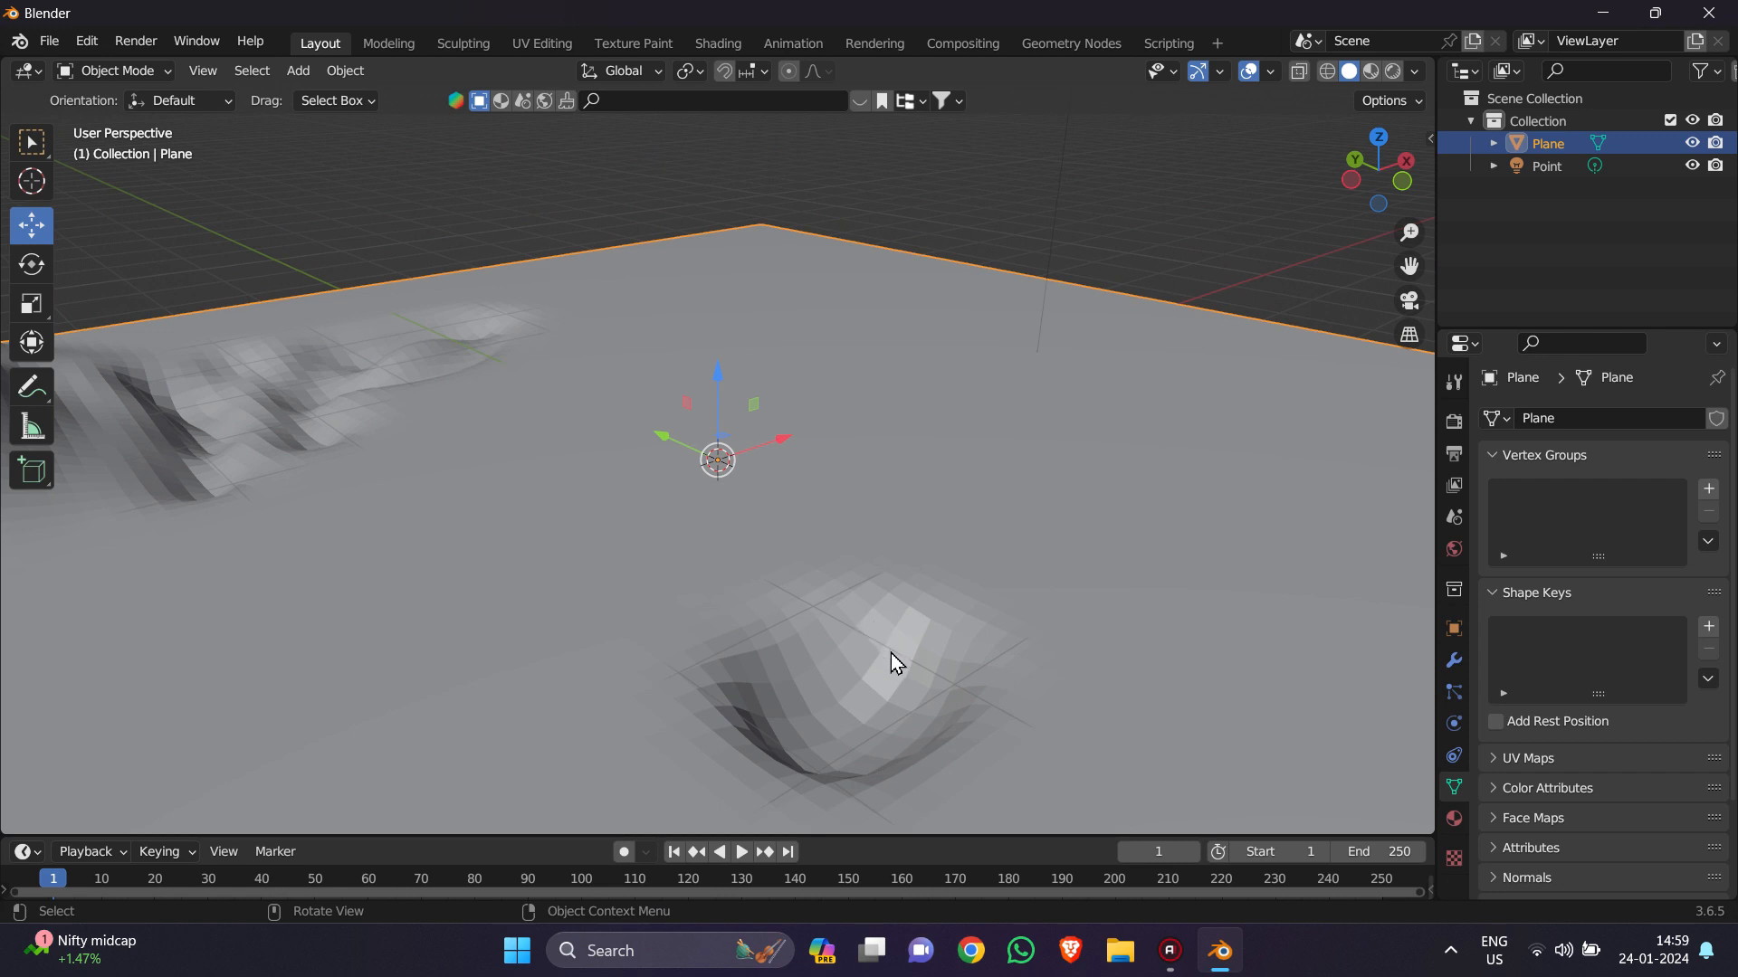
pyautogui.rightClick(924, 460)
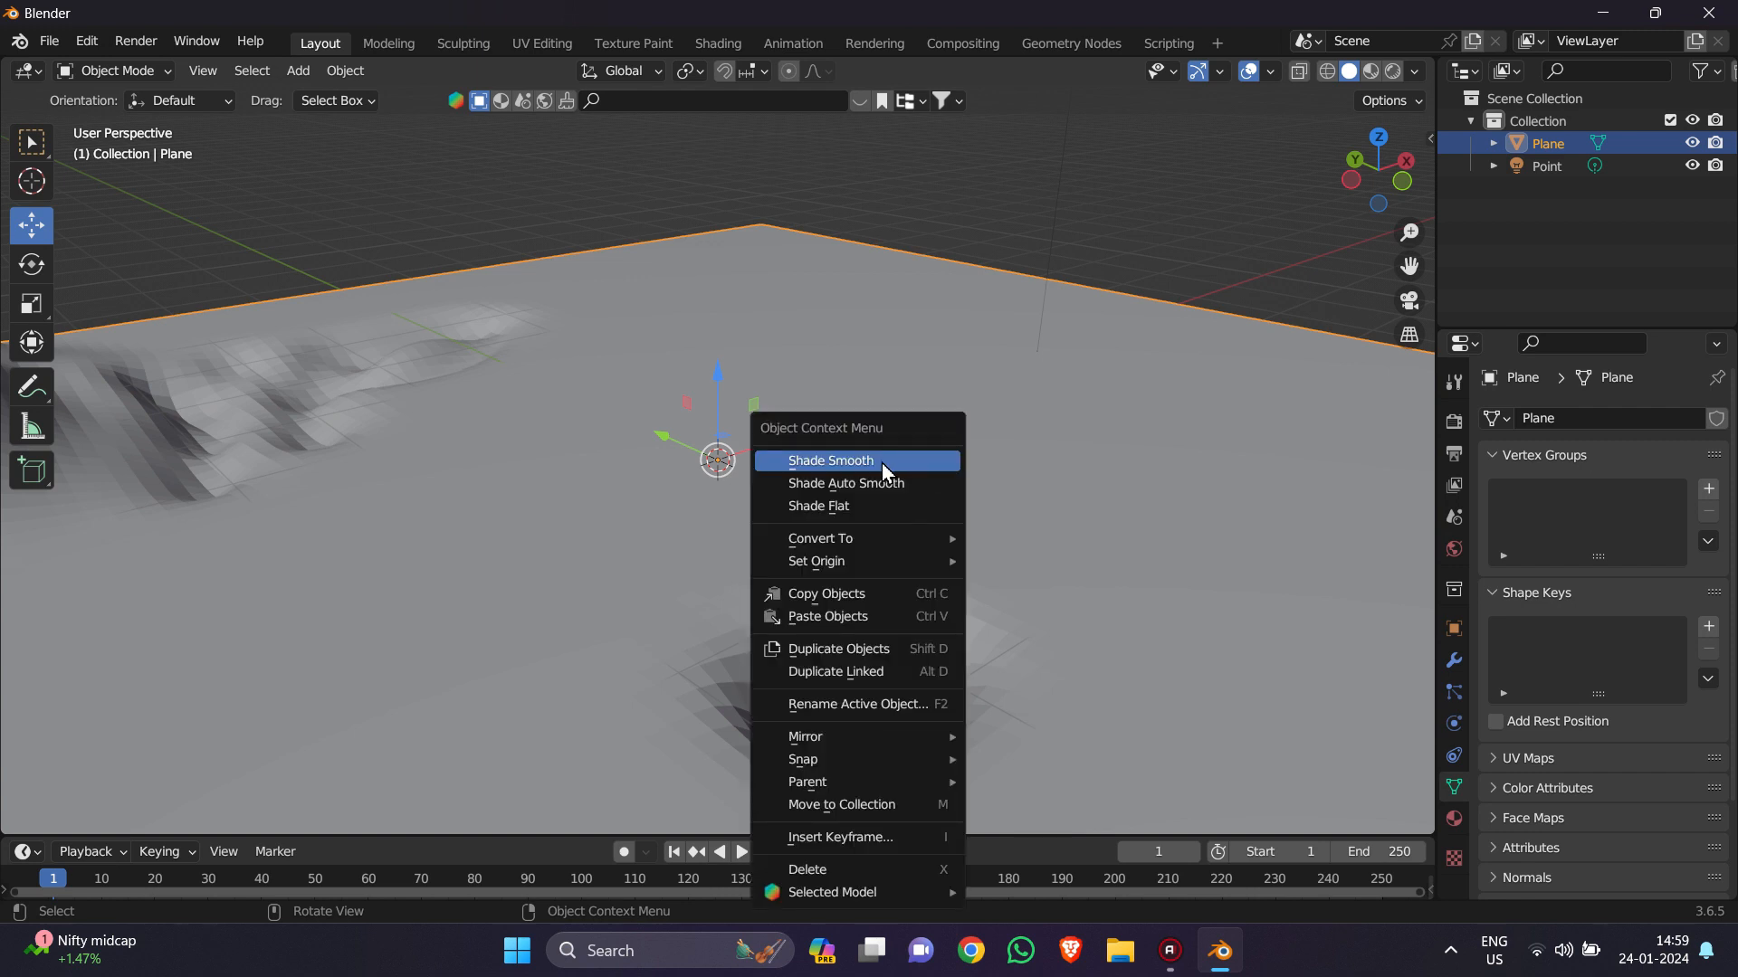
pyautogui.click(882, 464)
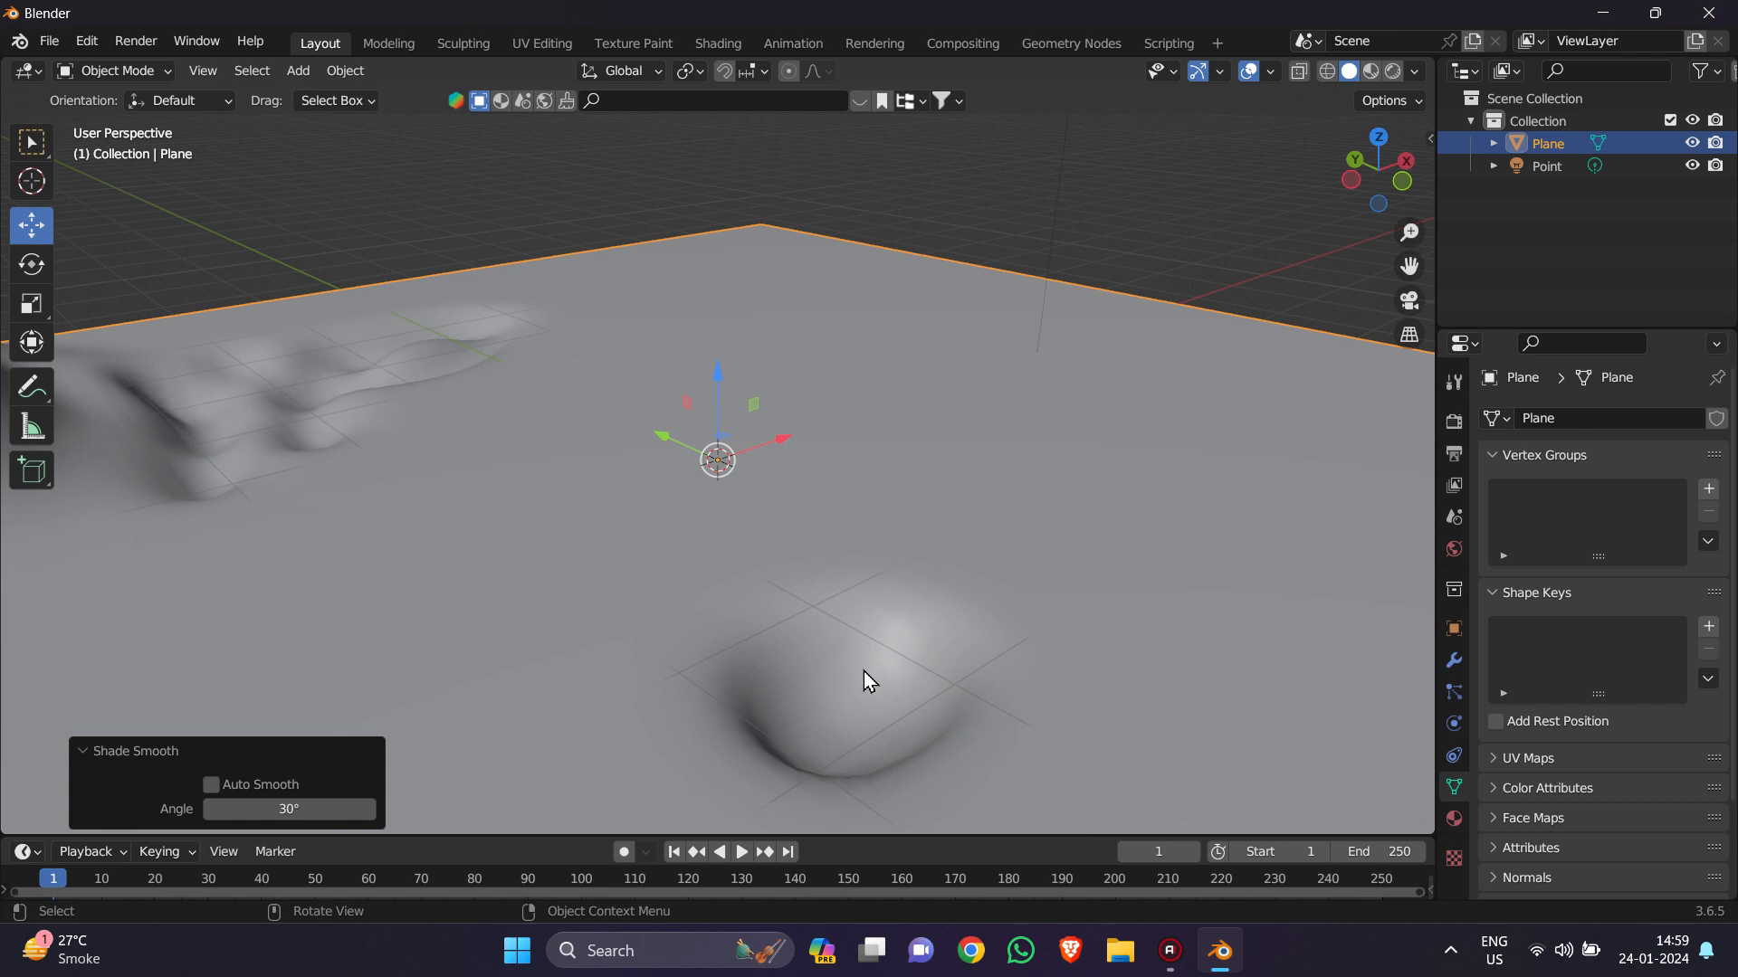
# Step: Inspect the smoothed mound, grooves and dent from several sides, leaving the plane selected
pyautogui.moveTo(1401, 174); pyautogui.dragTo(1418, 166)
pyautogui.click(1530, 127)
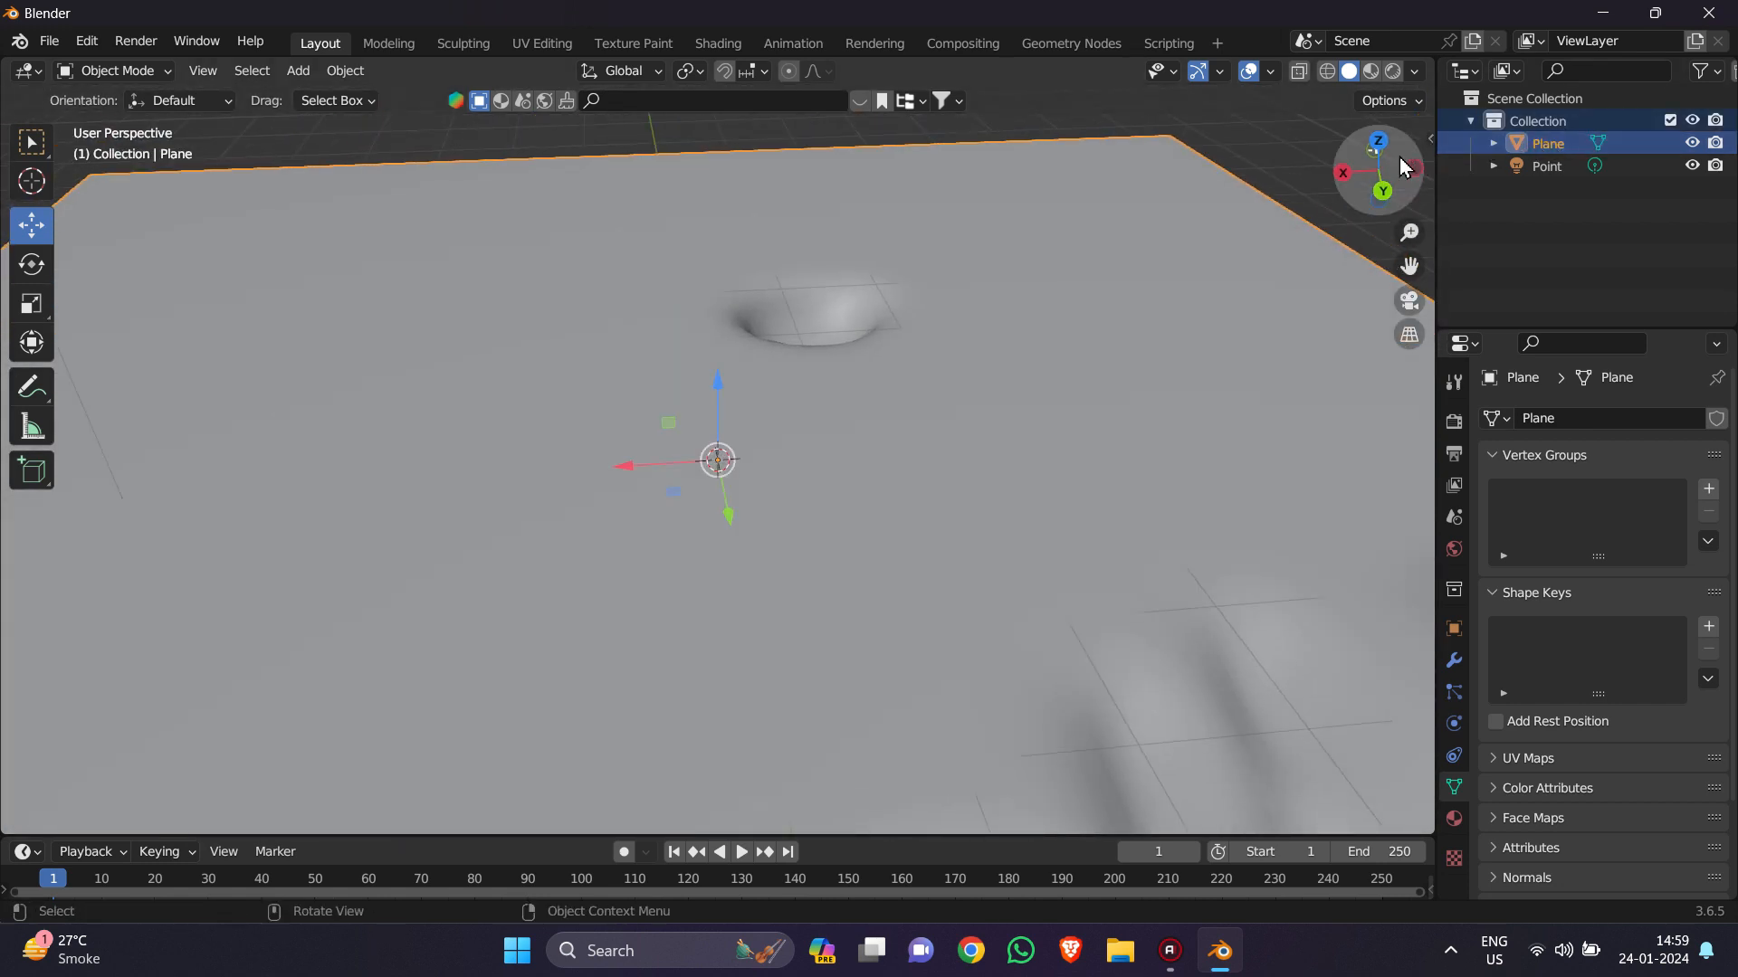
pyautogui.click(1300, 145)
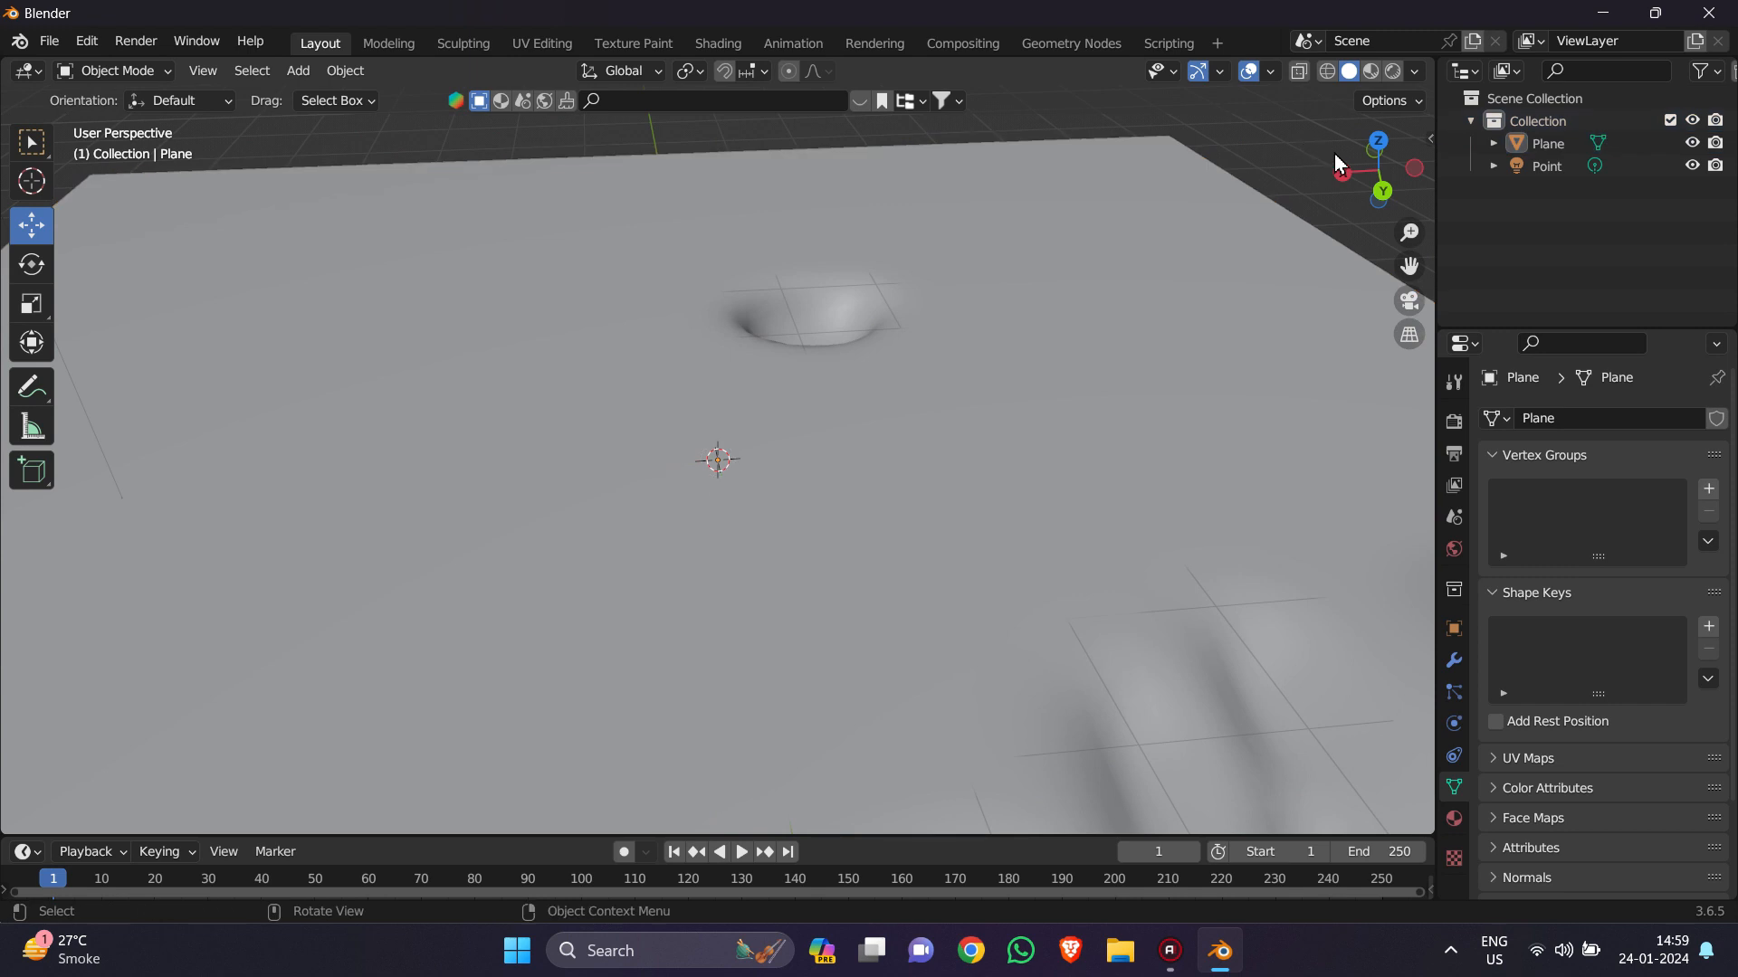
pyautogui.moveTo(1366, 170)
pyautogui.mouseDown()
pyautogui.moveTo(1347, 174)
pyautogui.moveTo(1359, 149)
pyautogui.mouseUp()
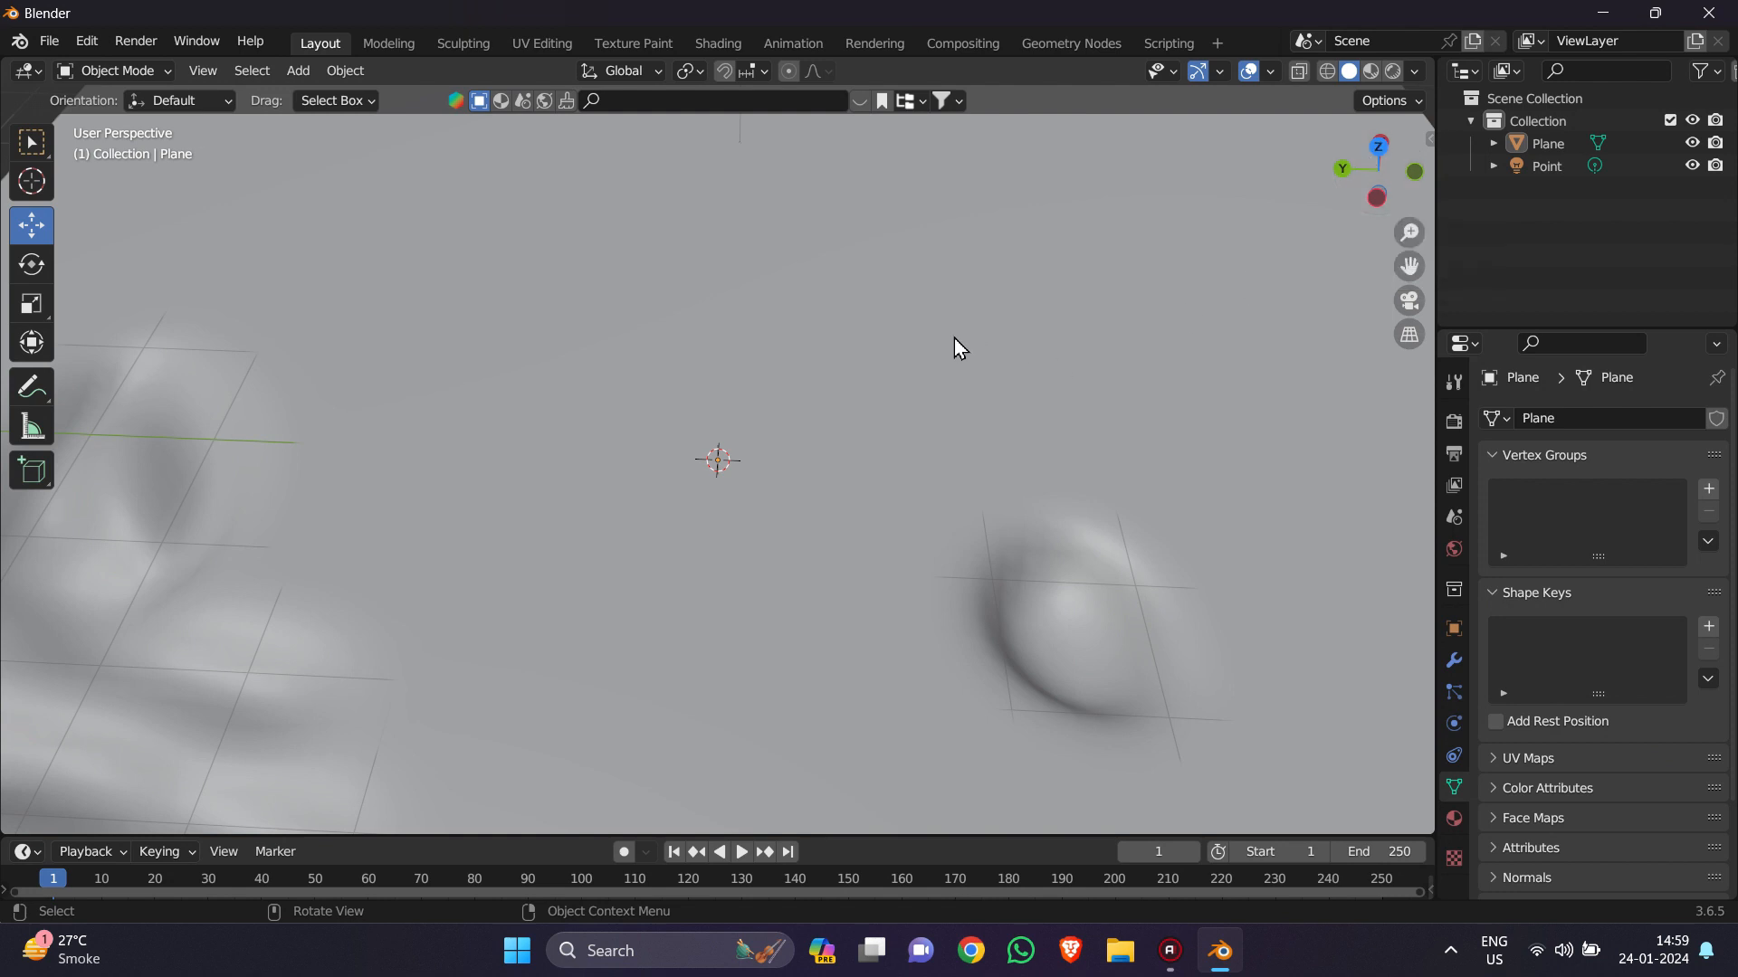
pyautogui.click(1052, 337)
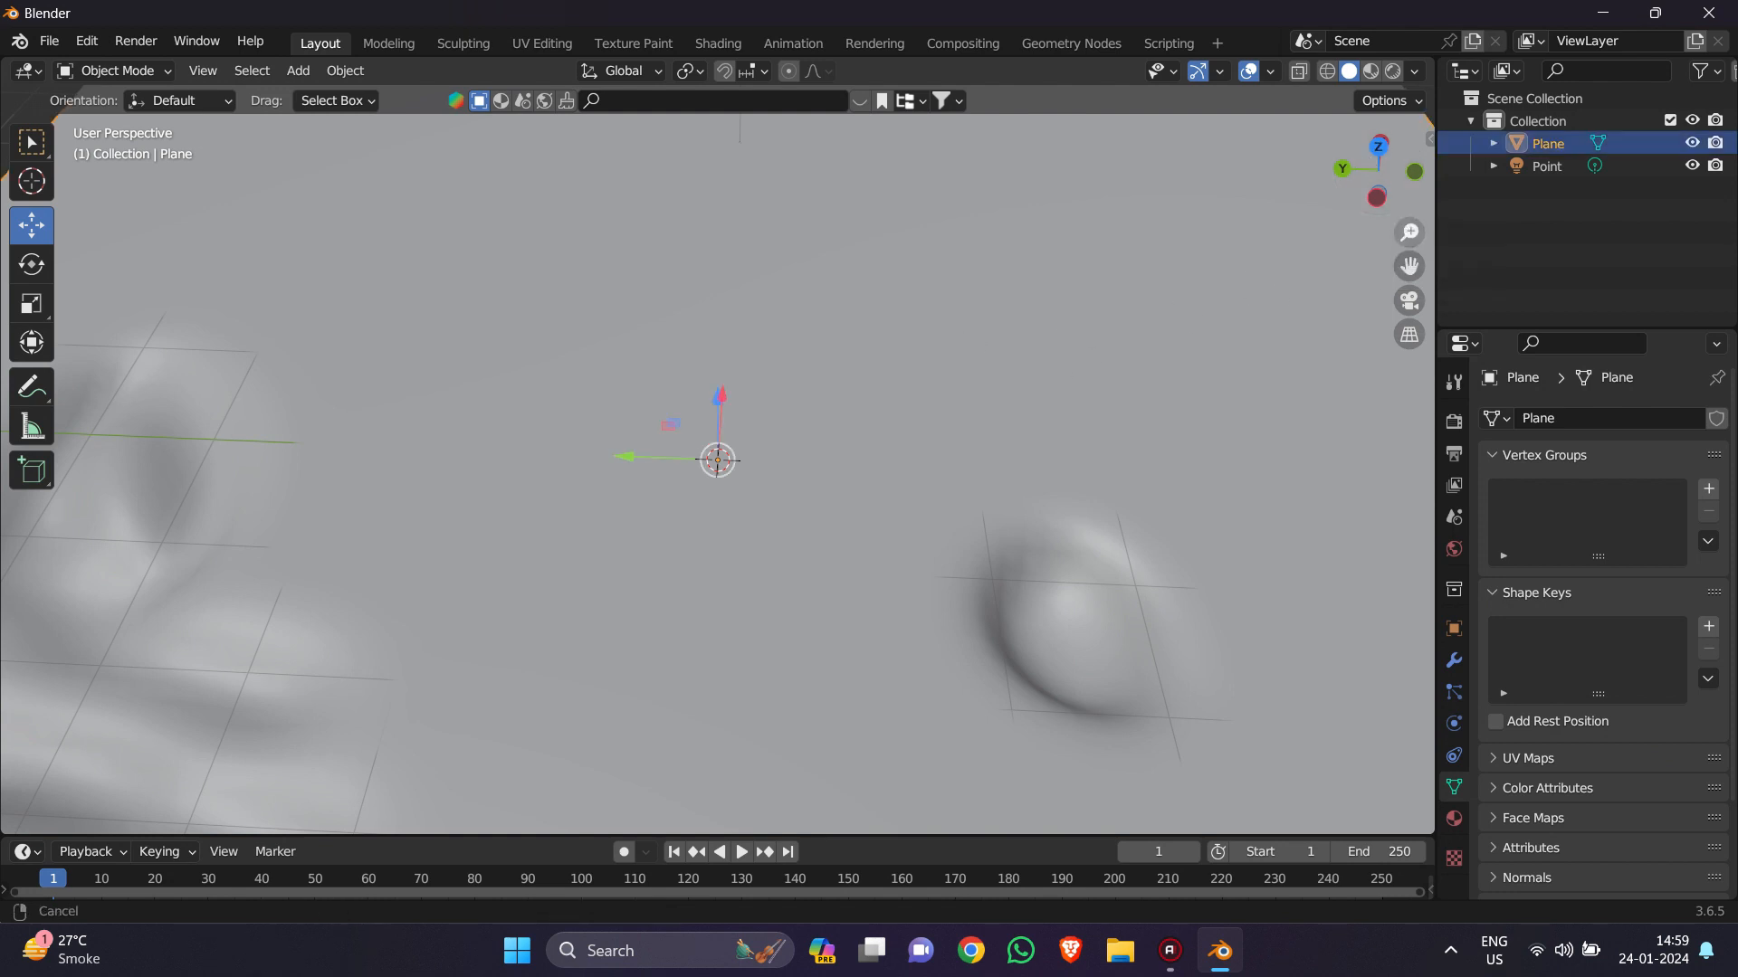
pyautogui.keyDown('ctrl'); pyautogui.moveTo(1168, 311); pyautogui.dragTo(1167, 344, button='middle'); pyautogui.keyUp('ctrl')
pyautogui.moveTo(1409, 232); pyautogui.dragTo(1402, 231)
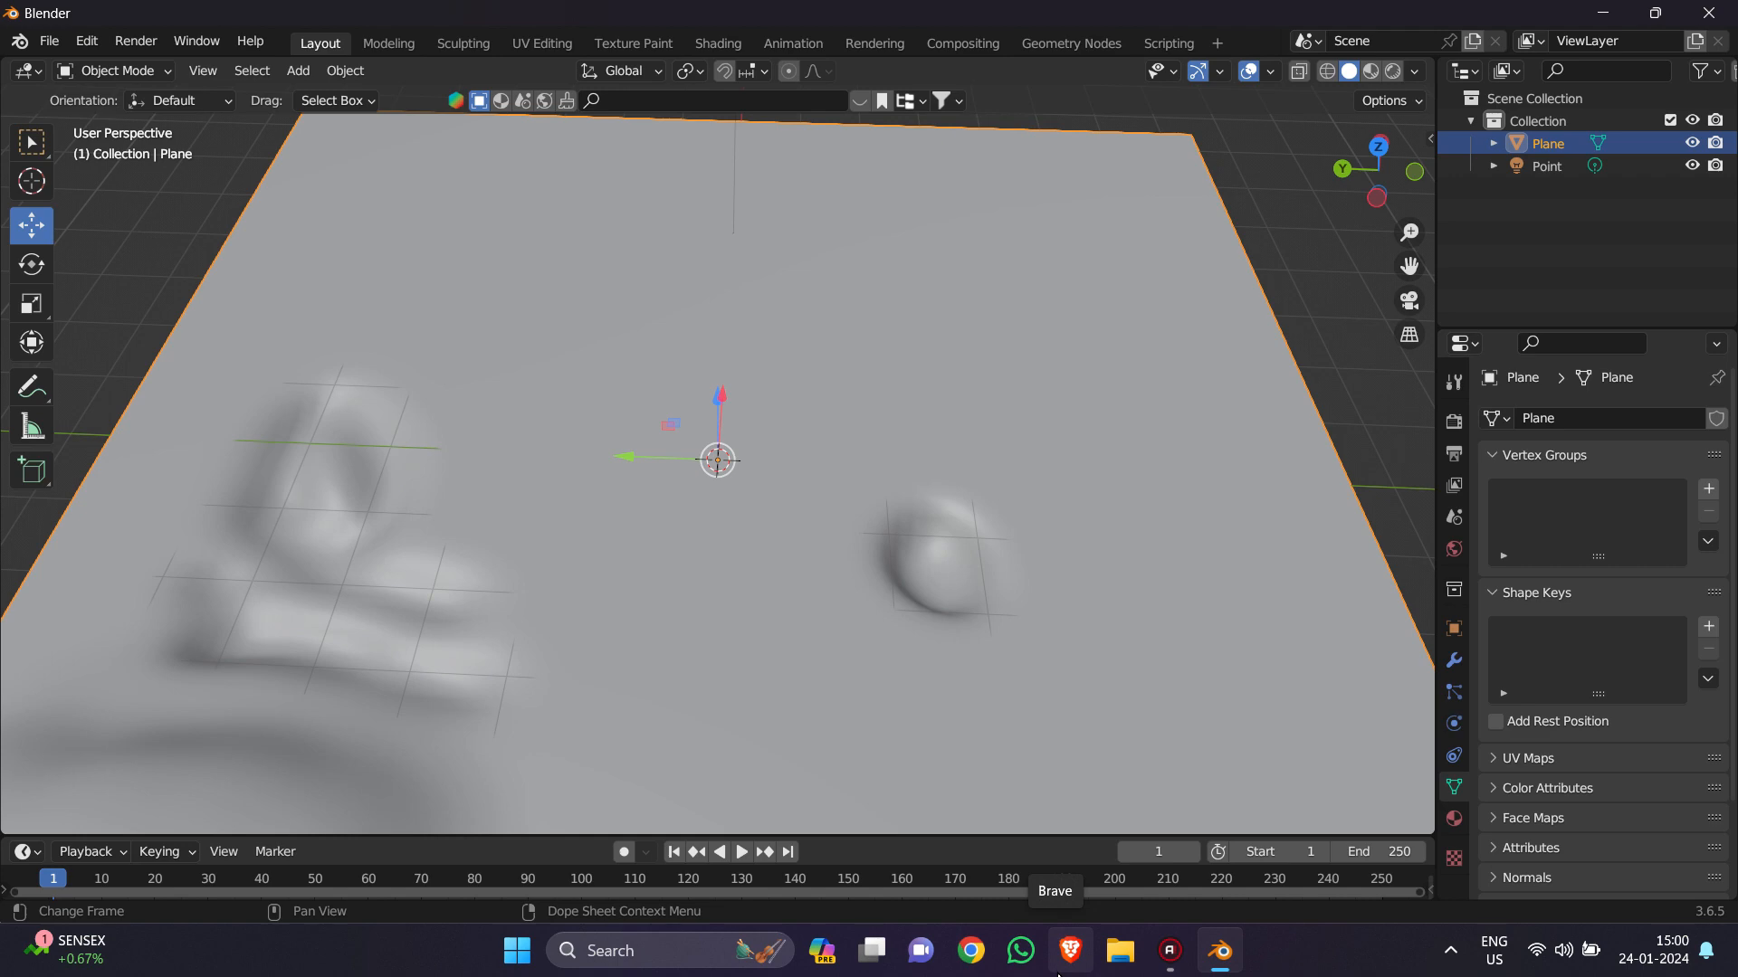
# Step: Switch to the Brave browser, dismiss the restore-pages prompt and go to polyhaven.com
pyautogui.click(1057, 973)
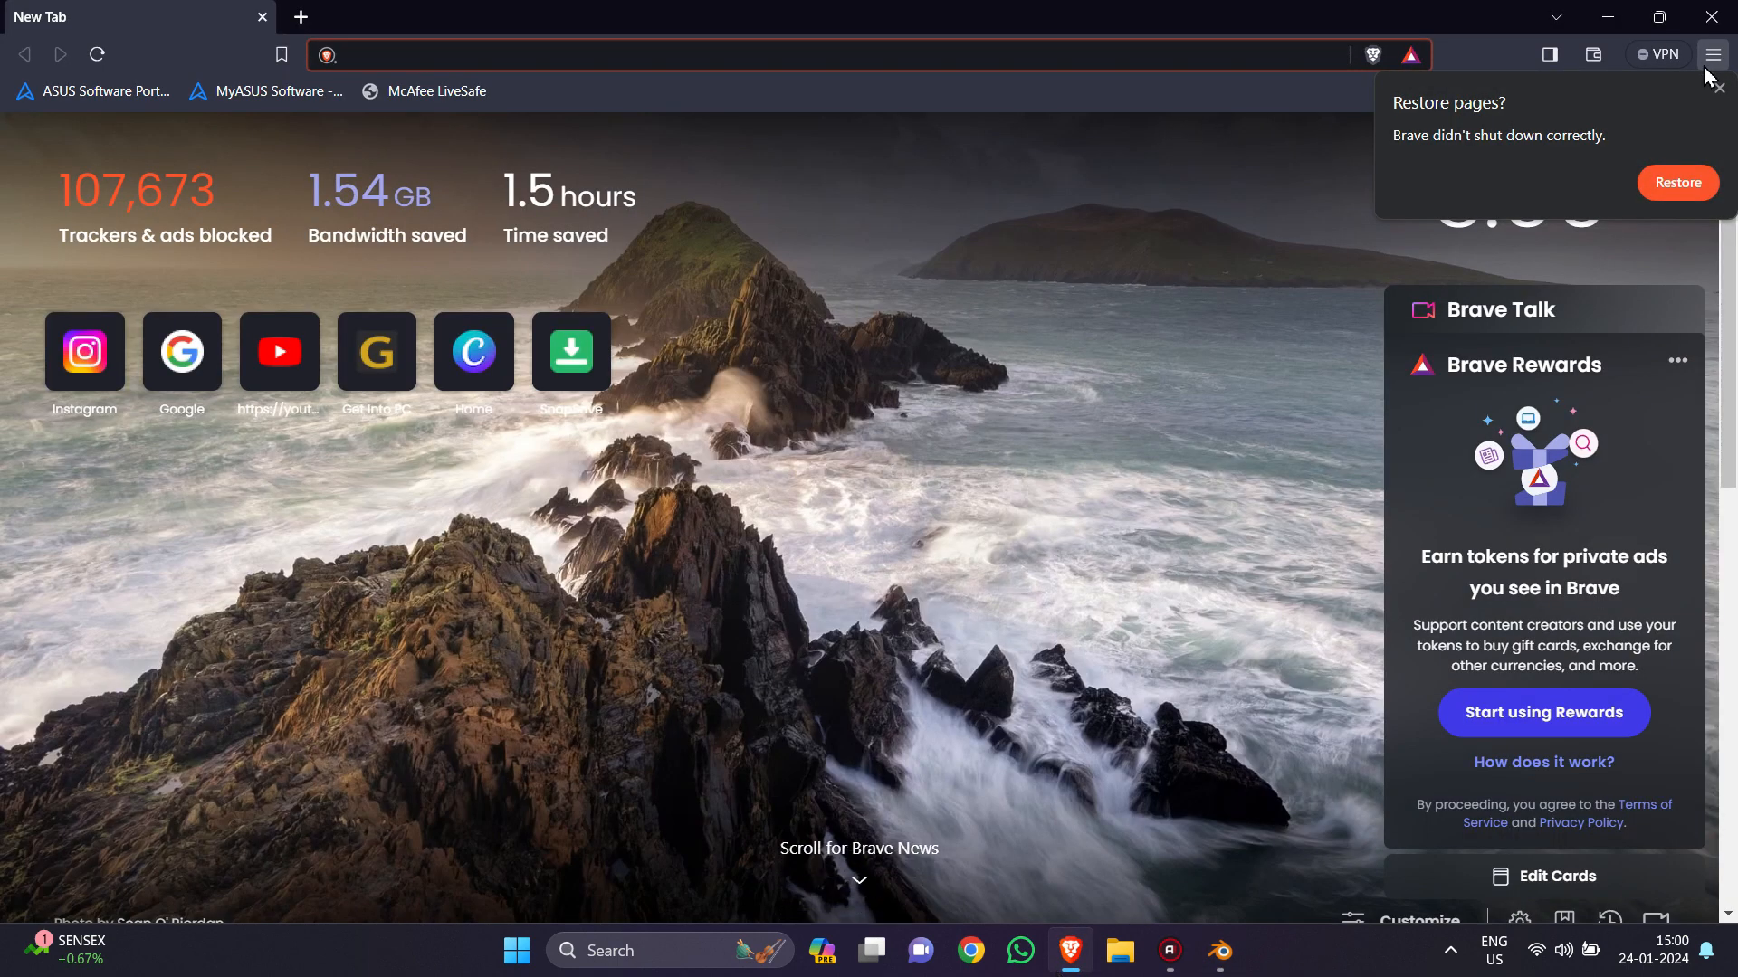
pyautogui.click(1718, 90)
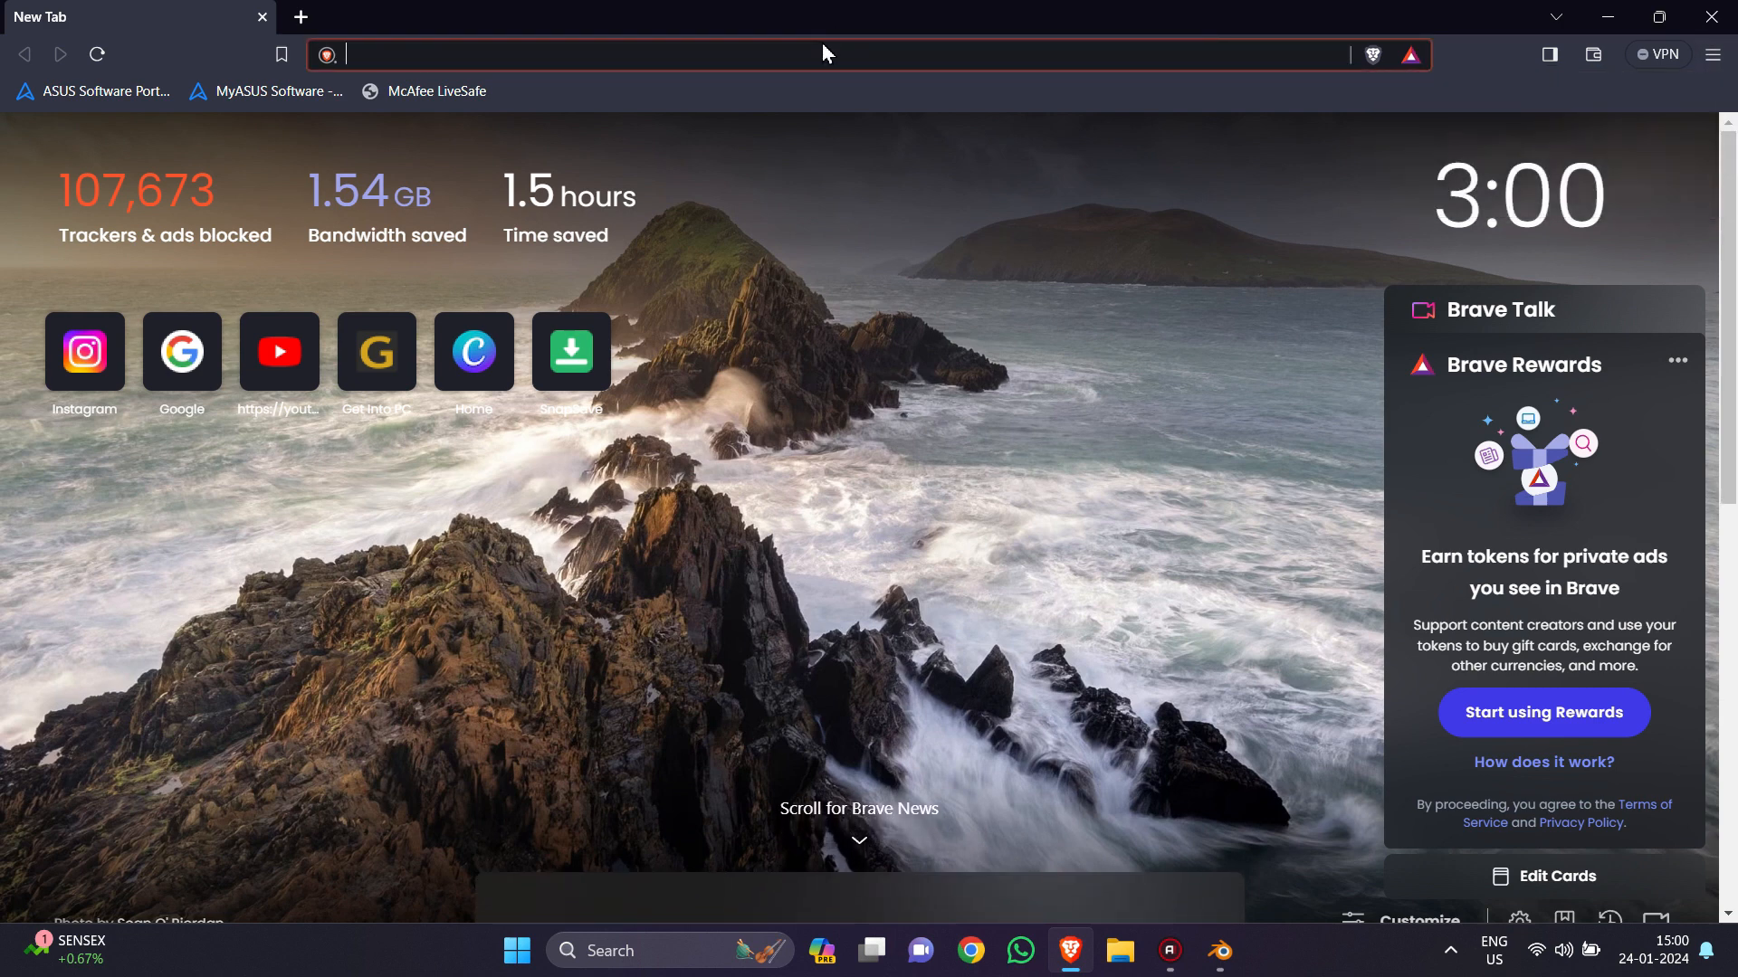
pyautogui.write('poly')
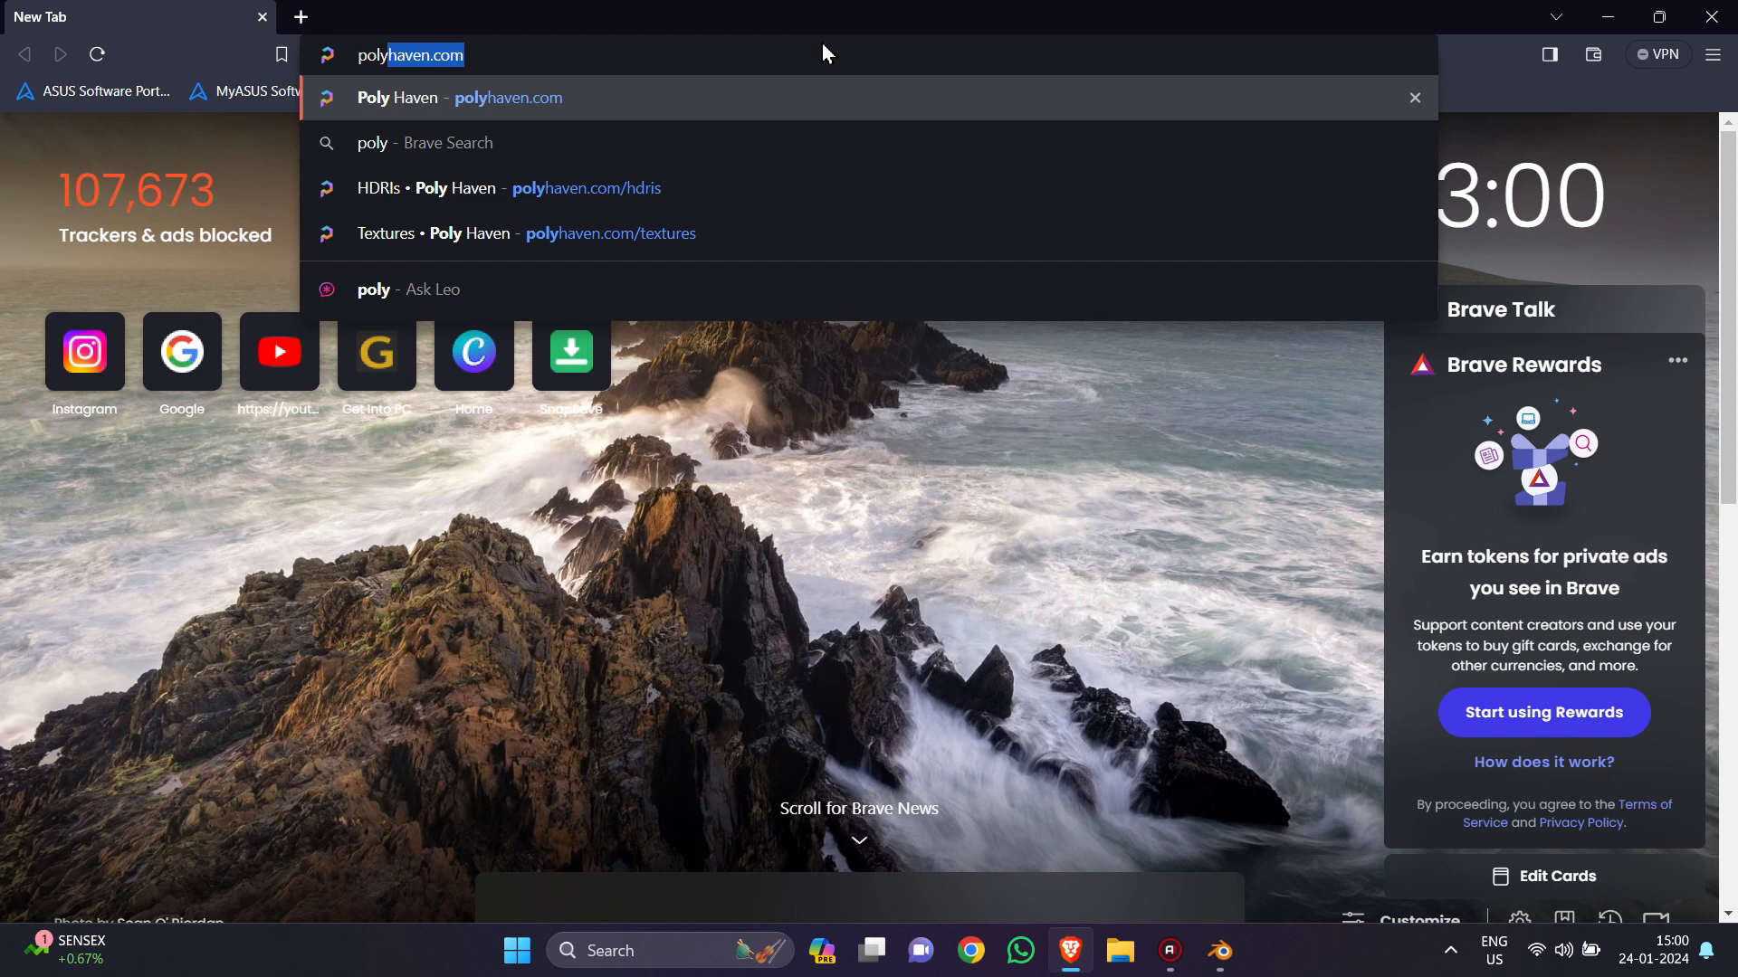
pyautogui.press('Return')
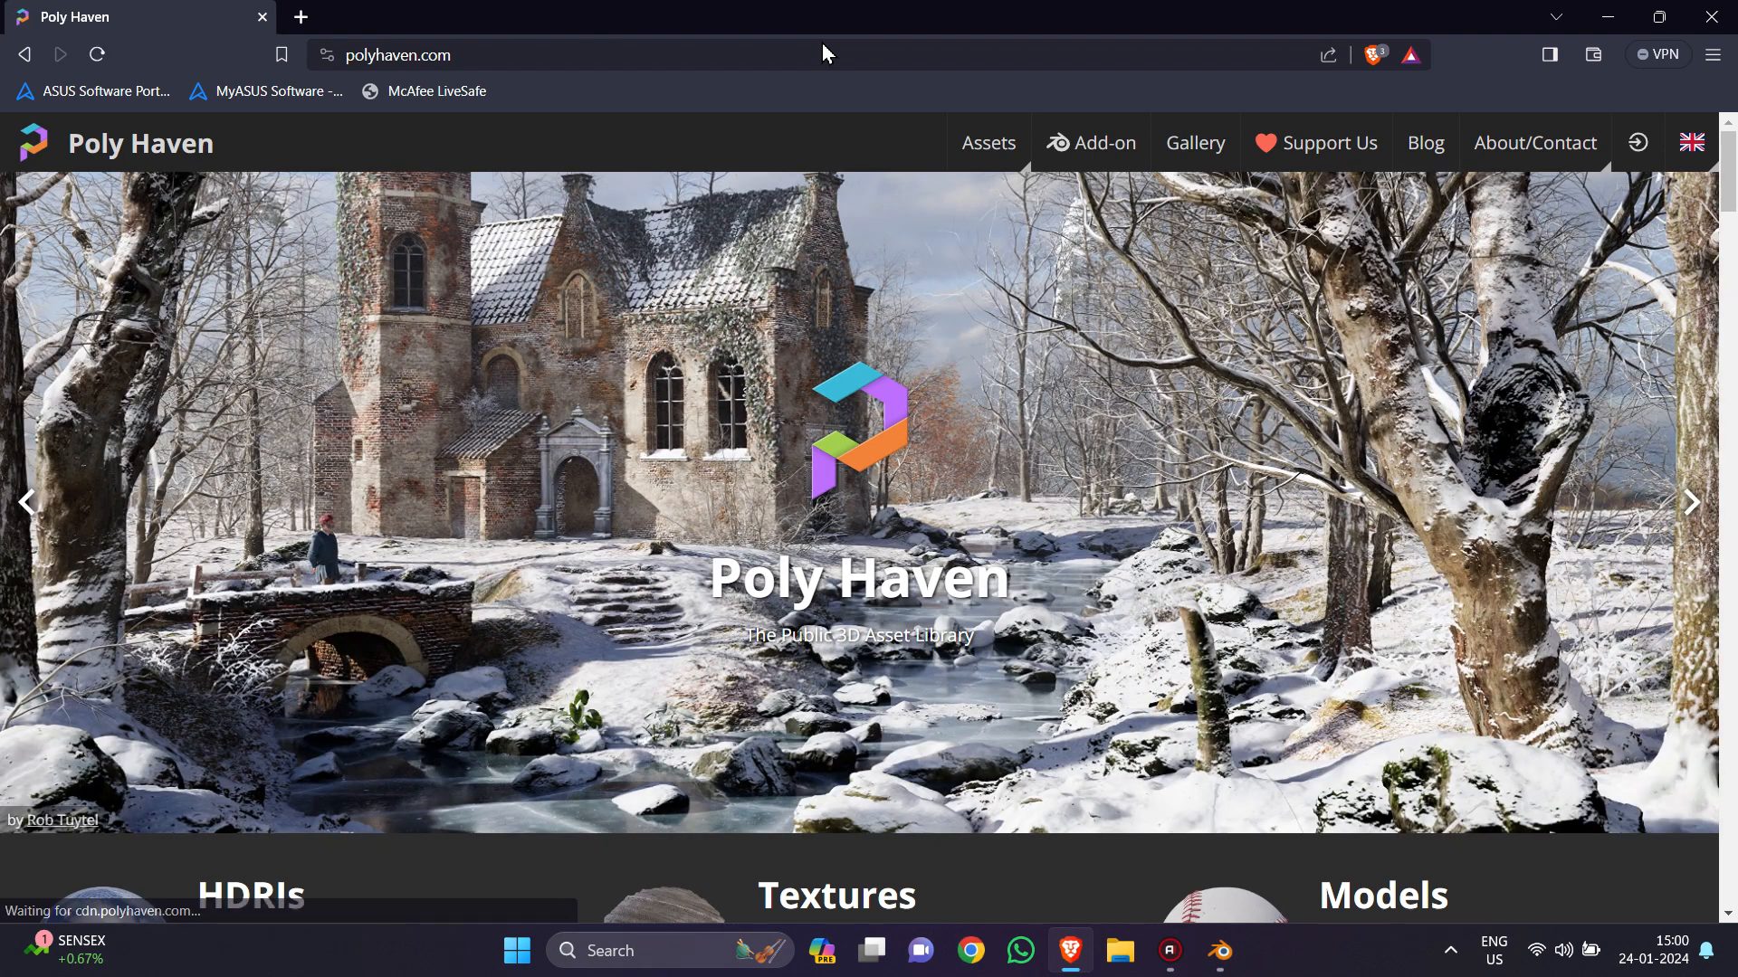
# Step: Browse Poly Haven's texture library and open the Diagonal Parquet texture page
pyautogui.scroll(-5, 1046, 464)
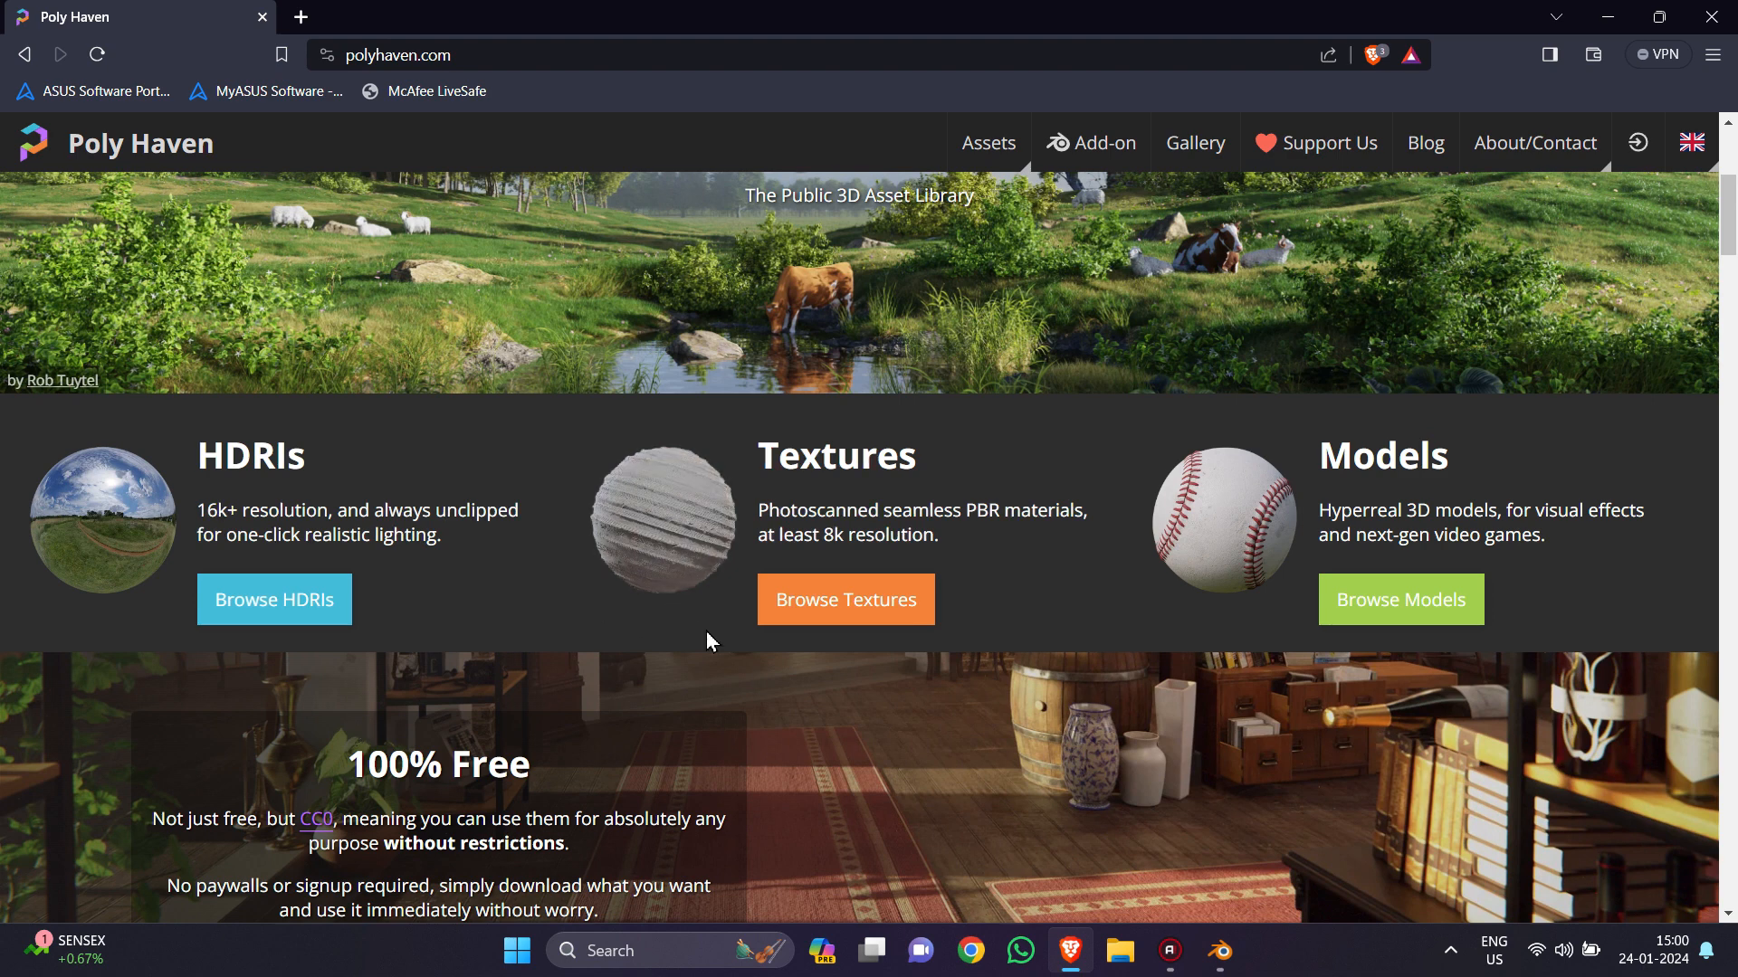
pyautogui.scroll(2, 769, 698)
pyautogui.scroll(-2, 770, 697)
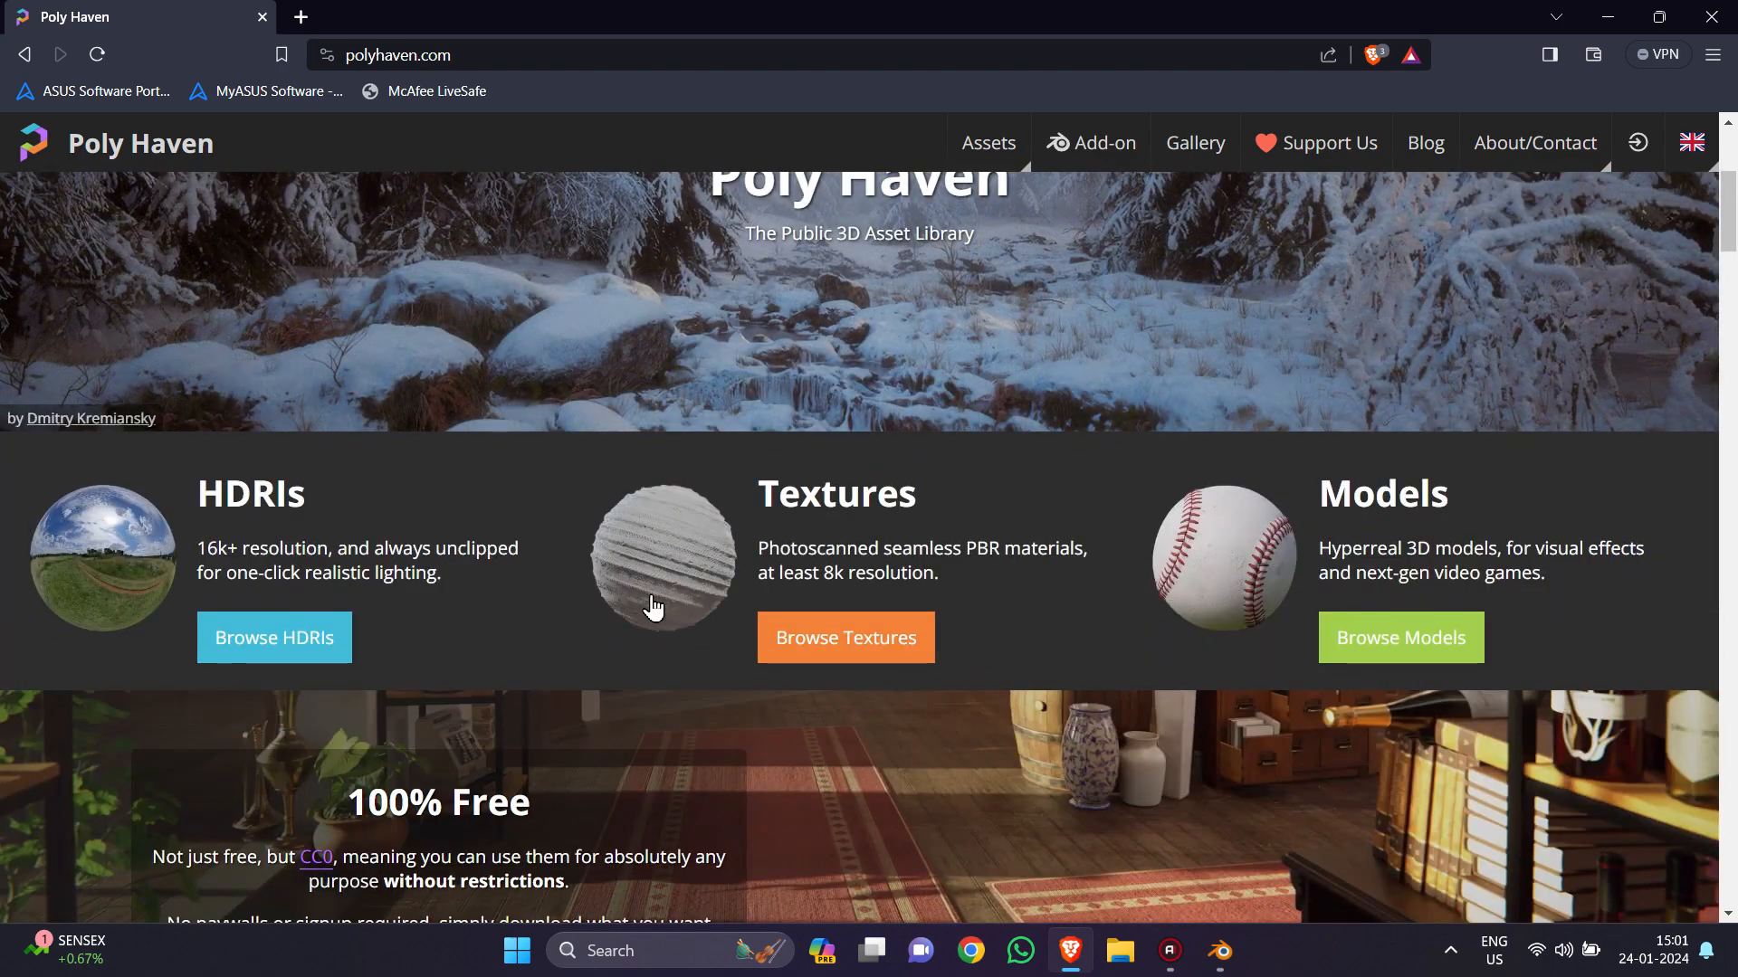
pyautogui.click(858, 653)
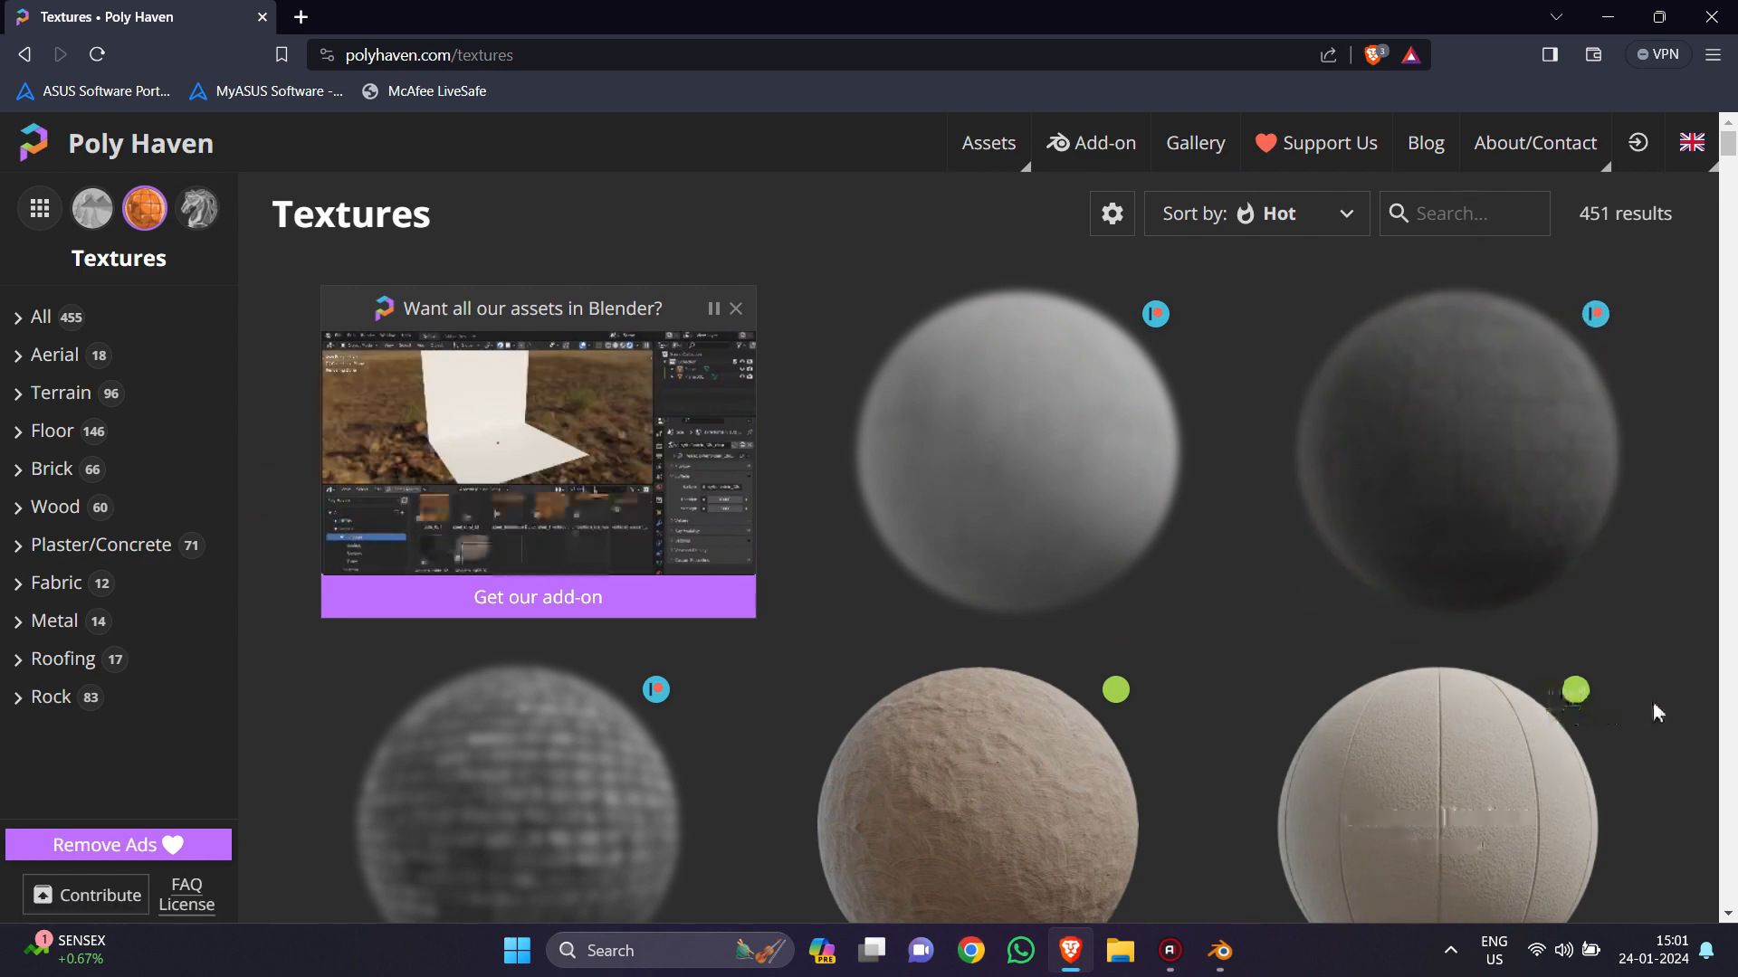
pyautogui.scroll(-5, 1652, 702)
pyautogui.scroll(-6, 1652, 702)
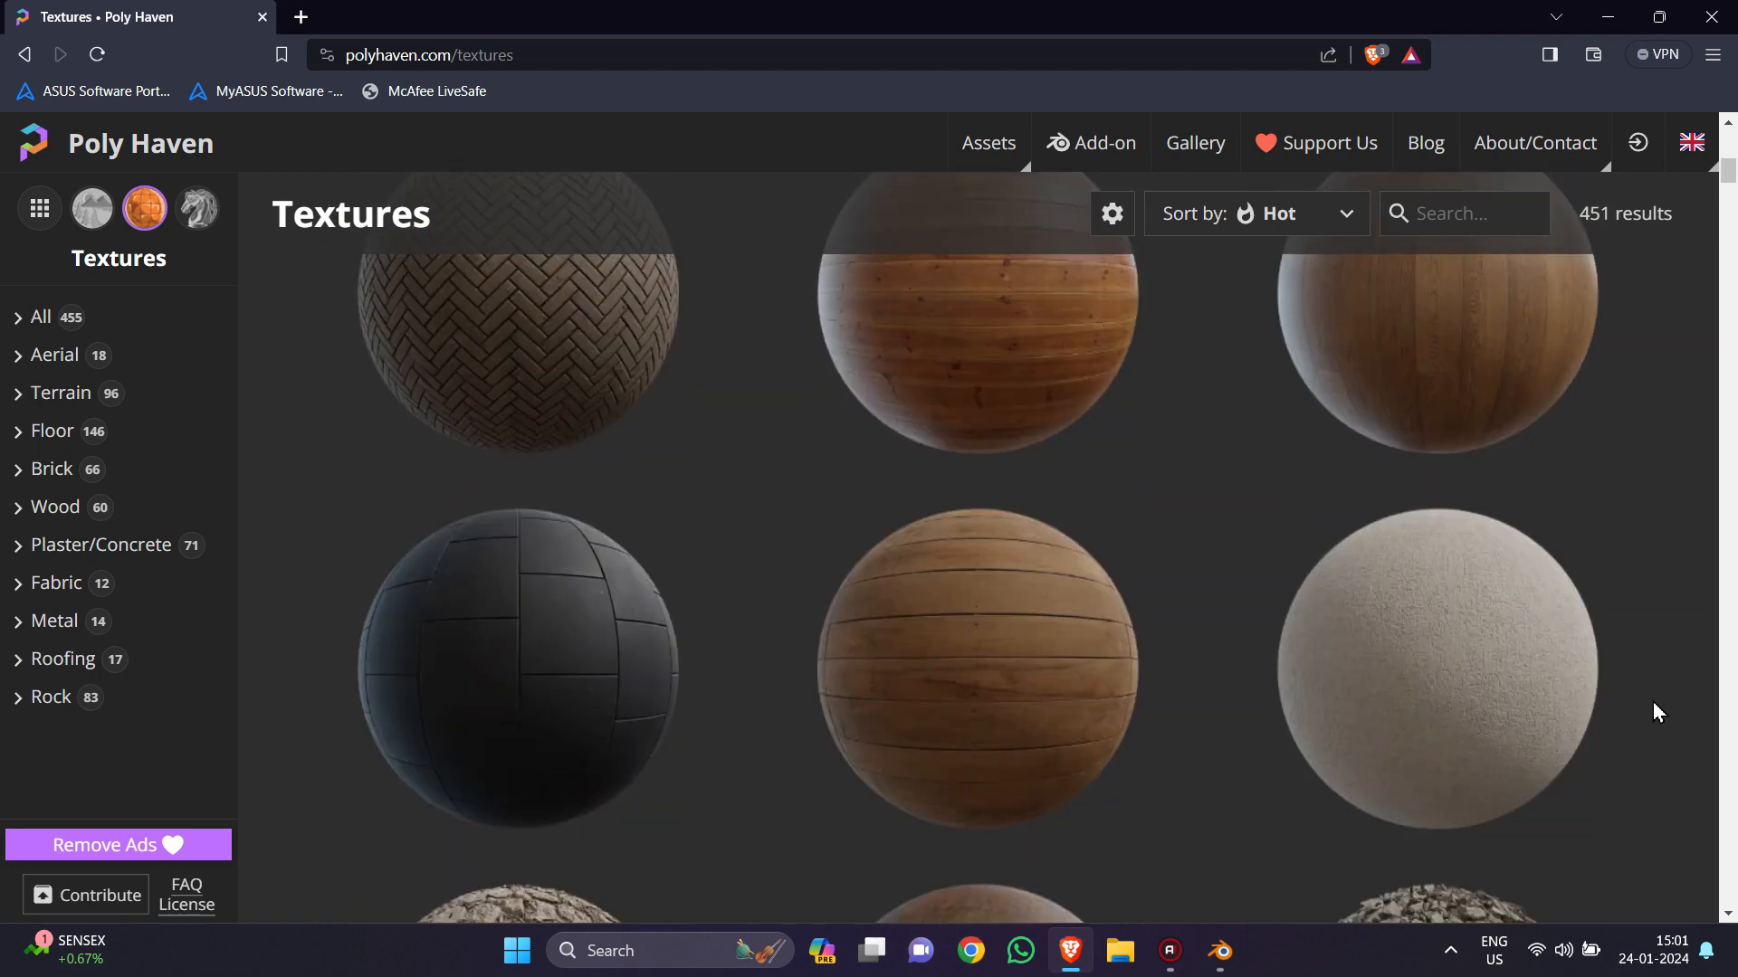
pyautogui.scroll(-8, 1653, 710)
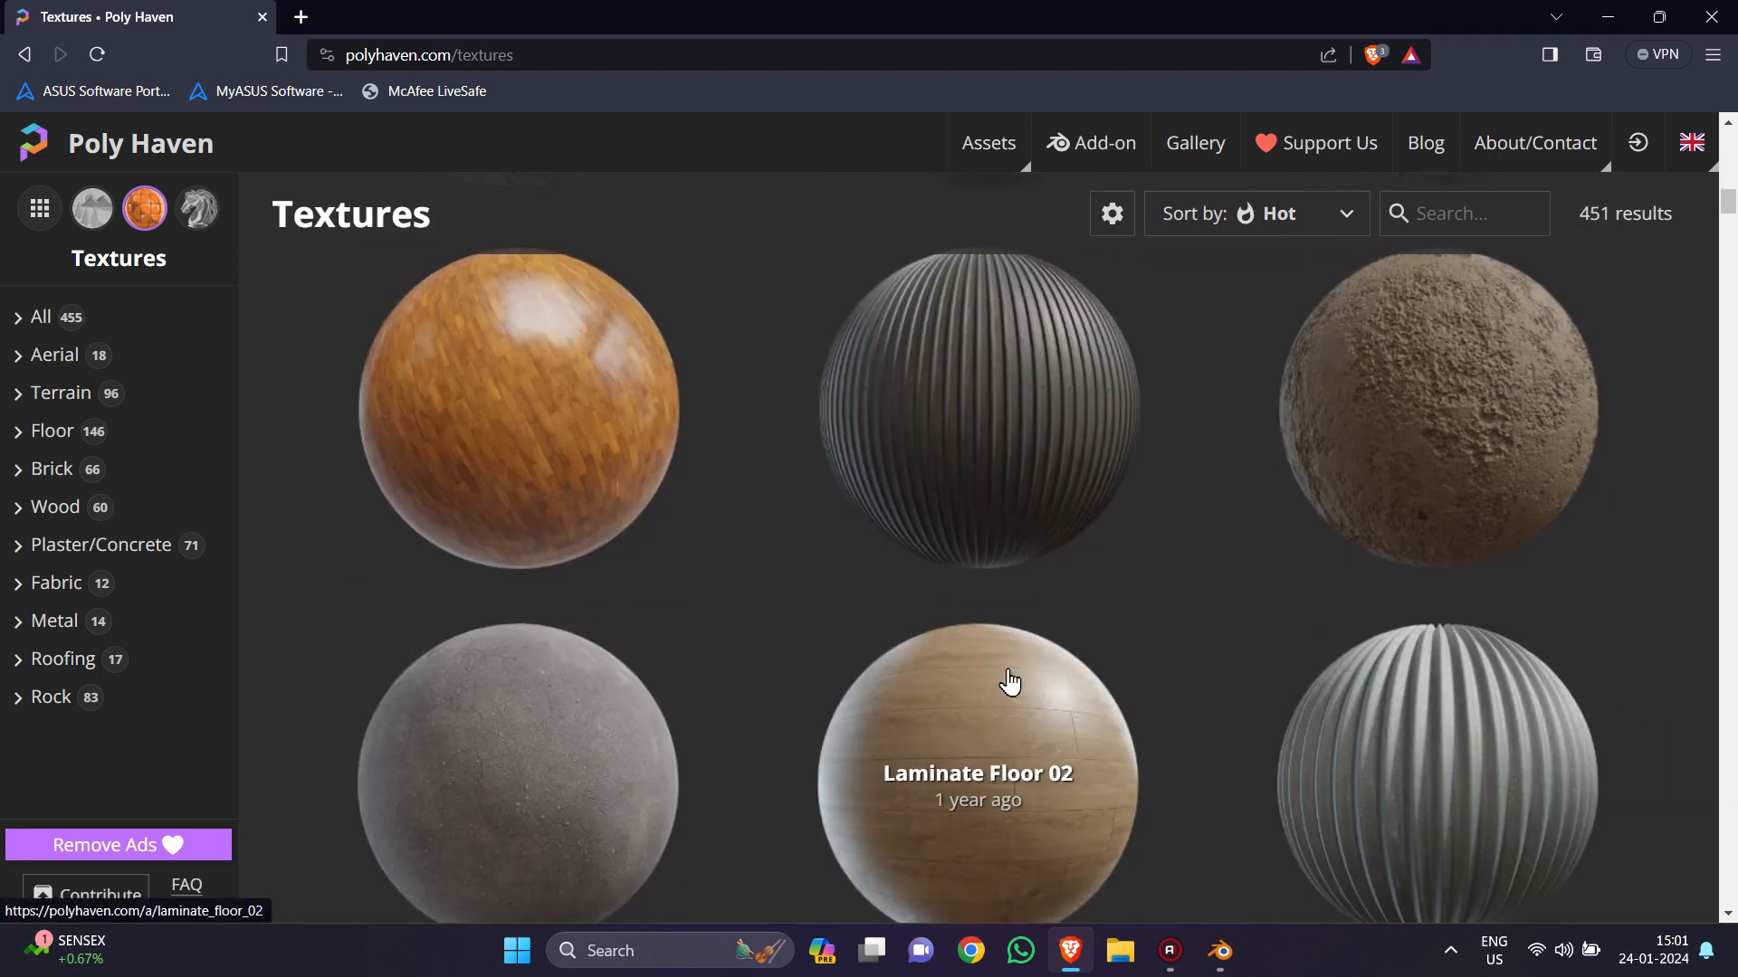
pyautogui.click(576, 478)
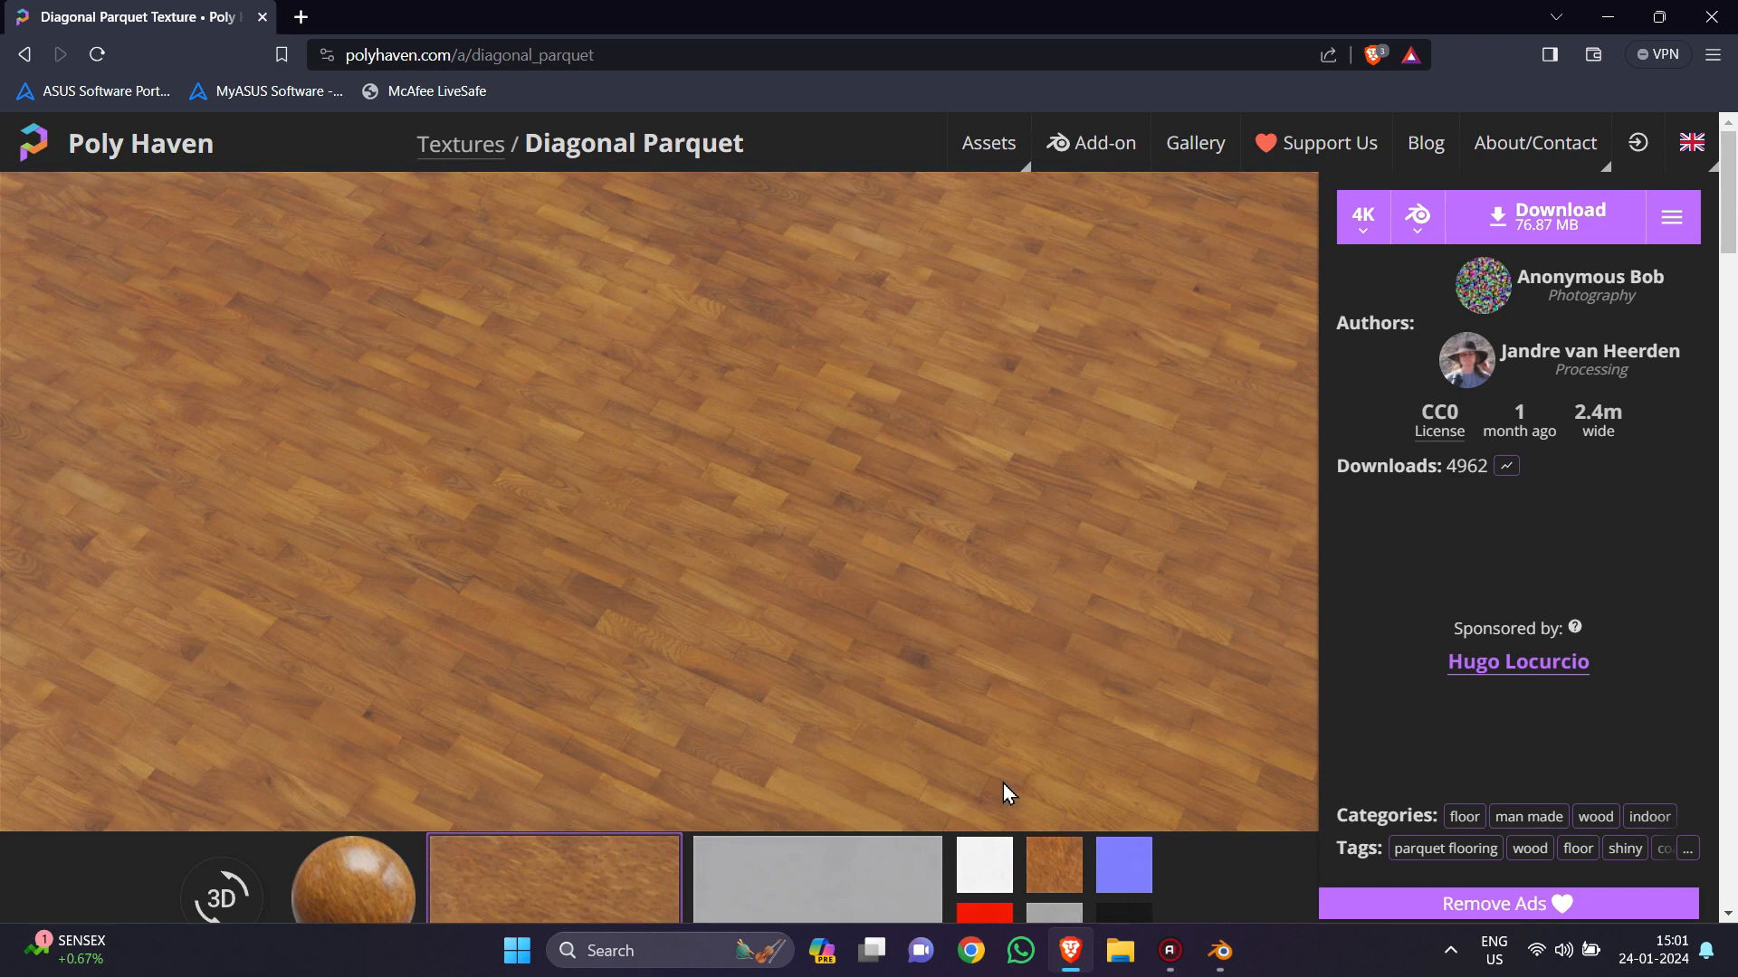
# Step: Download the 4K Blender version of Diagonal Parquet and save diagonal_parquet_4k.blend as a ZIP archive in the N1 folder
pyautogui.click(1220, 950)
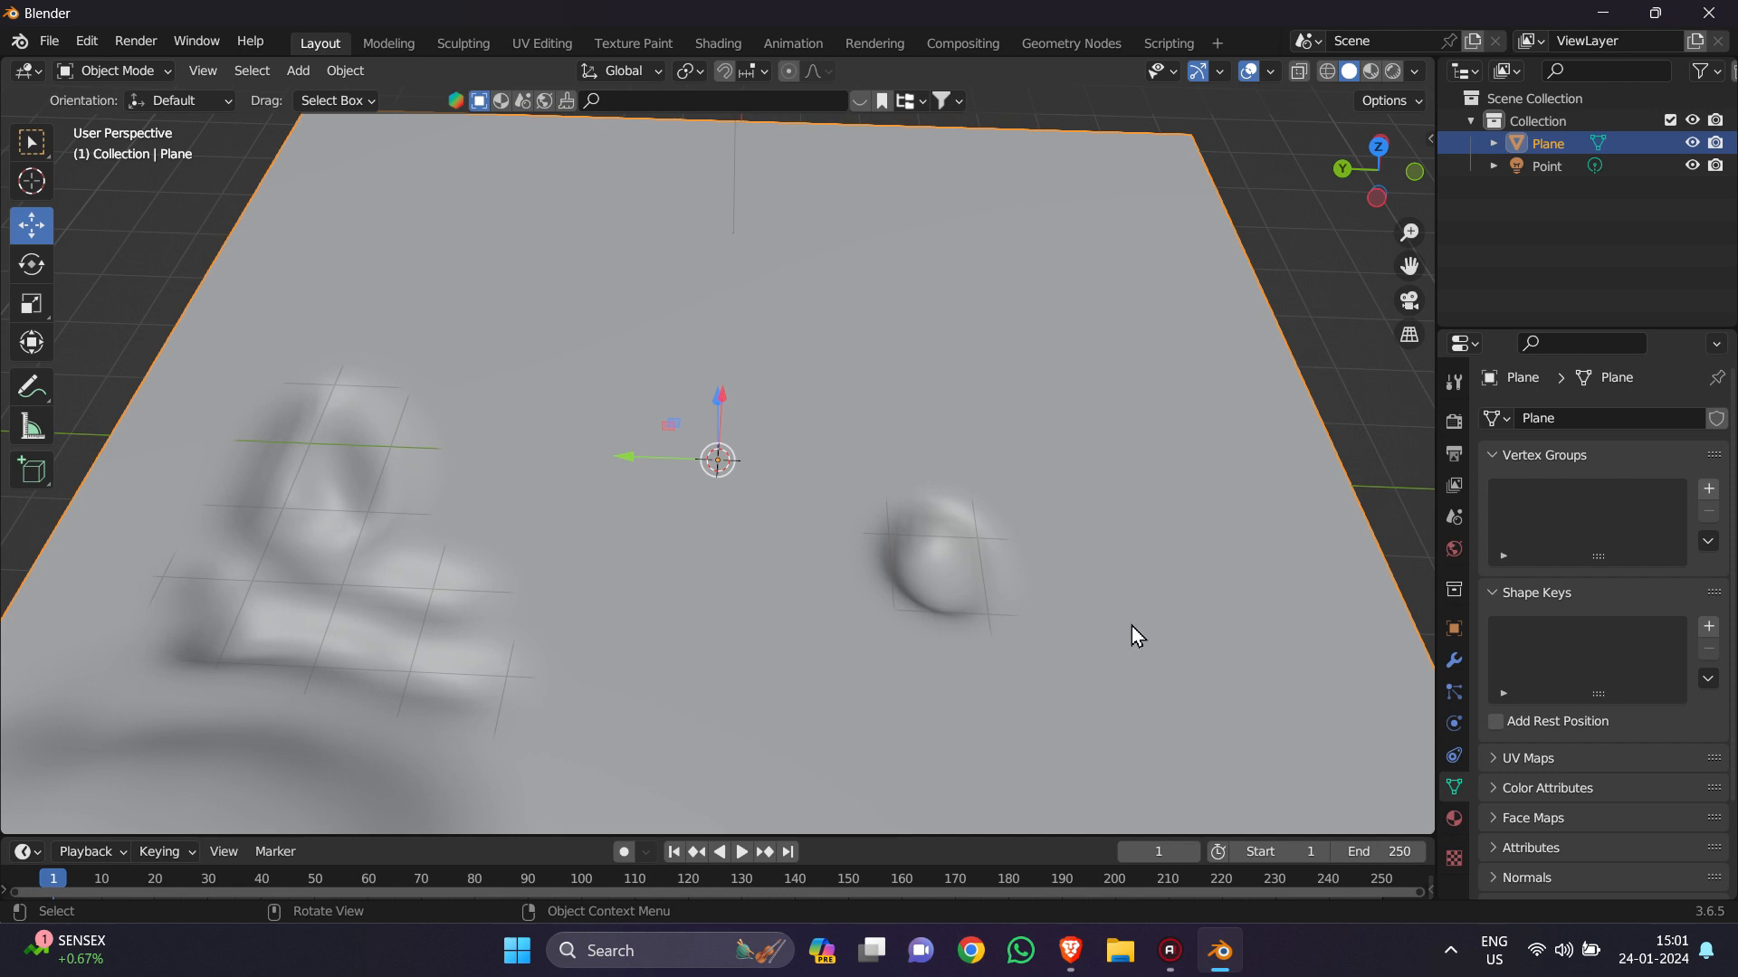
pyautogui.click(1070, 951)
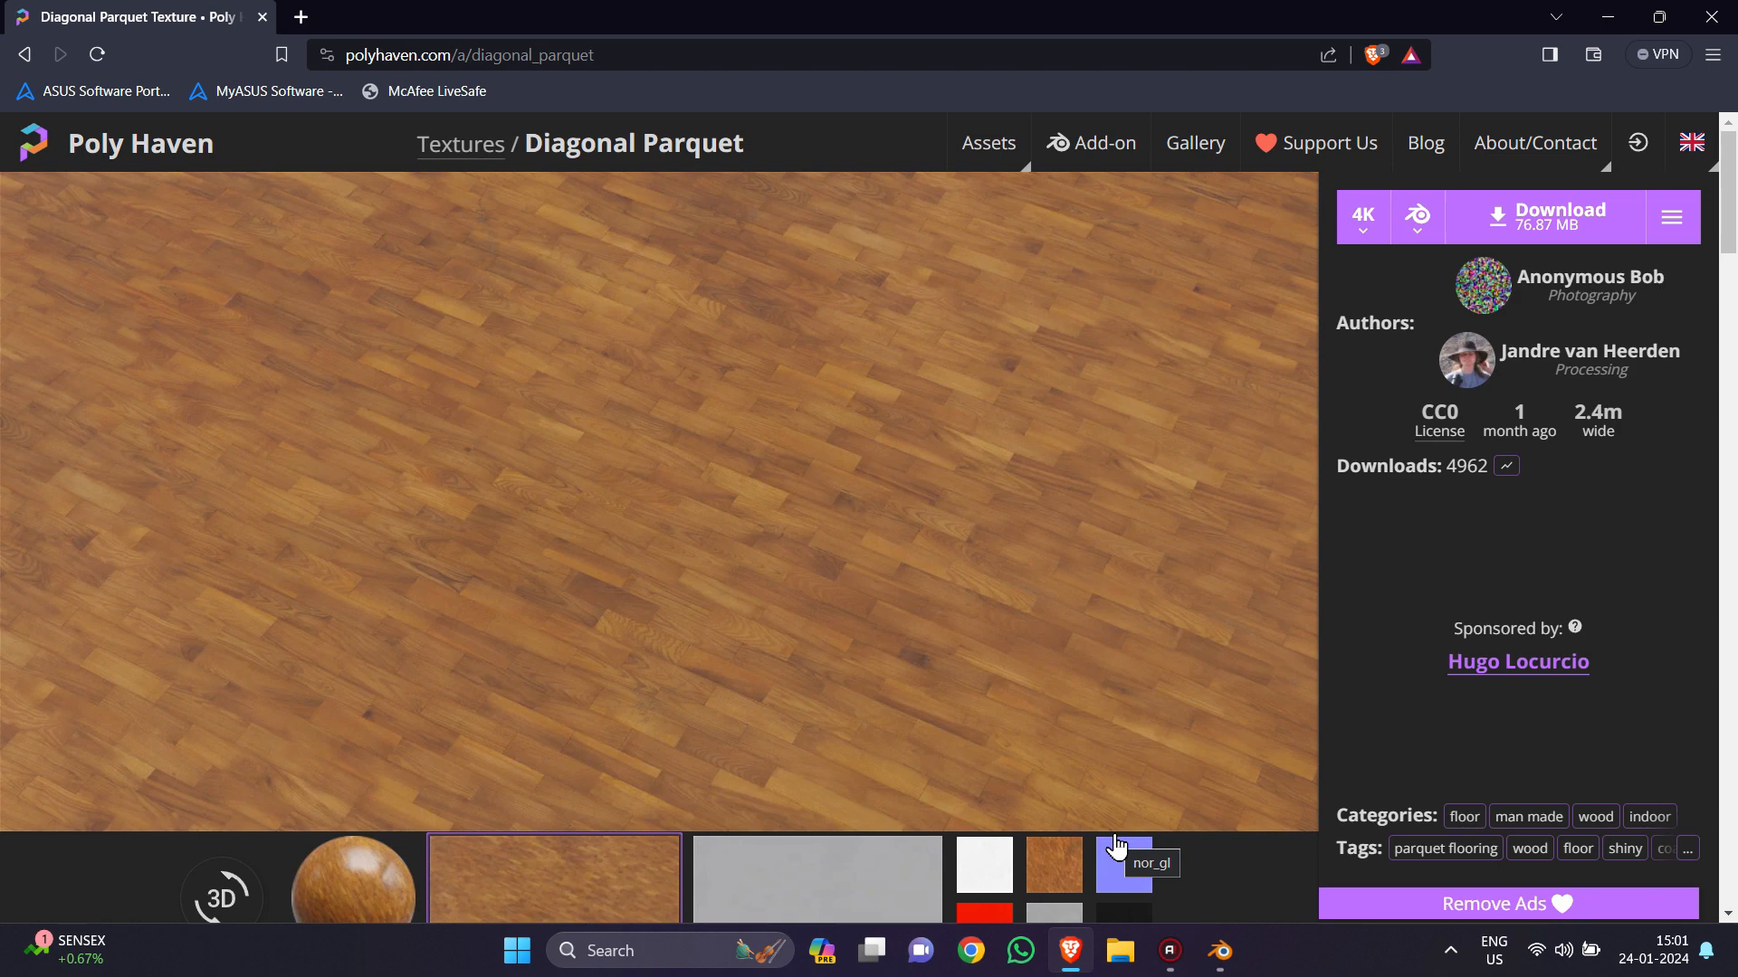
pyautogui.click(1535, 237)
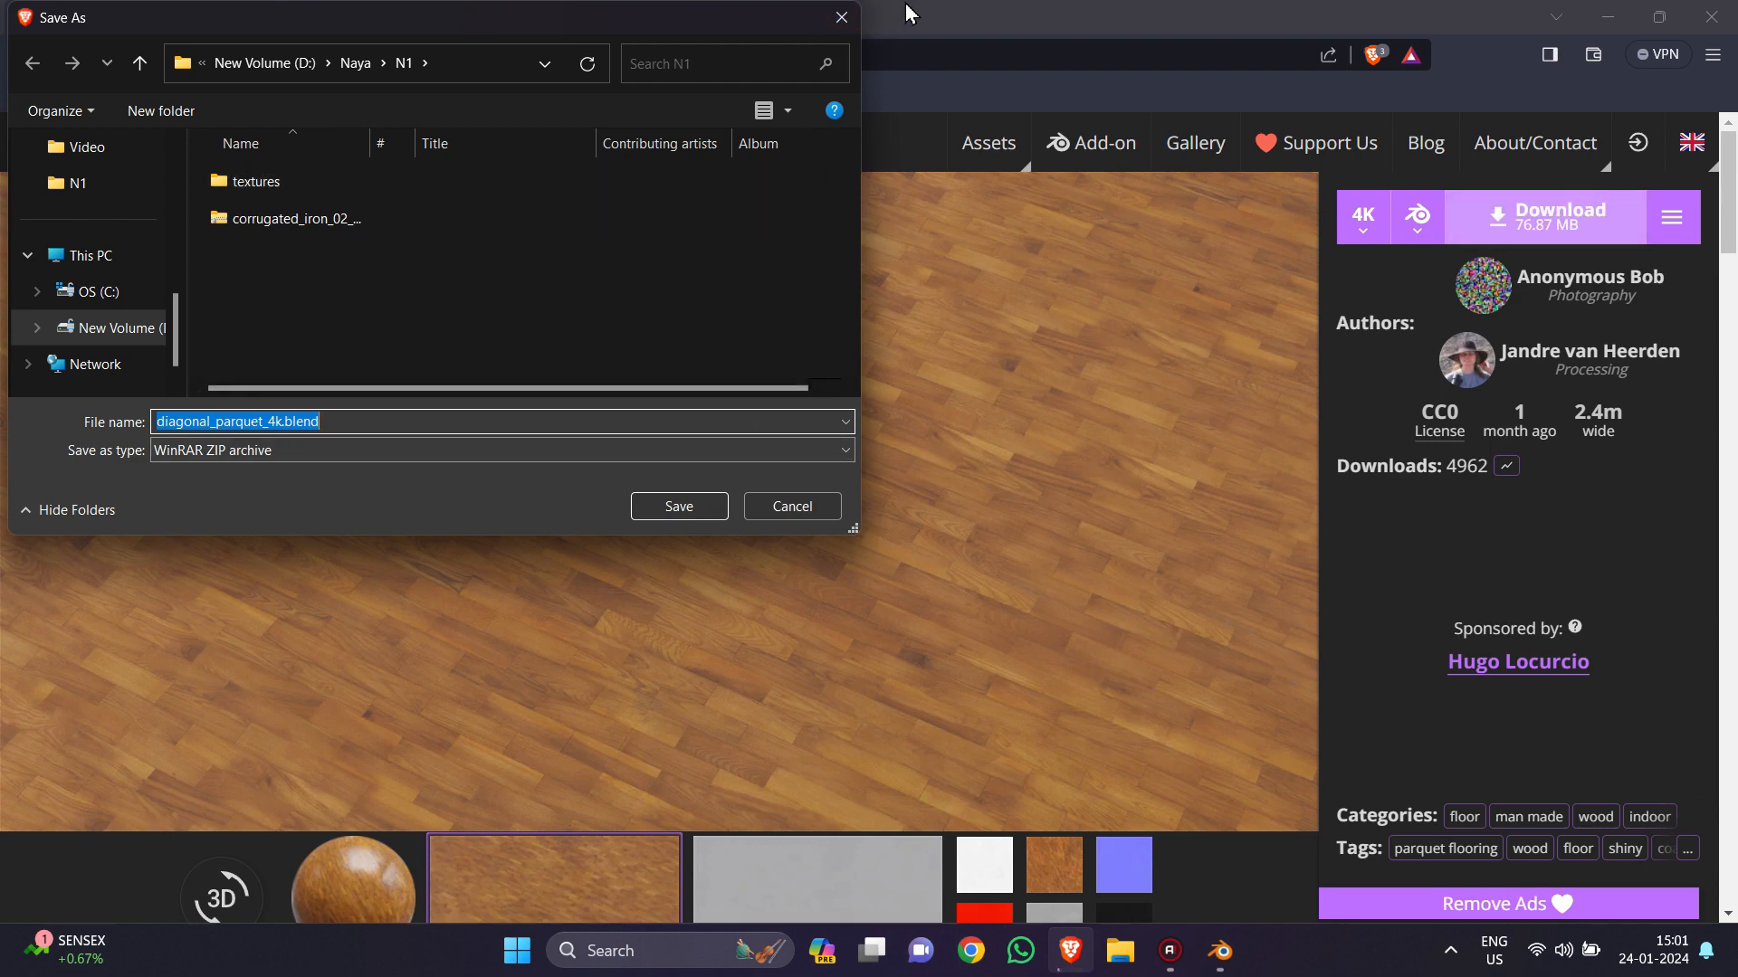
pyautogui.click(670, 505)
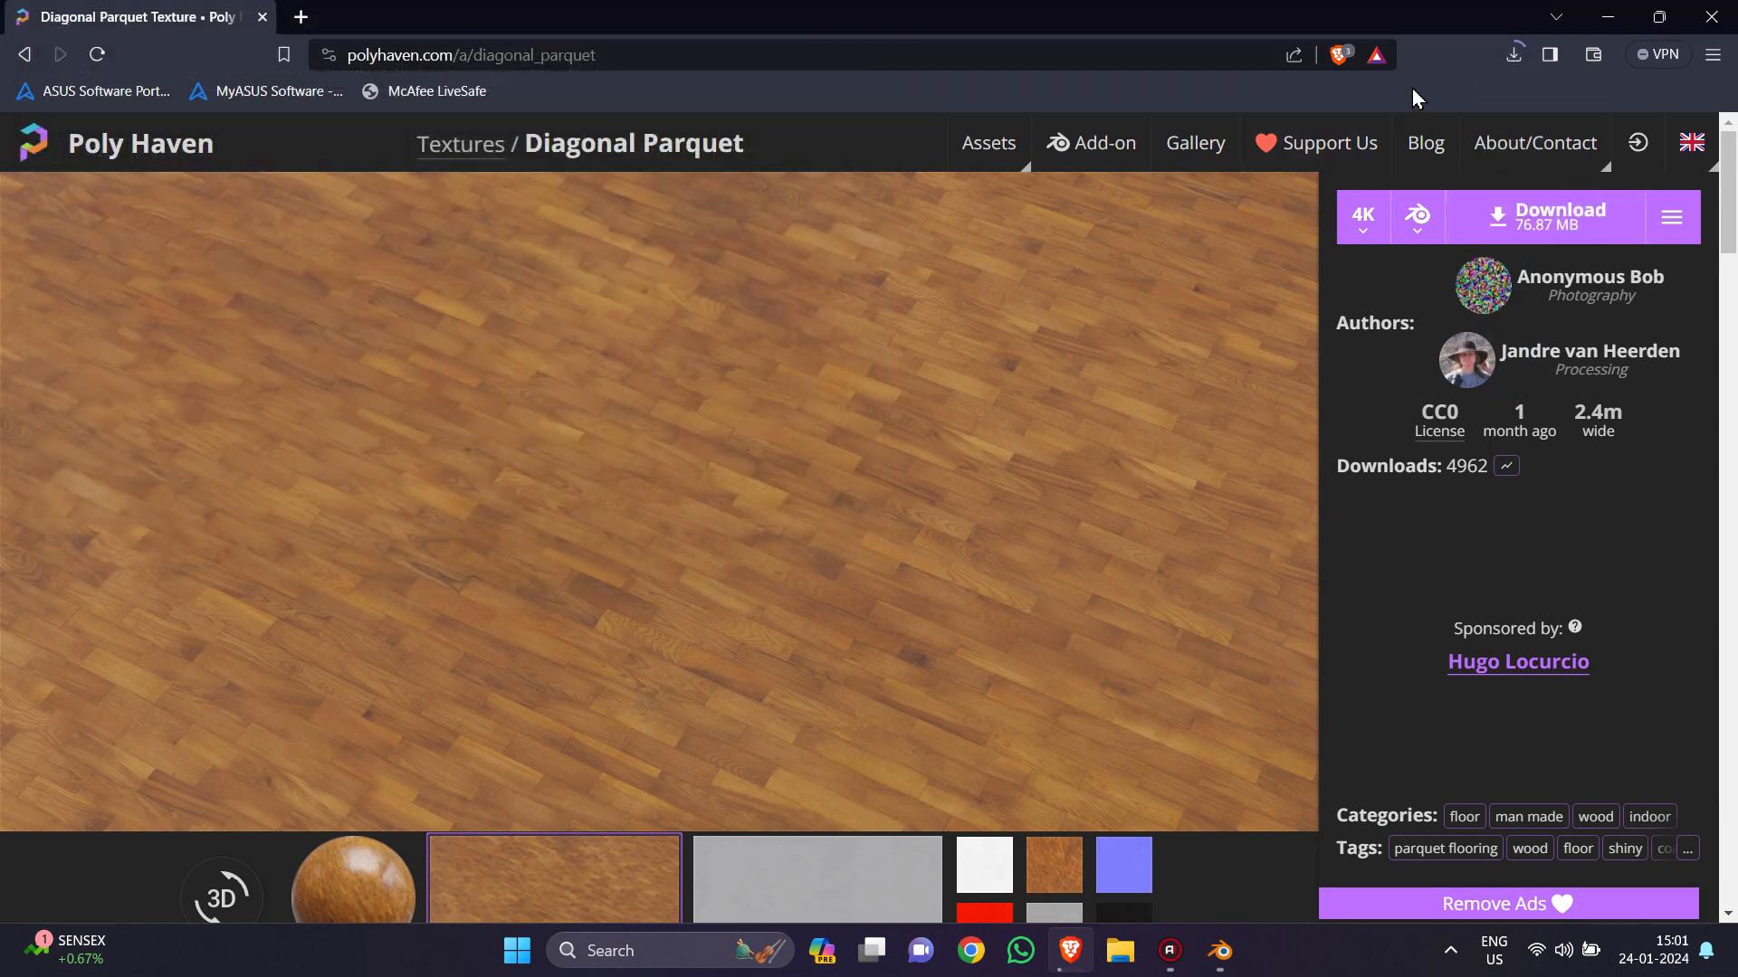
pyautogui.click(1515, 54)
pyautogui.click(1517, 54)
# Step: Switch back to Blender and create a new material for the sculpted plane
pyautogui.click(1220, 950)
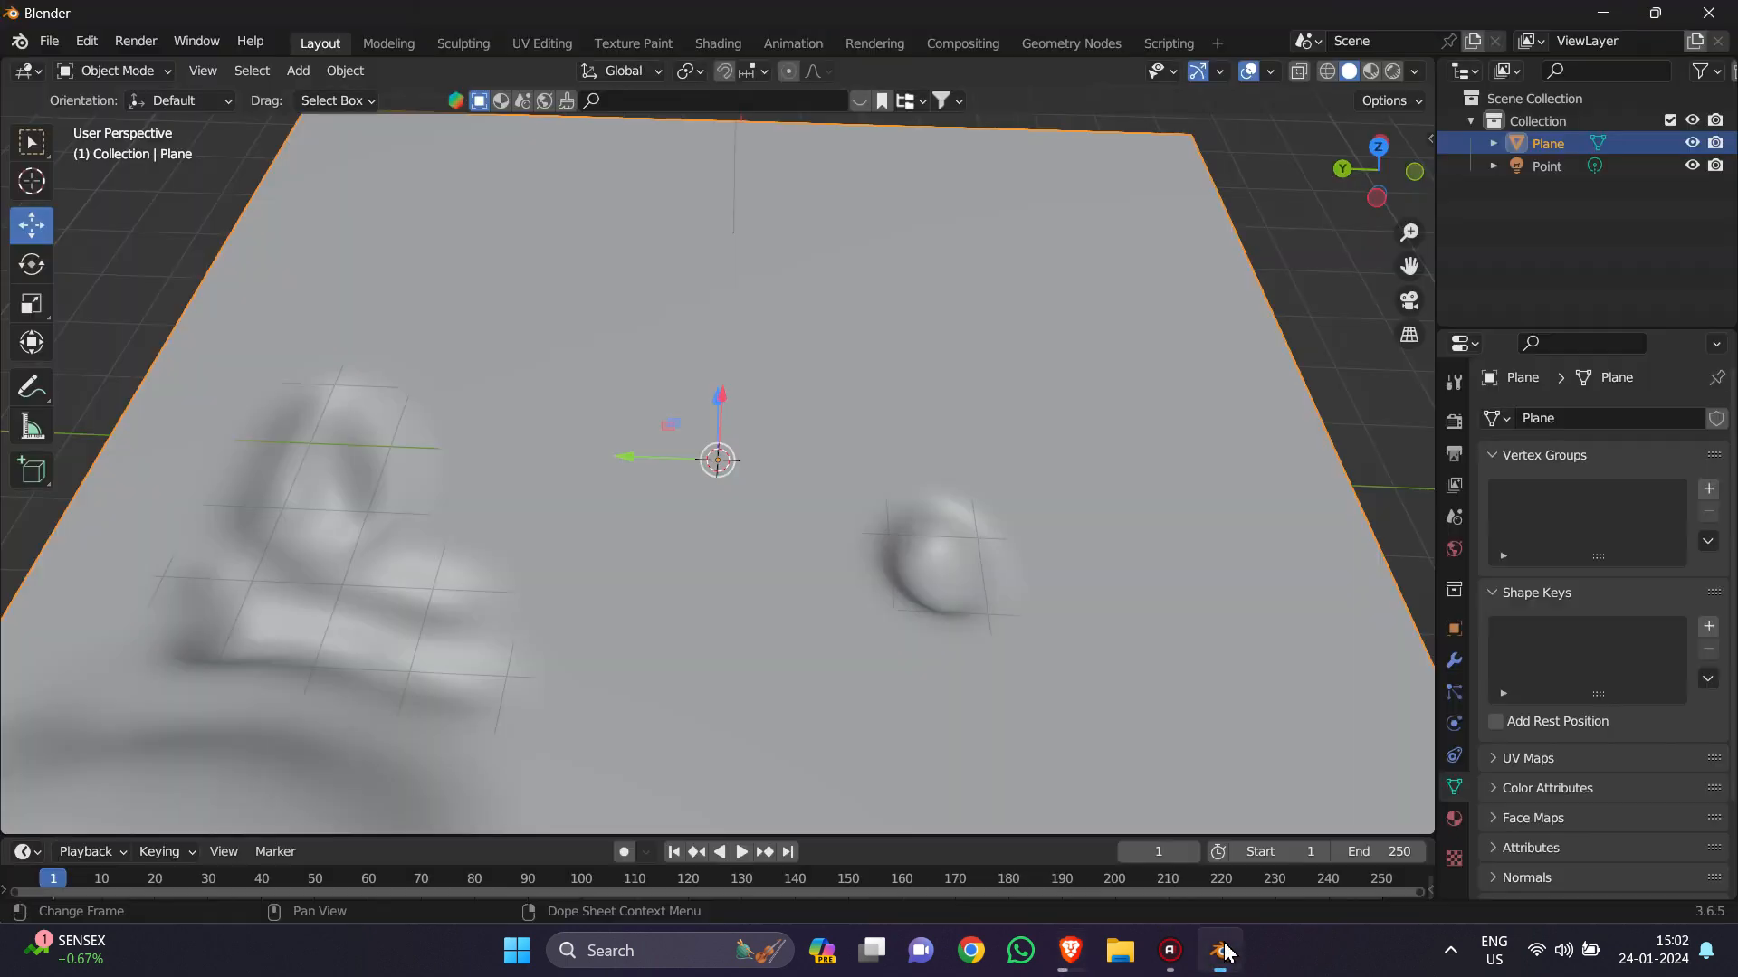
pyautogui.moveTo(1378, 177)
pyautogui.mouseDown()
pyautogui.moveTo(1382, 217)
pyautogui.moveTo(1389, 198)
pyautogui.mouseUp()
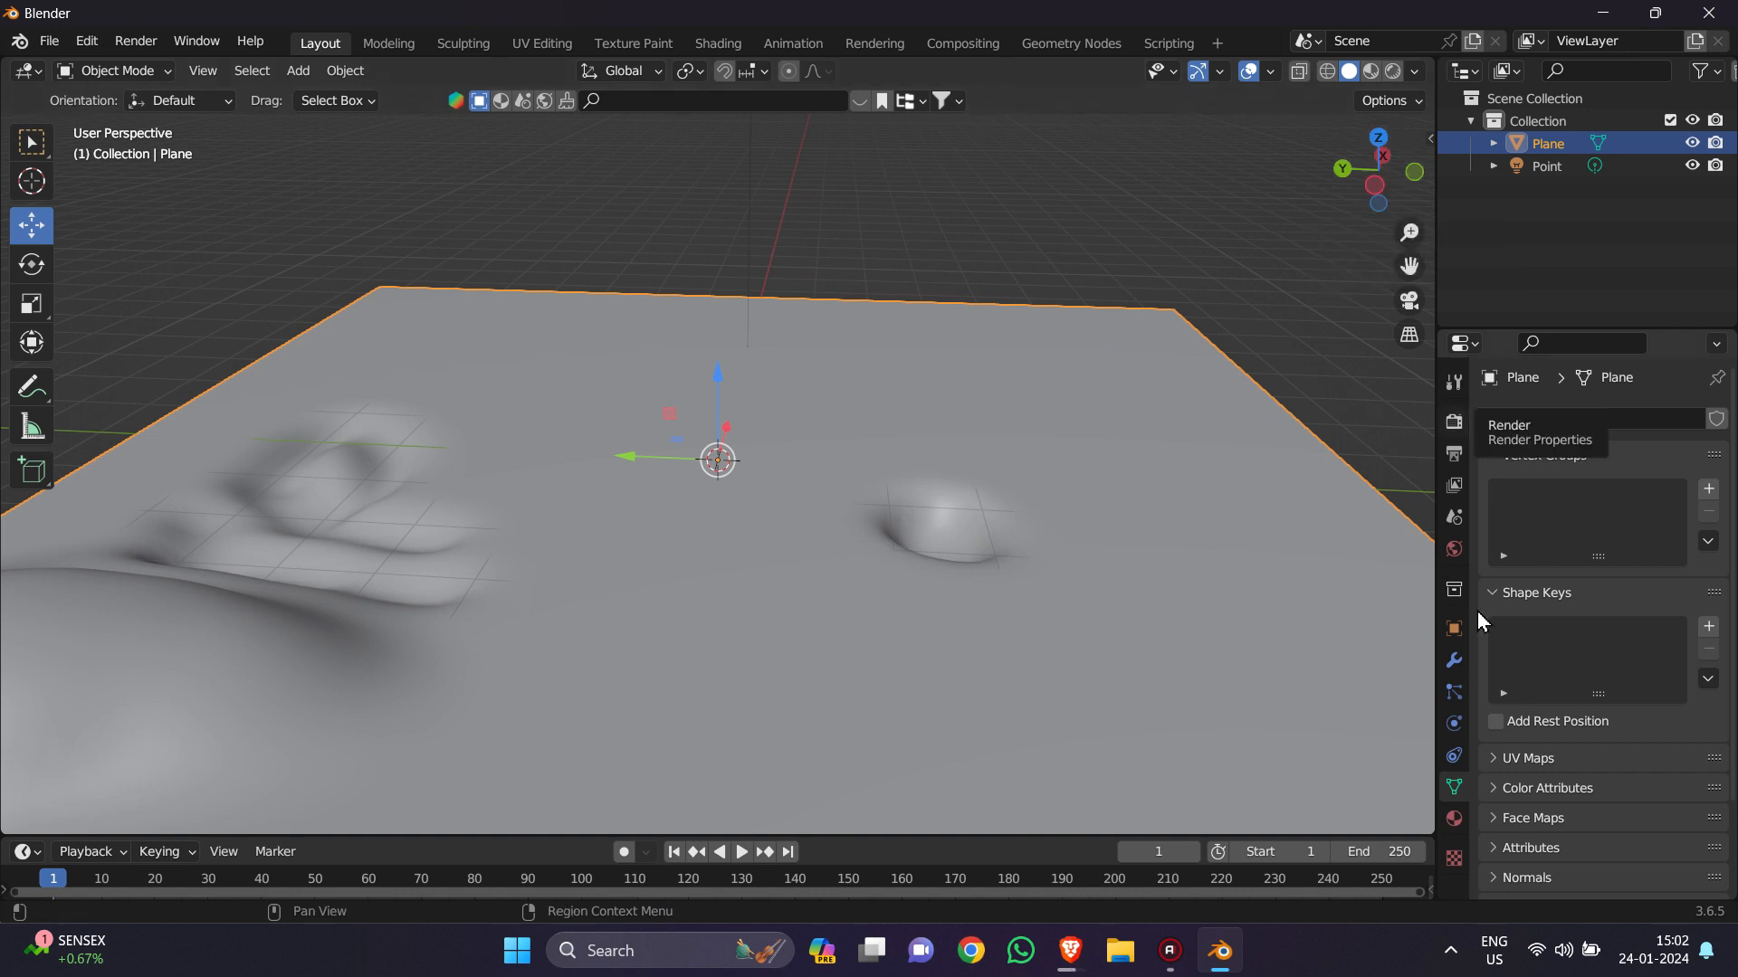
pyautogui.click(1453, 822)
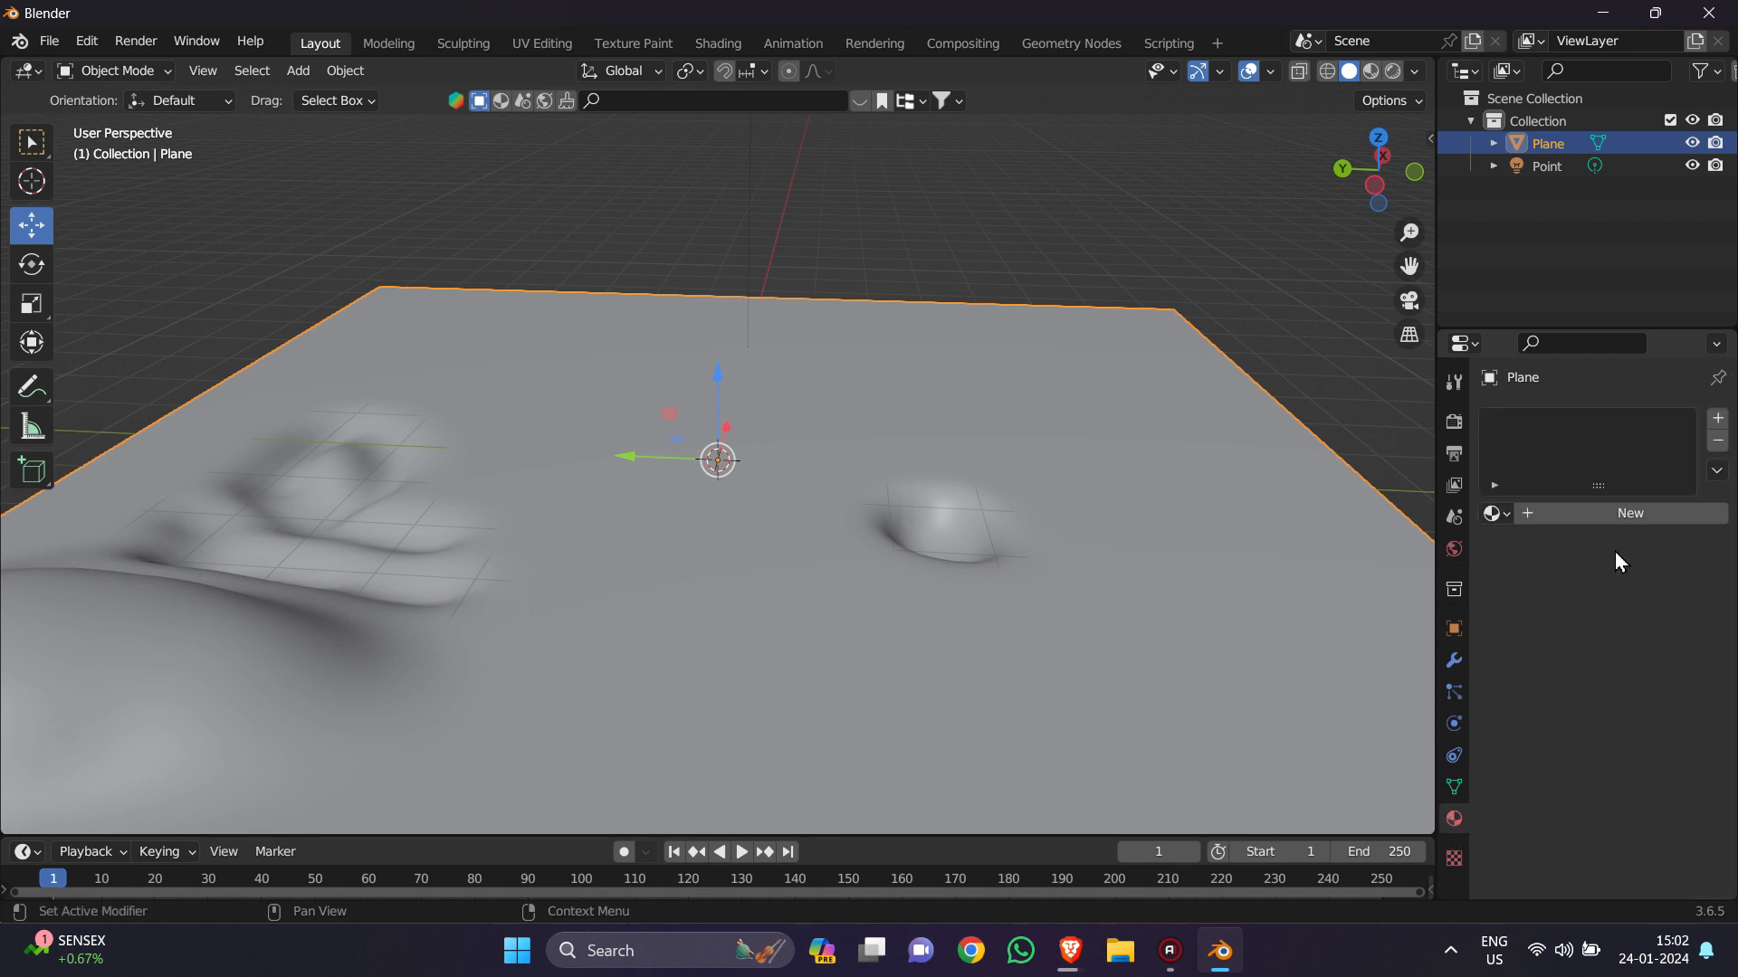
pyautogui.click(1640, 513)
pyautogui.scroll(-5, 1541, 778)
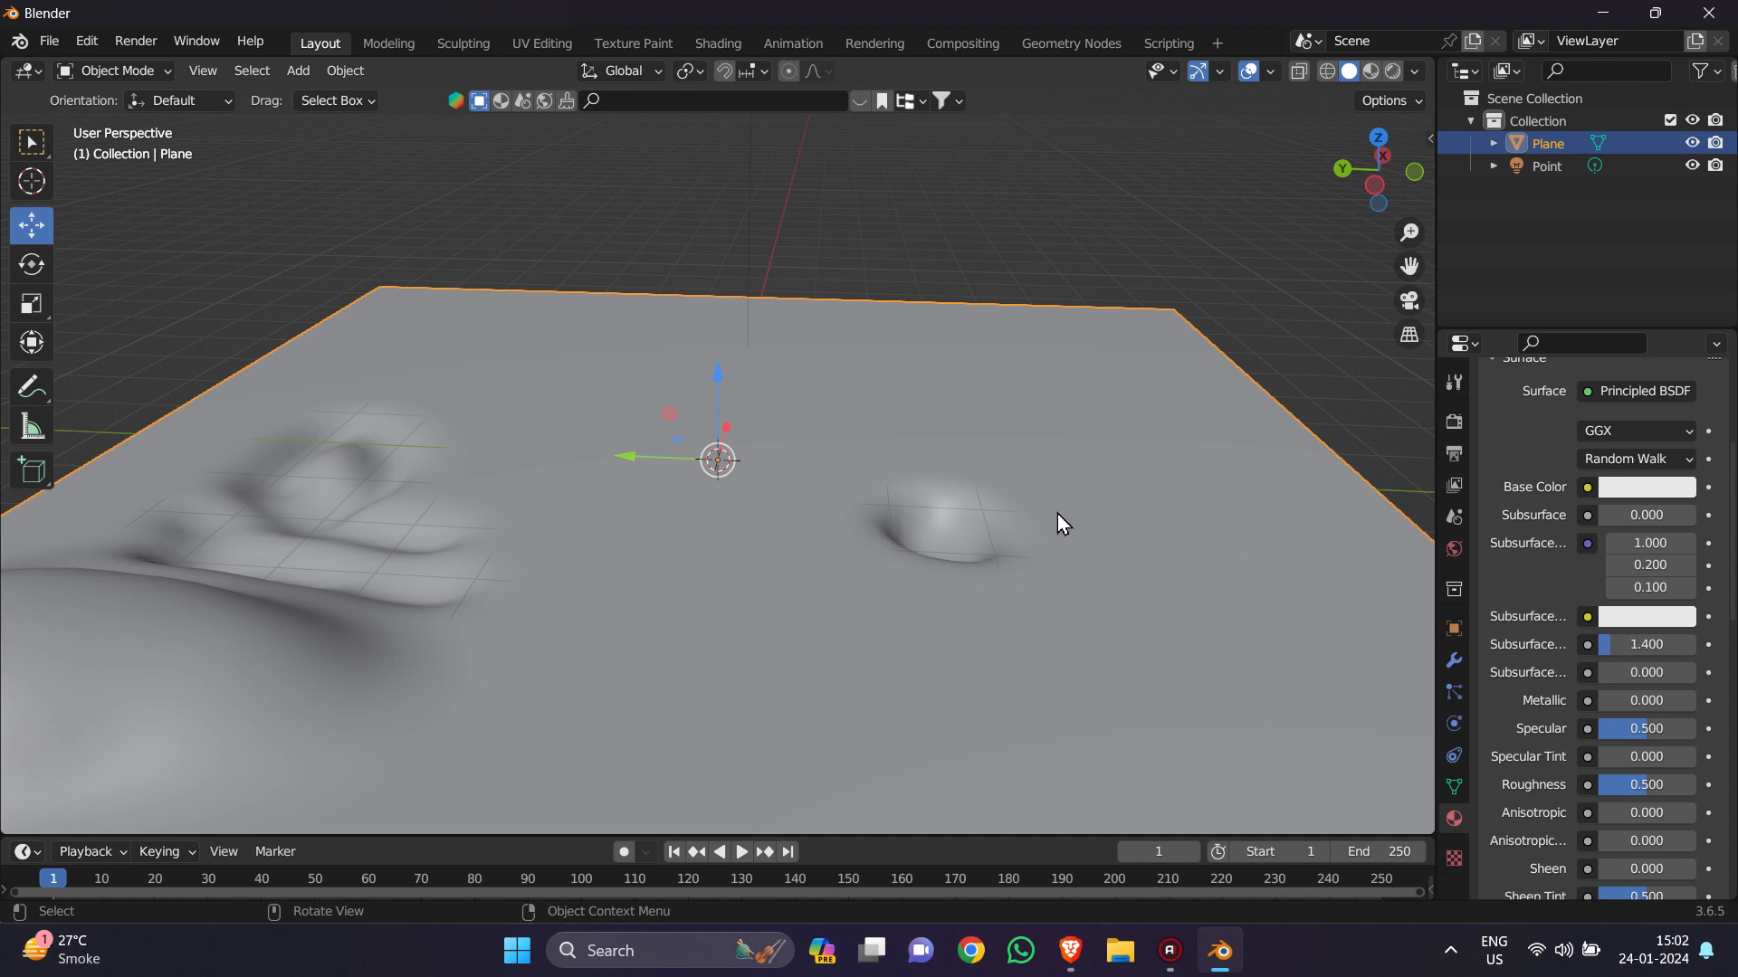
pyautogui.scroll(5, 1544, 604)
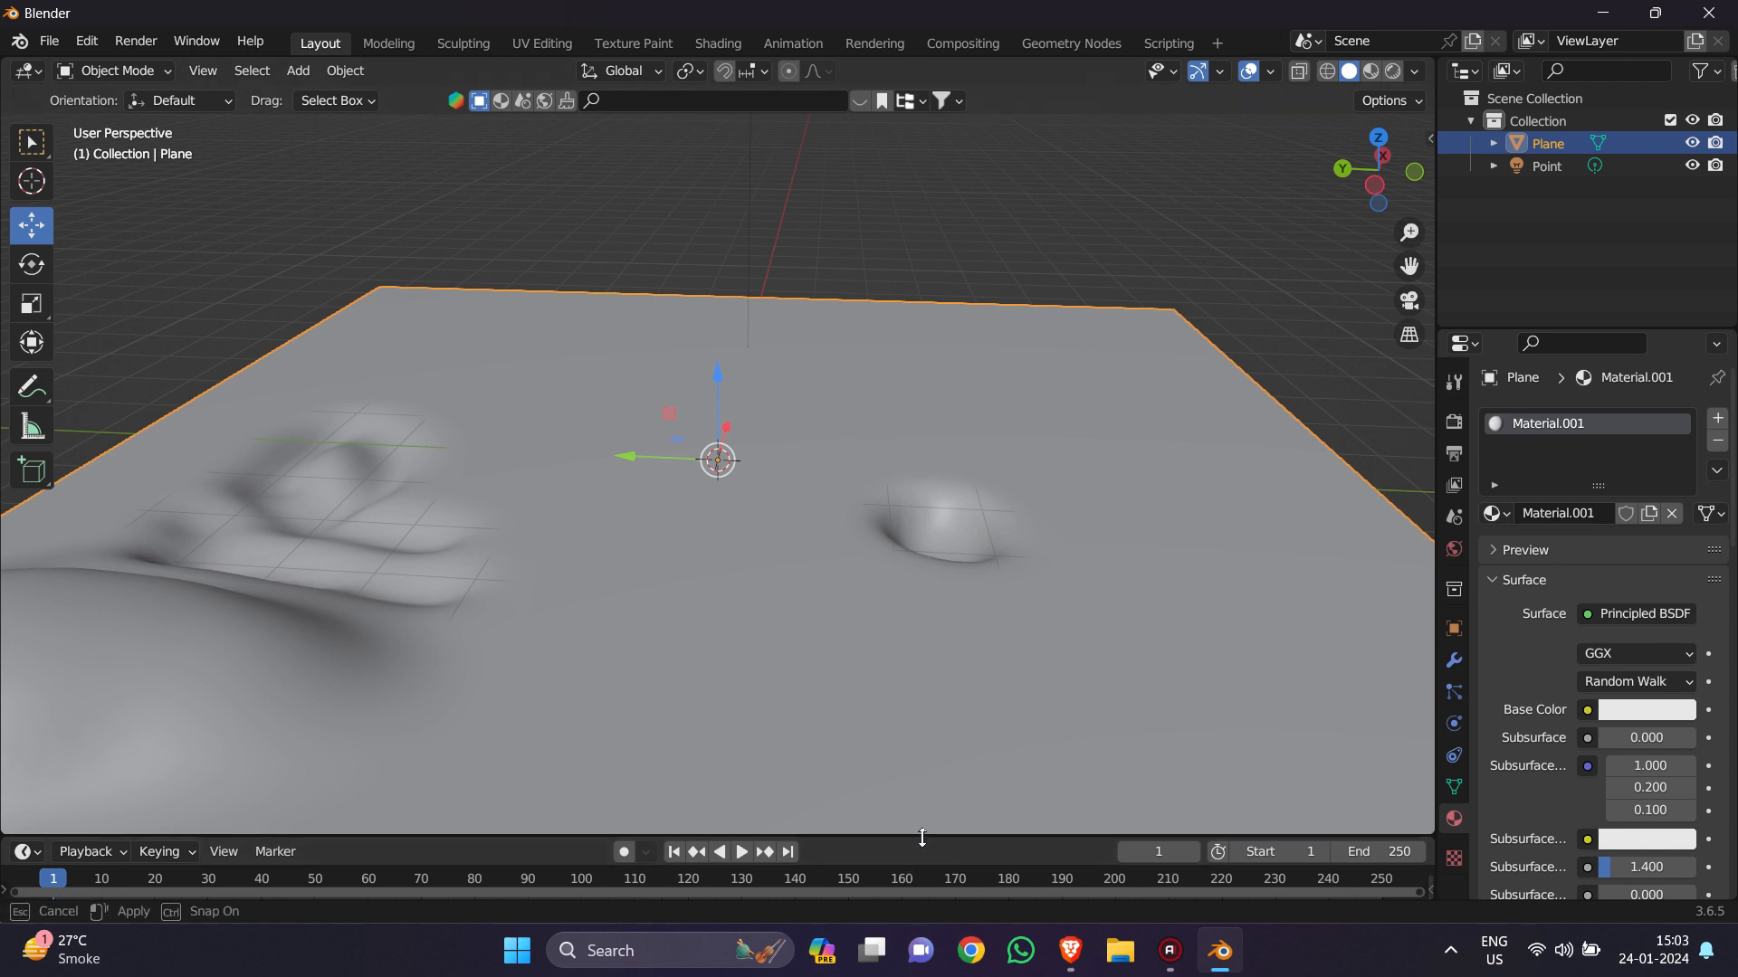
# Step: Enlarge the timeline area to nearly half the window height and change it to the Shader Editor
pyautogui.moveTo(922, 838); pyautogui.dragTo(939, 596)
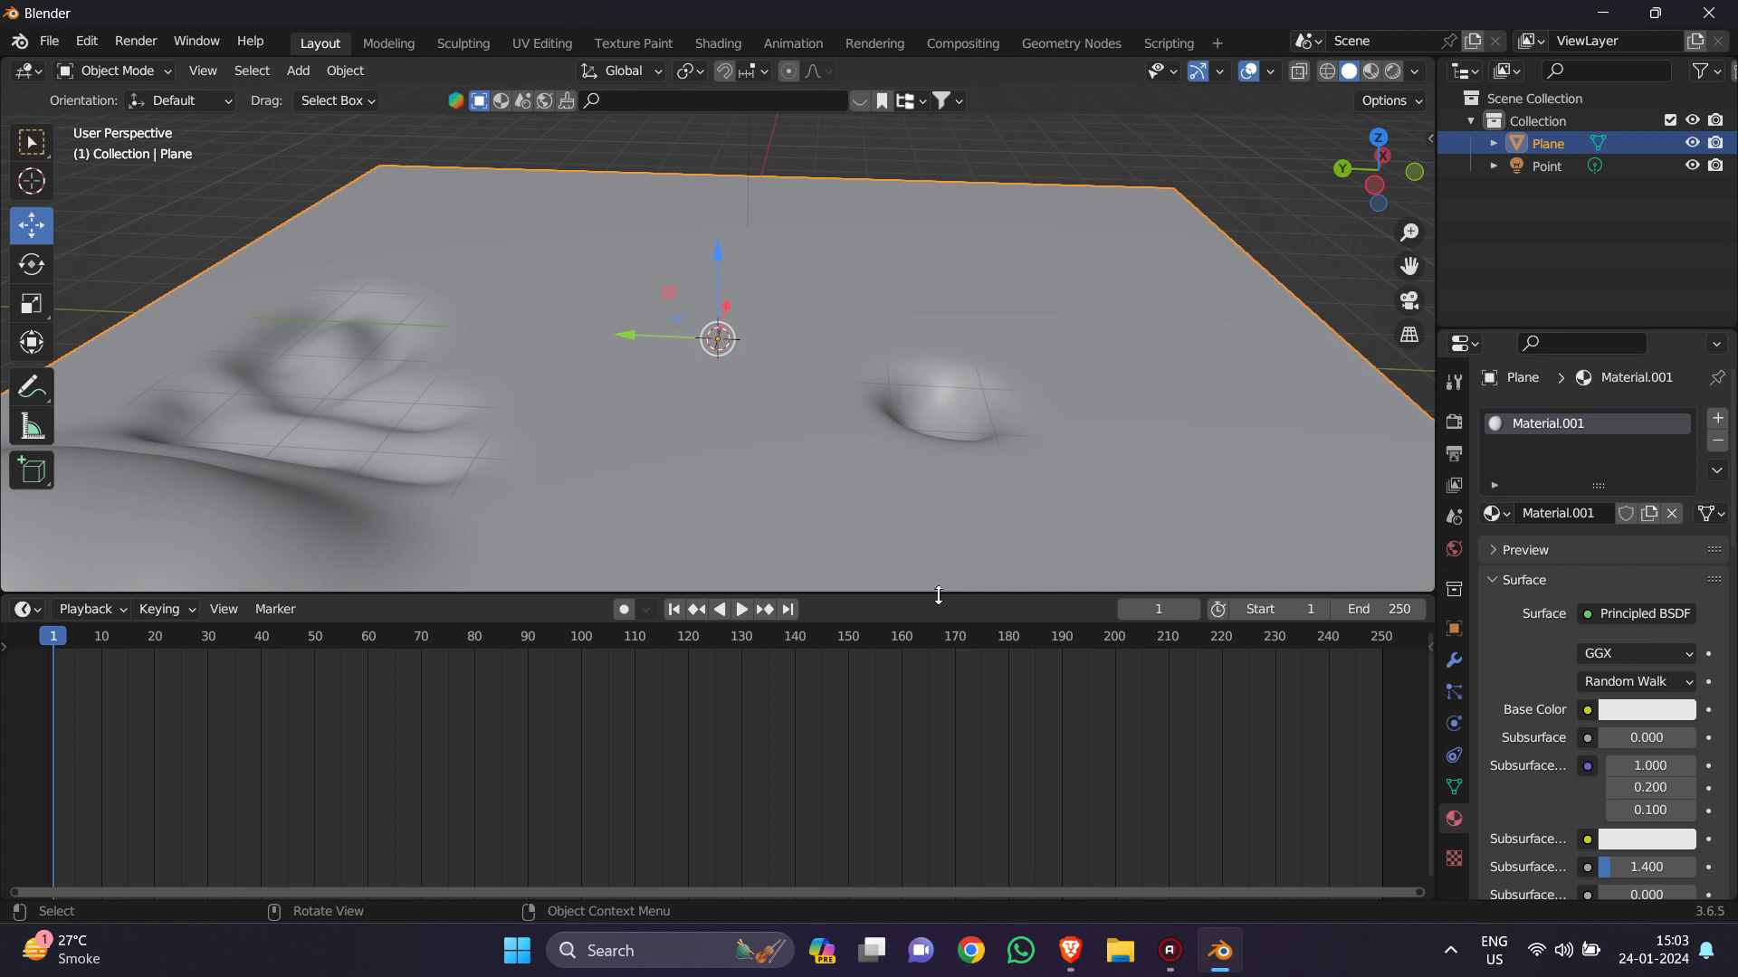
pyautogui.click(42, 617)
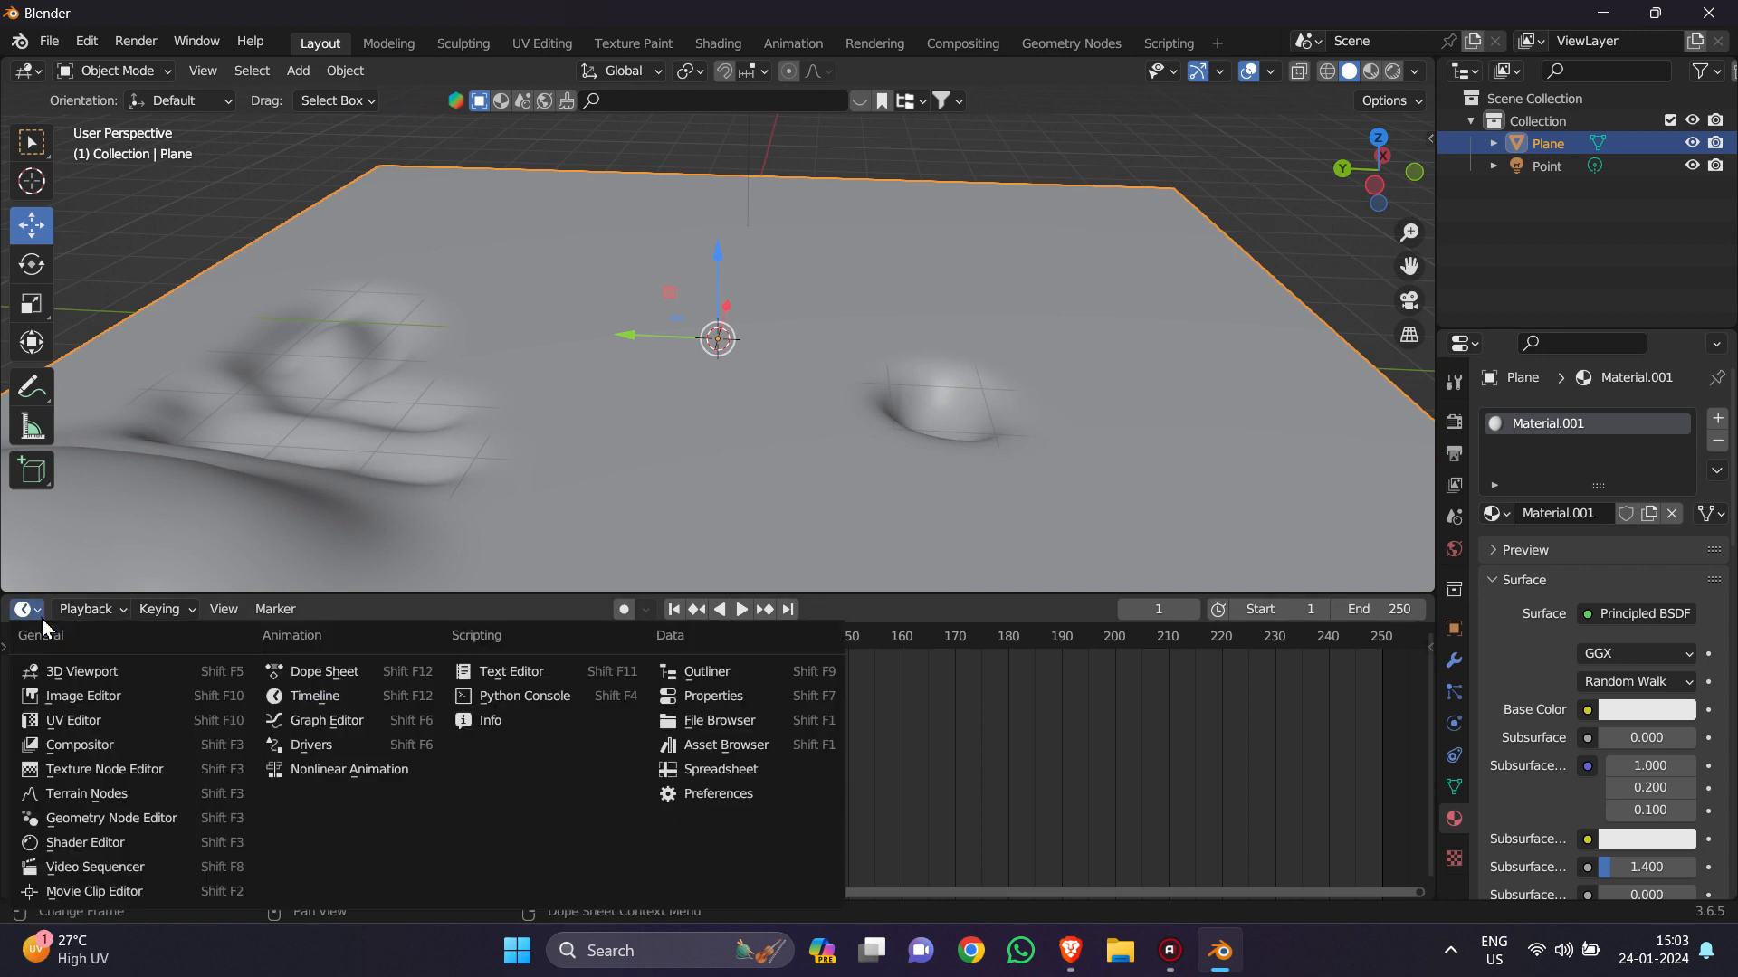
pyautogui.click(145, 839)
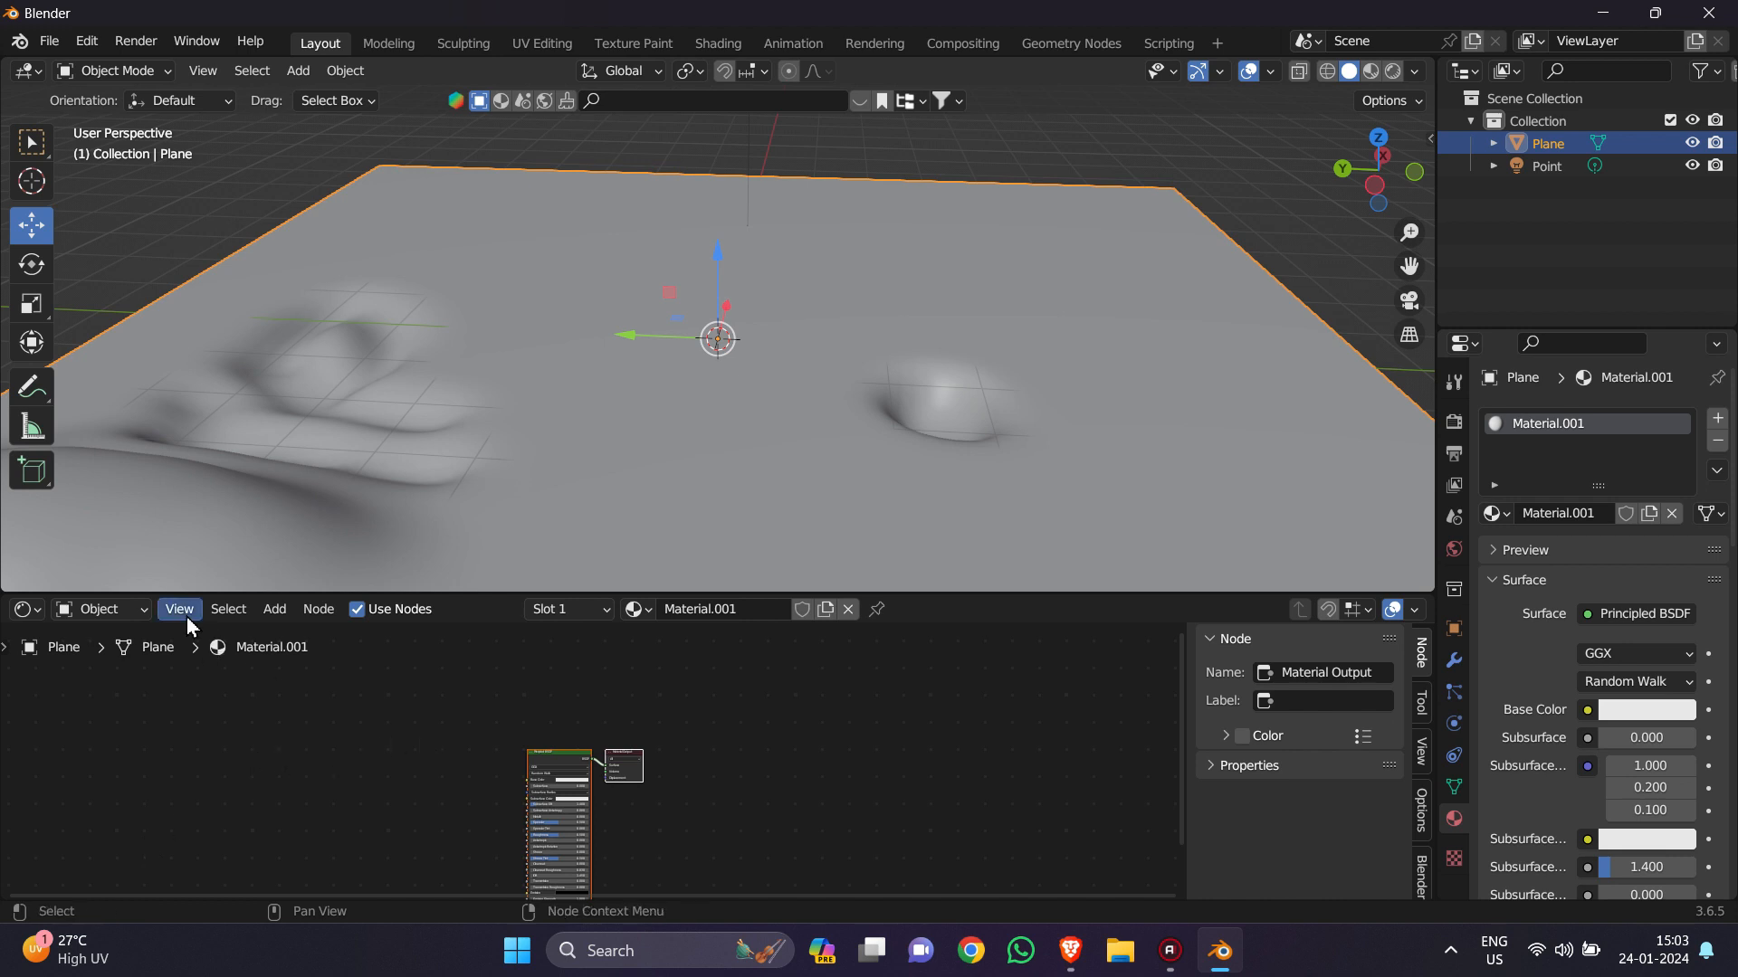
pyautogui.click(27, 610)
pyautogui.click(32, 615)
pyautogui.click(27, 609)
pyautogui.click(1462, 345)
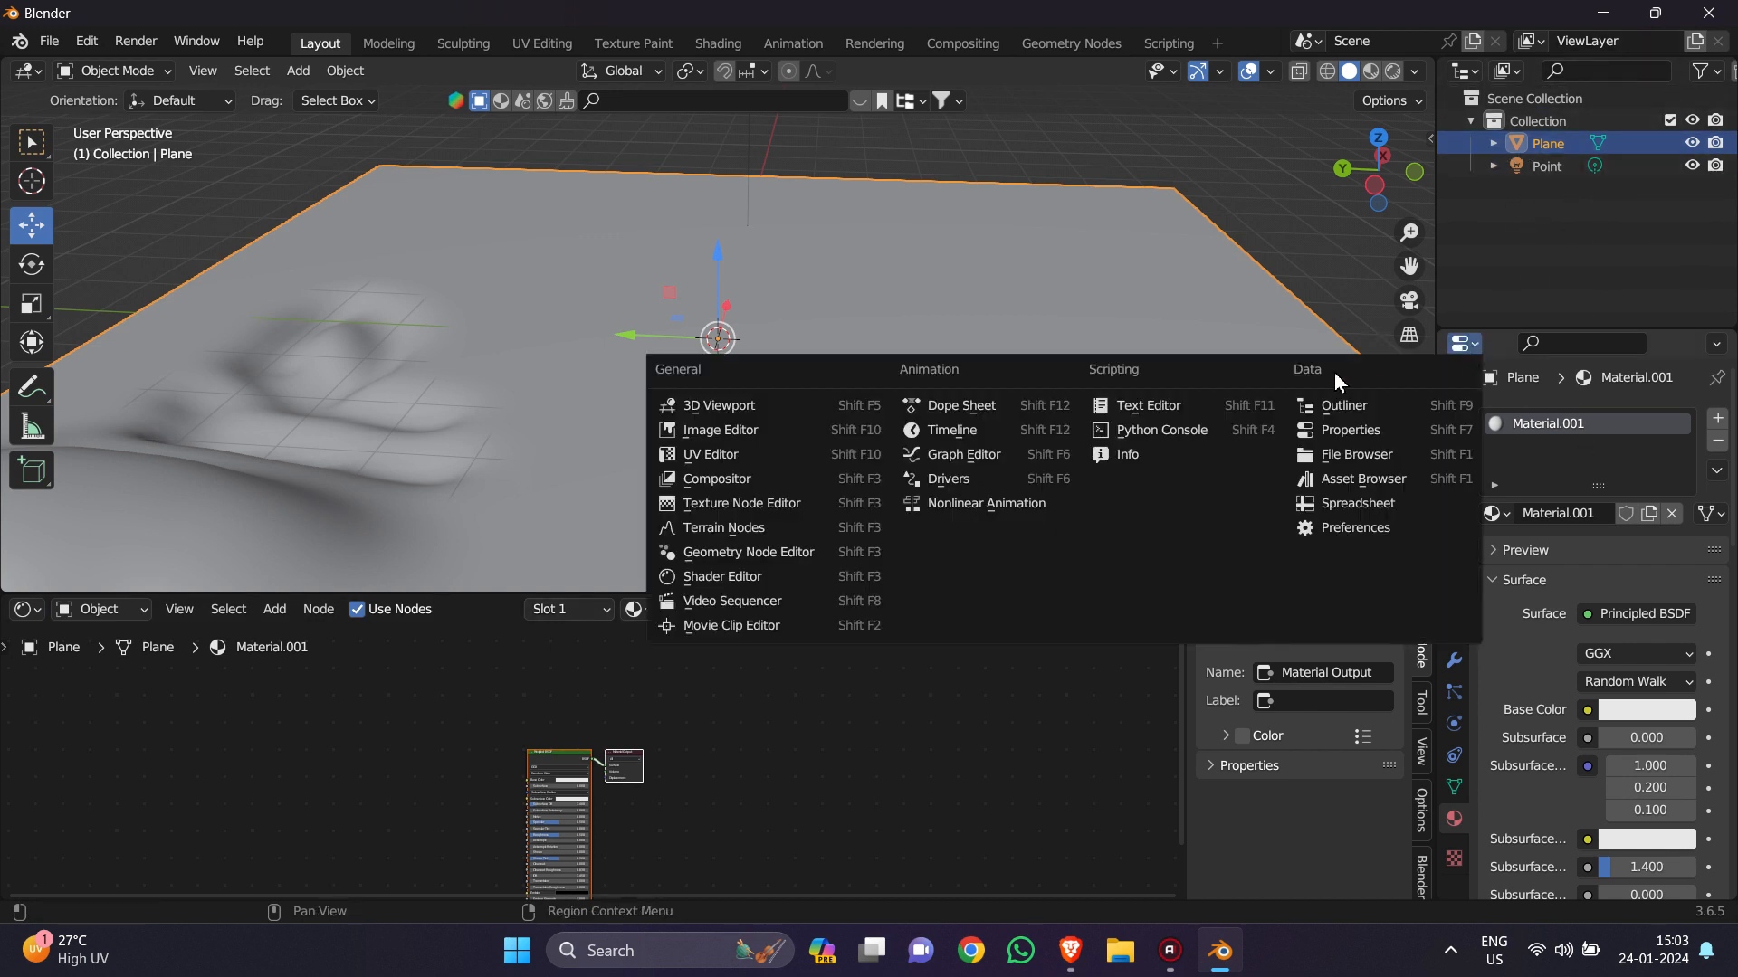
pyautogui.click(1437, 432)
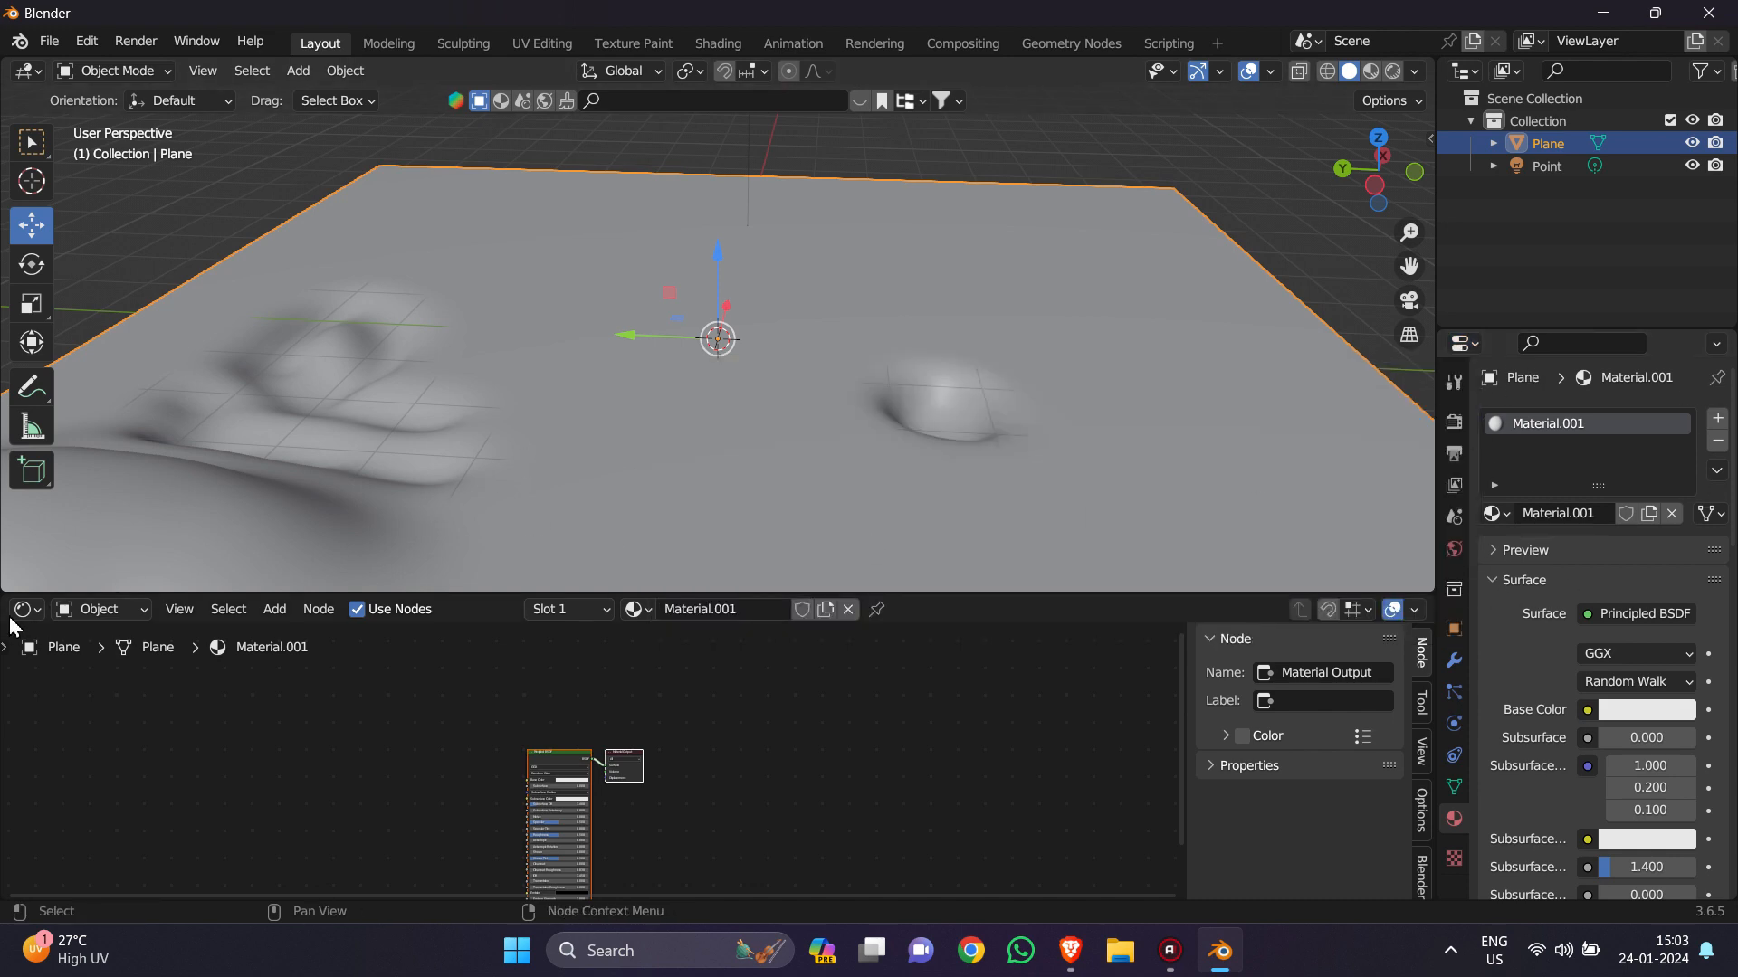
pyautogui.click(81, 609)
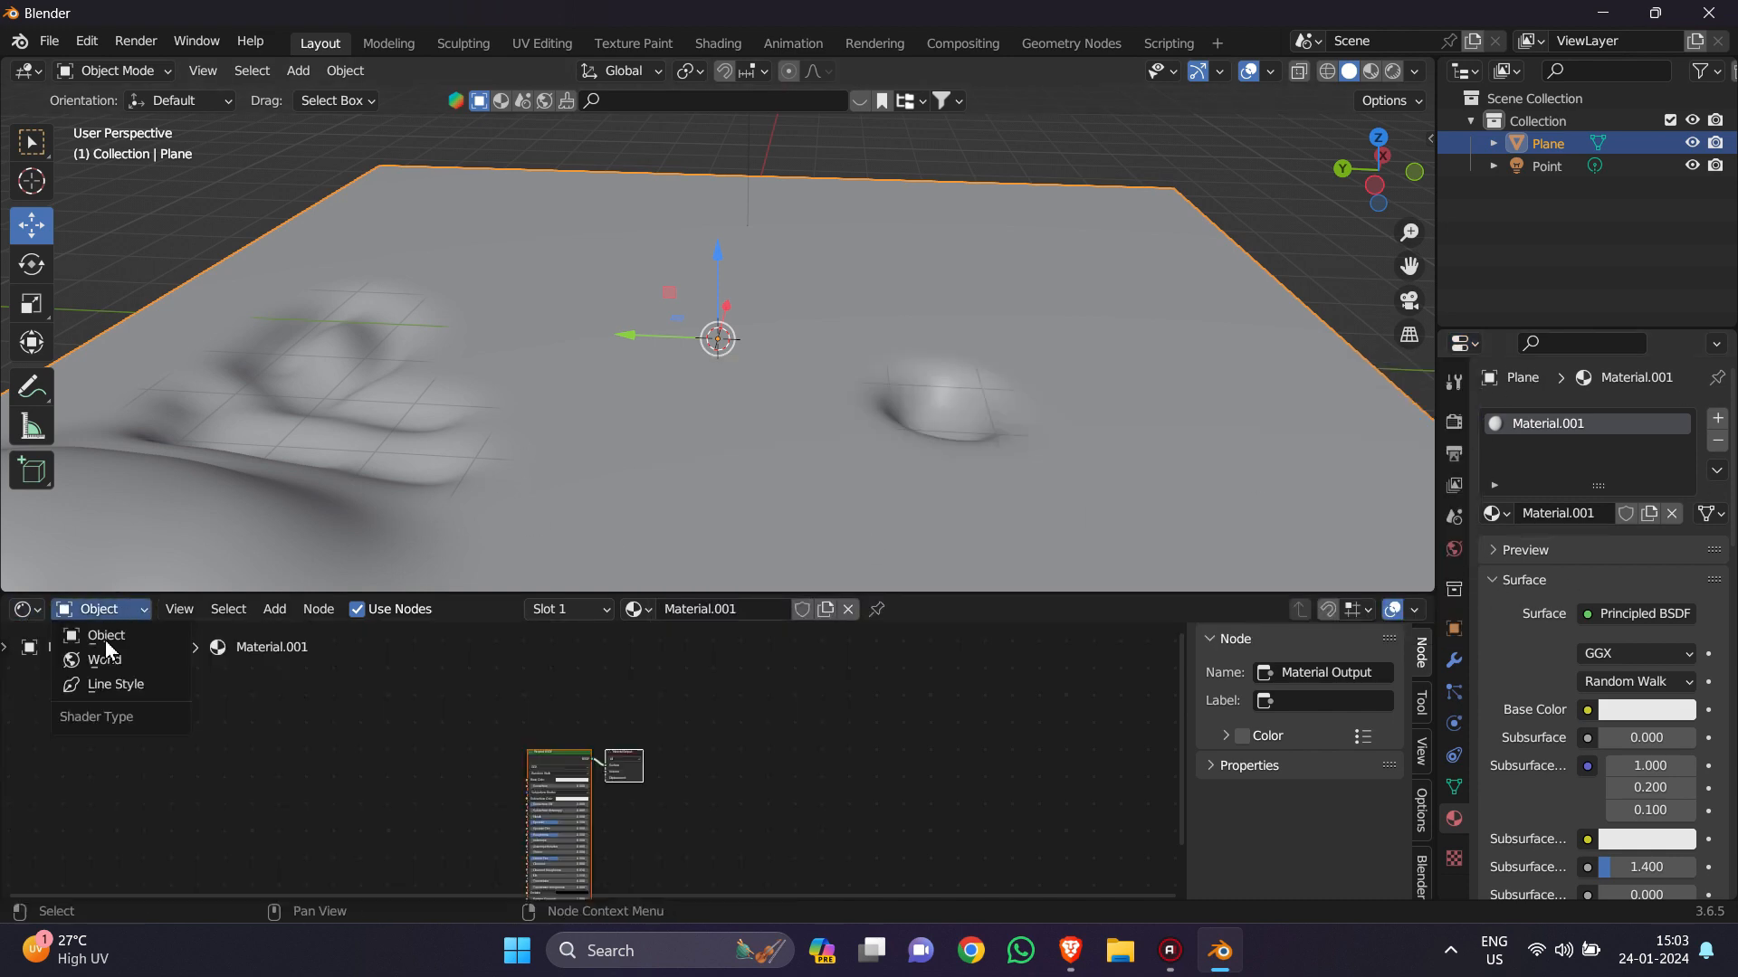
pyautogui.click(29, 611)
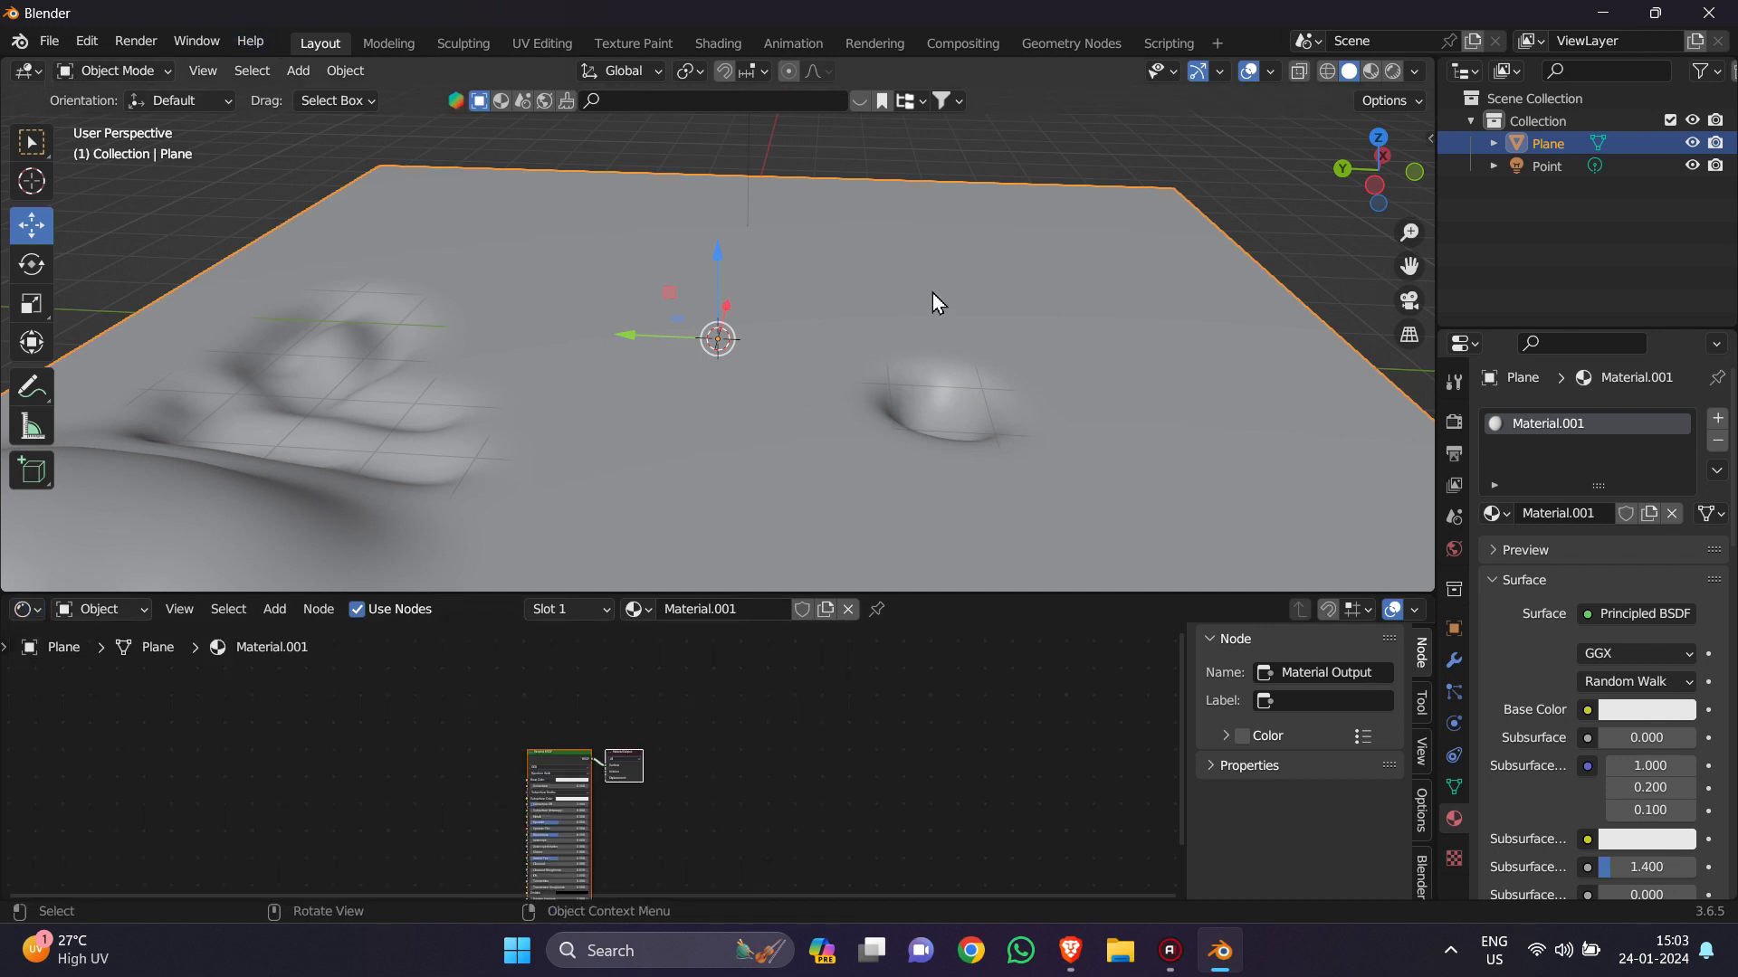
# Step: Change the lower area to a 3D Viewport showing the whole plane at an angle, and restore the Shader Editor
pyautogui.click(31, 606)
pyautogui.click(49, 665)
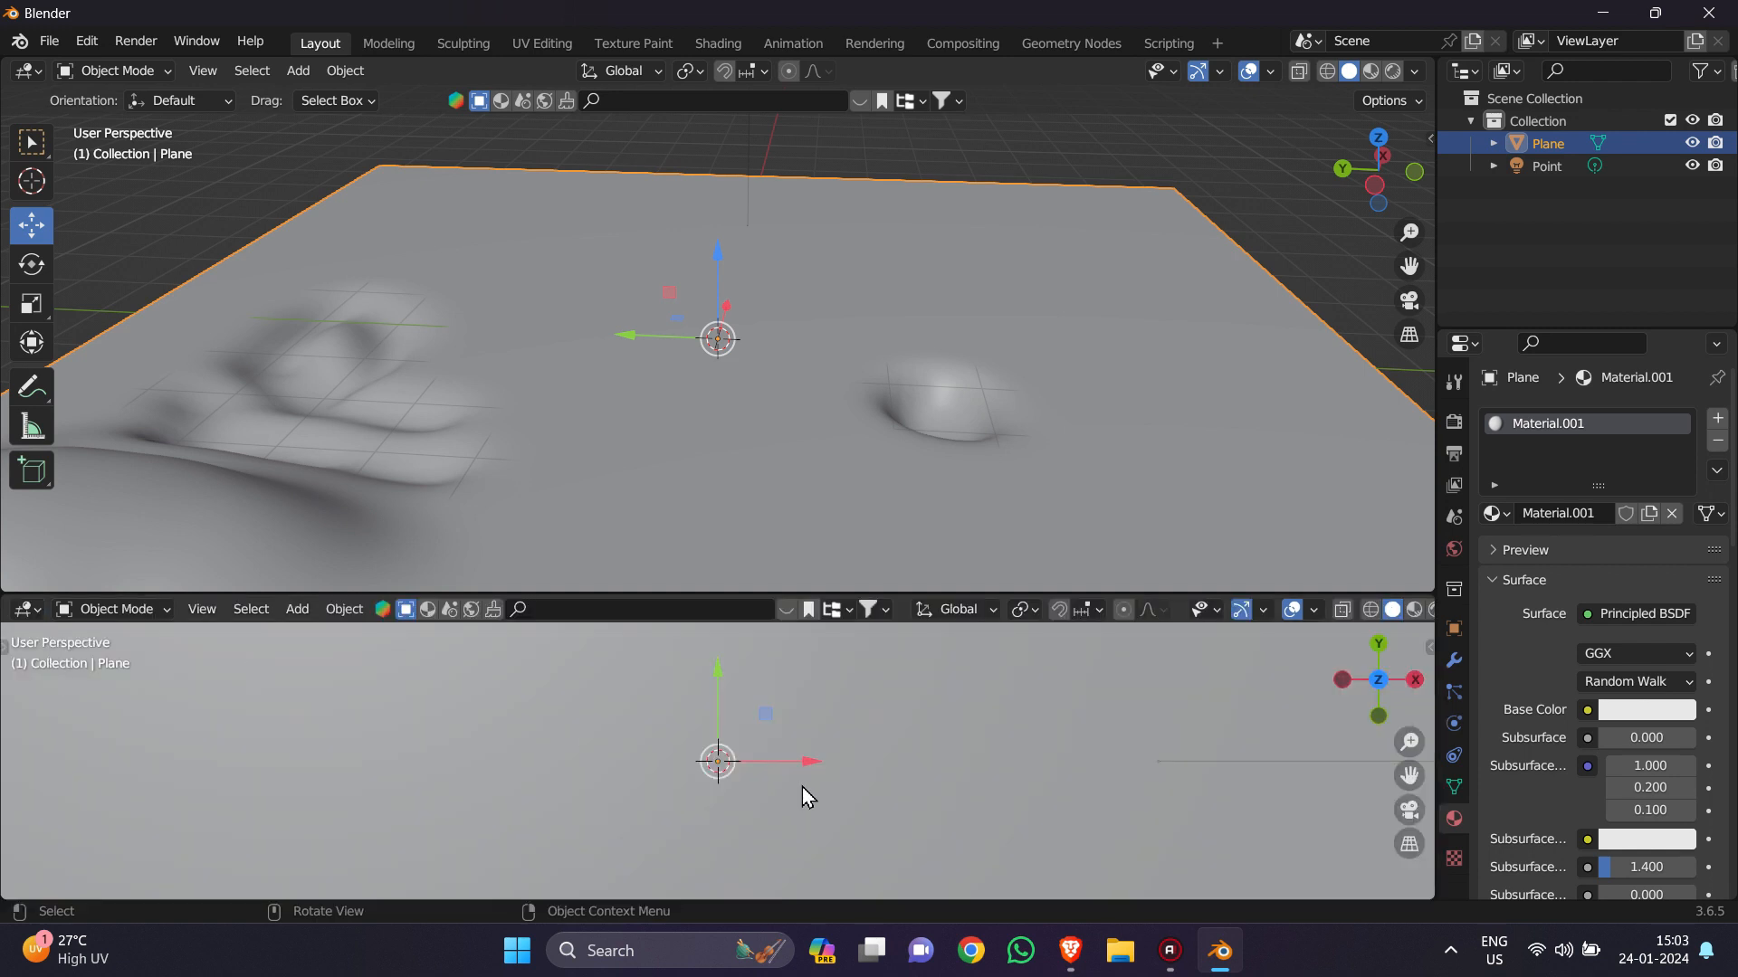
pyautogui.moveTo(1409, 742); pyautogui.dragTo(1409, 808)
pyautogui.moveTo(1389, 658); pyautogui.dragTo(1466, 538)
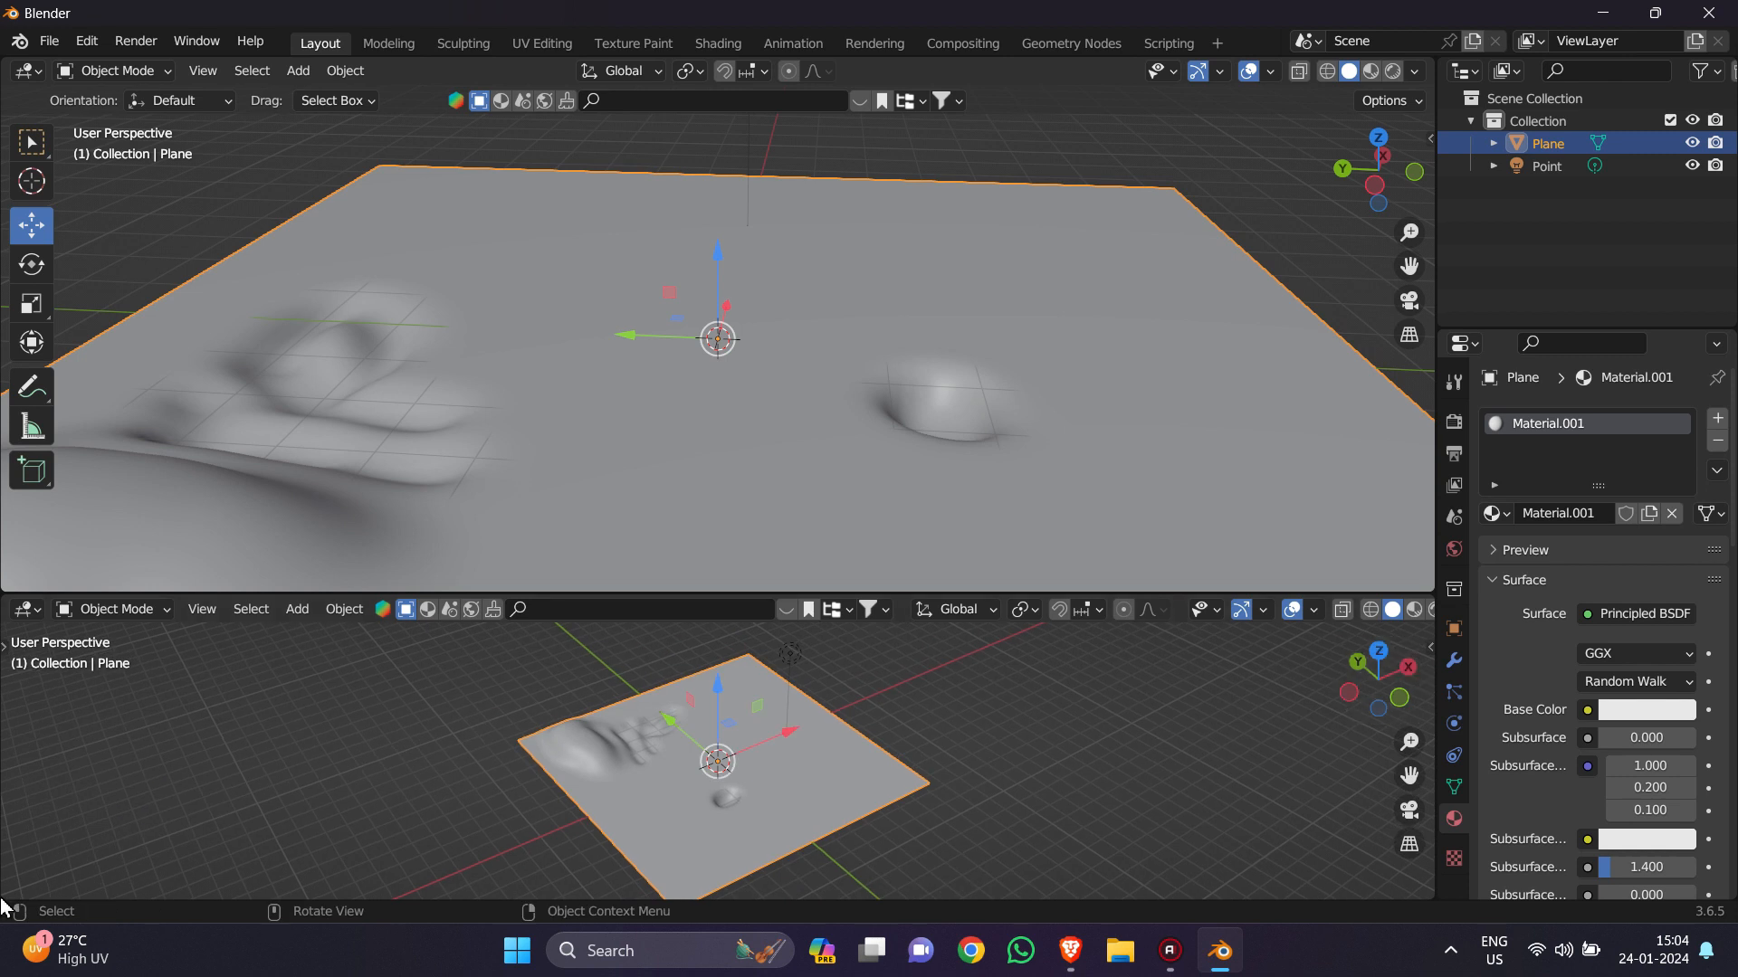
pyautogui.click(27, 612)
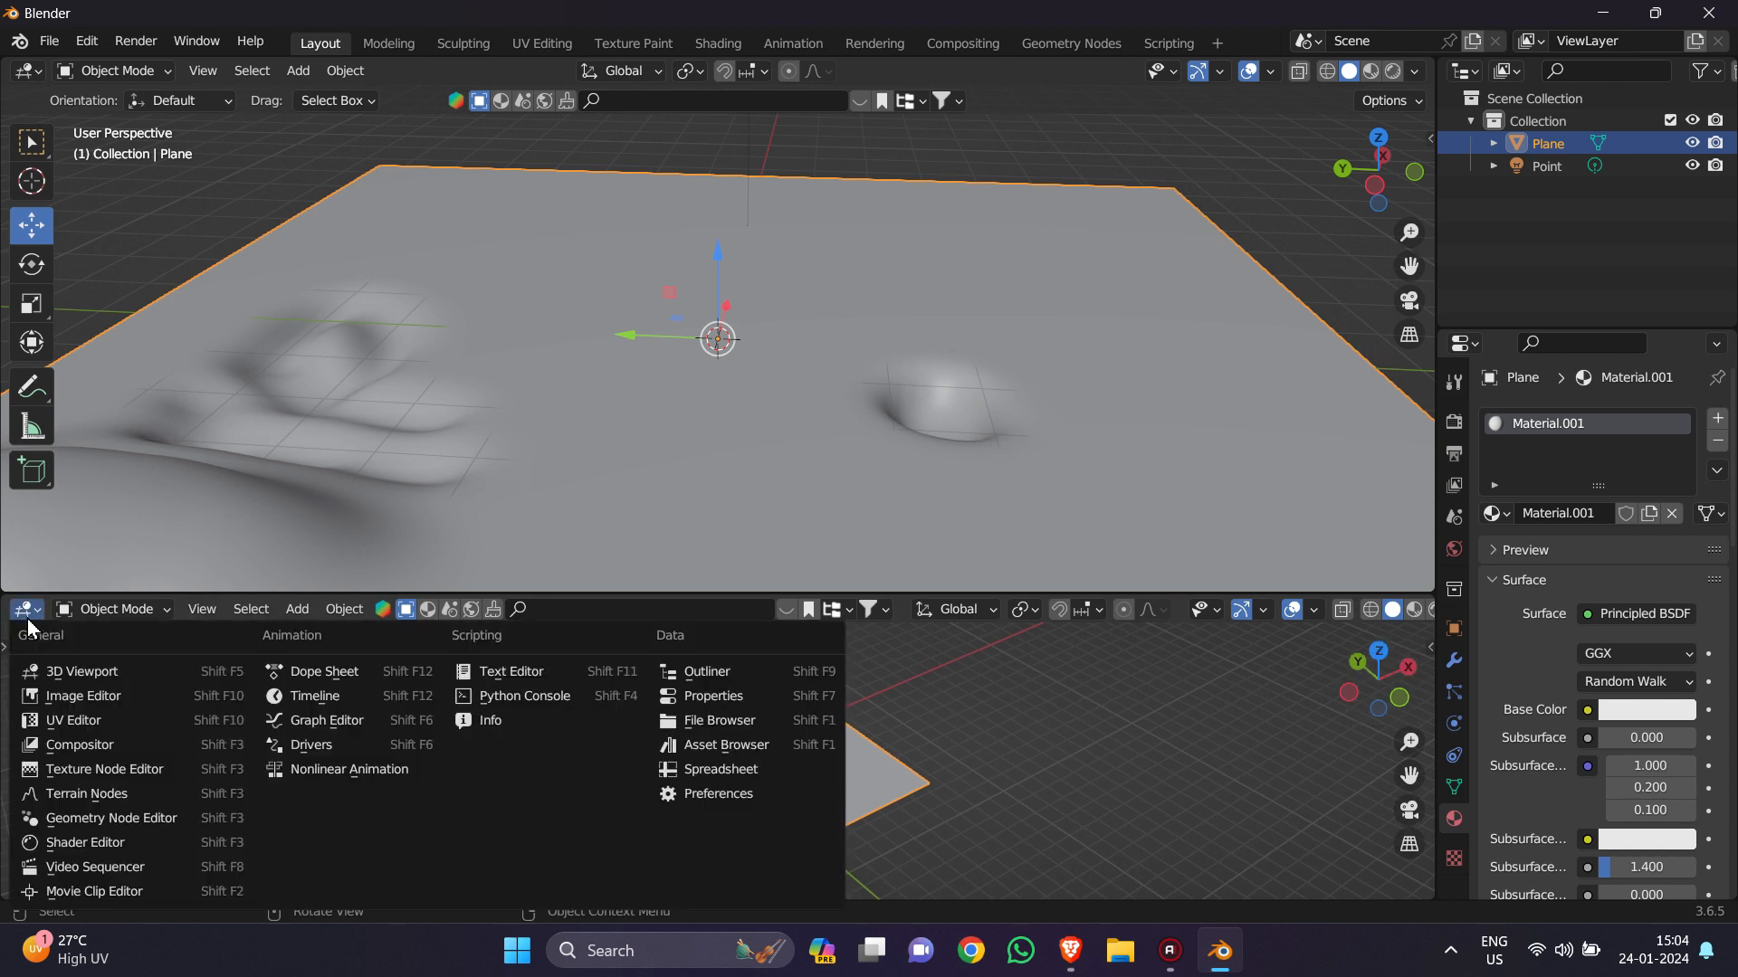
pyautogui.click(60, 844)
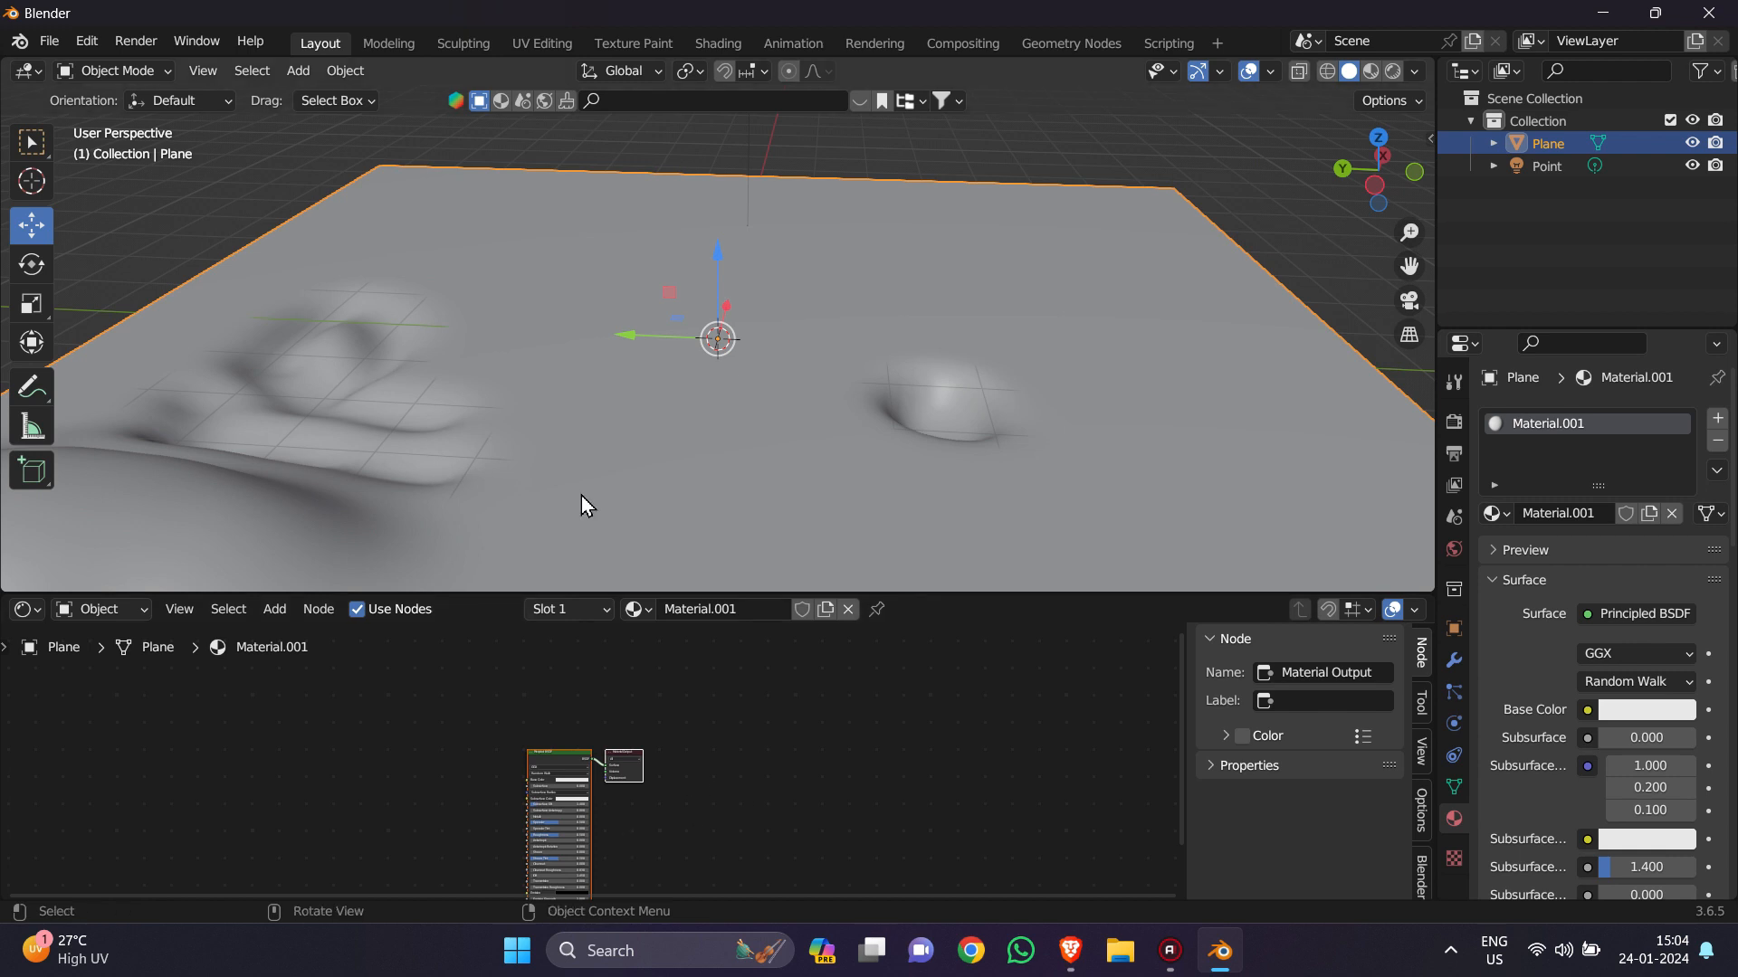
# Step: Spread the Principled BSDF and Material Output nodes apart in the Shader Editor
pyautogui.scroll(5, 683, 714)
pyautogui.scroll(1, 695, 714)
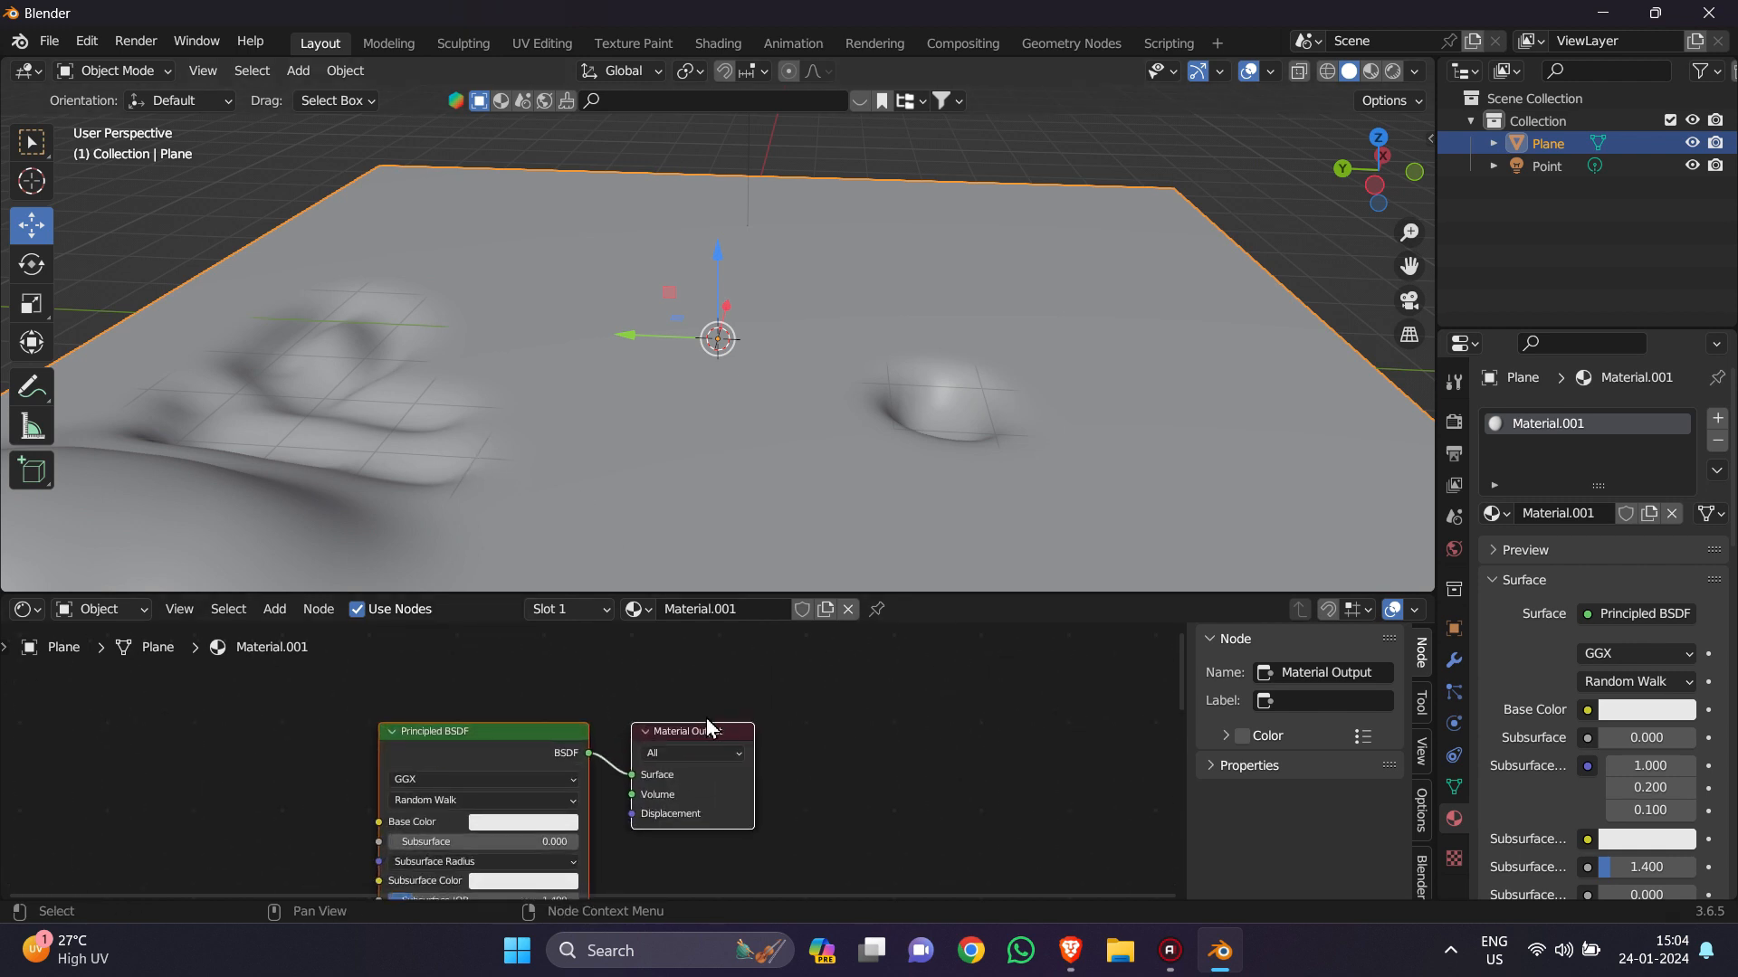
pyautogui.click(856, 802)
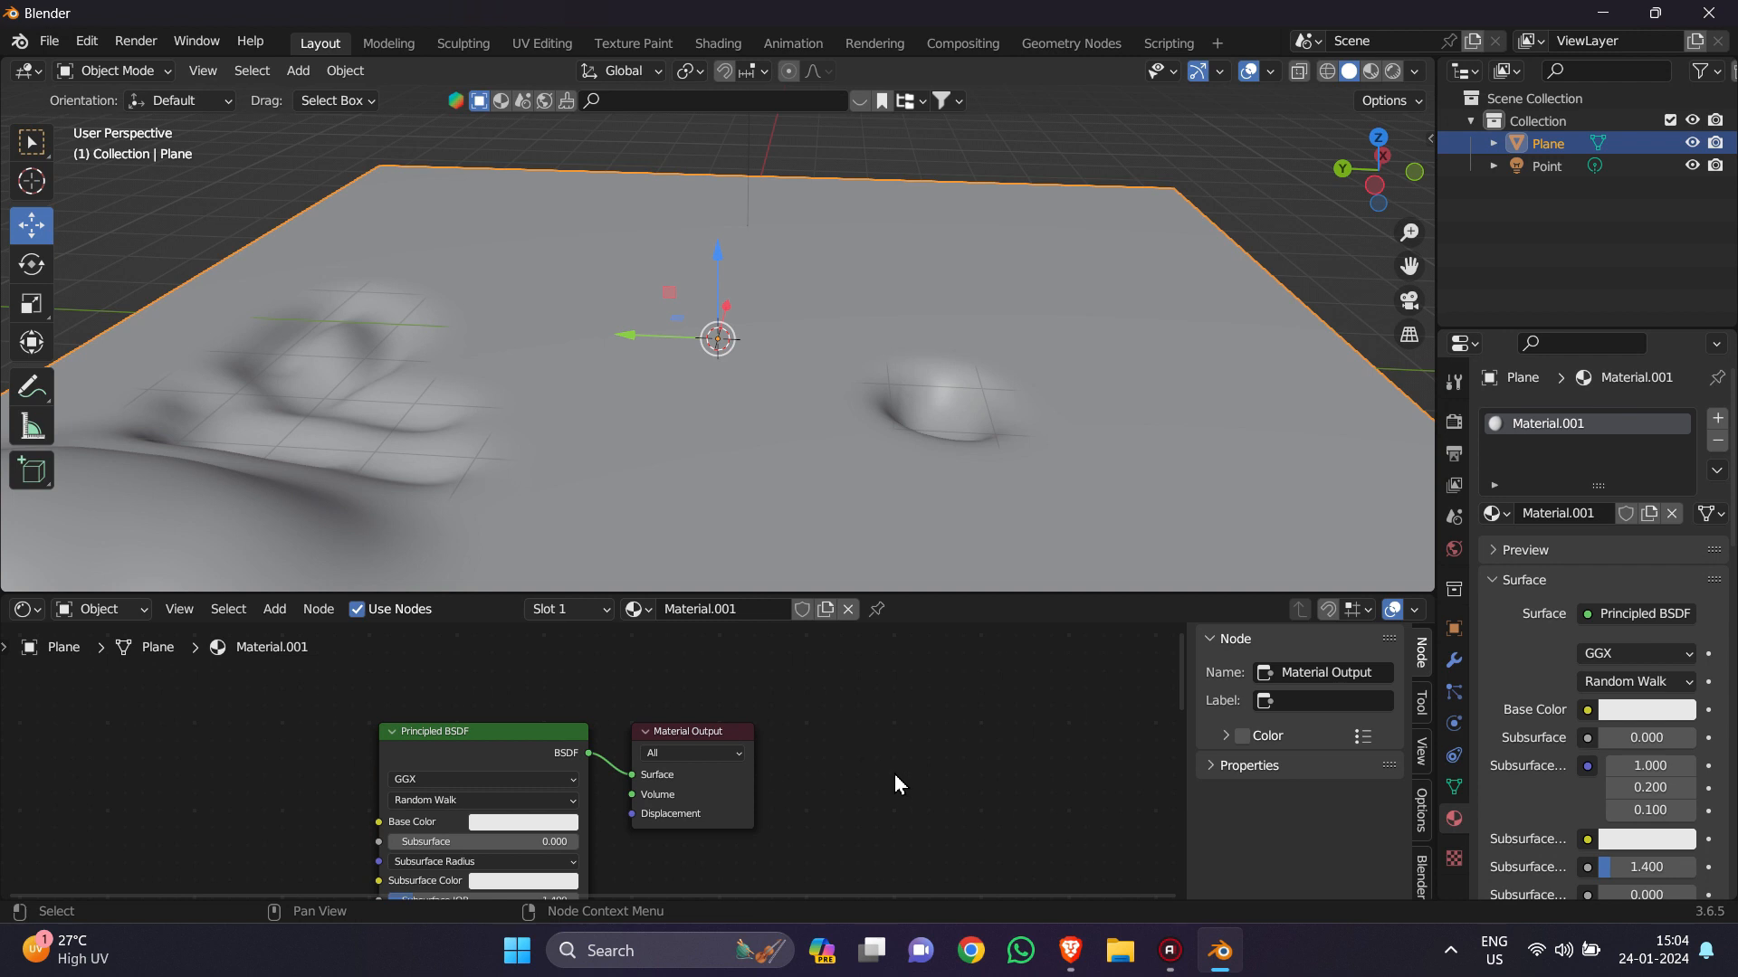
pyautogui.moveTo(743, 780); pyautogui.dragTo(1004, 755)
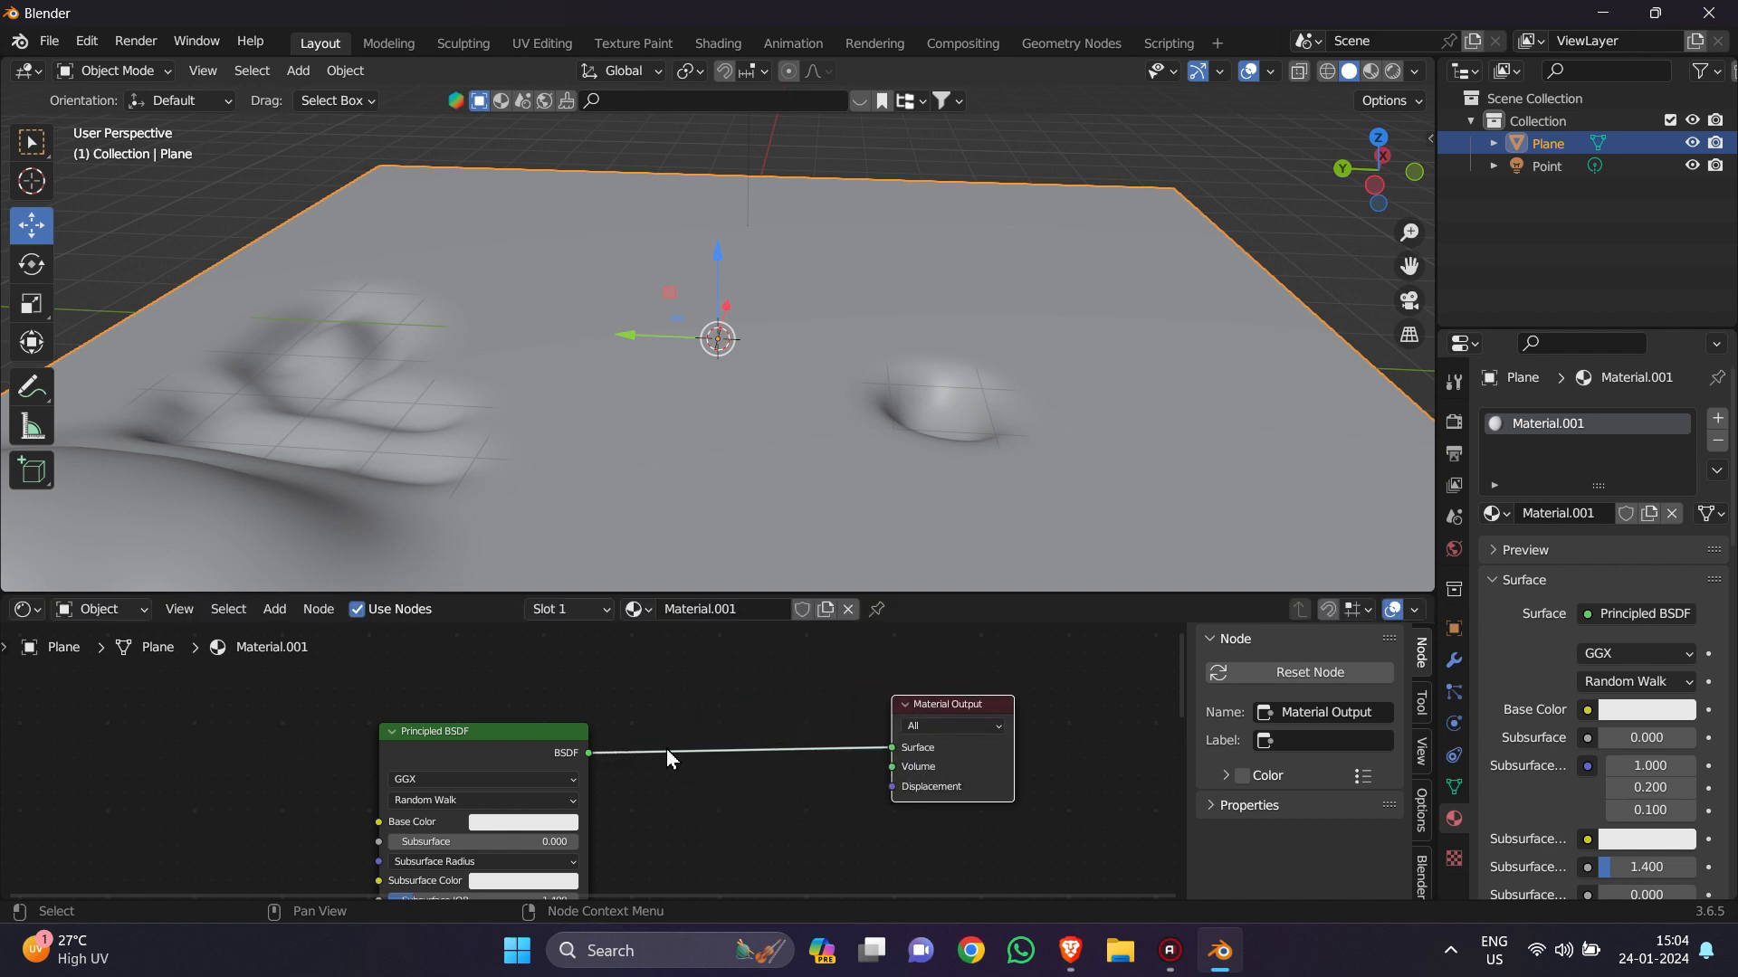
pyautogui.moveTo(460, 760); pyautogui.dragTo(633, 676)
pyautogui.moveTo(590, 693); pyautogui.dragTo(583, 698)
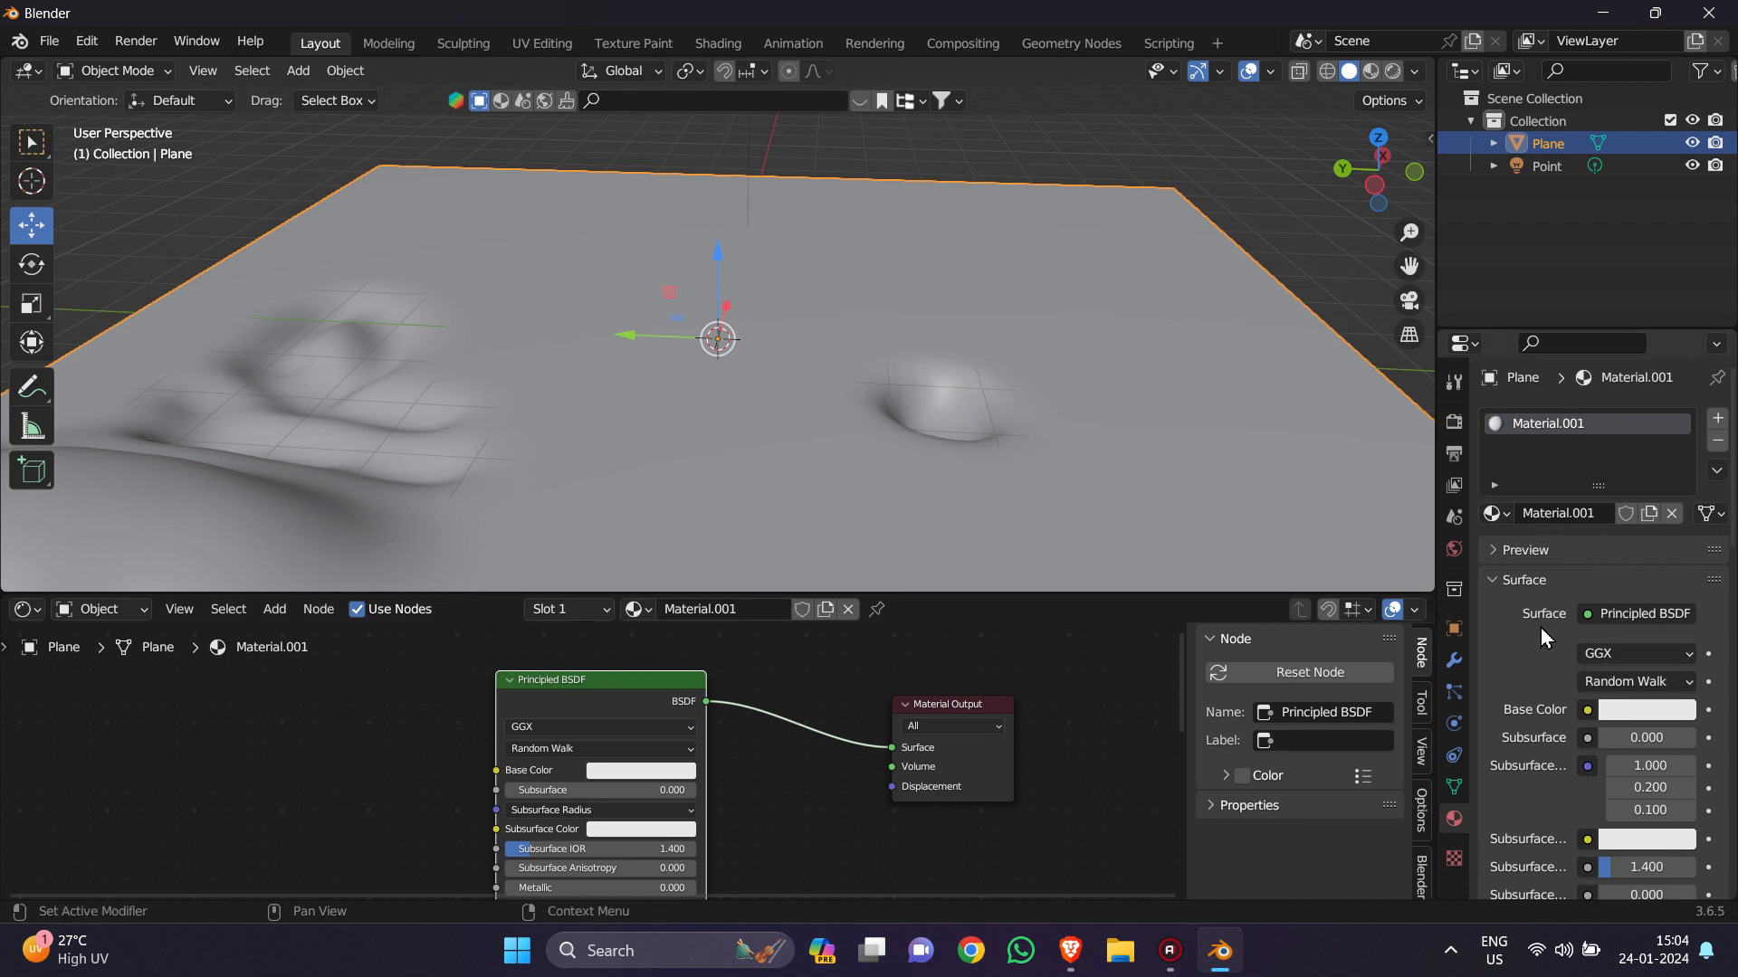
# Step: Review the plane material's Principled BSDF surface settings and the categories of nodes that can be added
pyautogui.scroll(-7, 1522, 645)
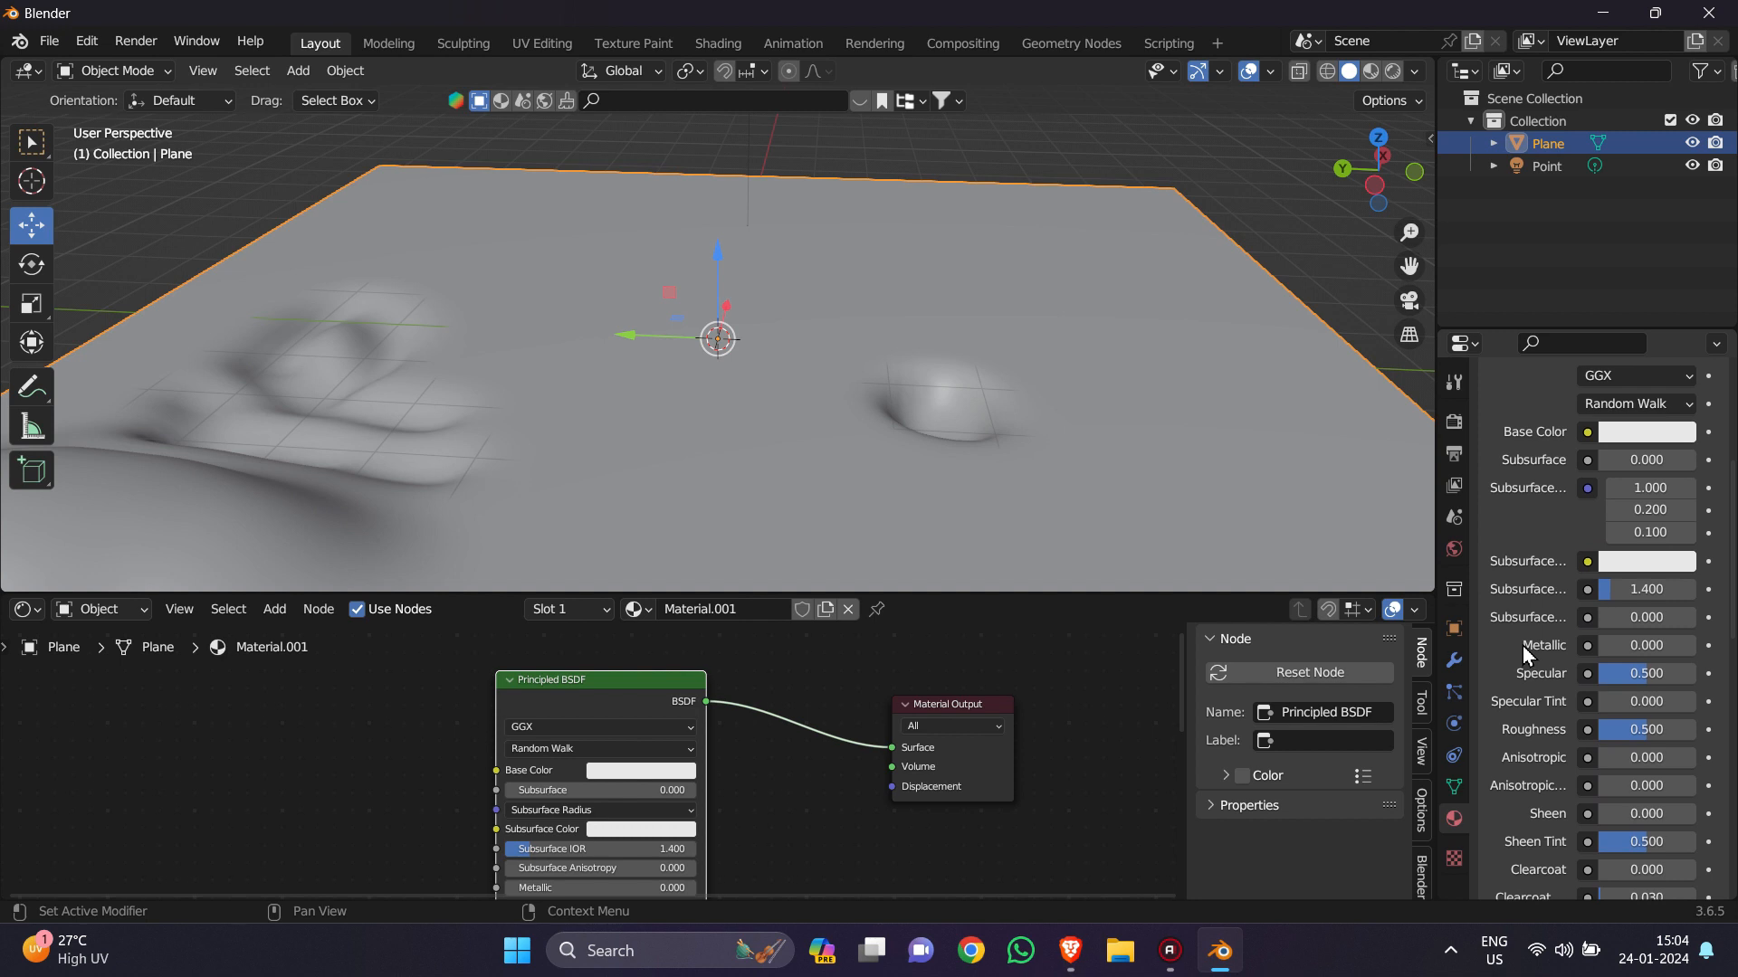
pyautogui.scroll(6, 1523, 644)
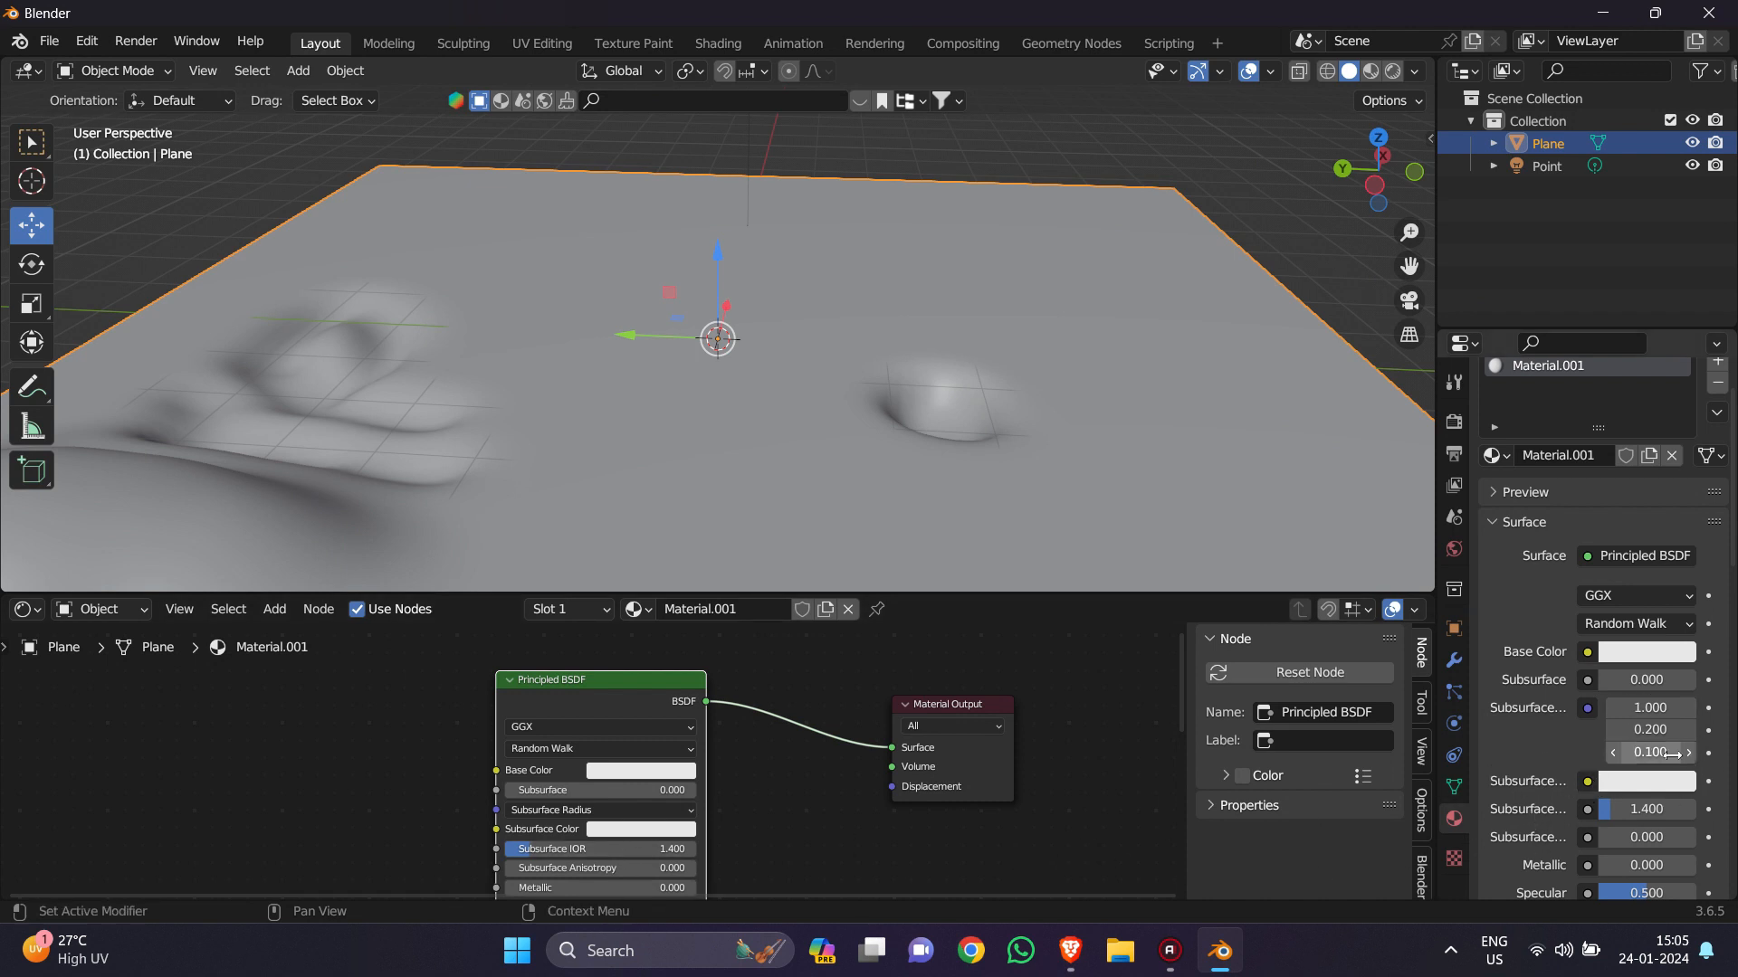
pyautogui.scroll(-5, 1675, 758)
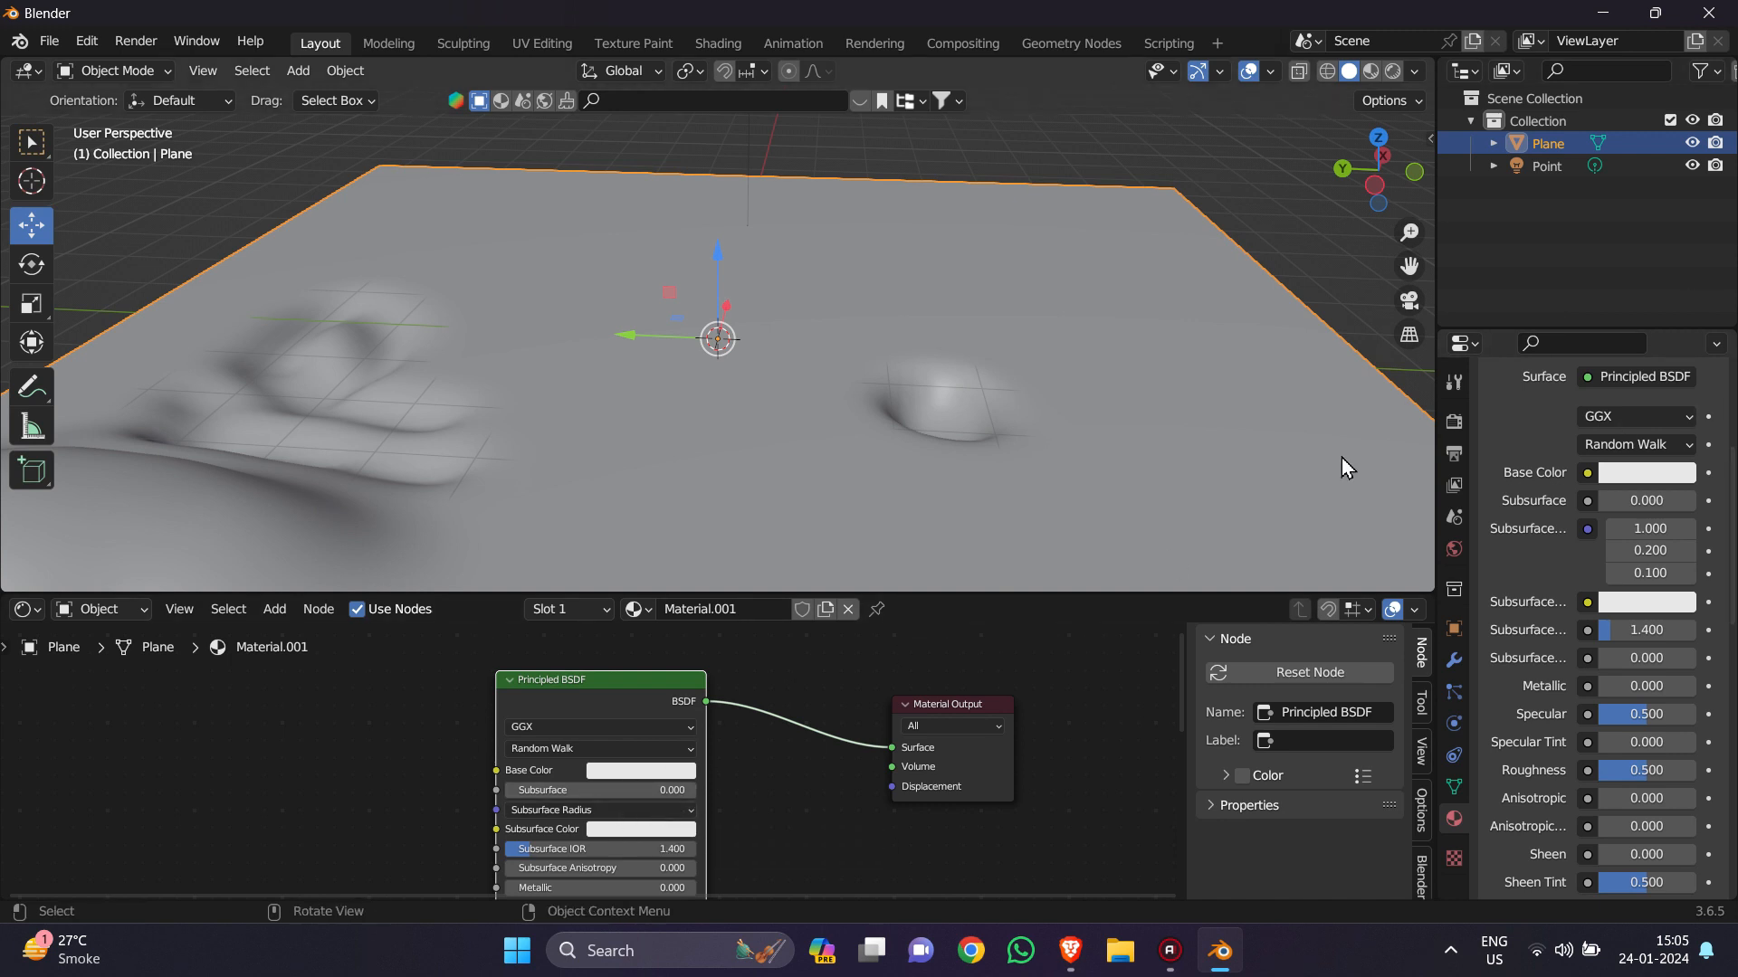
pyautogui.scroll(-3, 1606, 655)
pyautogui.scroll(1, 1606, 655)
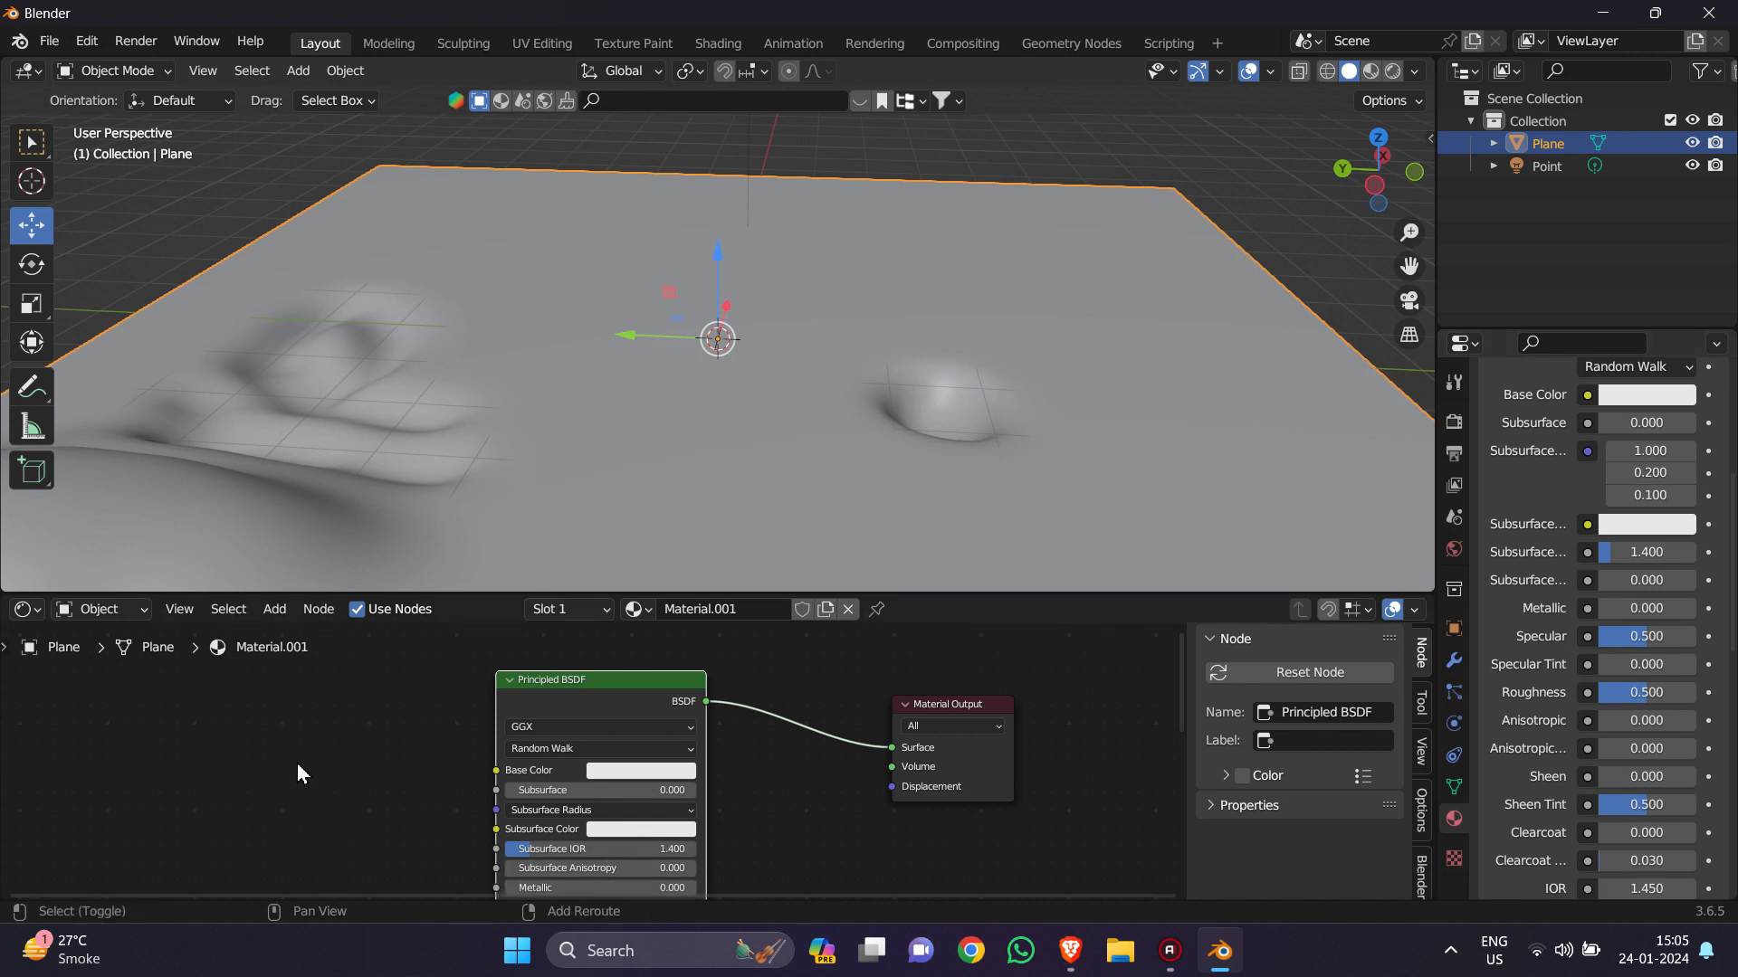
pyautogui.hotkey('shift', 'a')
pyautogui.moveTo(297, 765)
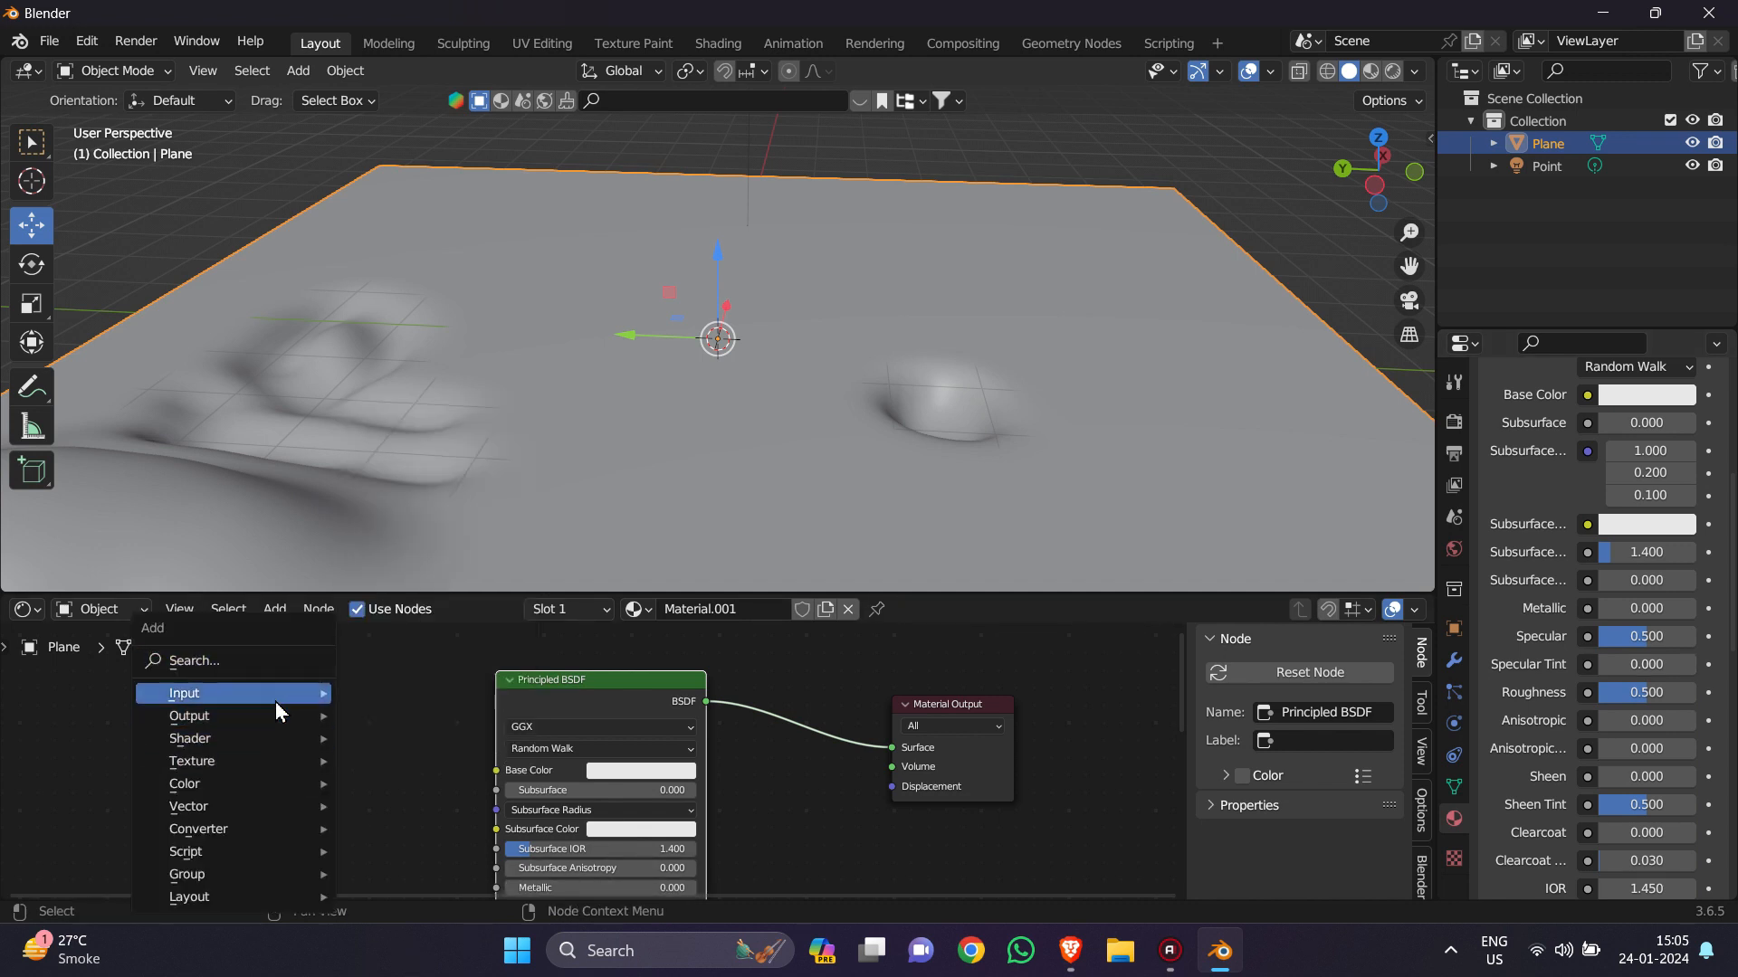
pyautogui.moveTo(275, 704)
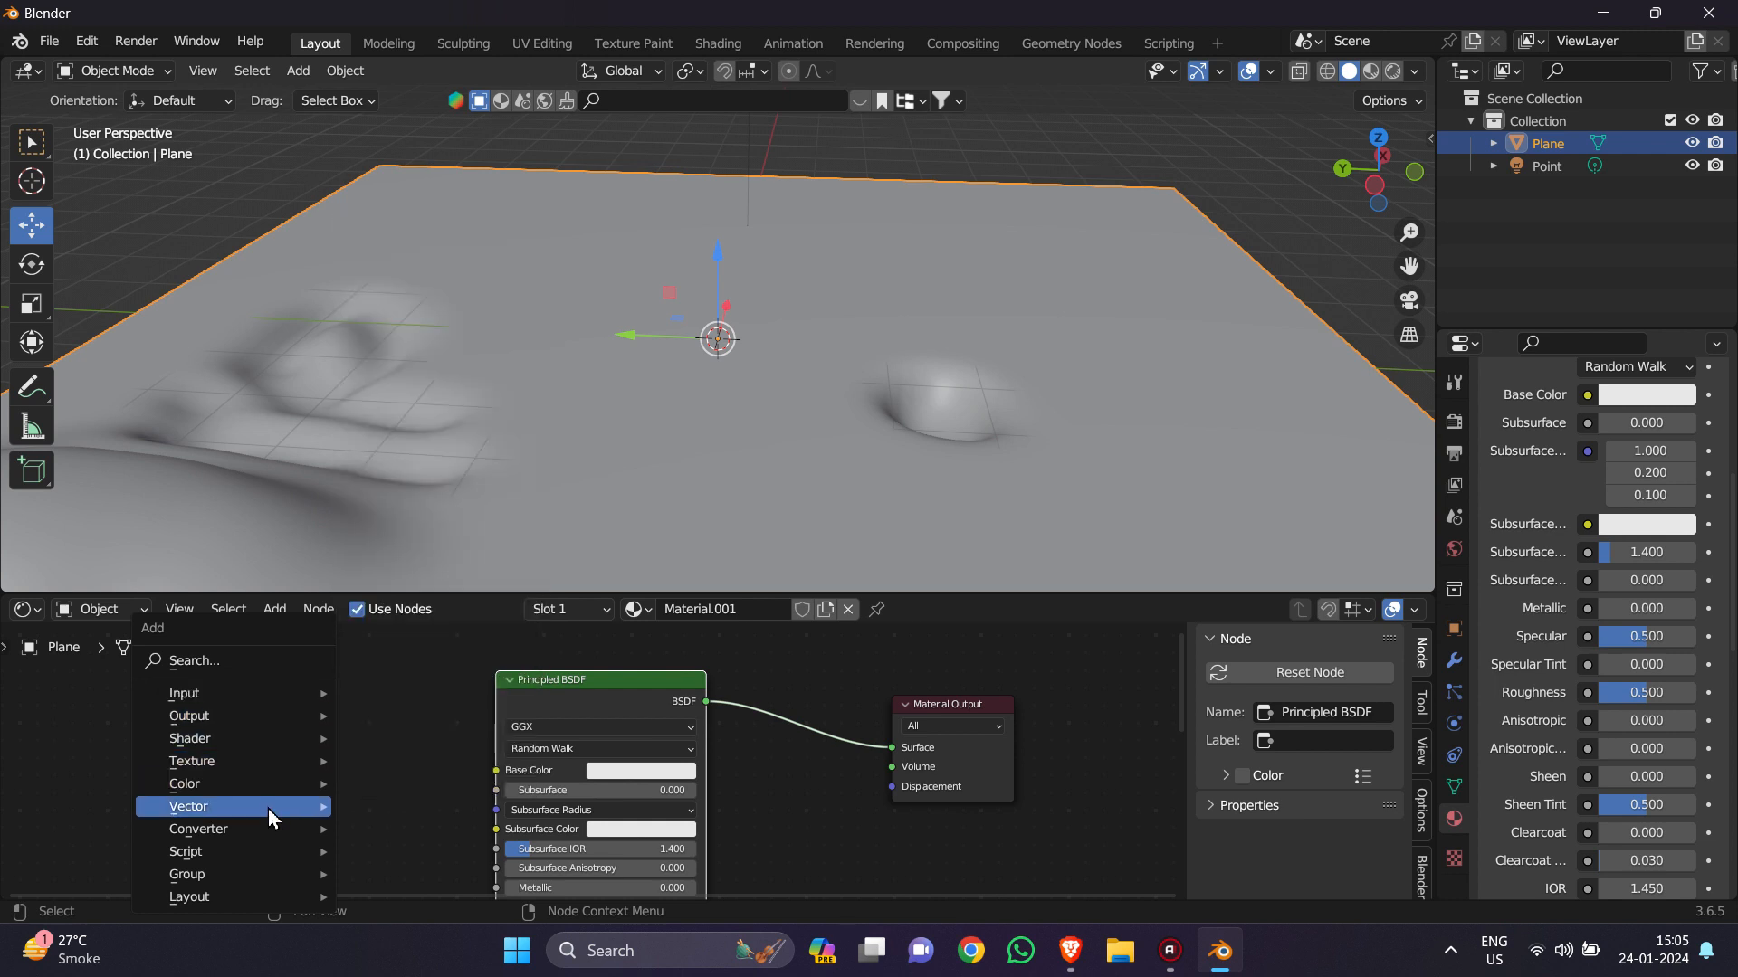
pyautogui.moveTo(265, 856)
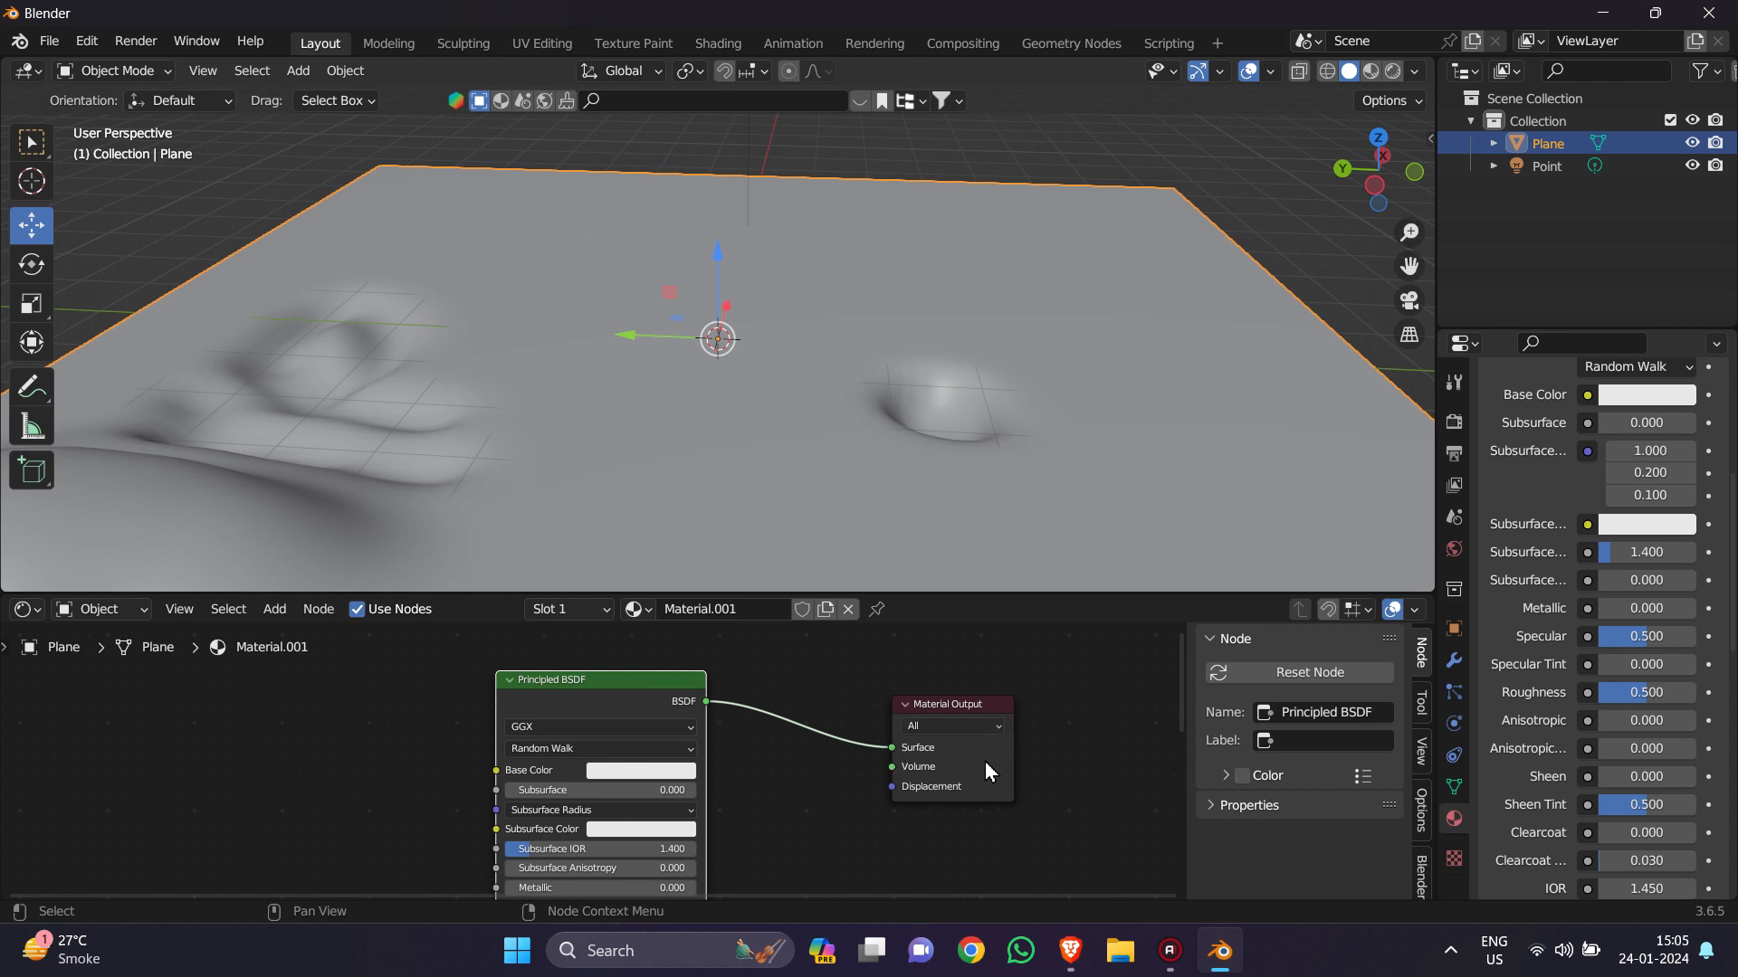
# Step: Move the Material Output node slightly closer to the Principled BSDF, keeping the Surface link connected
pyautogui.moveTo(963, 768); pyautogui.dragTo(947, 760)
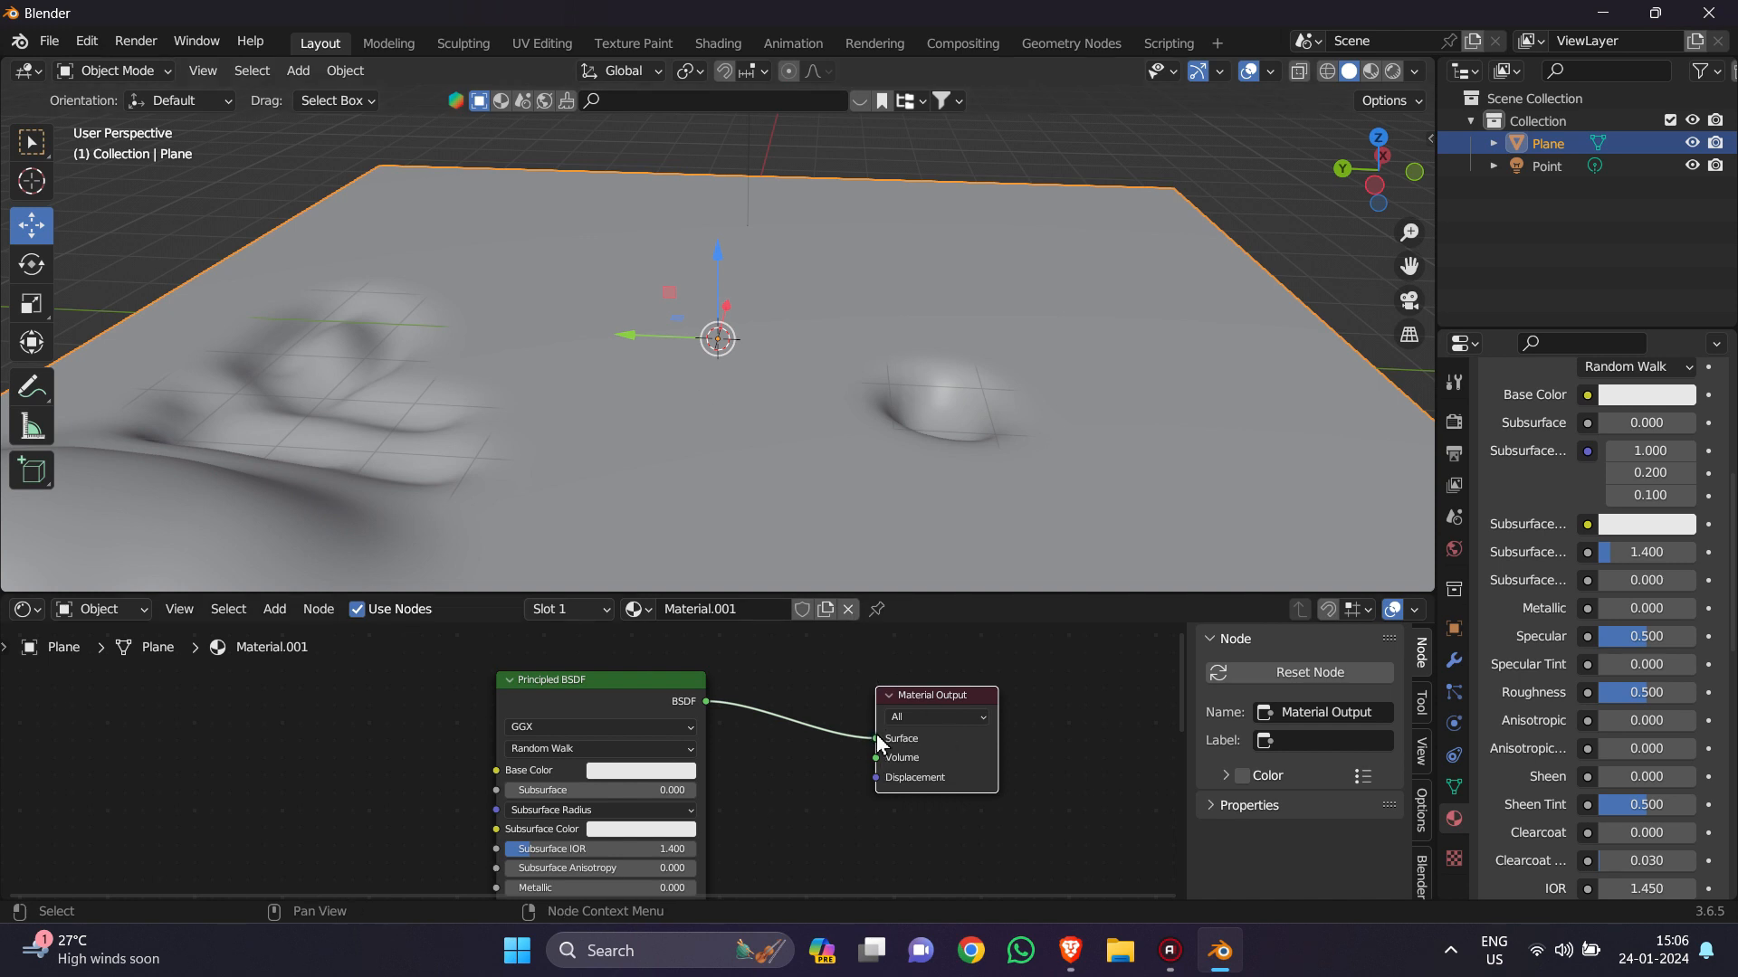
pyautogui.moveTo(876, 735)
pyautogui.mouseDown()
pyautogui.moveTo(816, 747)
pyautogui.moveTo(882, 745)
pyautogui.moveTo(871, 779)
pyautogui.moveTo(854, 735)
pyautogui.moveTo(883, 740)
pyautogui.mouseUp()
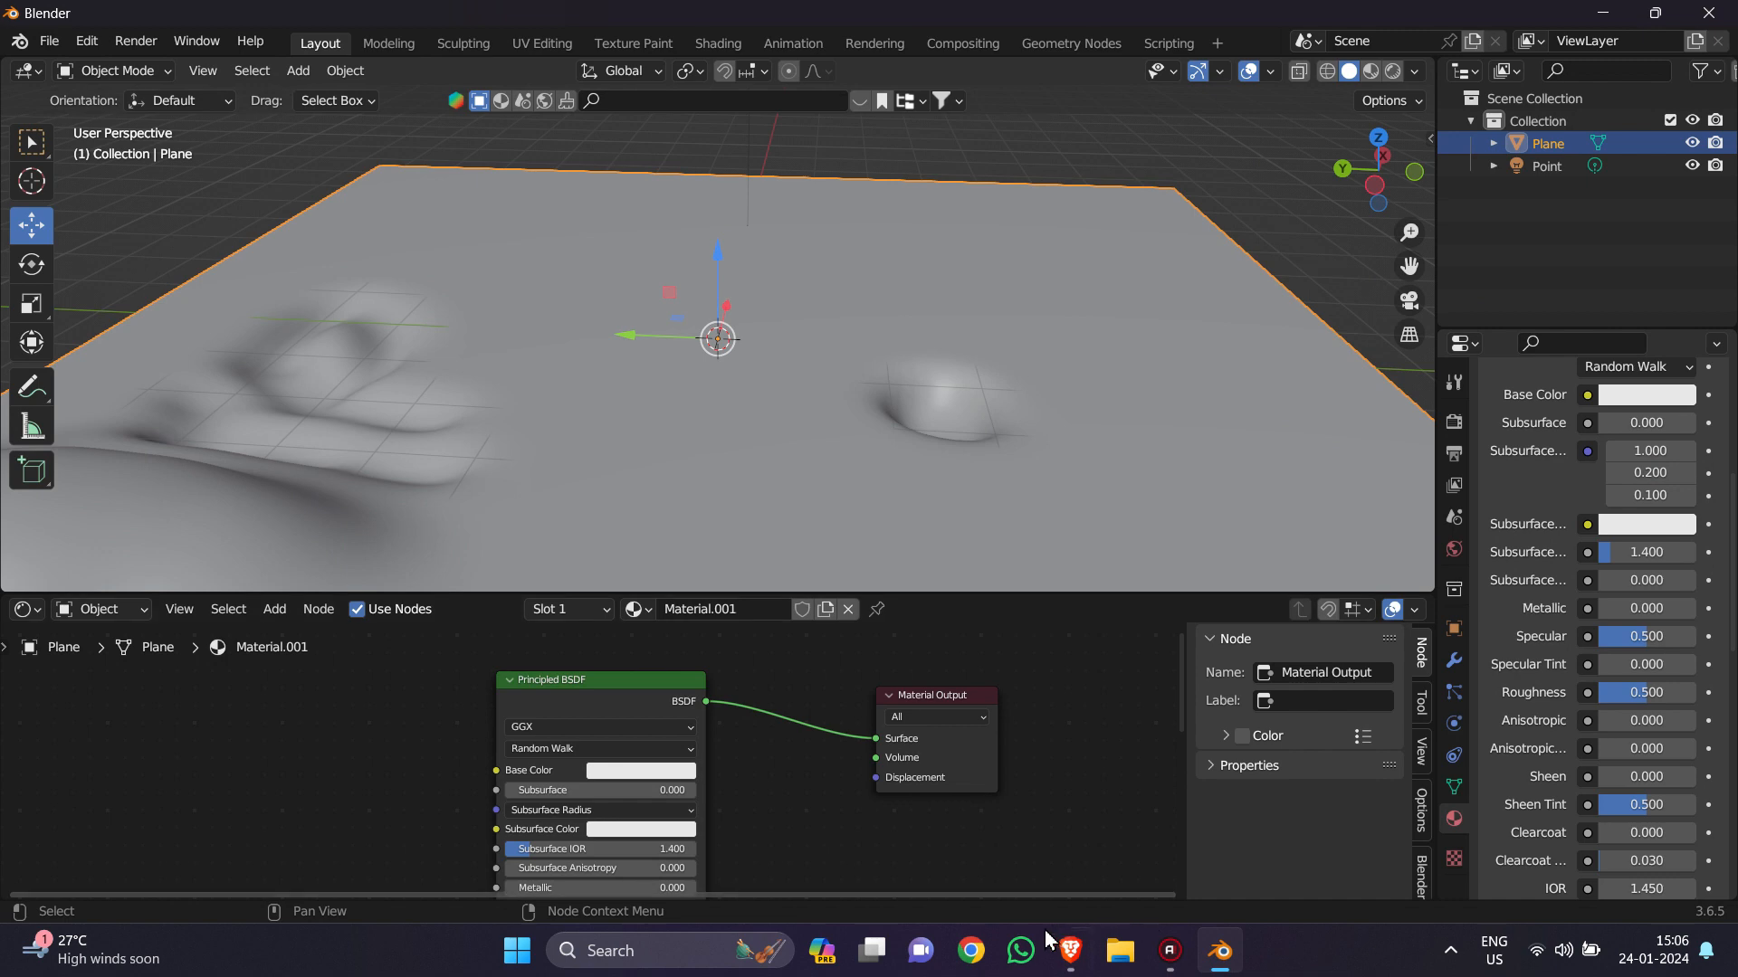
# Step: Switch to the Brave browser and show the newest diagonal_parquet_4k.blend.zip download in its folder
pyautogui.click(1071, 950)
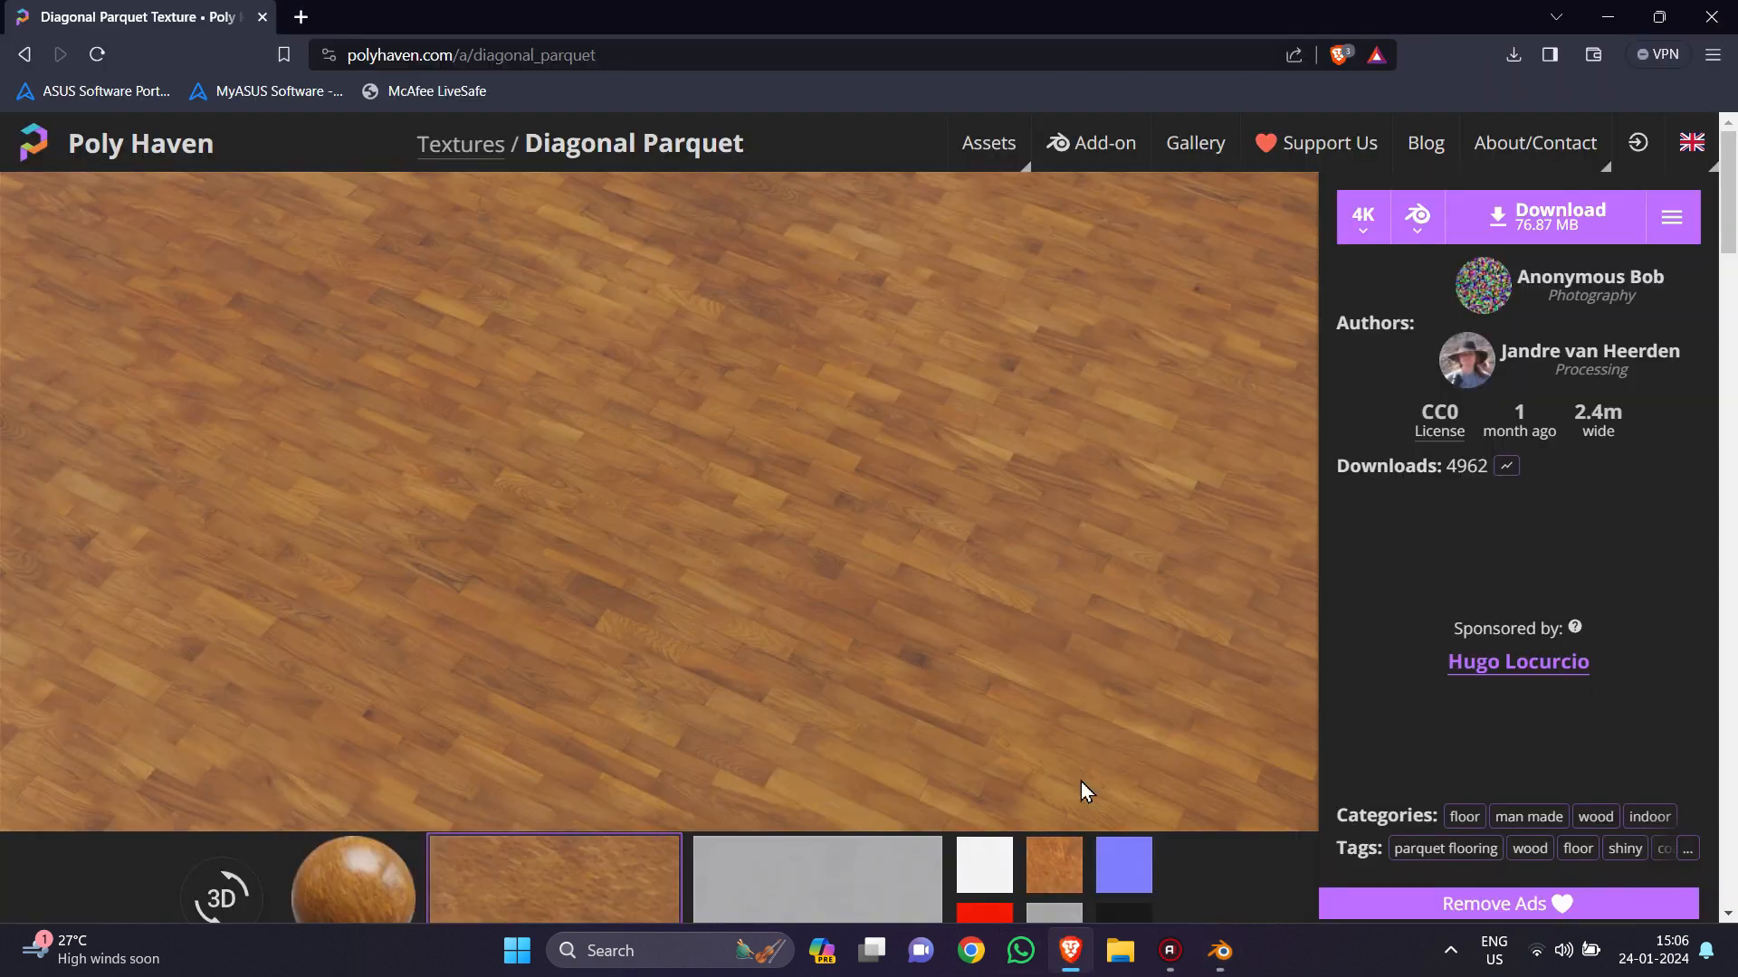
pyautogui.click(1513, 55)
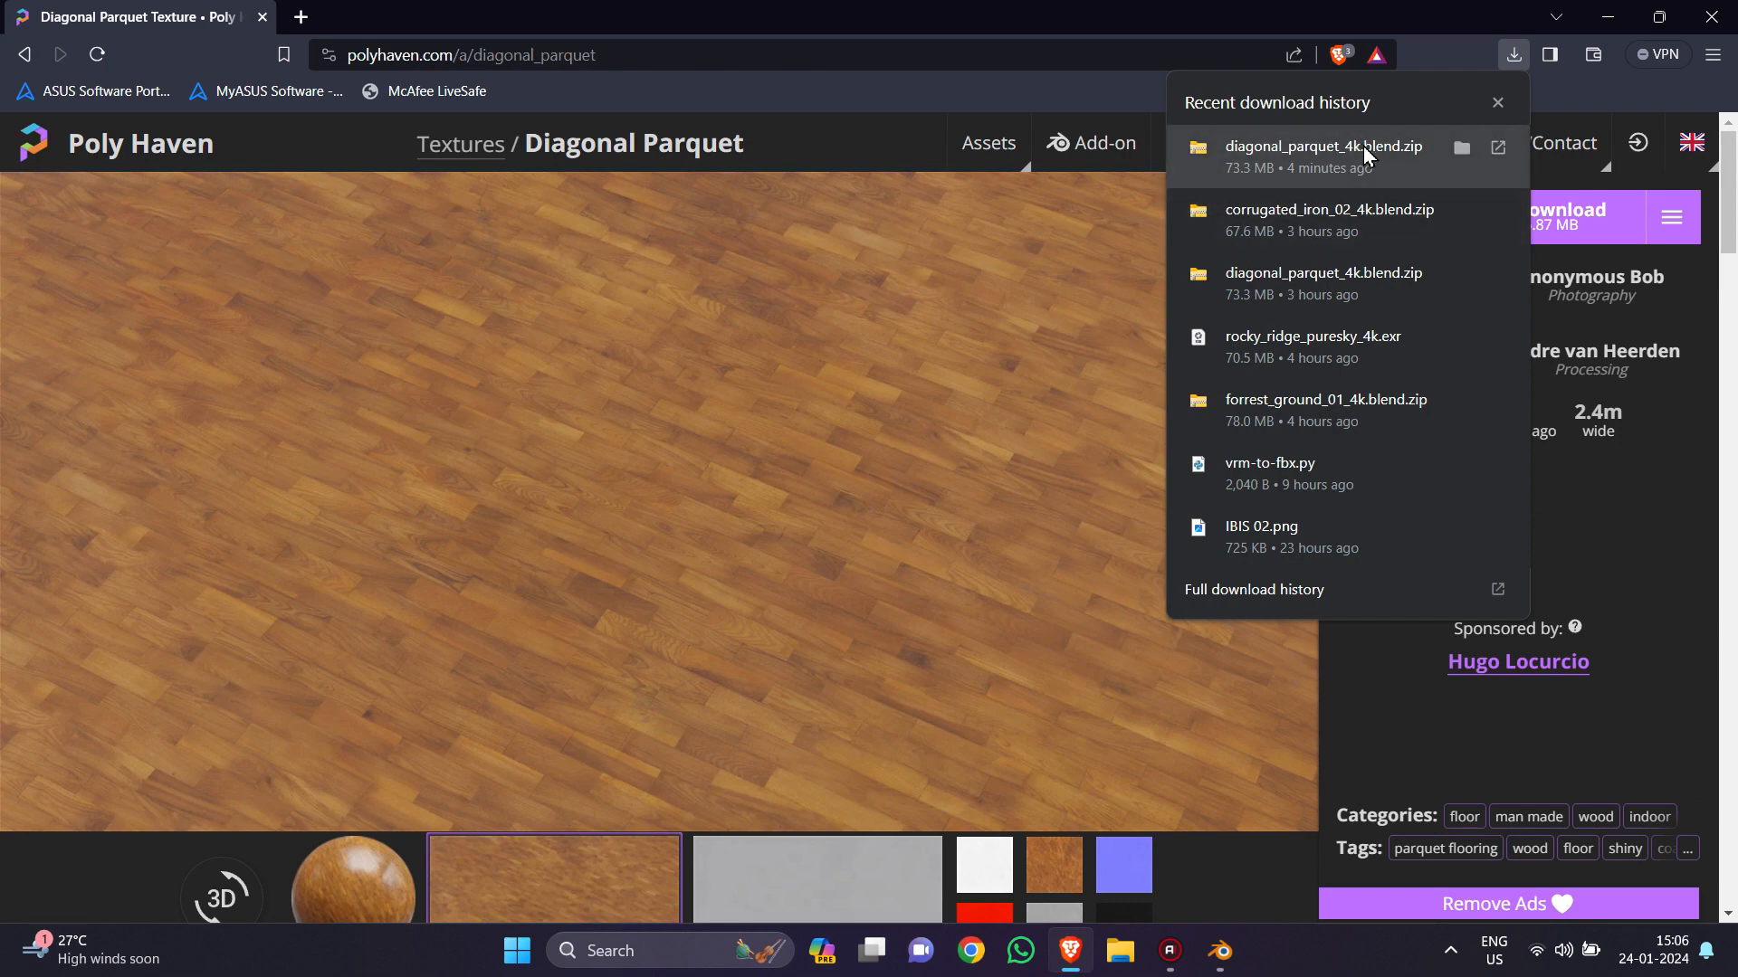
pyautogui.click(1458, 148)
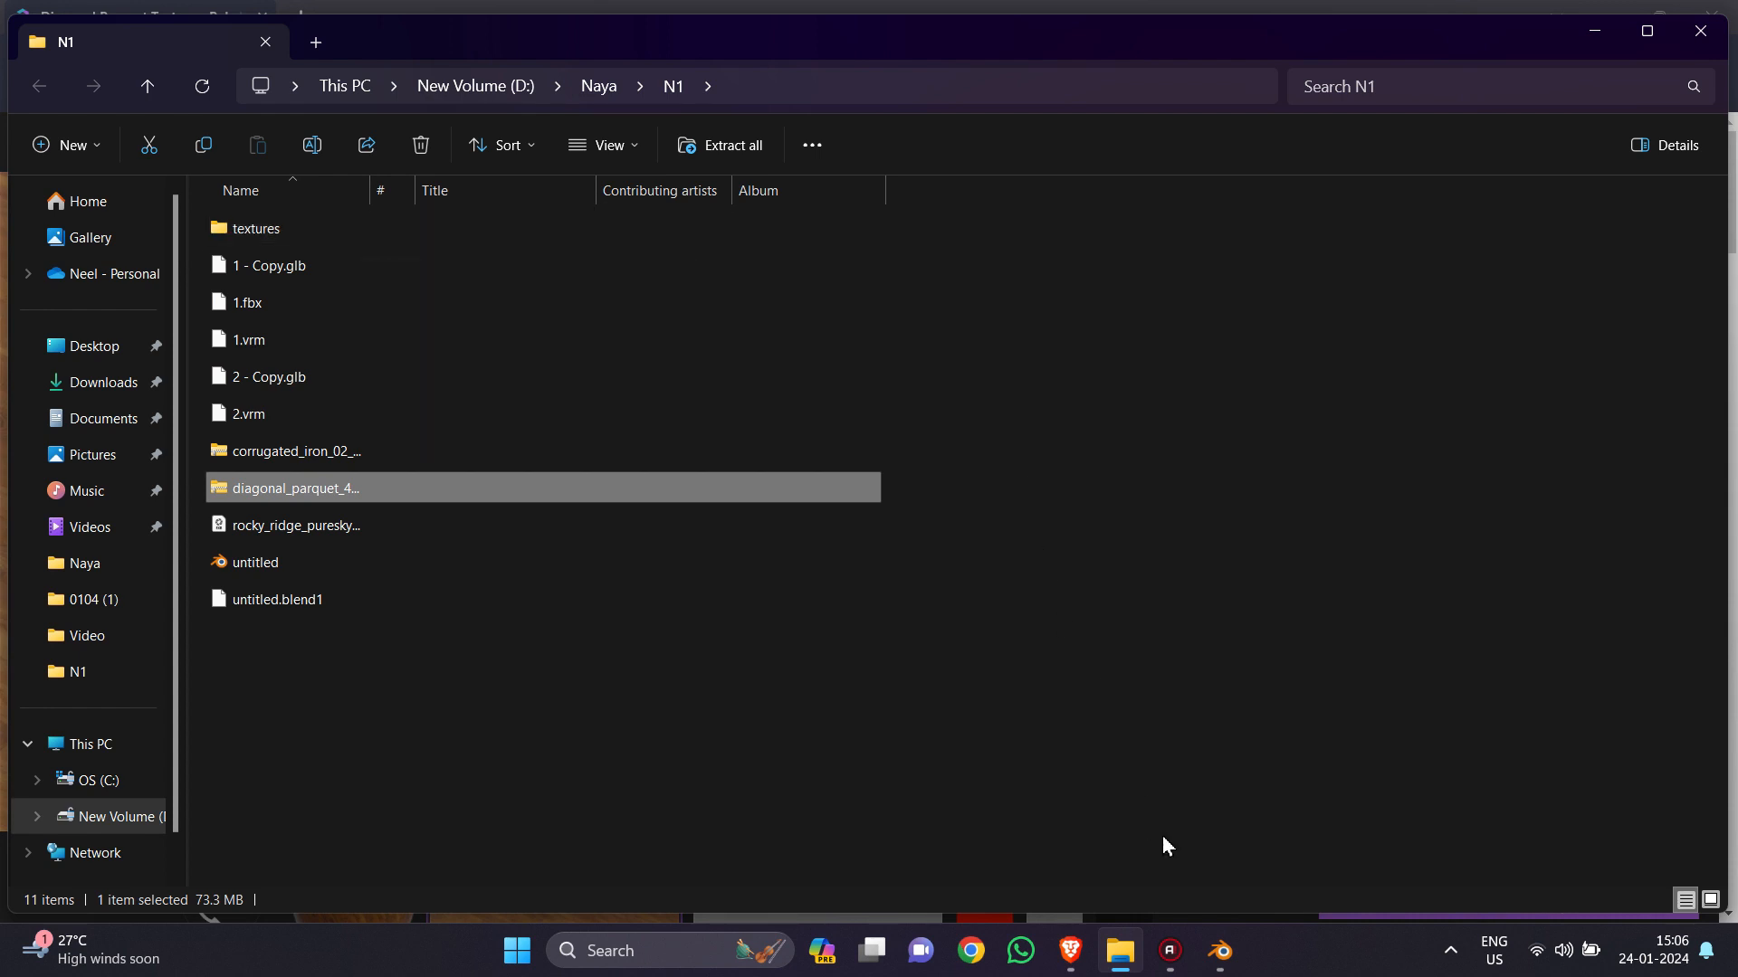
# Step: Open the textures folder inside N1 and select the diagonal_parquet_4k Blender file
pyautogui.click(568, 245)
pyautogui.doubleClick(583, 231)
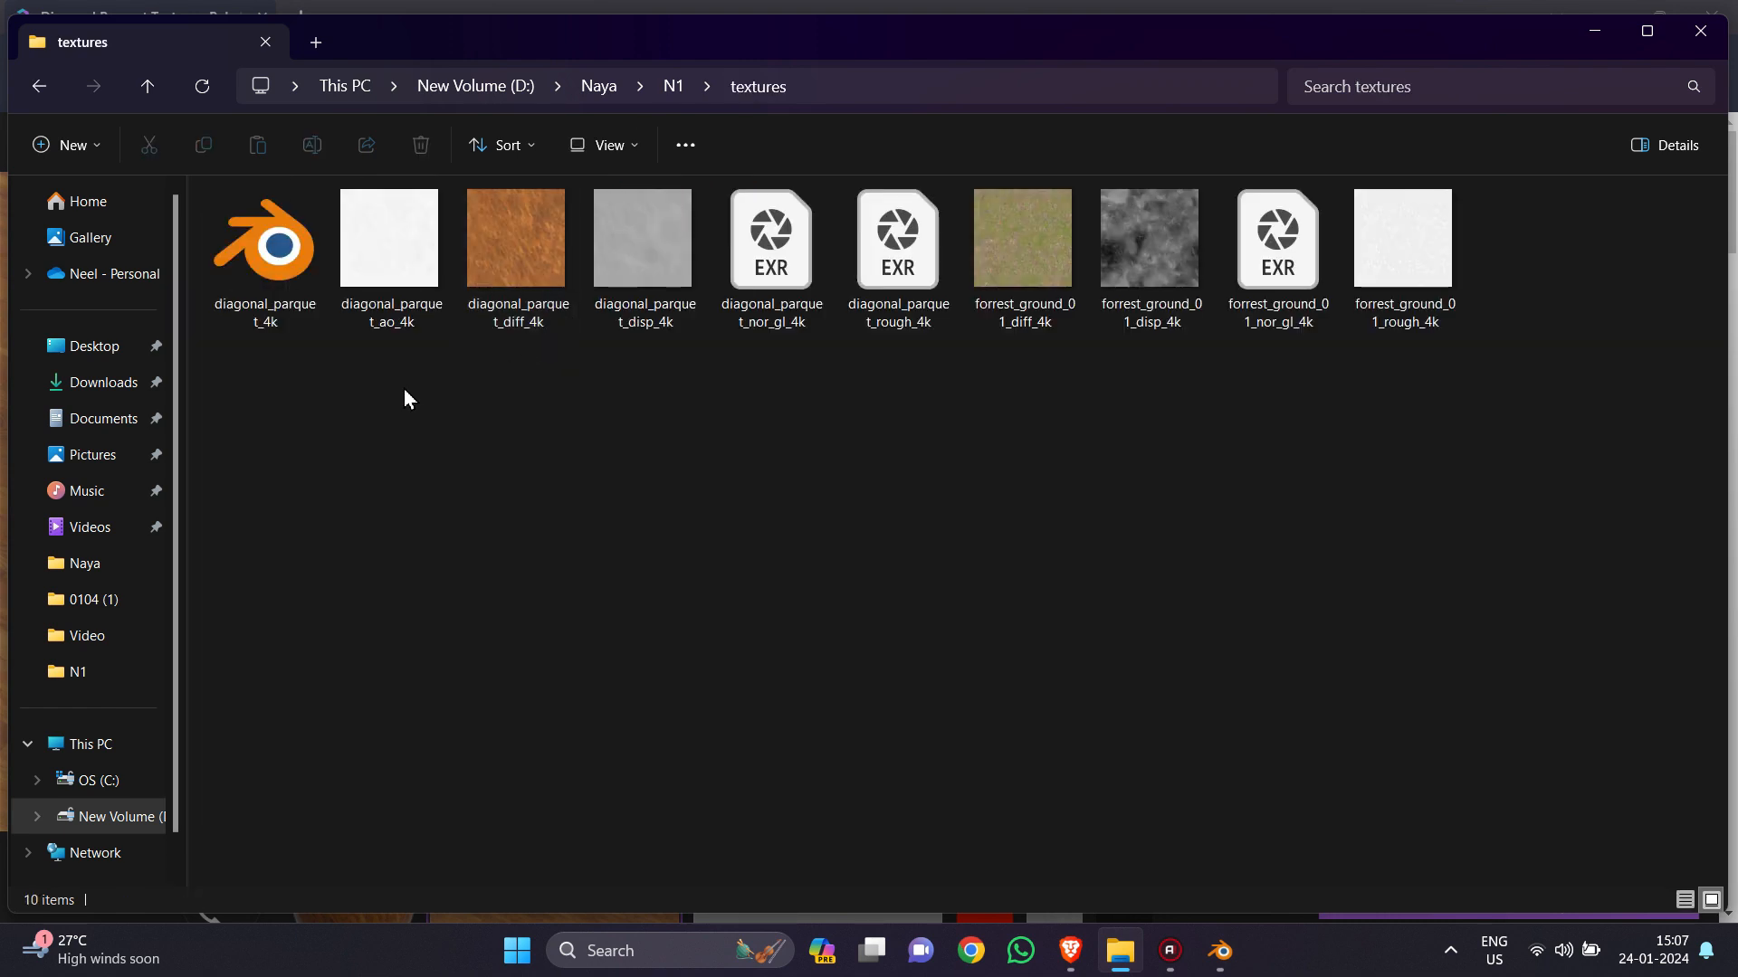
pyautogui.moveTo(518, 430); pyautogui.dragTo(905, 314)
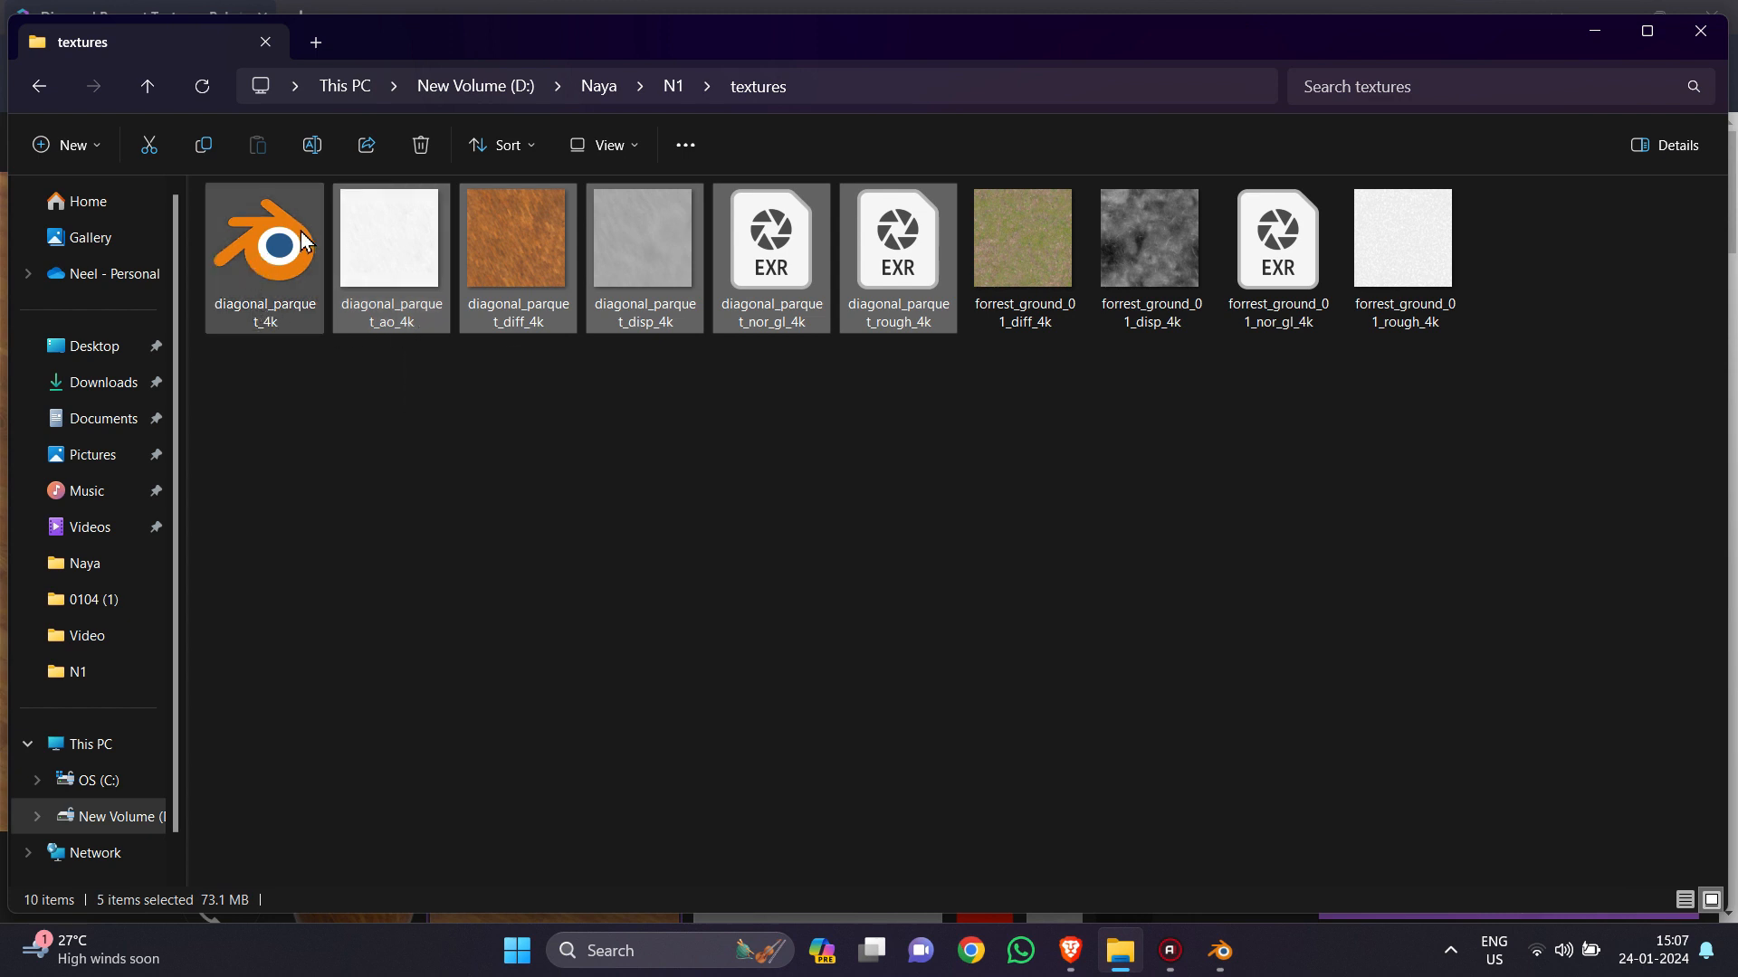
pyautogui.click(299, 262)
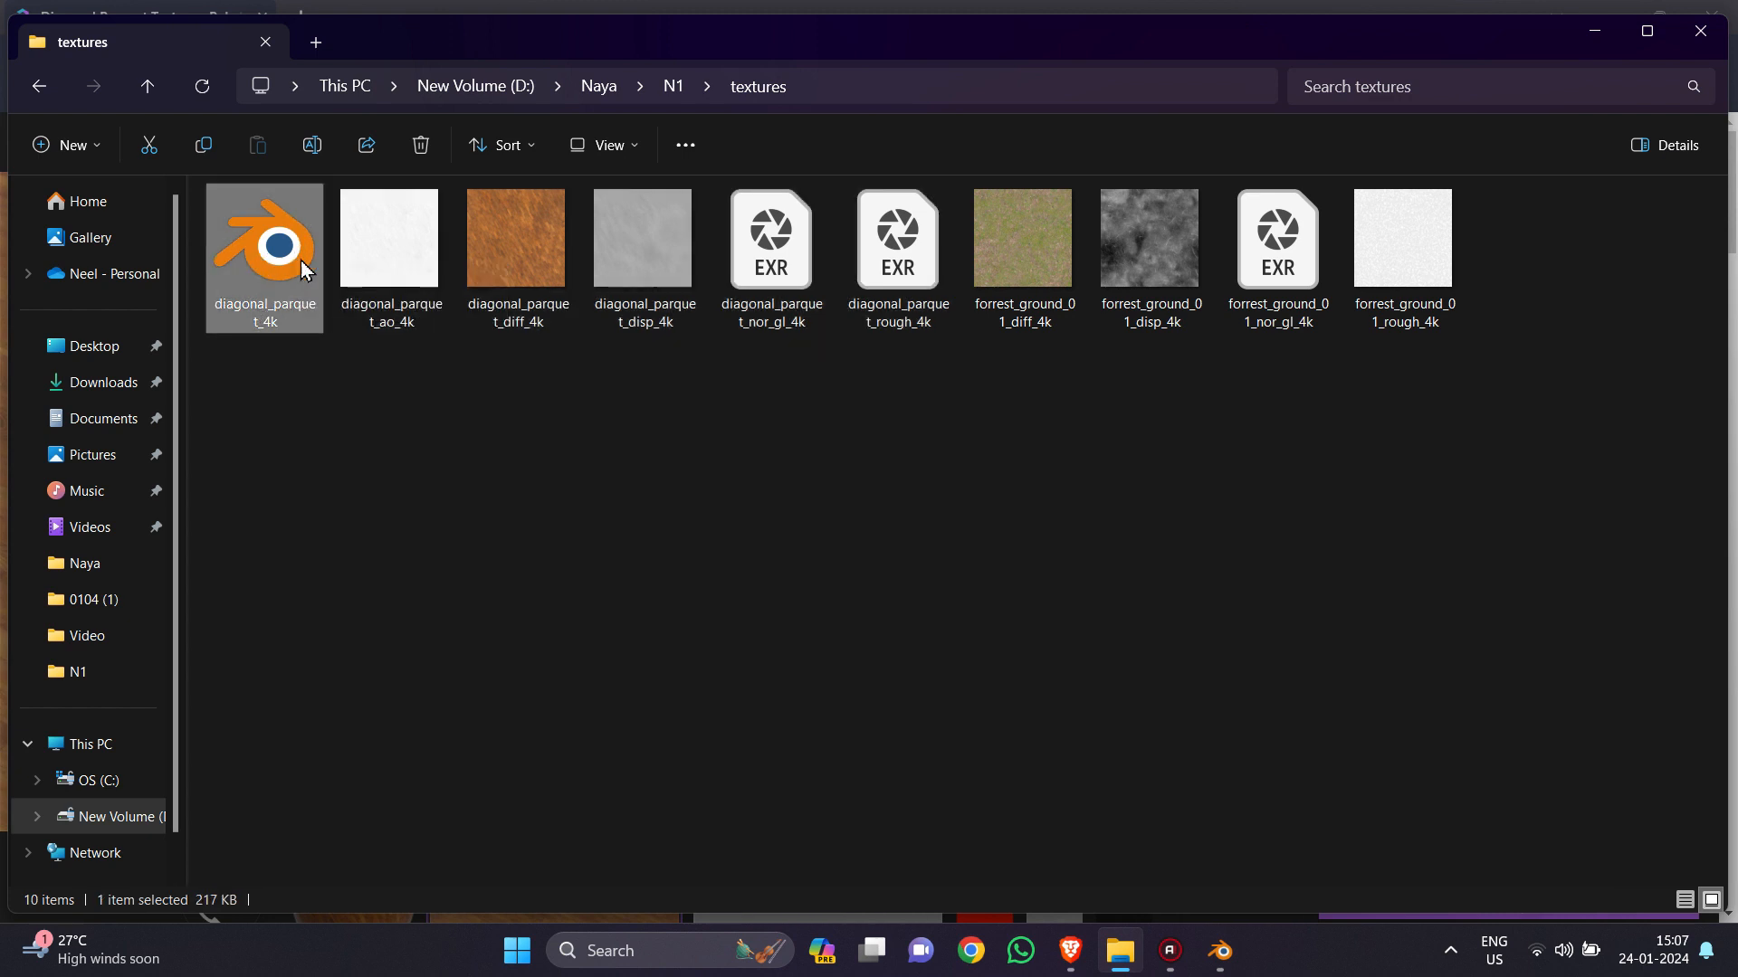
# Step: Bring diagonal_parquet_diff_4k into the plane material's shader nodes in Blender and connect its Color output to the Principled BSDF's Base Color
pyautogui.click(343, 419)
pyautogui.moveTo(350, 403); pyautogui.dragTo(883, 399)
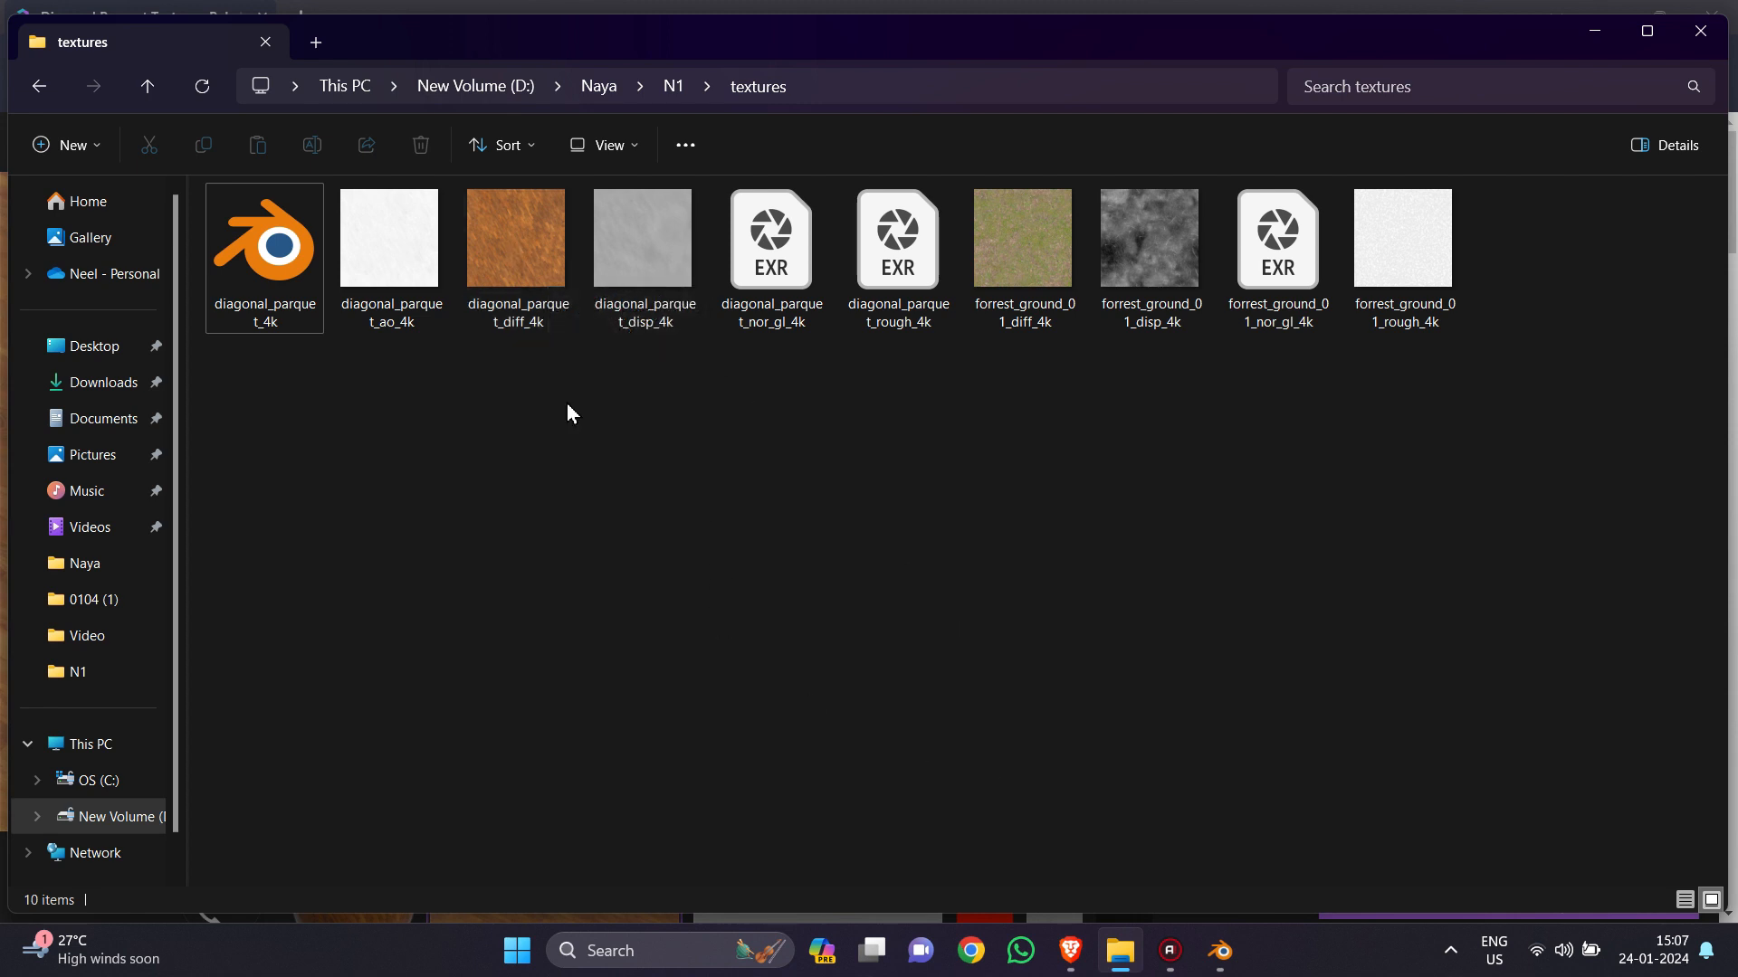
pyautogui.moveTo(500, 241); pyautogui.dragTo(333, 828)
pyautogui.moveTo(371, 751); pyautogui.dragTo(52, 733)
pyautogui.moveTo(64, 765); pyautogui.dragTo(50, 691)
pyautogui.moveTo(241, 712); pyautogui.dragTo(513, 768)
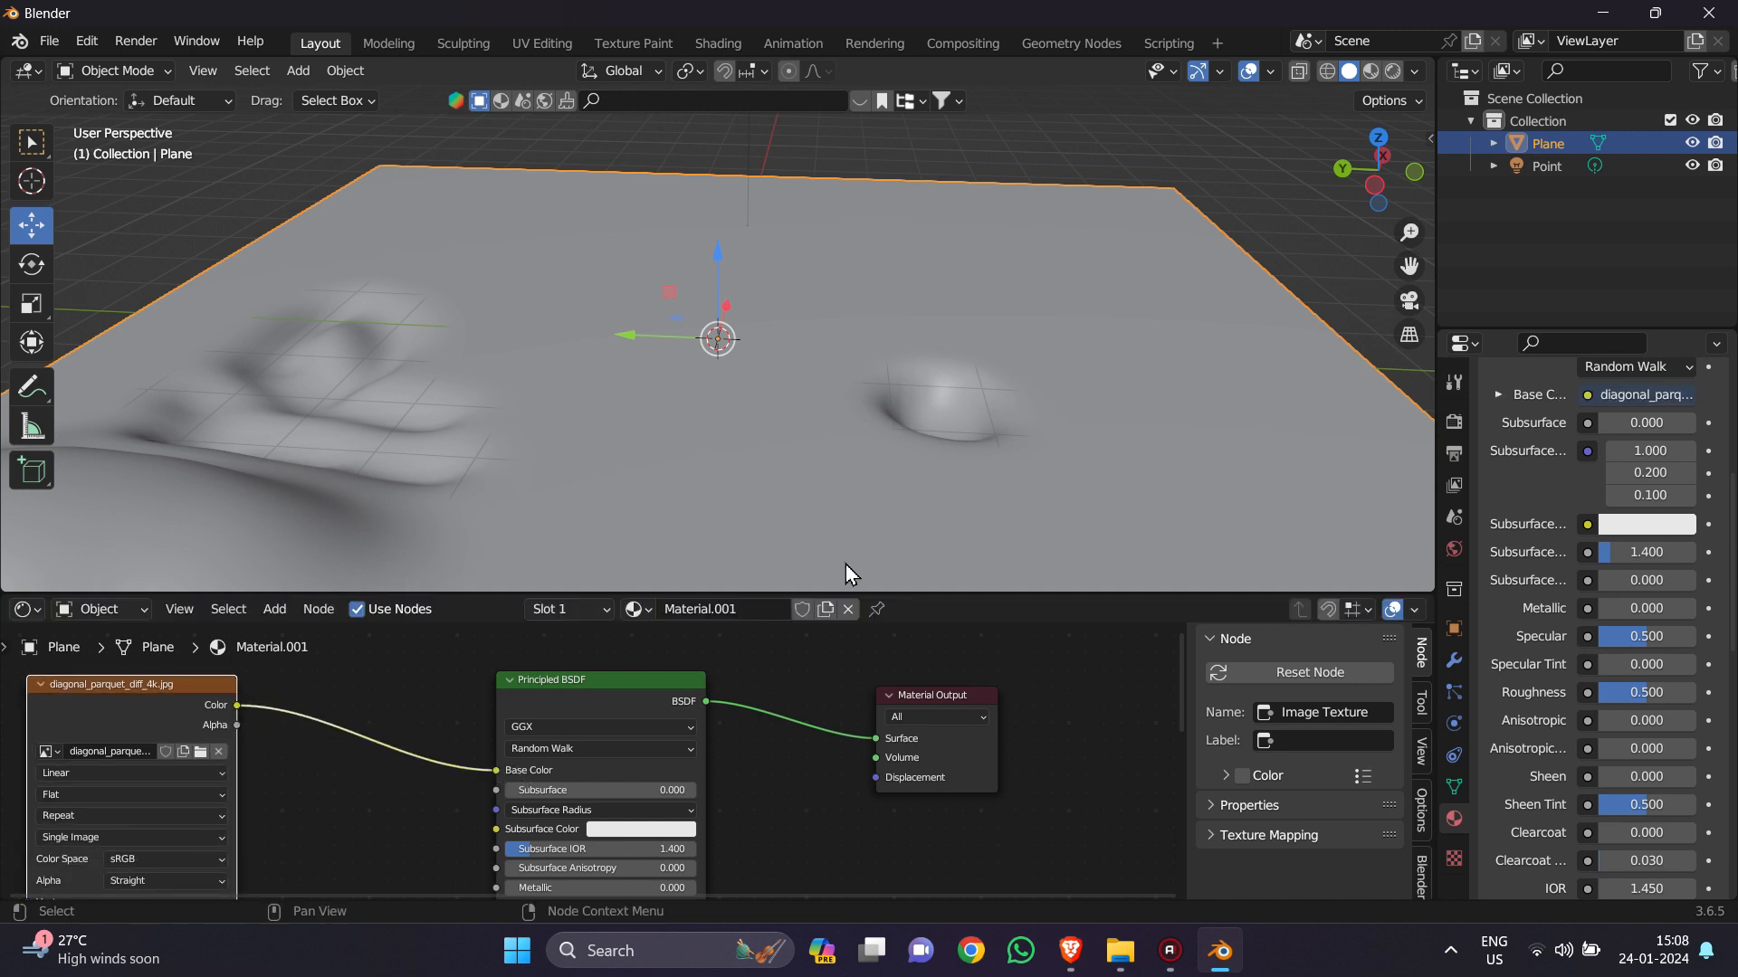
# Step: Display the plane in Material Preview shading and inspect the applied parquet image from another angle
pyautogui.click(1372, 71)
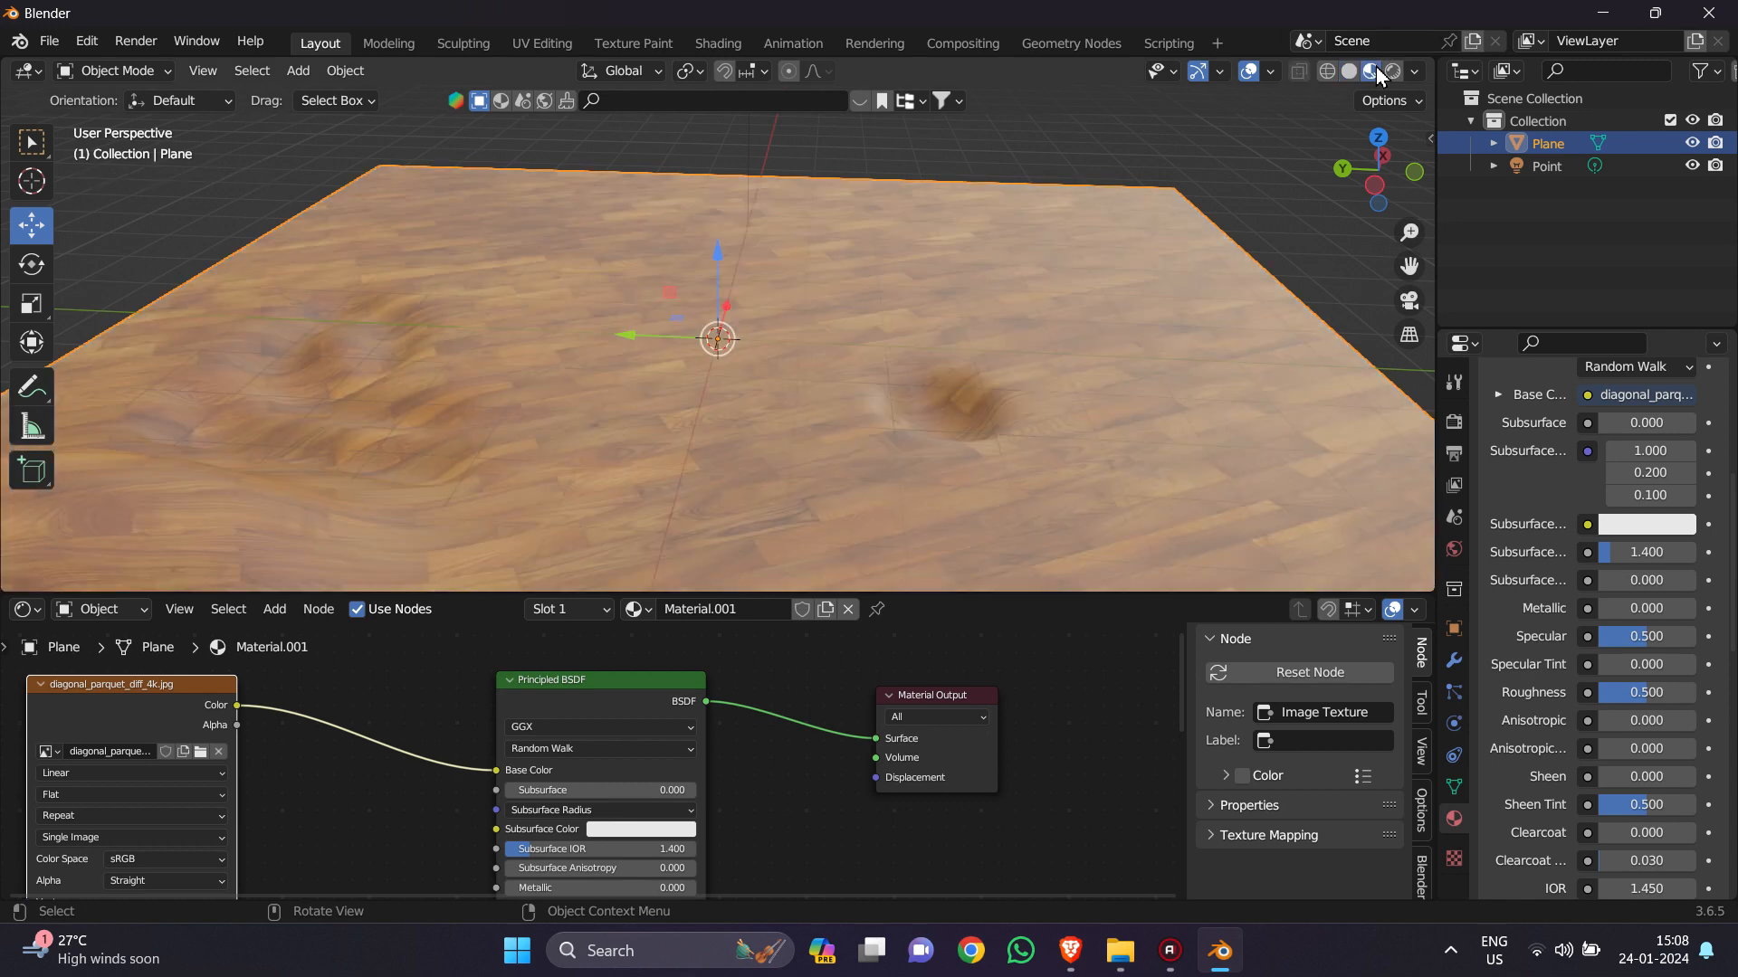
pyautogui.moveTo(1377, 172); pyautogui.dragTo(1400, 235)
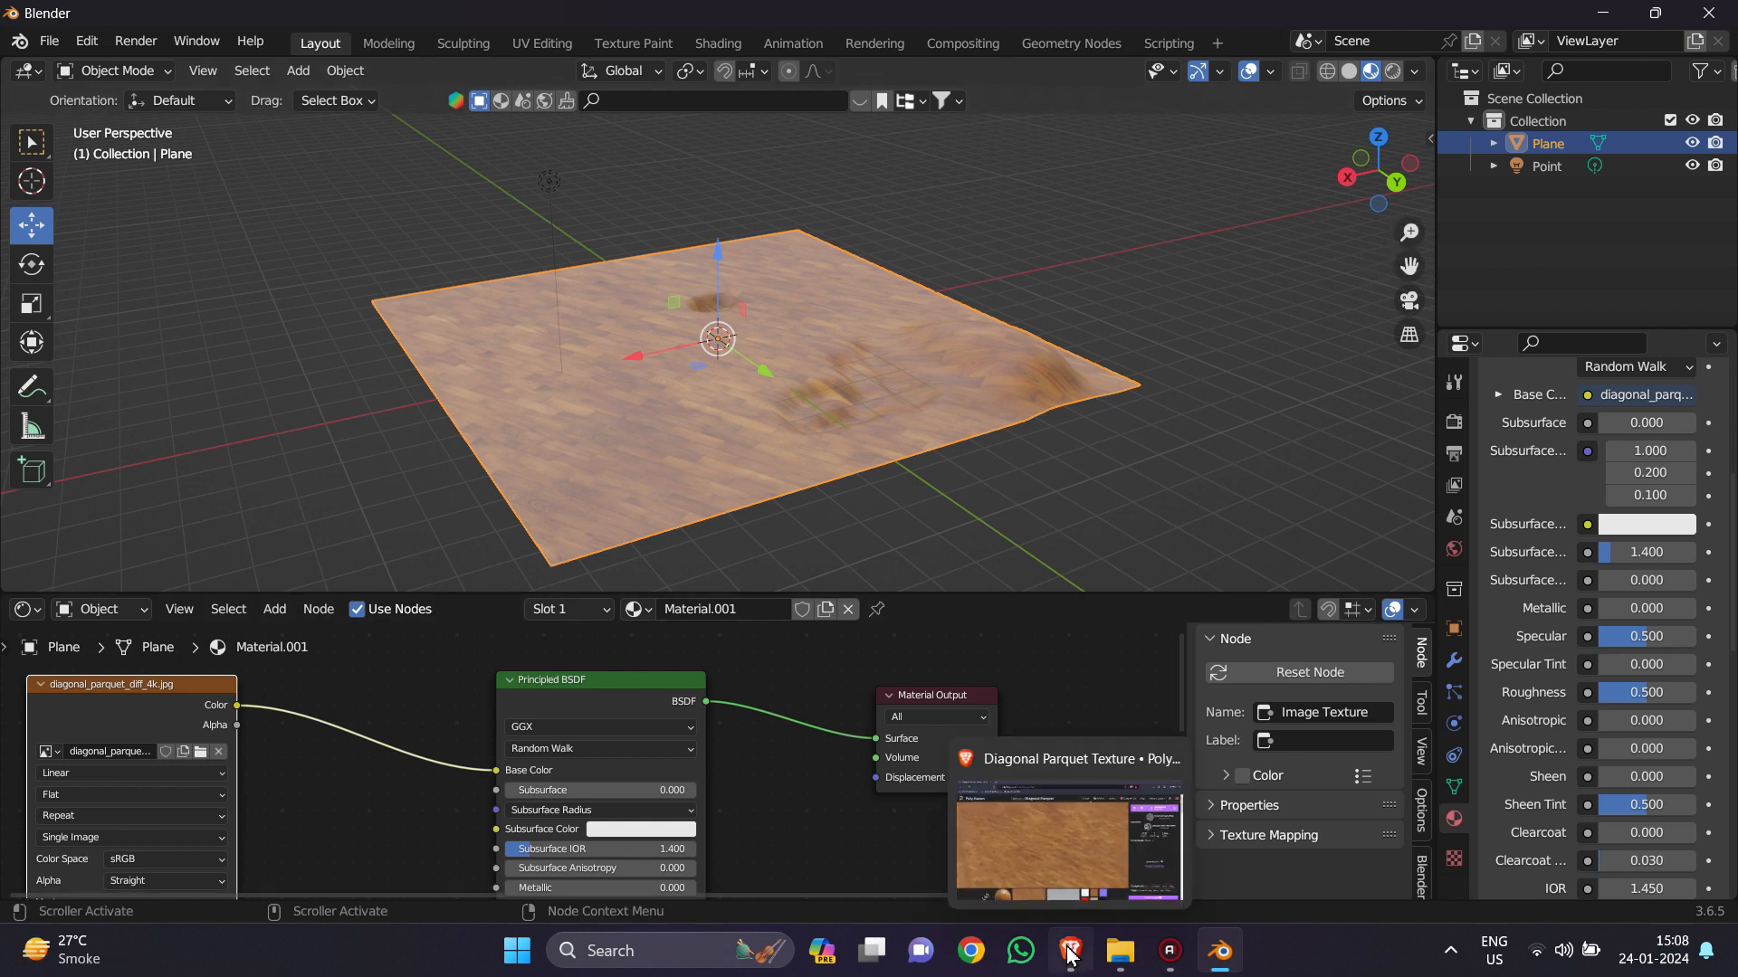
# Step: Delete the diagonal_parquet_diff_4k image texture node from the plane's material
pyautogui.click(1120, 950)
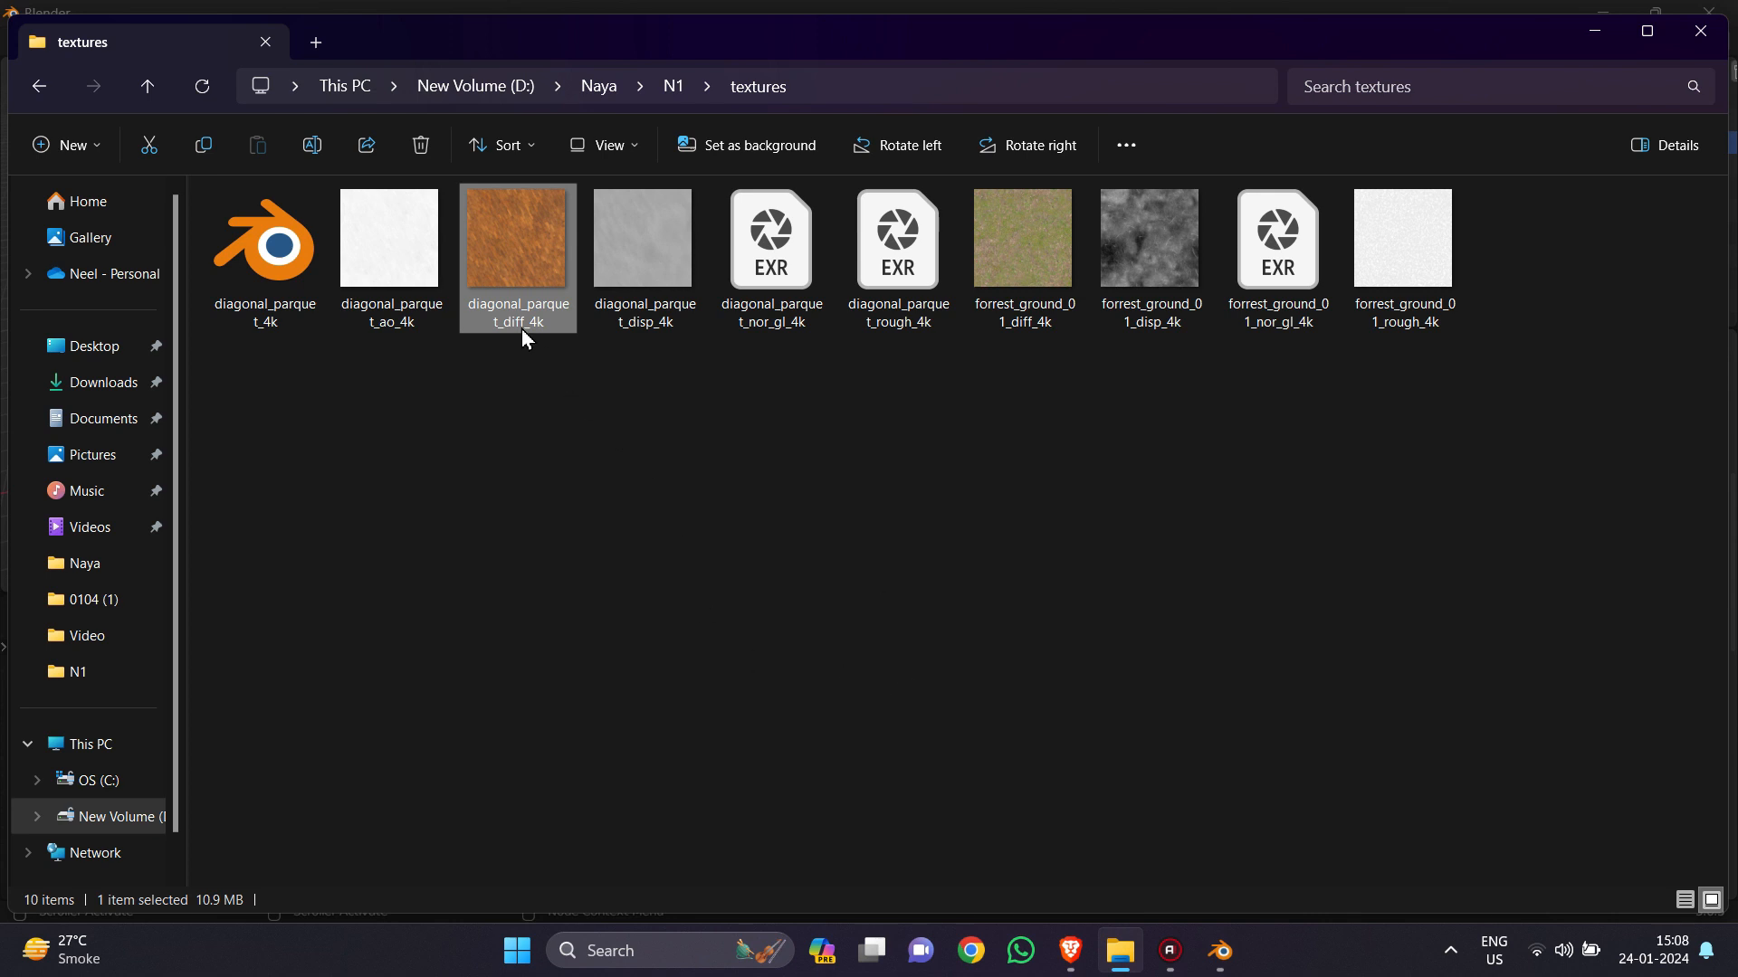
pyautogui.click(1220, 950)
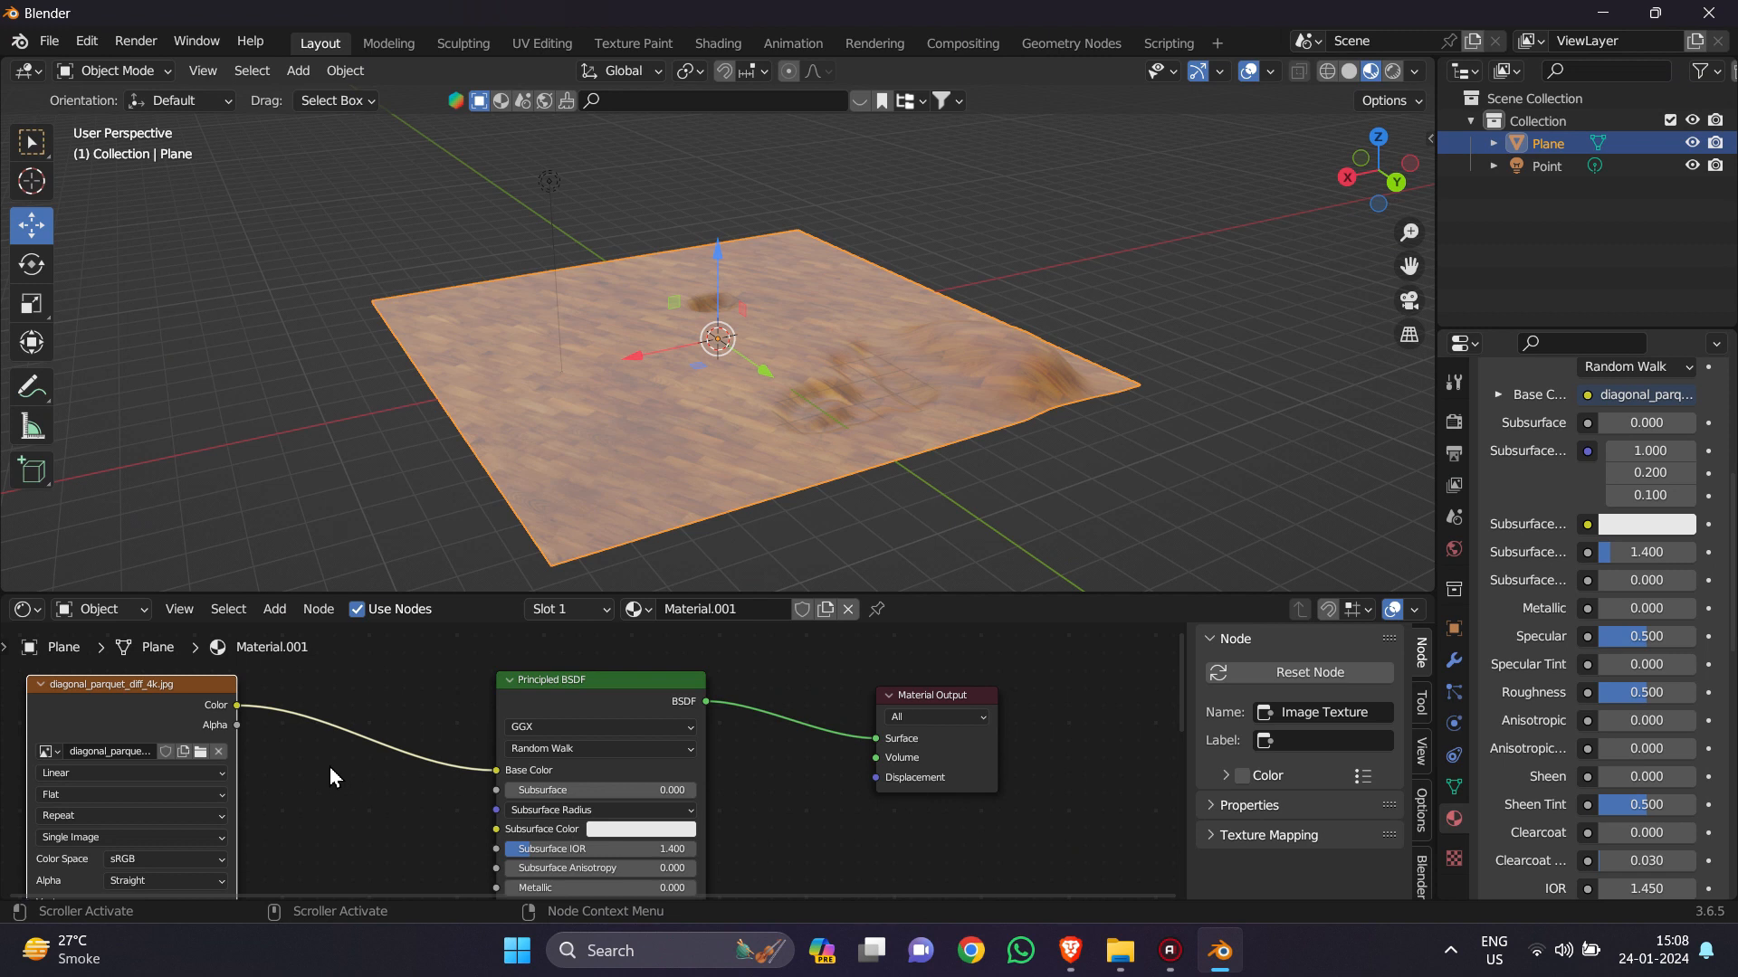
pyautogui.press('Delete')
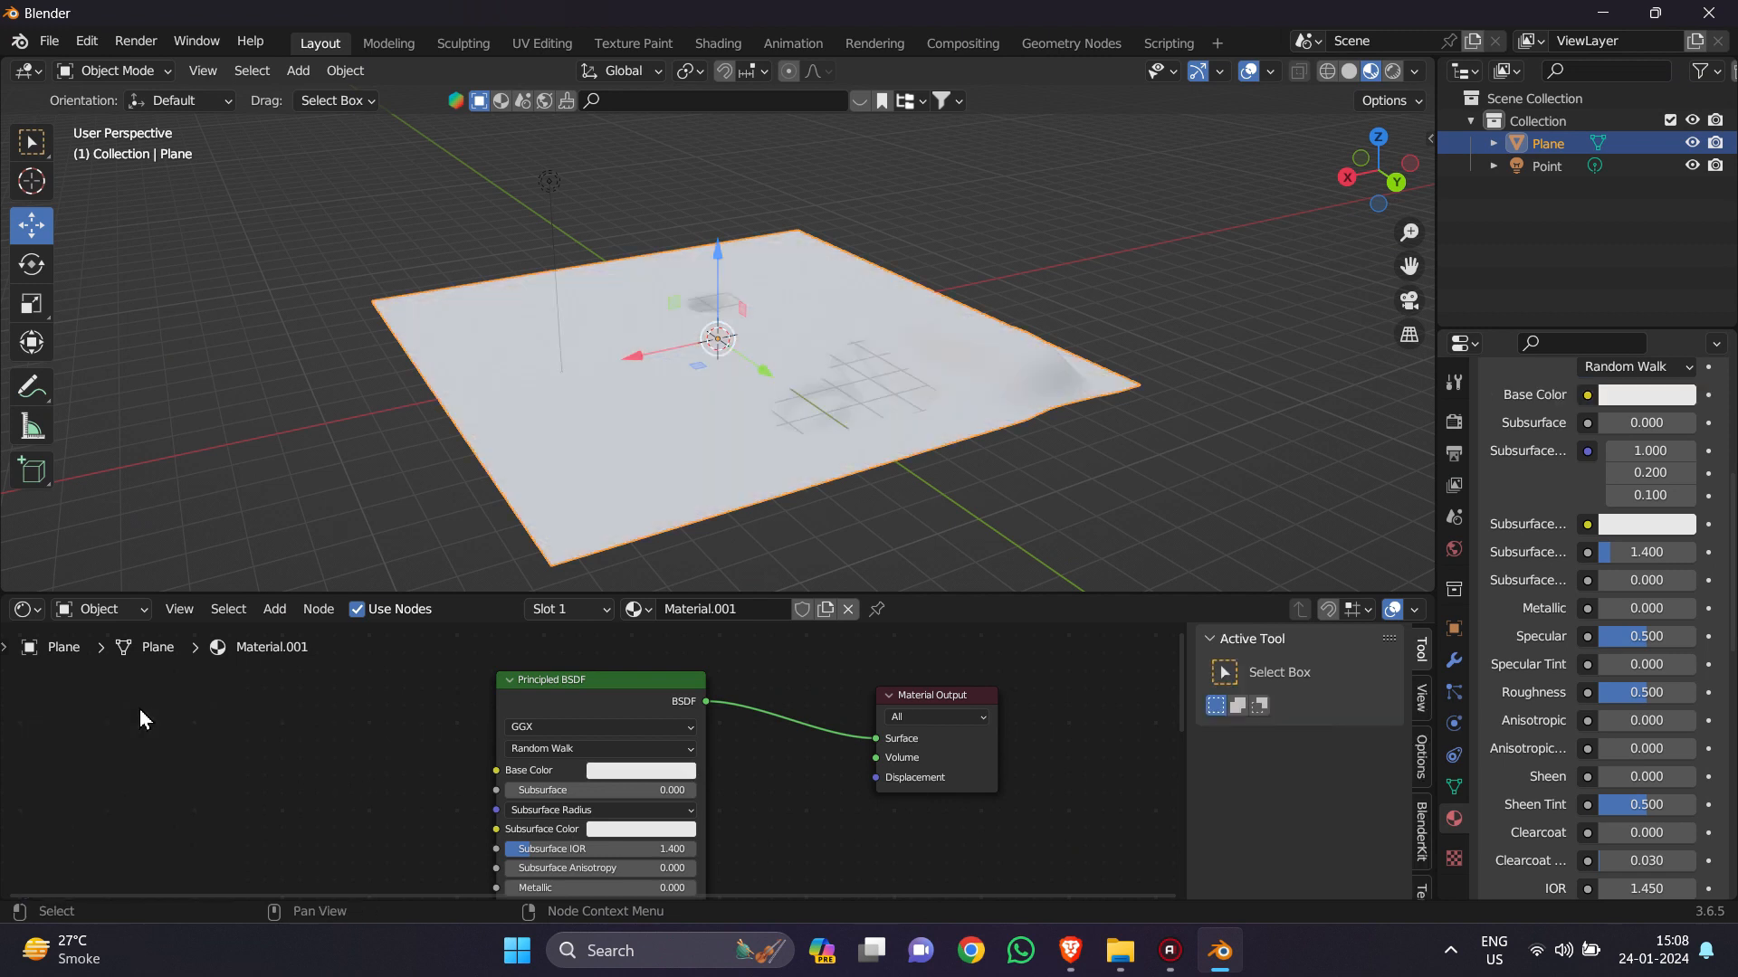
# Step: Search the add-on preferences for "node", check that Node Wrangler is enabled, view its details and close the preferences
pyautogui.click(78, 47)
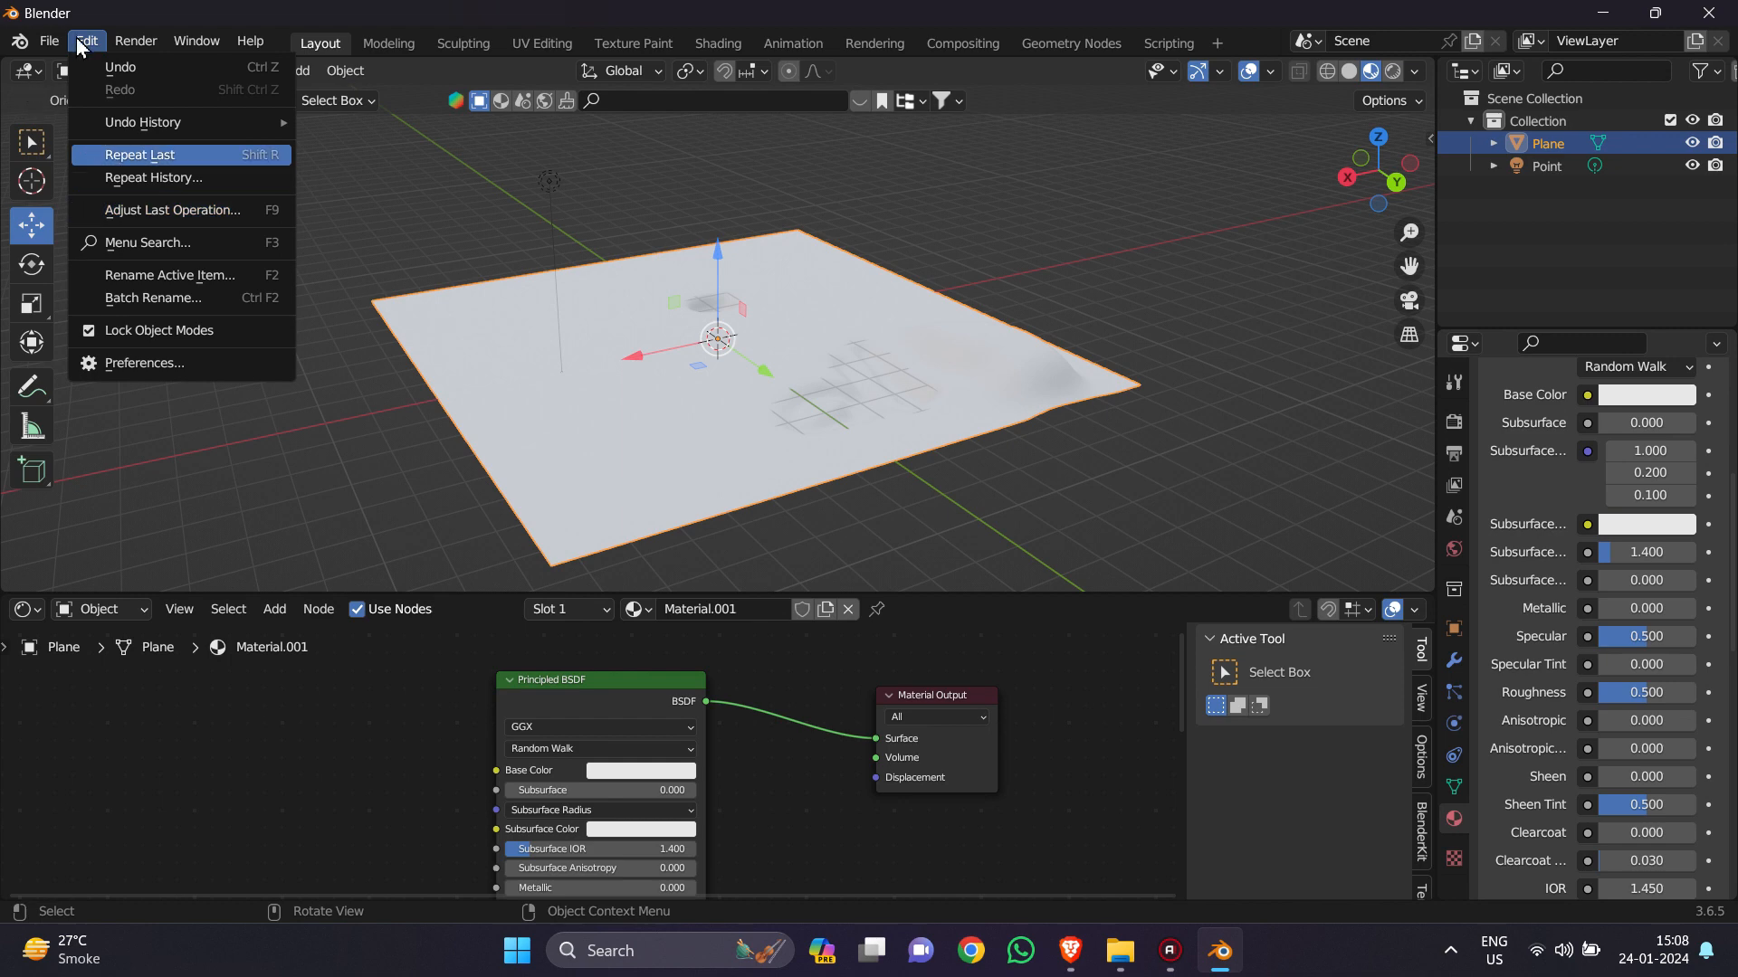
pyautogui.click(121, 363)
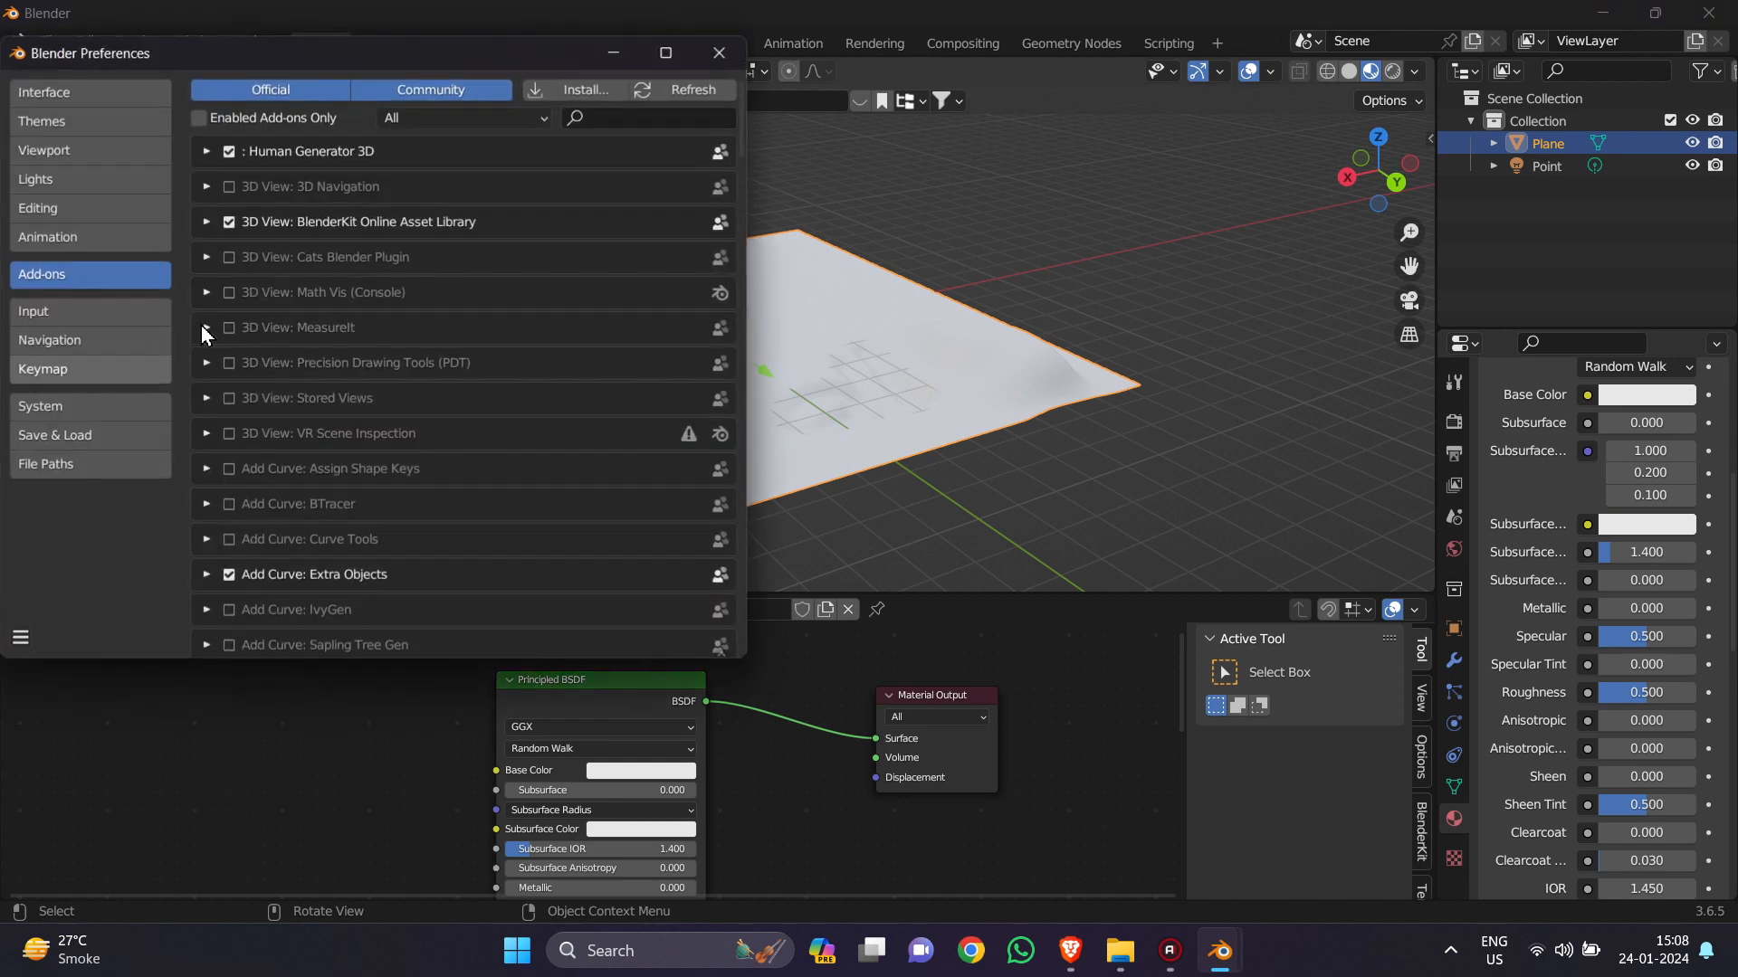
pyautogui.click(604, 120)
pyautogui.write('node')
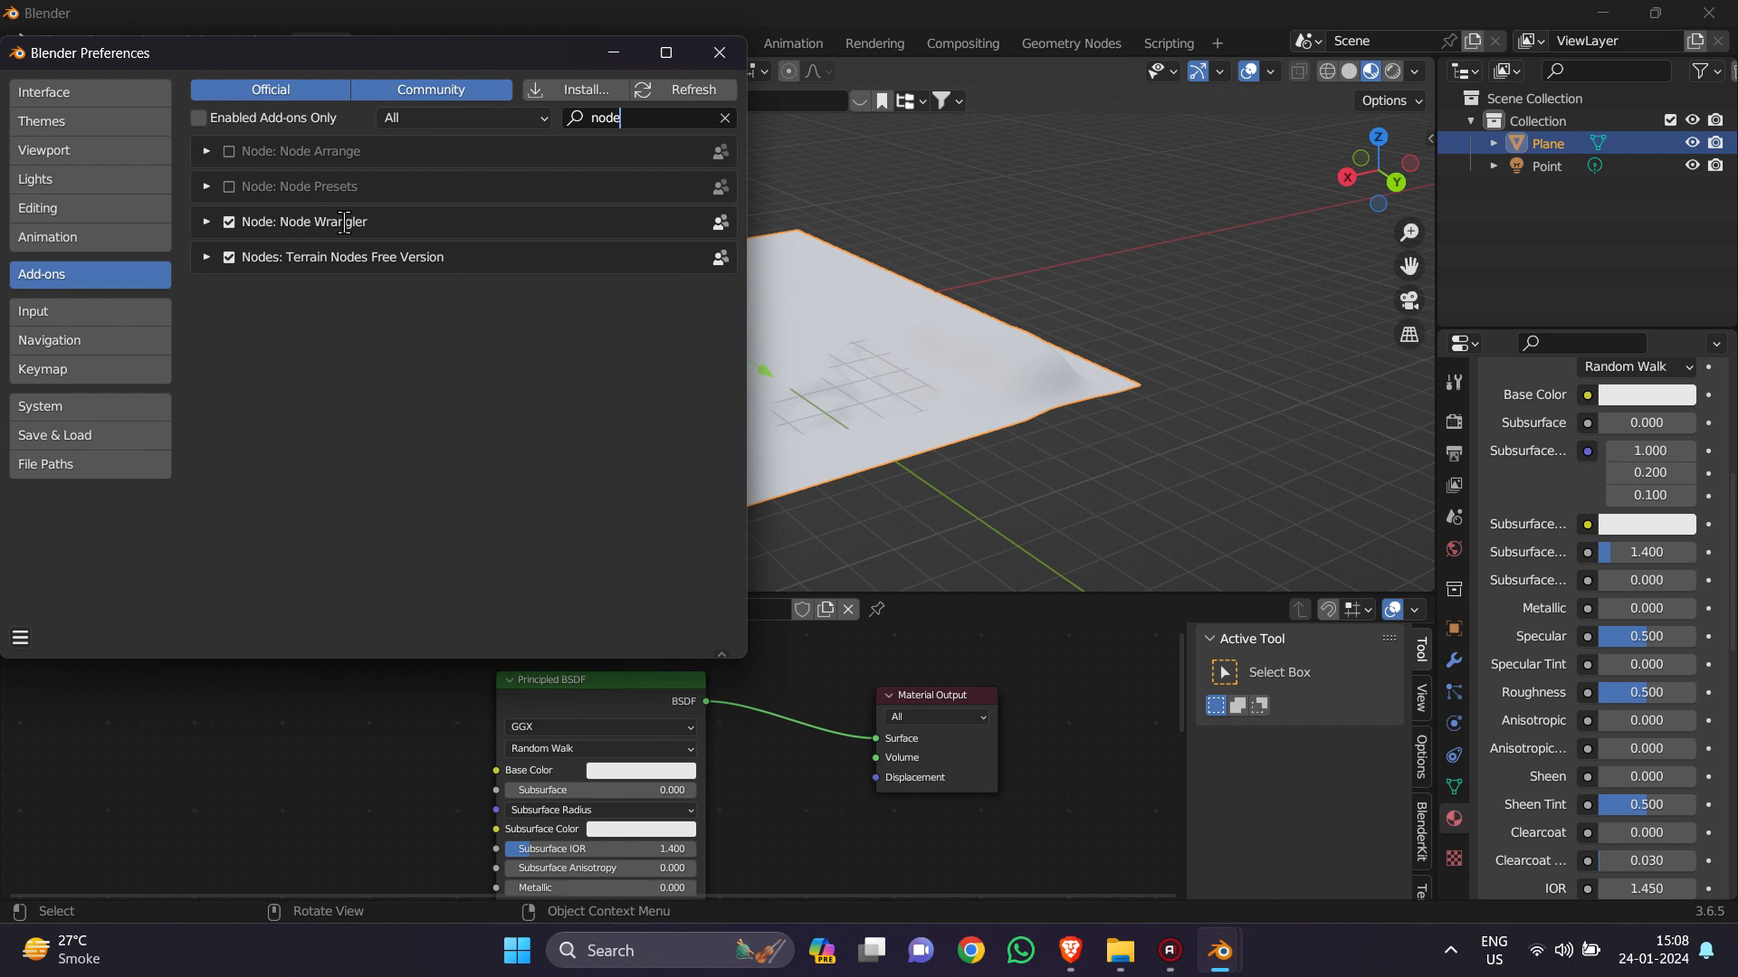
pyautogui.click(208, 226)
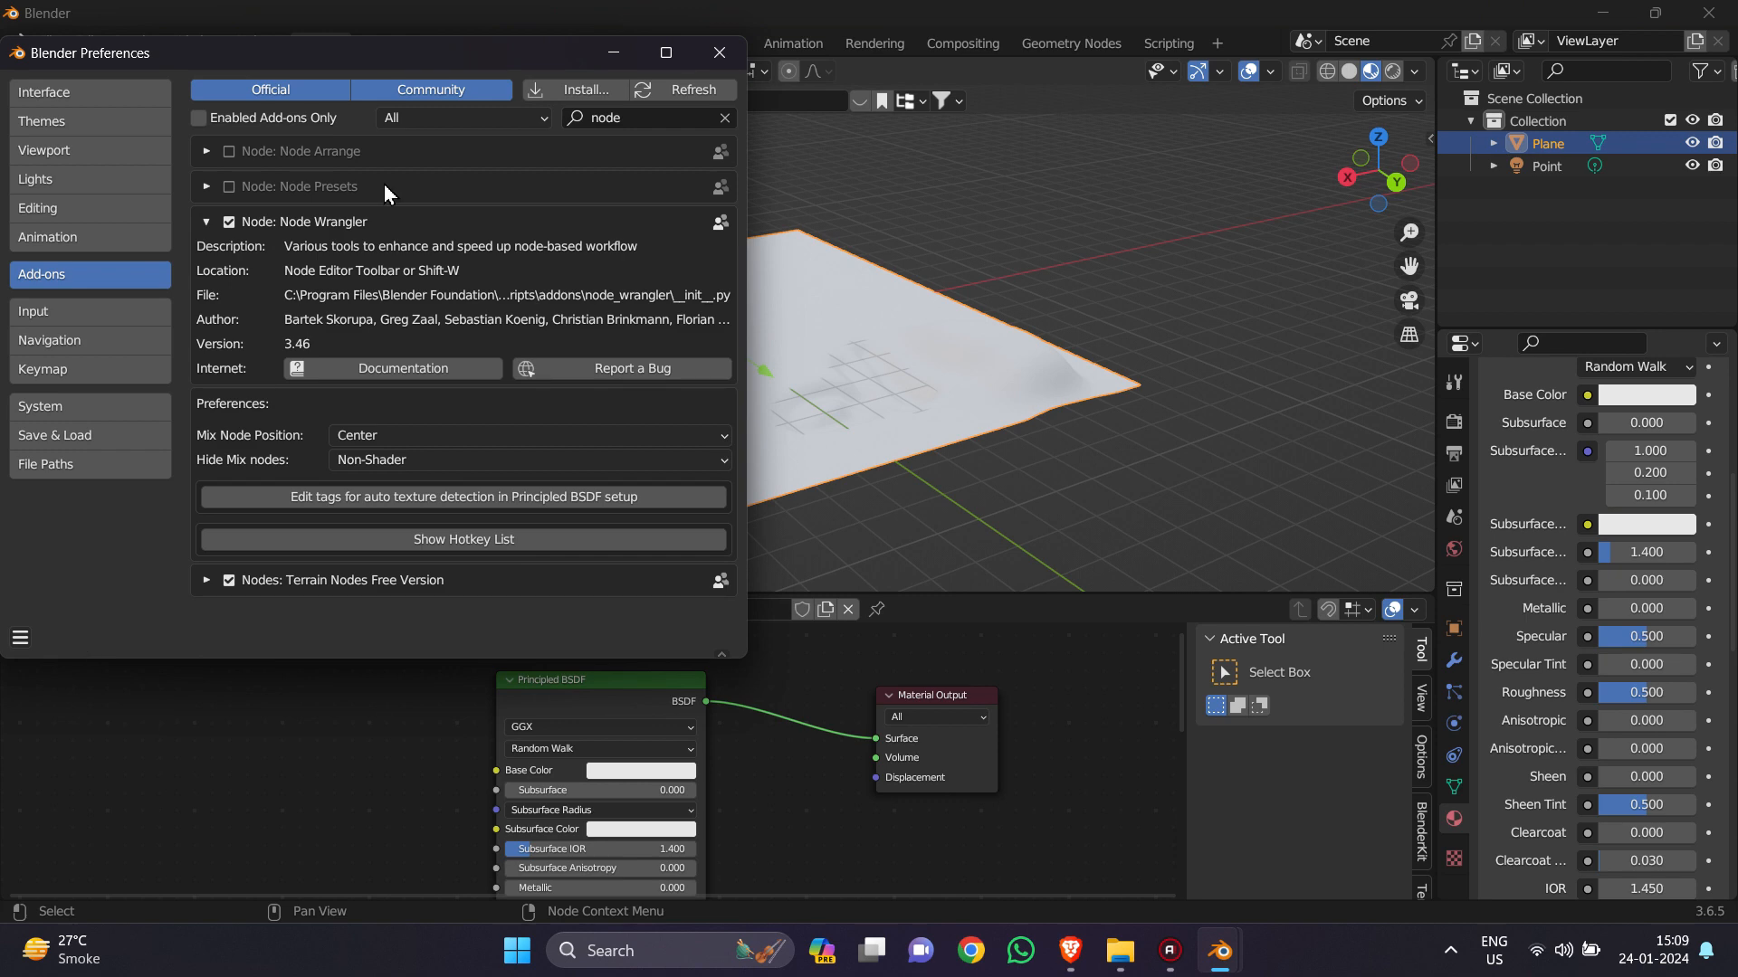
pyautogui.click(698, 15)
pyautogui.click(719, 56)
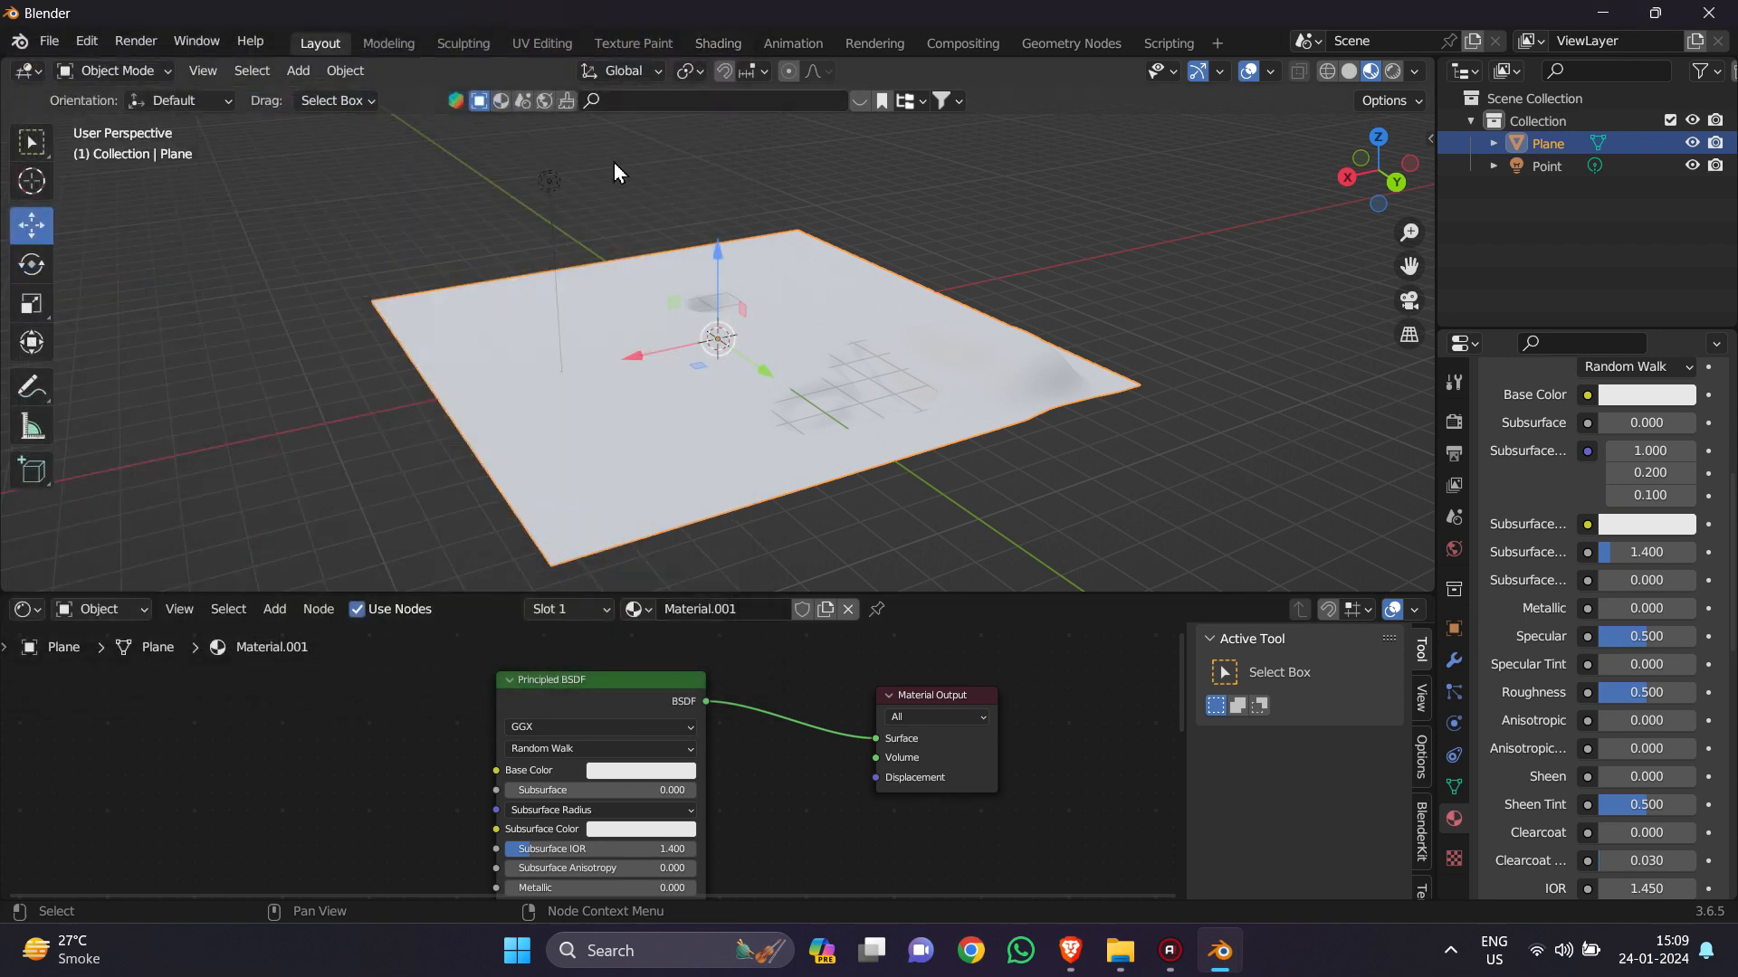
# Step: Use Node Wrangler's Principled Texture Setup on the Principled BSDF to load the diagonal_parquet ao, disp, rough, nor_gl and diff 4K maps from the textures folder
pyautogui.click(575, 687)
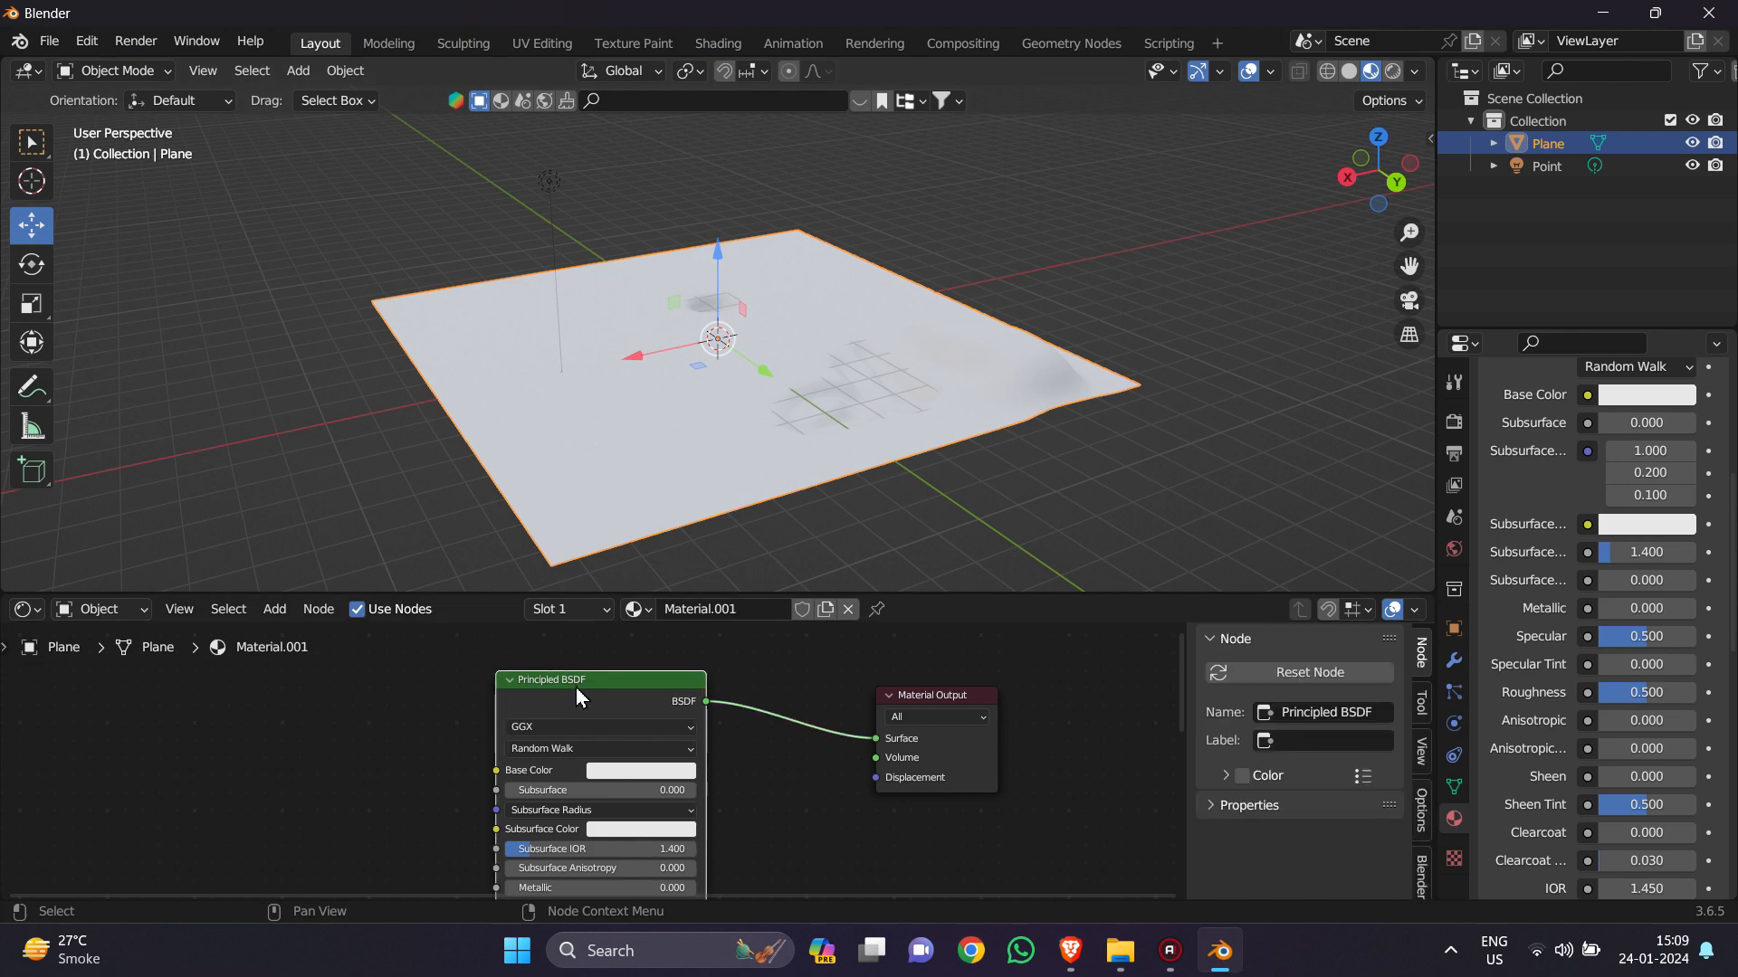
pyautogui.hotkey('ctrl', 'shift', 't')
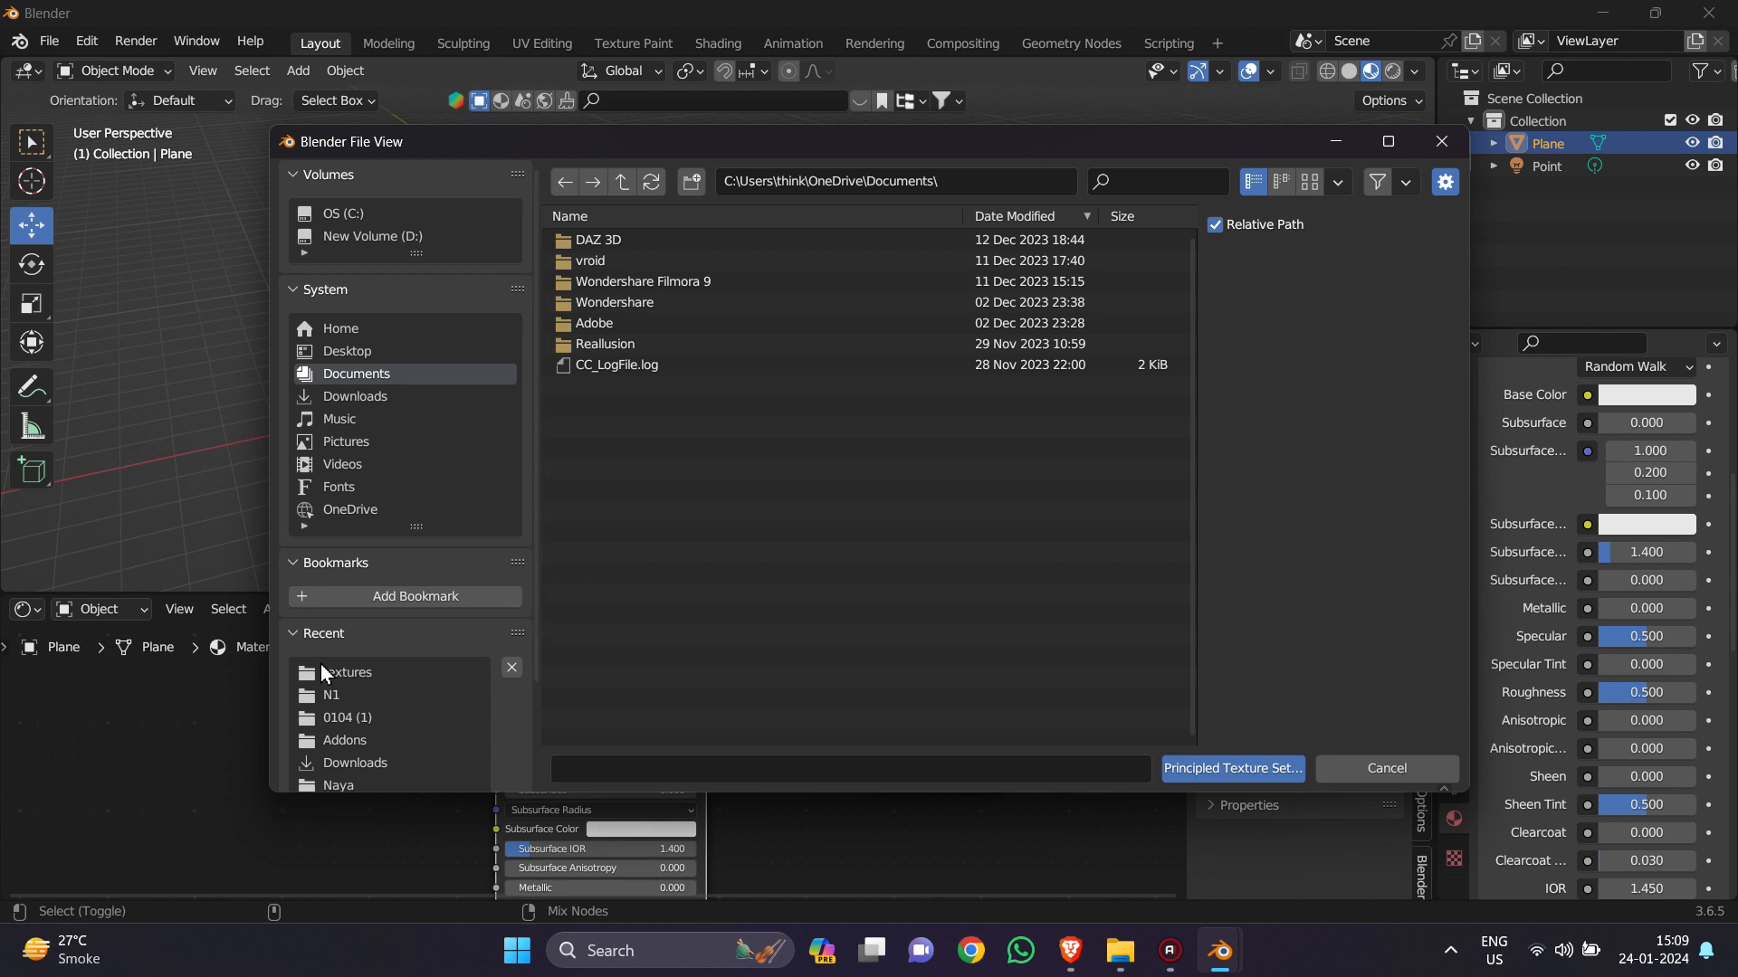
pyautogui.click(380, 673)
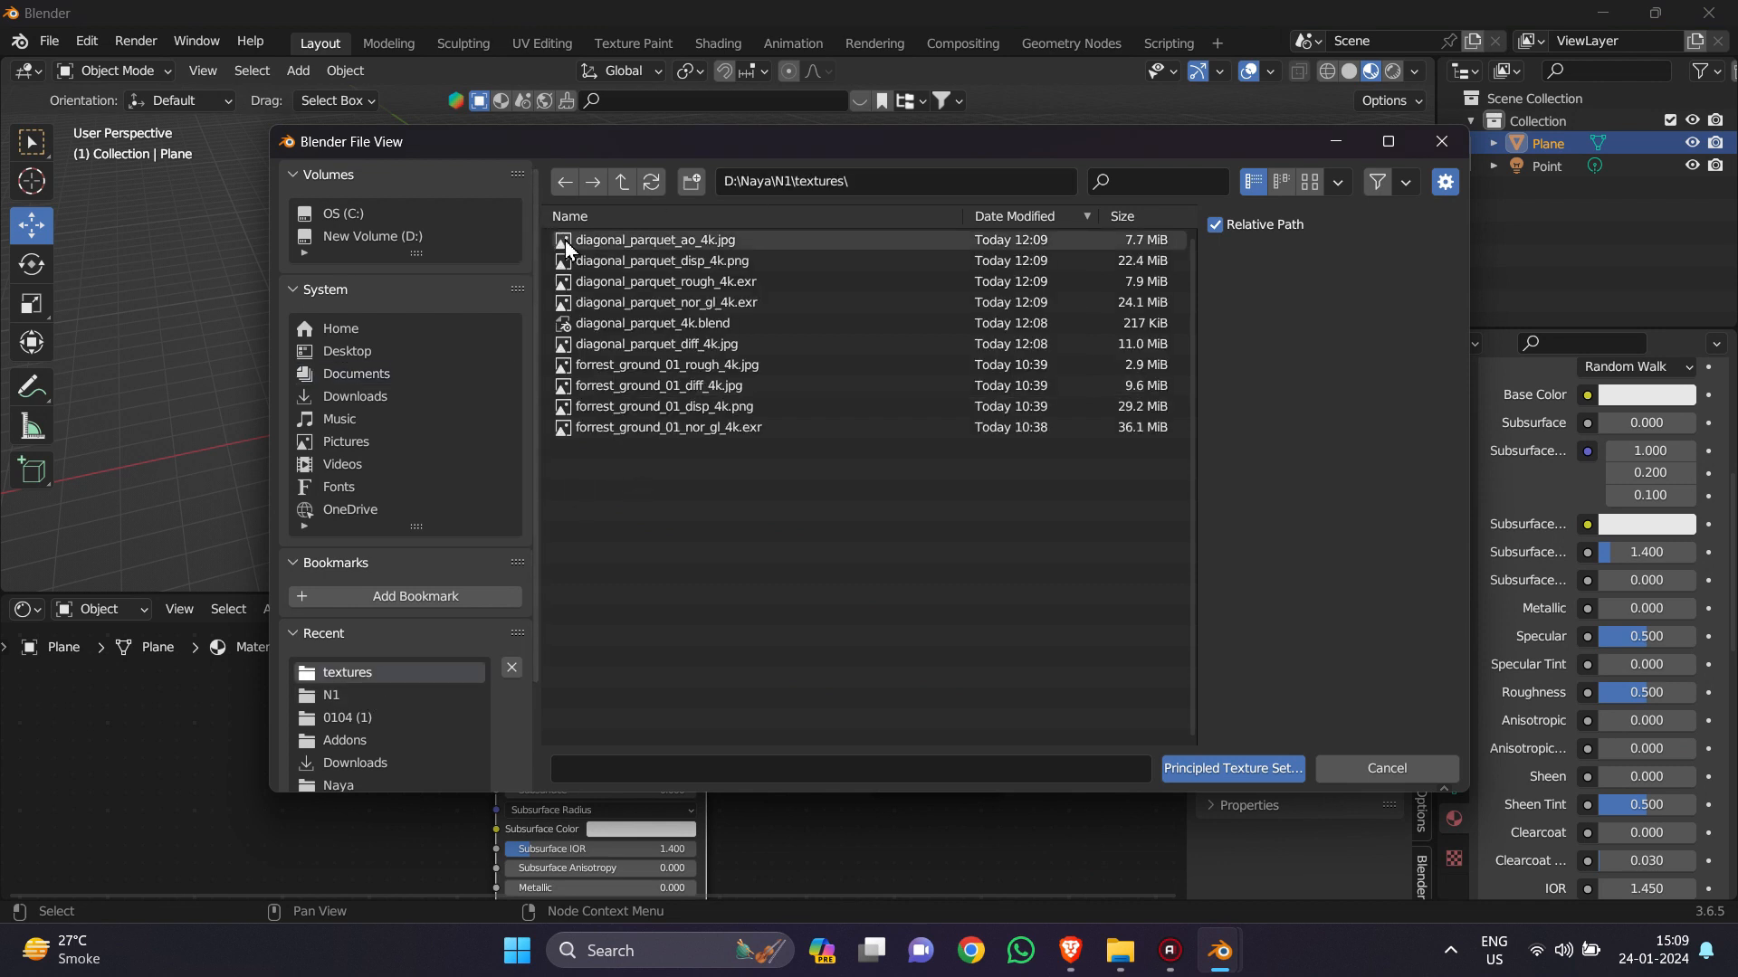
pyautogui.moveTo(548, 237); pyautogui.dragTo(632, 320)
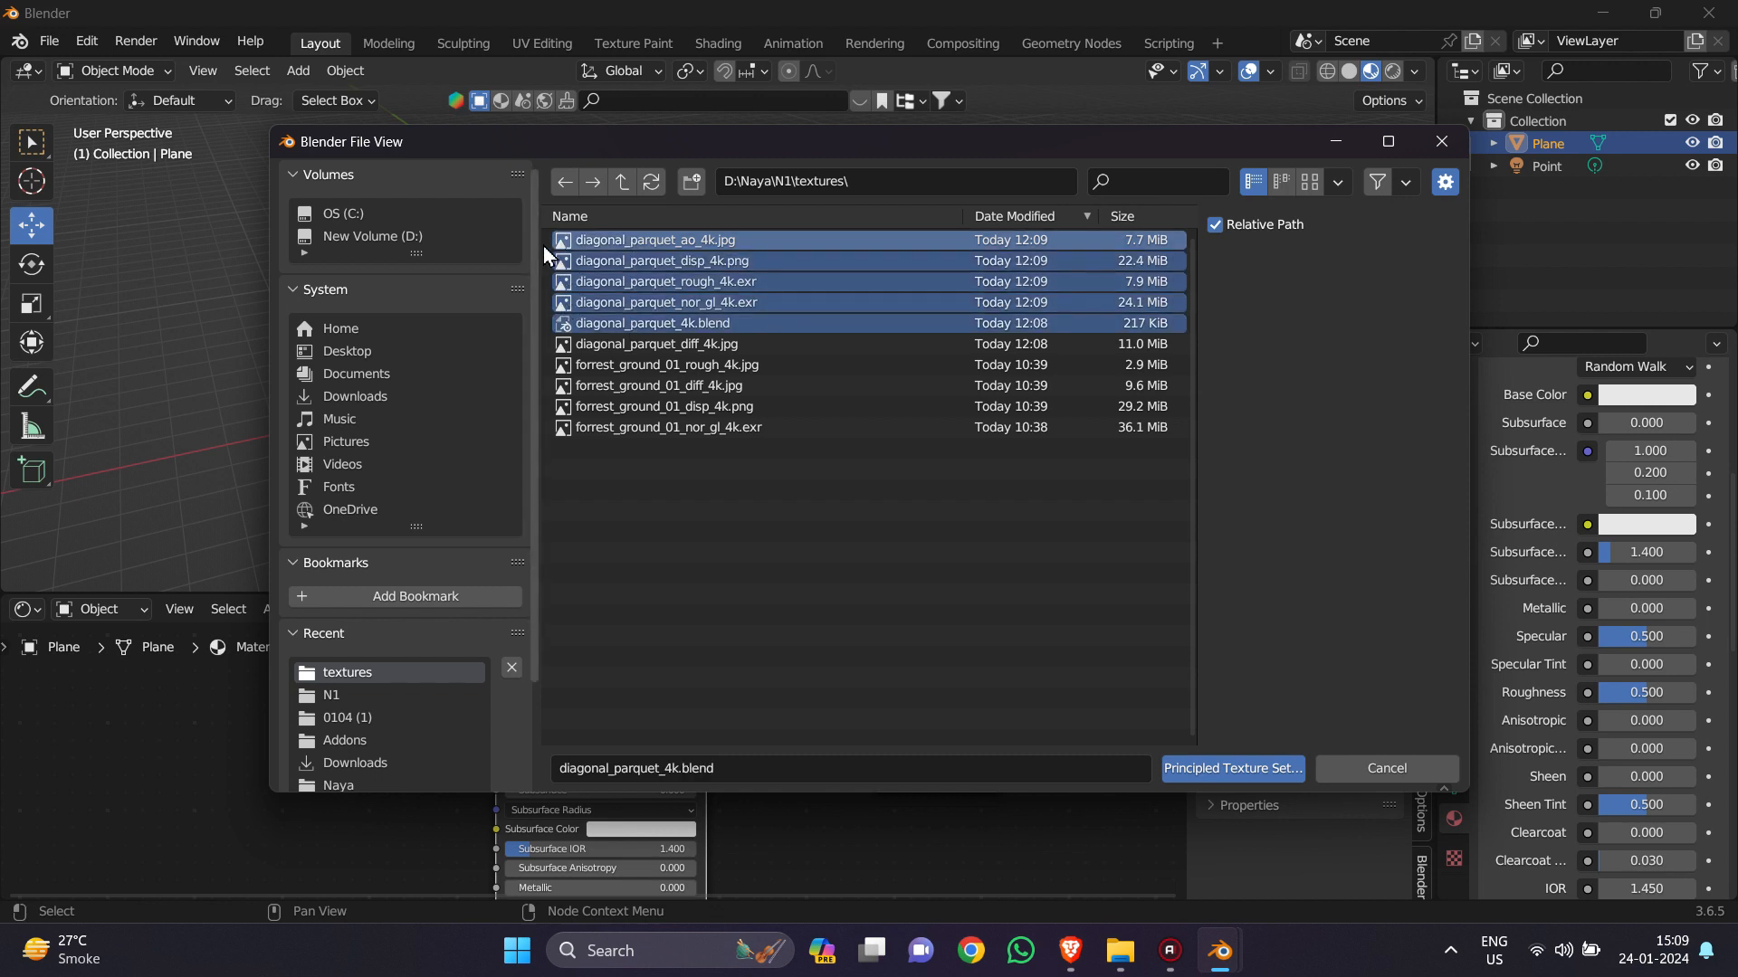
pyautogui.click(660, 344)
pyautogui.click(662, 323)
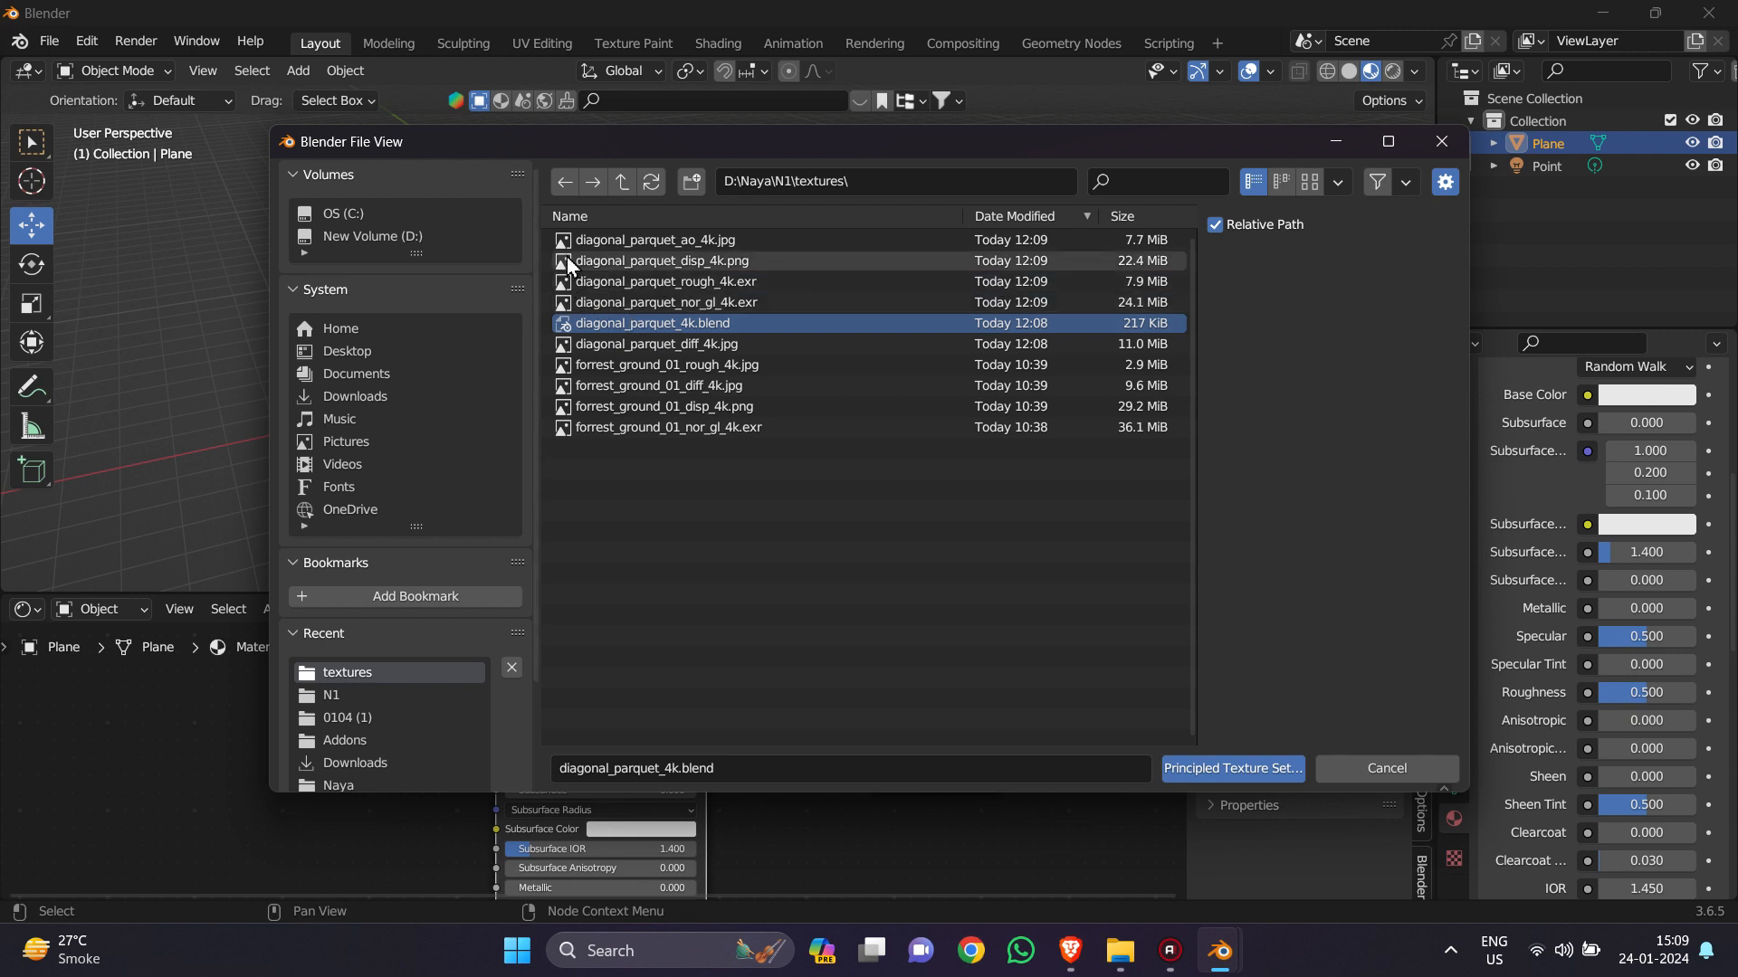
pyautogui.moveTo(552, 240); pyautogui.dragTo(642, 303)
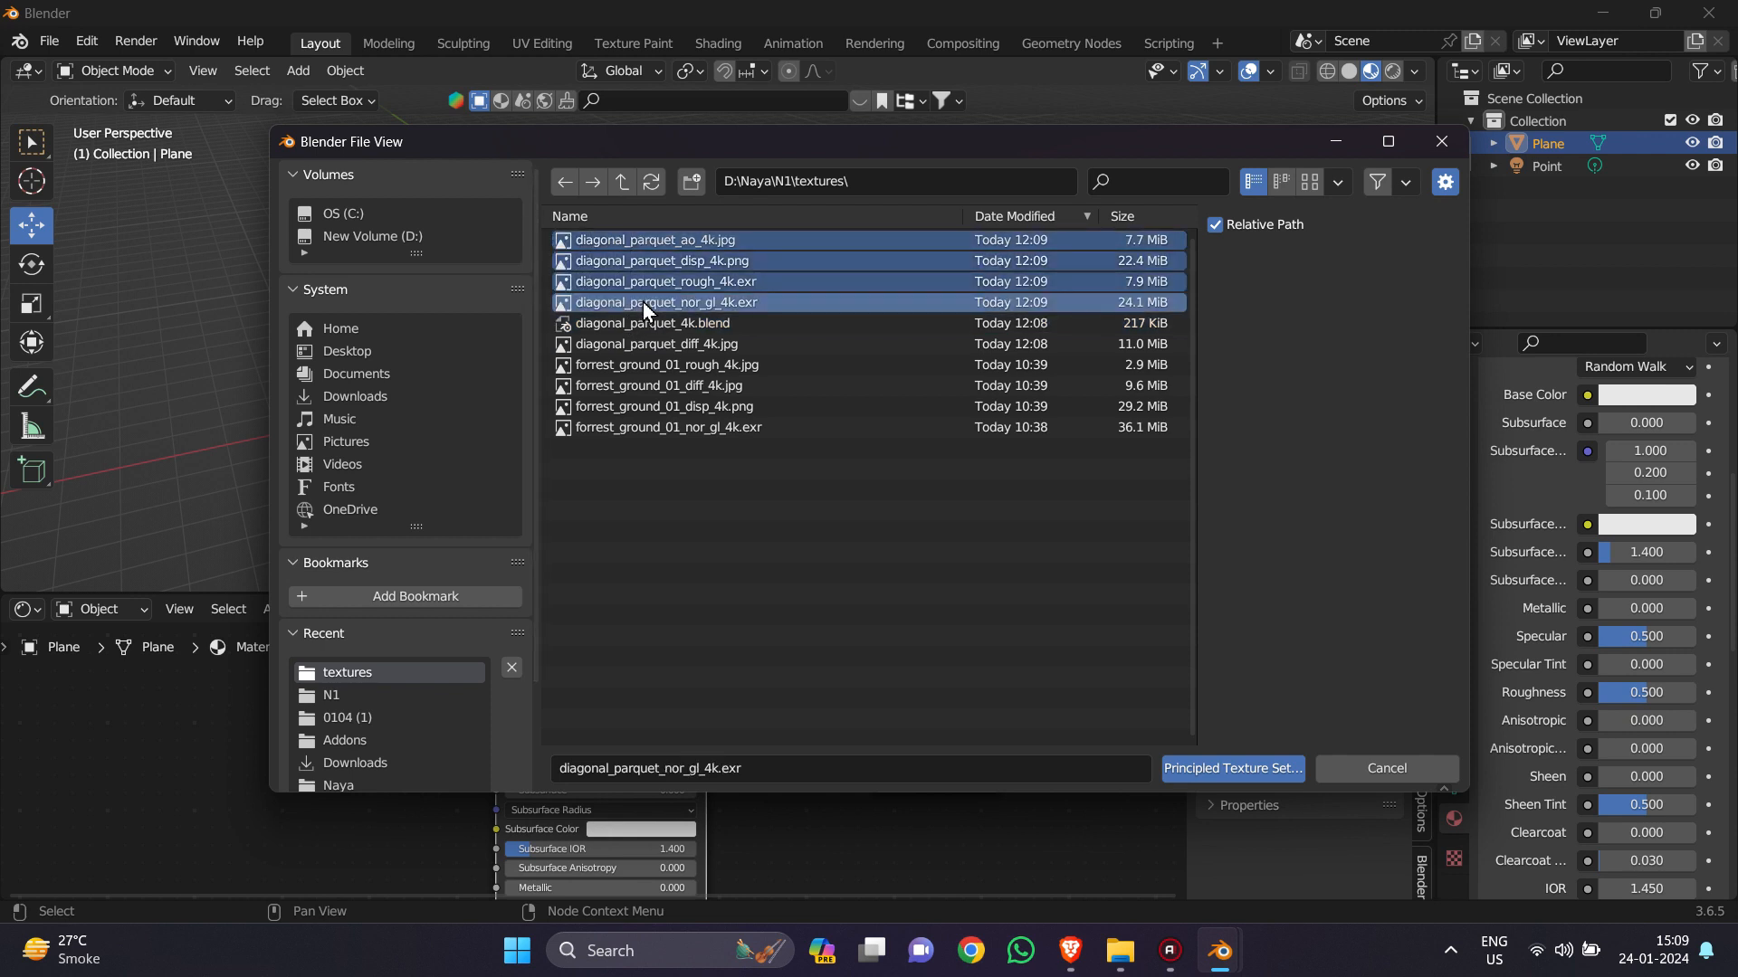
pyautogui.keyDown('ctrl'); pyautogui.click(680, 344); pyautogui.keyUp('ctrl')
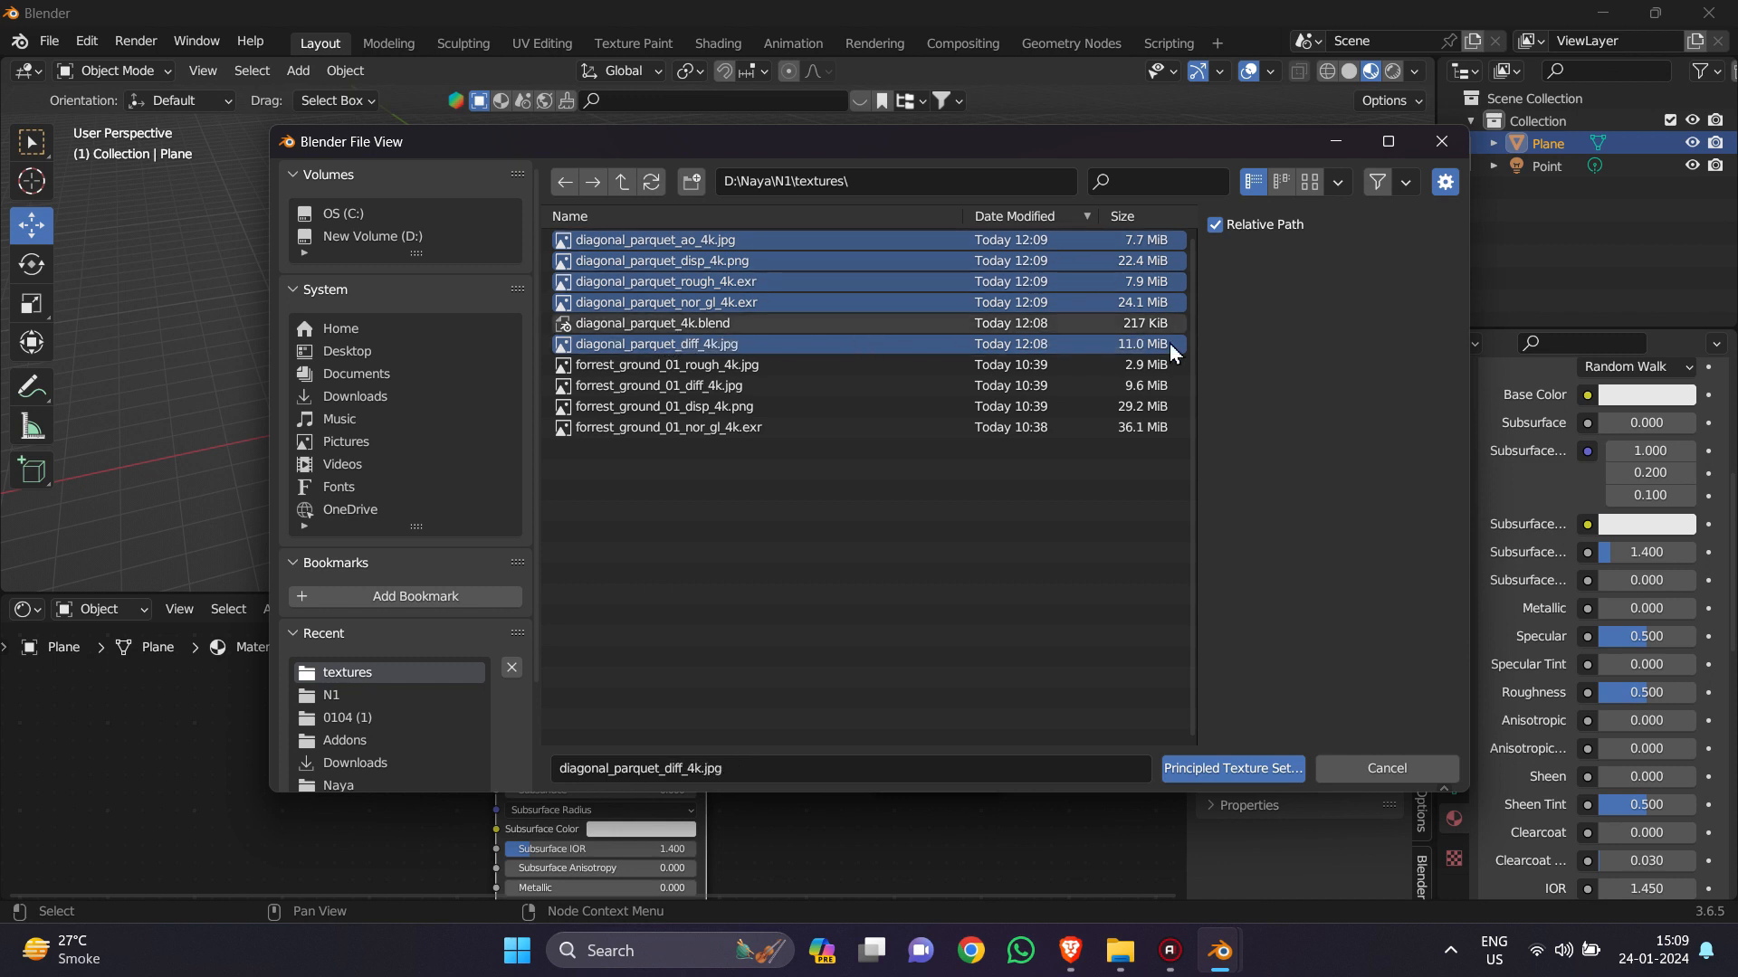
pyautogui.click(1233, 770)
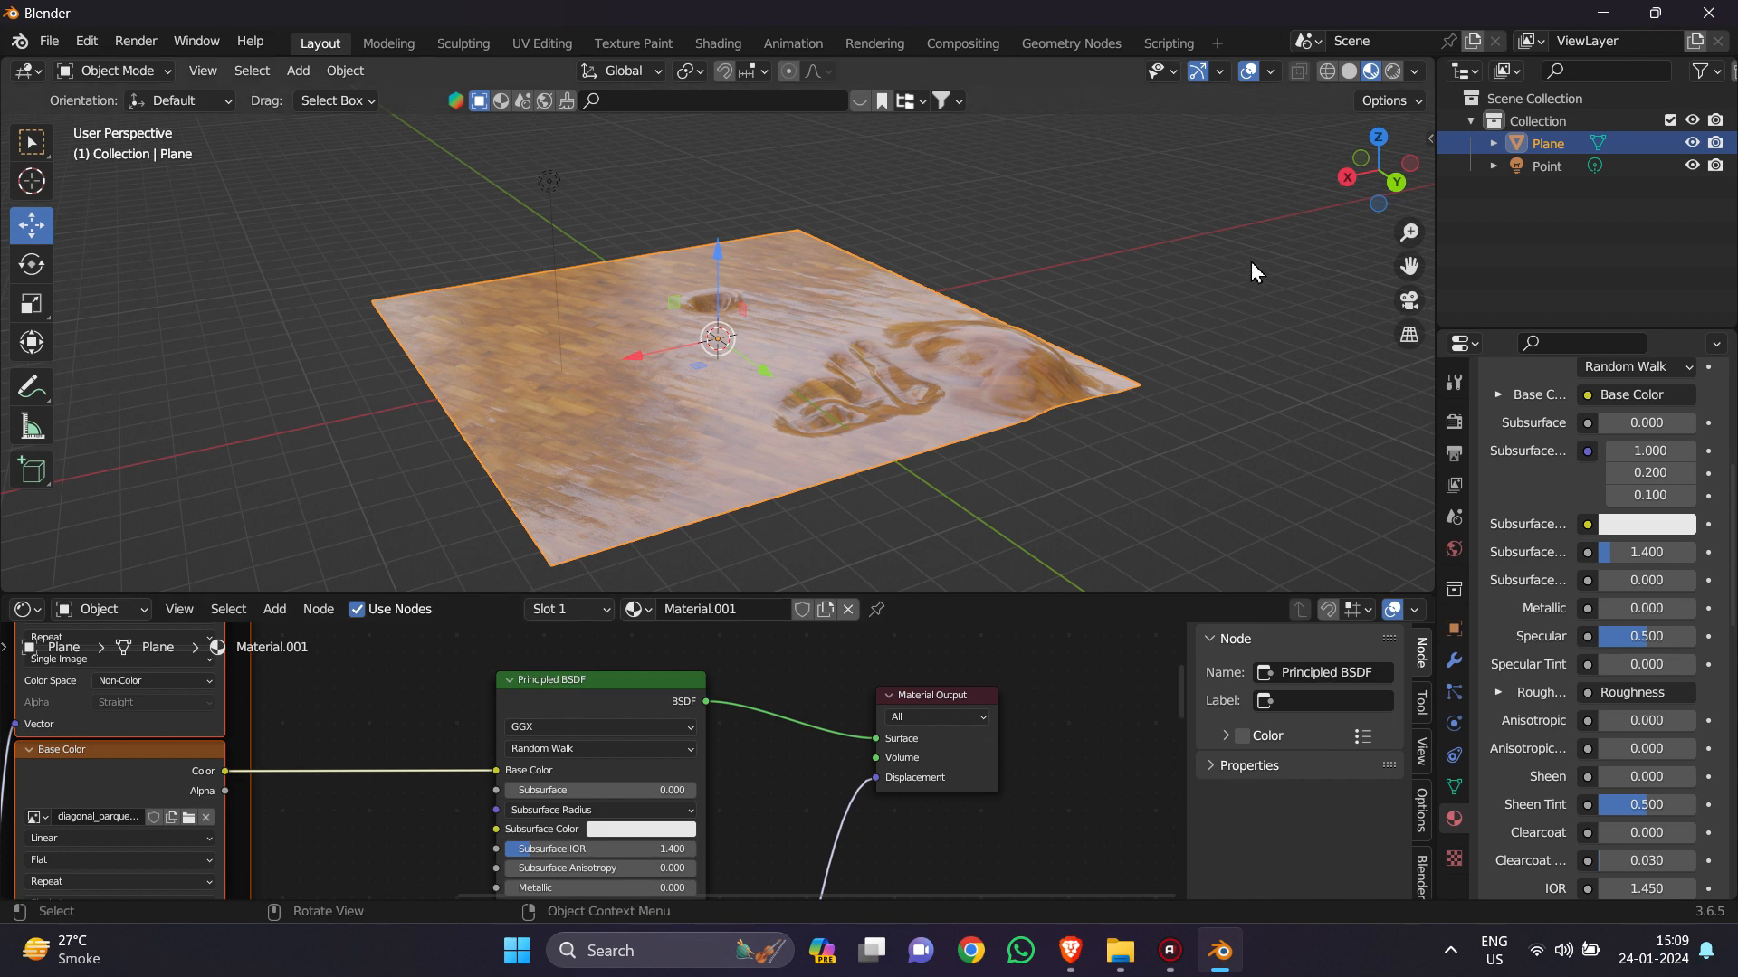
# Step: Inspect the textured plane from several angles along with its full node network, and set the viewport shading back to Solid
pyautogui.moveTo(1356, 175); pyautogui.dragTo(1235, 192)
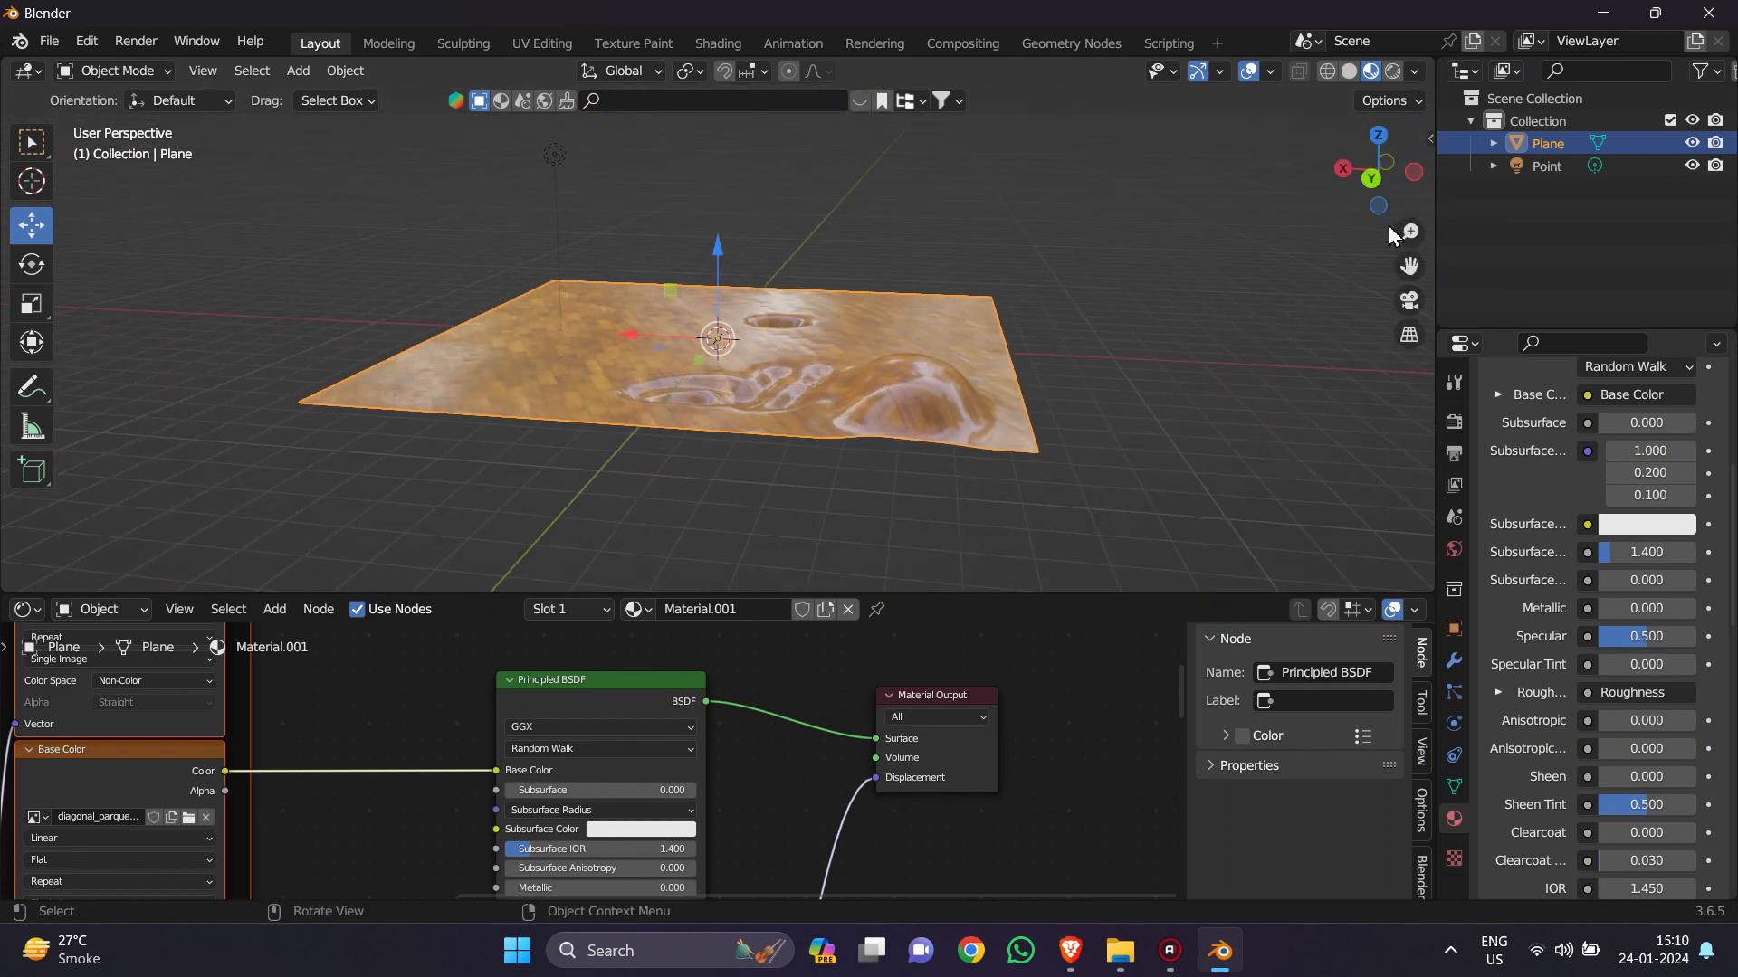
pyautogui.click(1430, 236)
pyautogui.moveTo(1409, 232); pyautogui.dragTo(1391, 192)
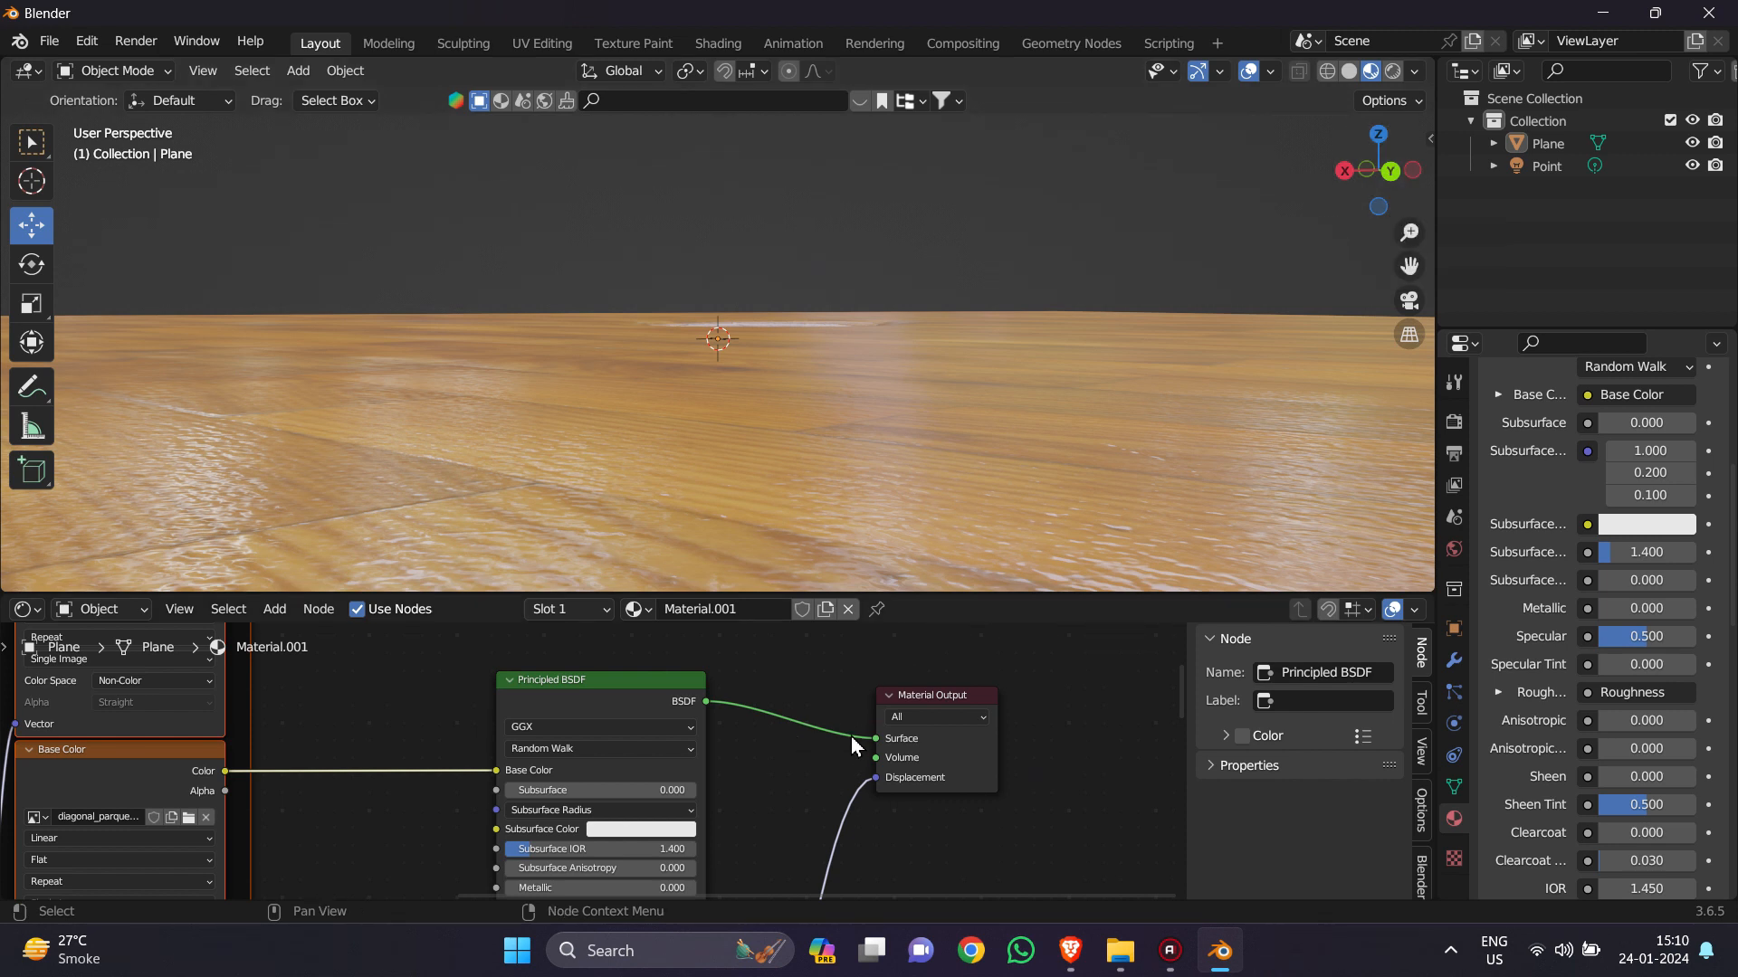
pyautogui.scroll(-6, 850, 736)
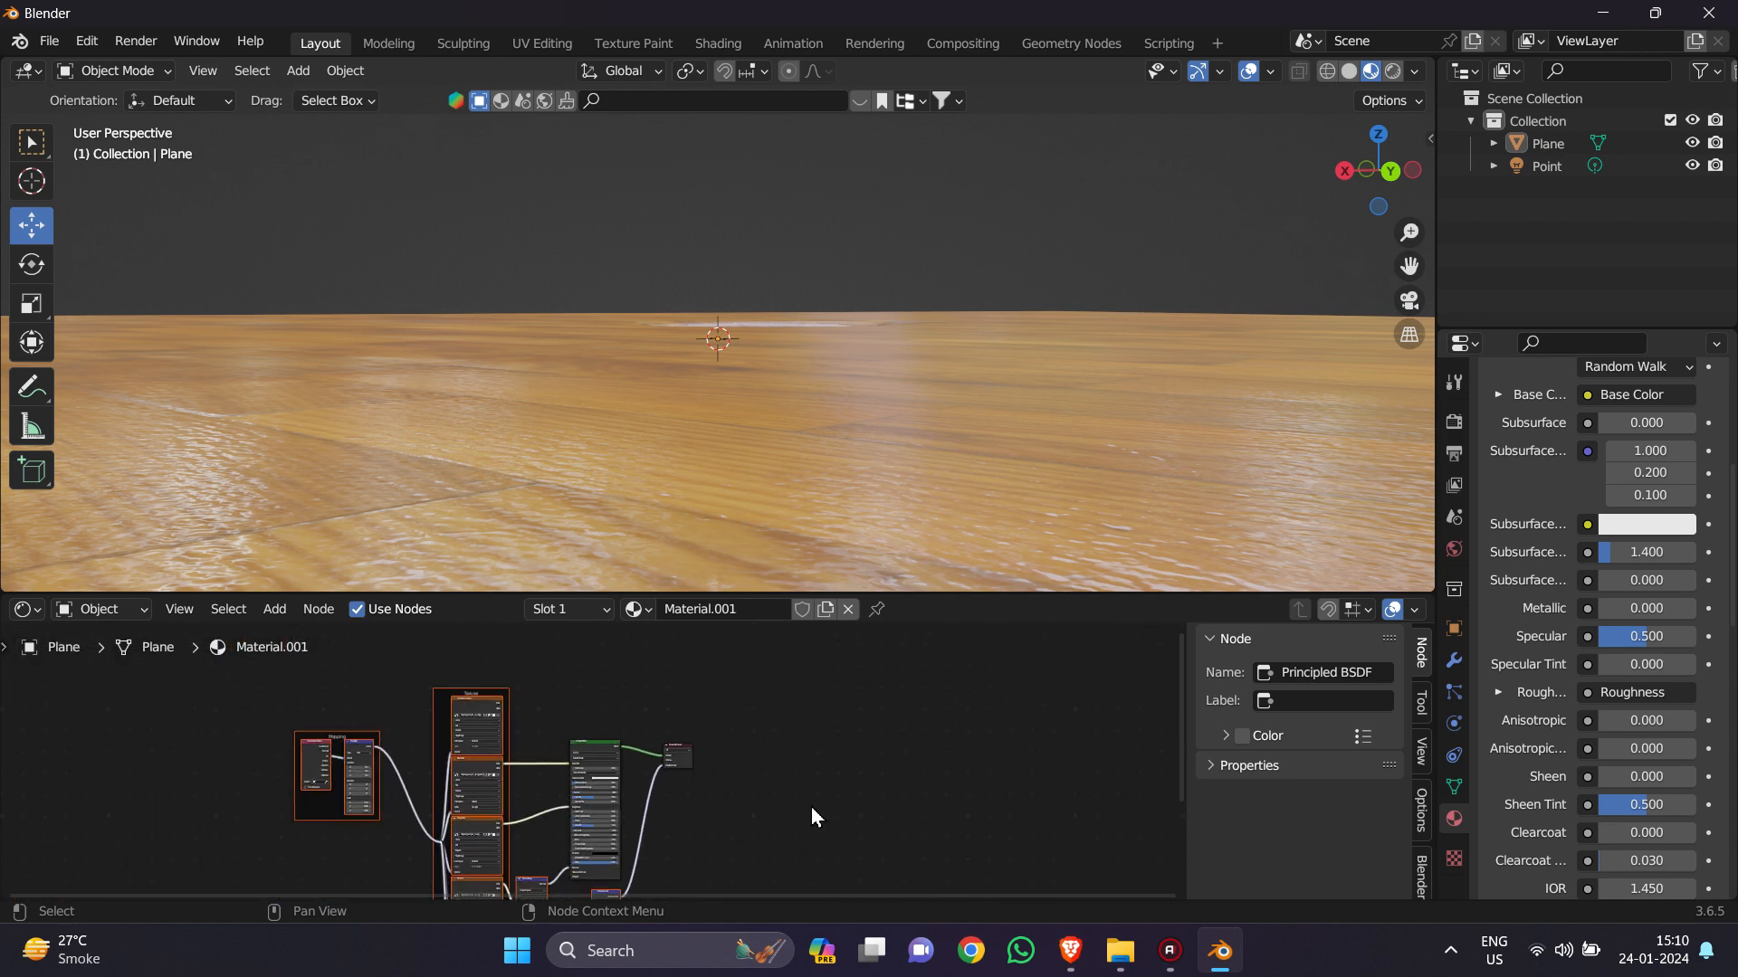
pyautogui.scroll(-3, 594, 751)
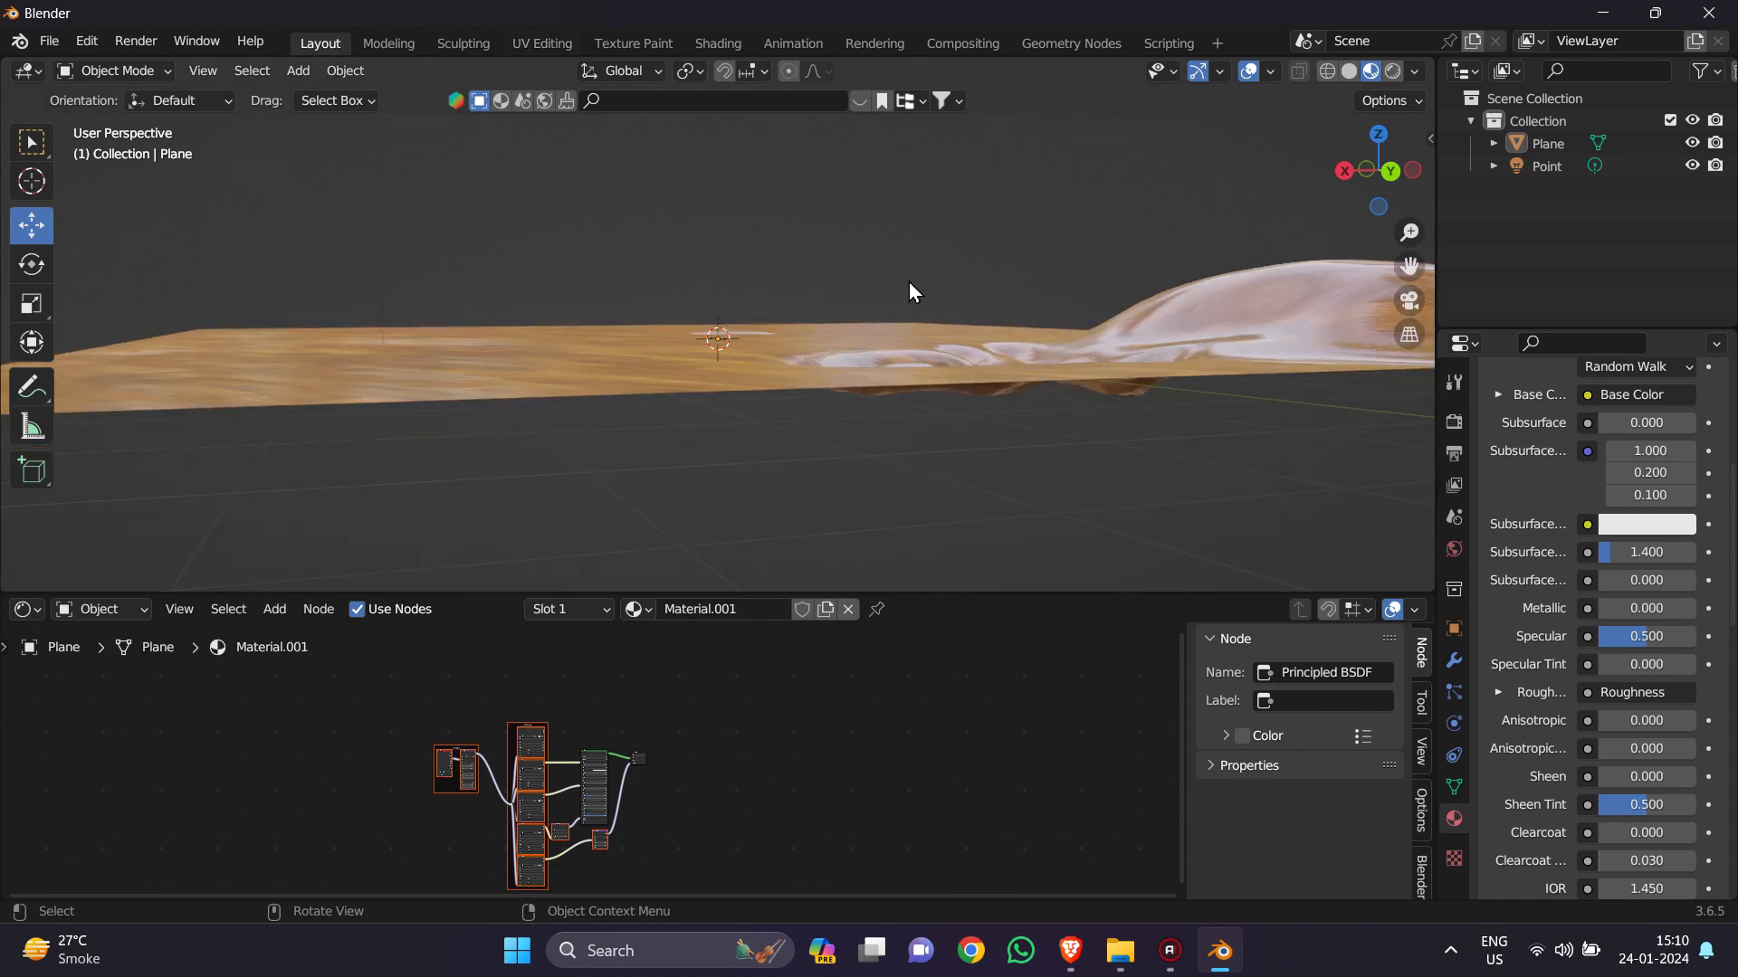
pyautogui.moveTo(1379, 172)
pyautogui.mouseDown()
pyautogui.moveTo(1312, 235)
pyautogui.moveTo(1373, 169)
pyautogui.mouseUp()
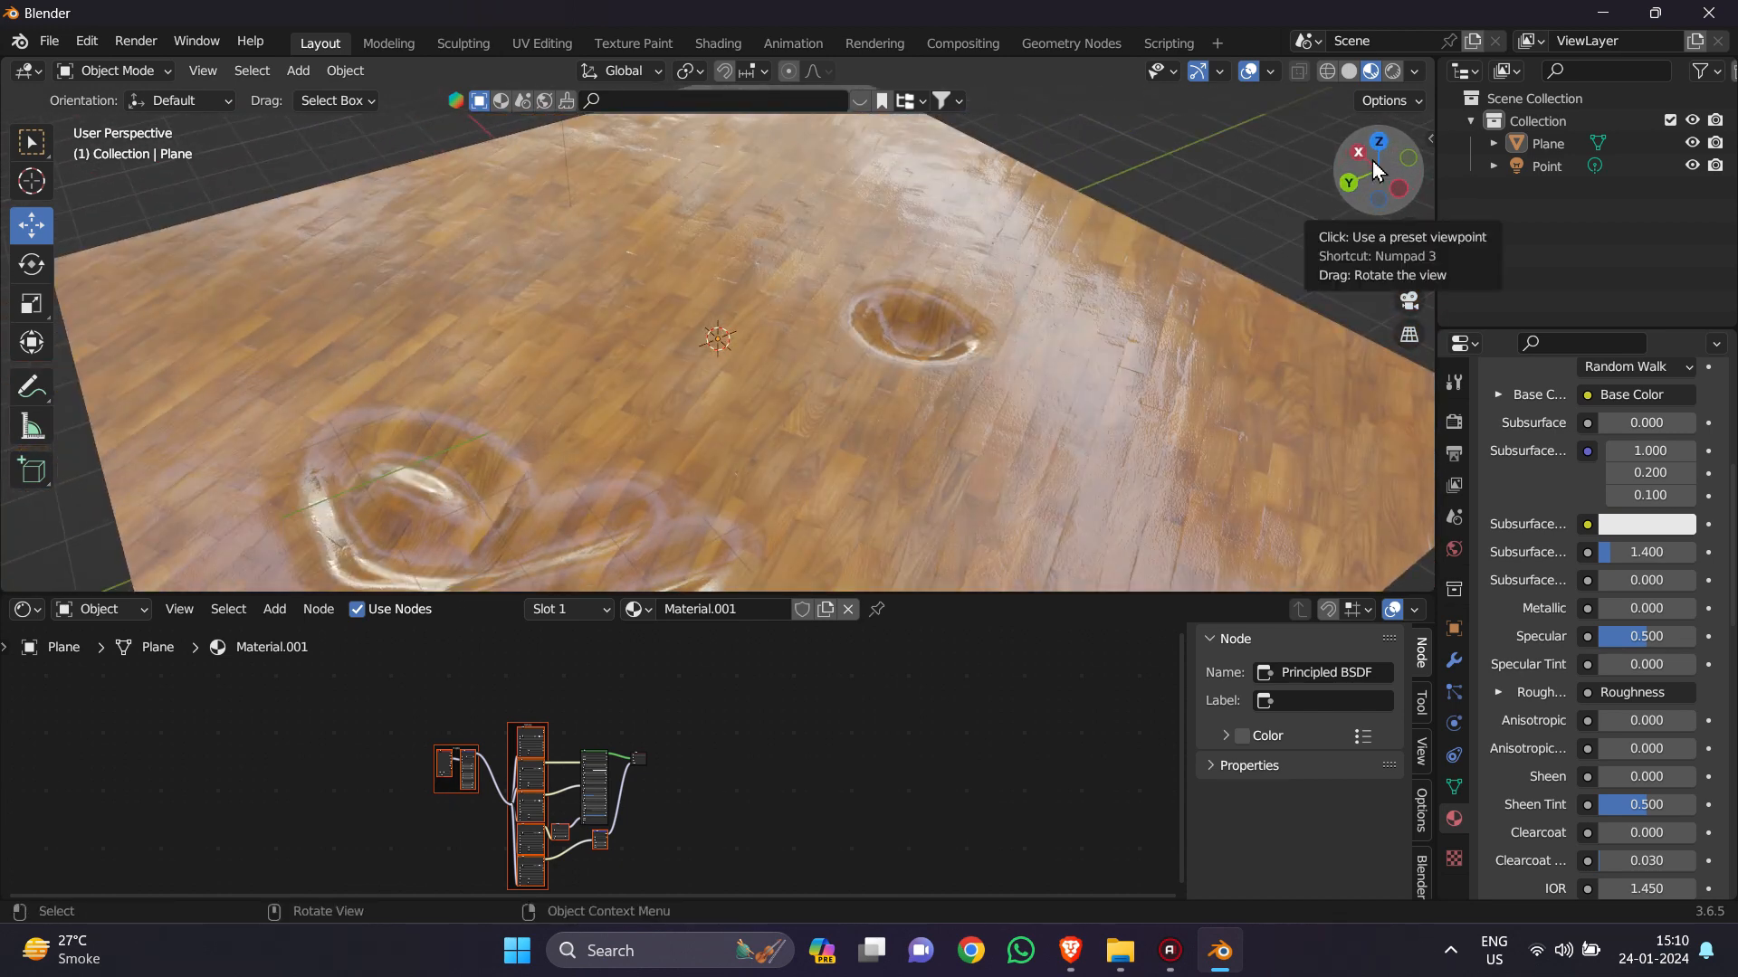
pyautogui.click(1349, 71)
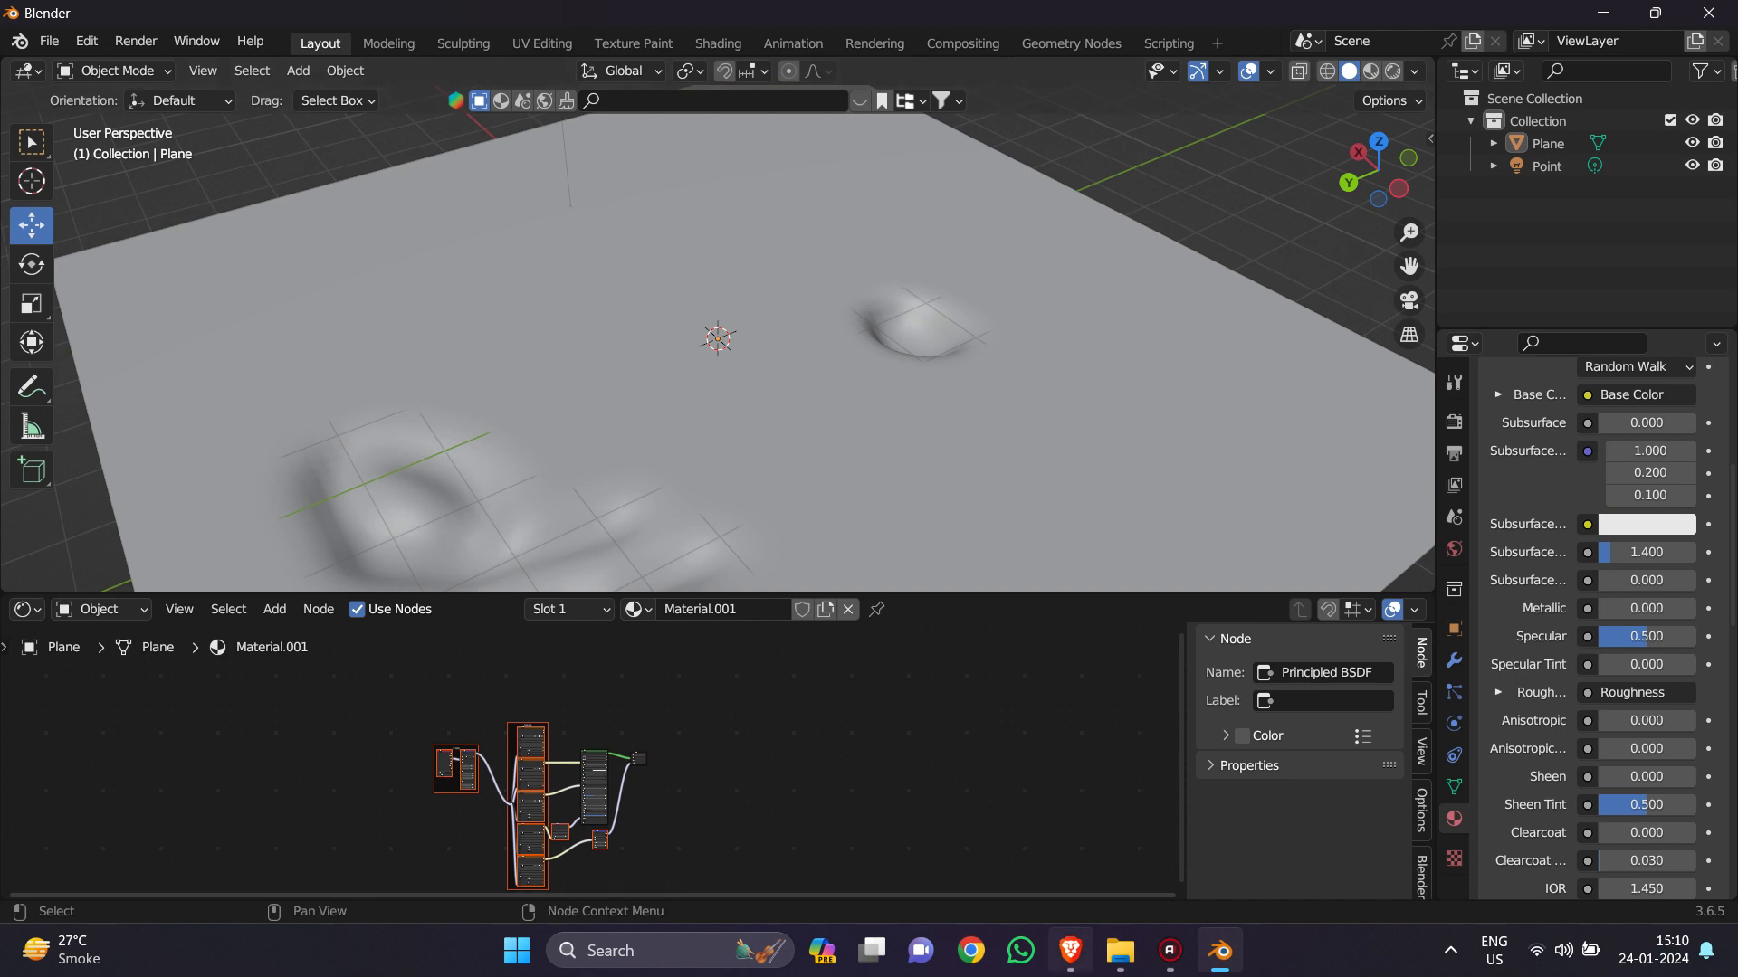
# Step: Switch to Brave, browse Poly Haven's texture library for other materials, and return to Blender
pyautogui.click(1071, 951)
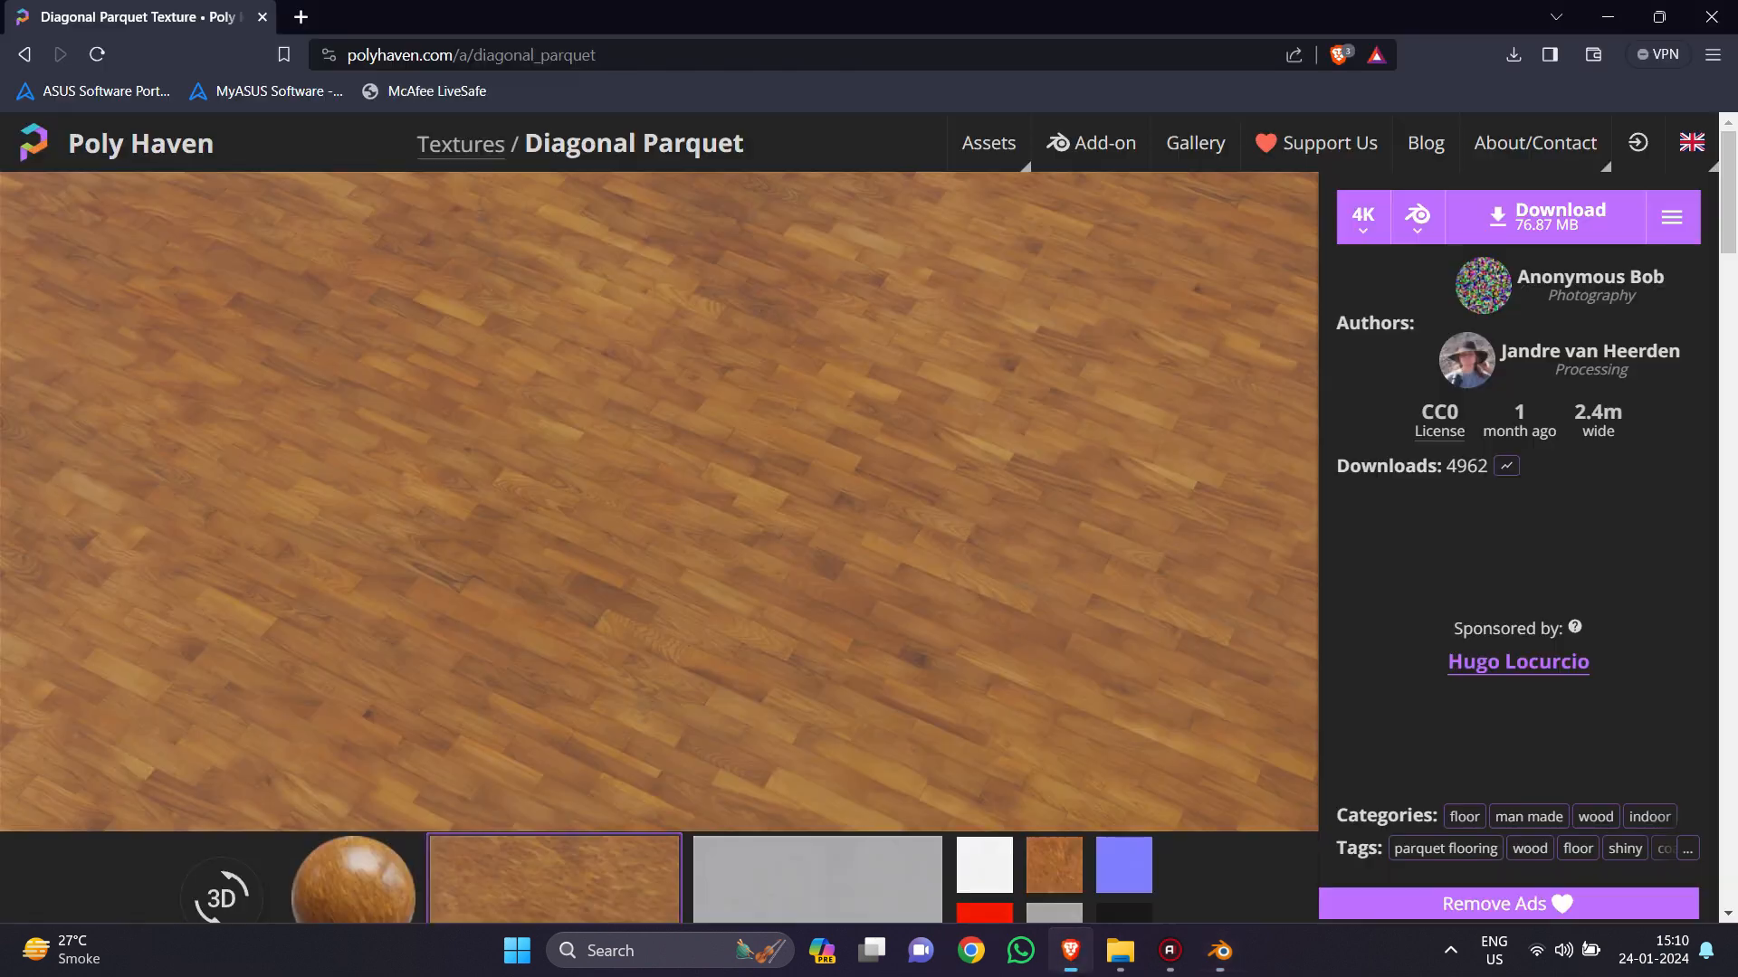
pyautogui.click(28, 56)
pyautogui.scroll(-4, 995, 507)
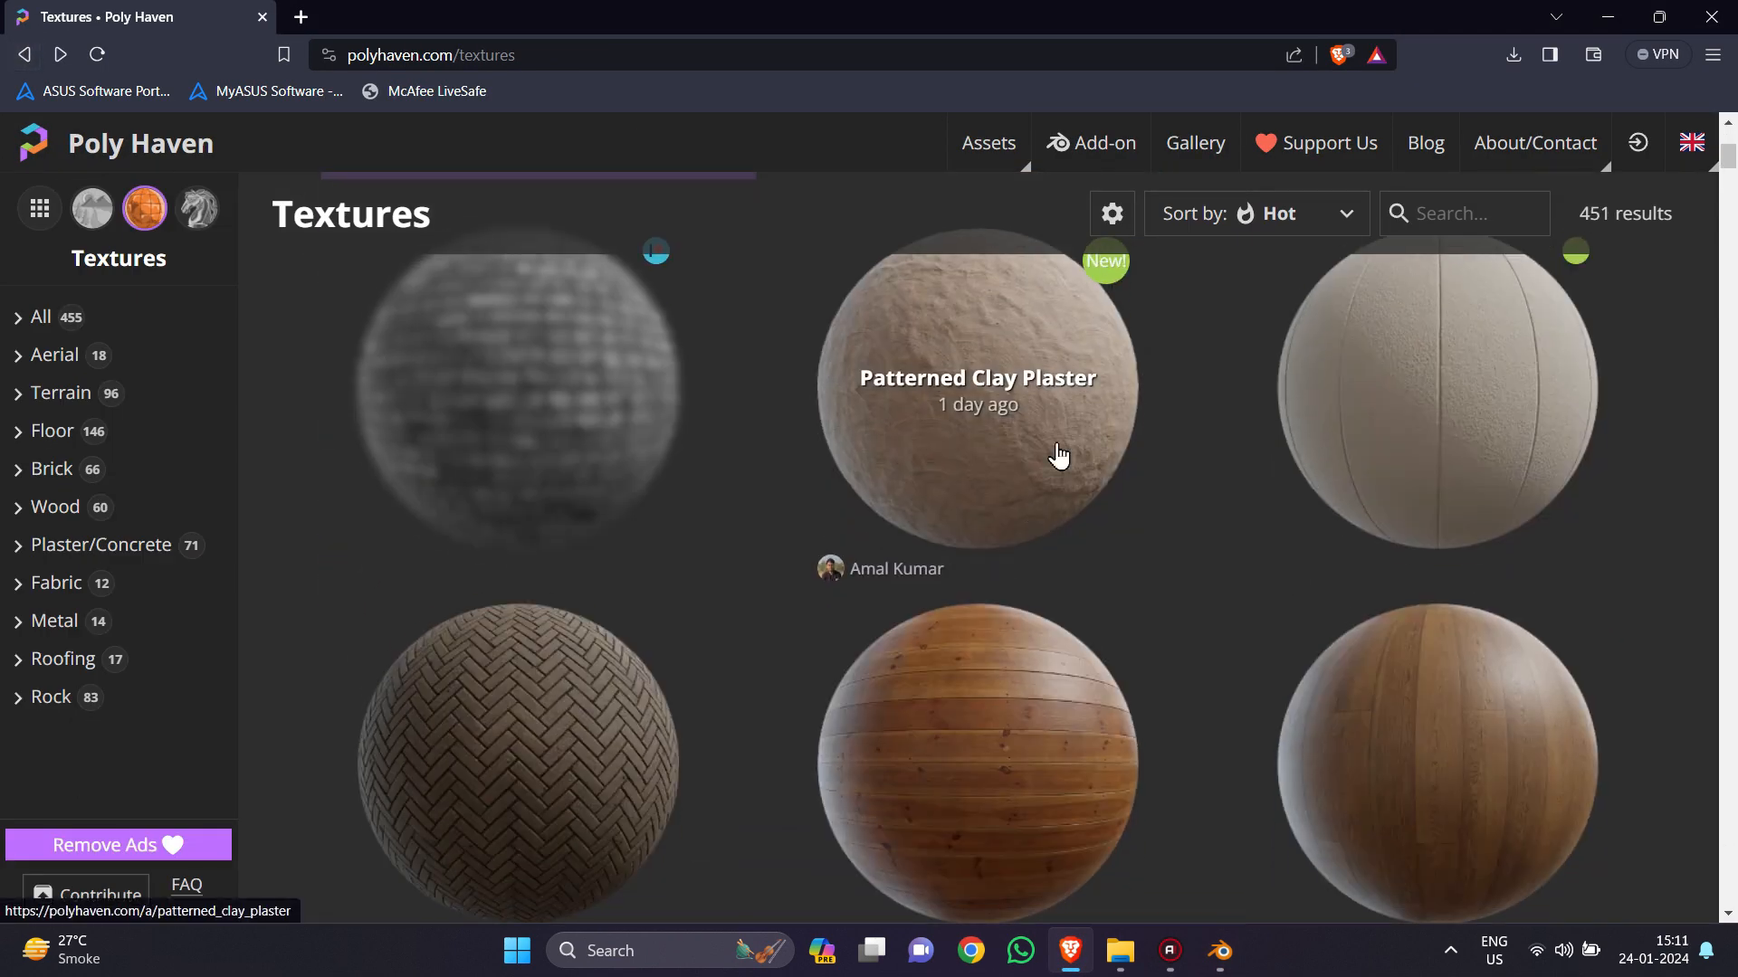
pyautogui.scroll(-2, 1004, 543)
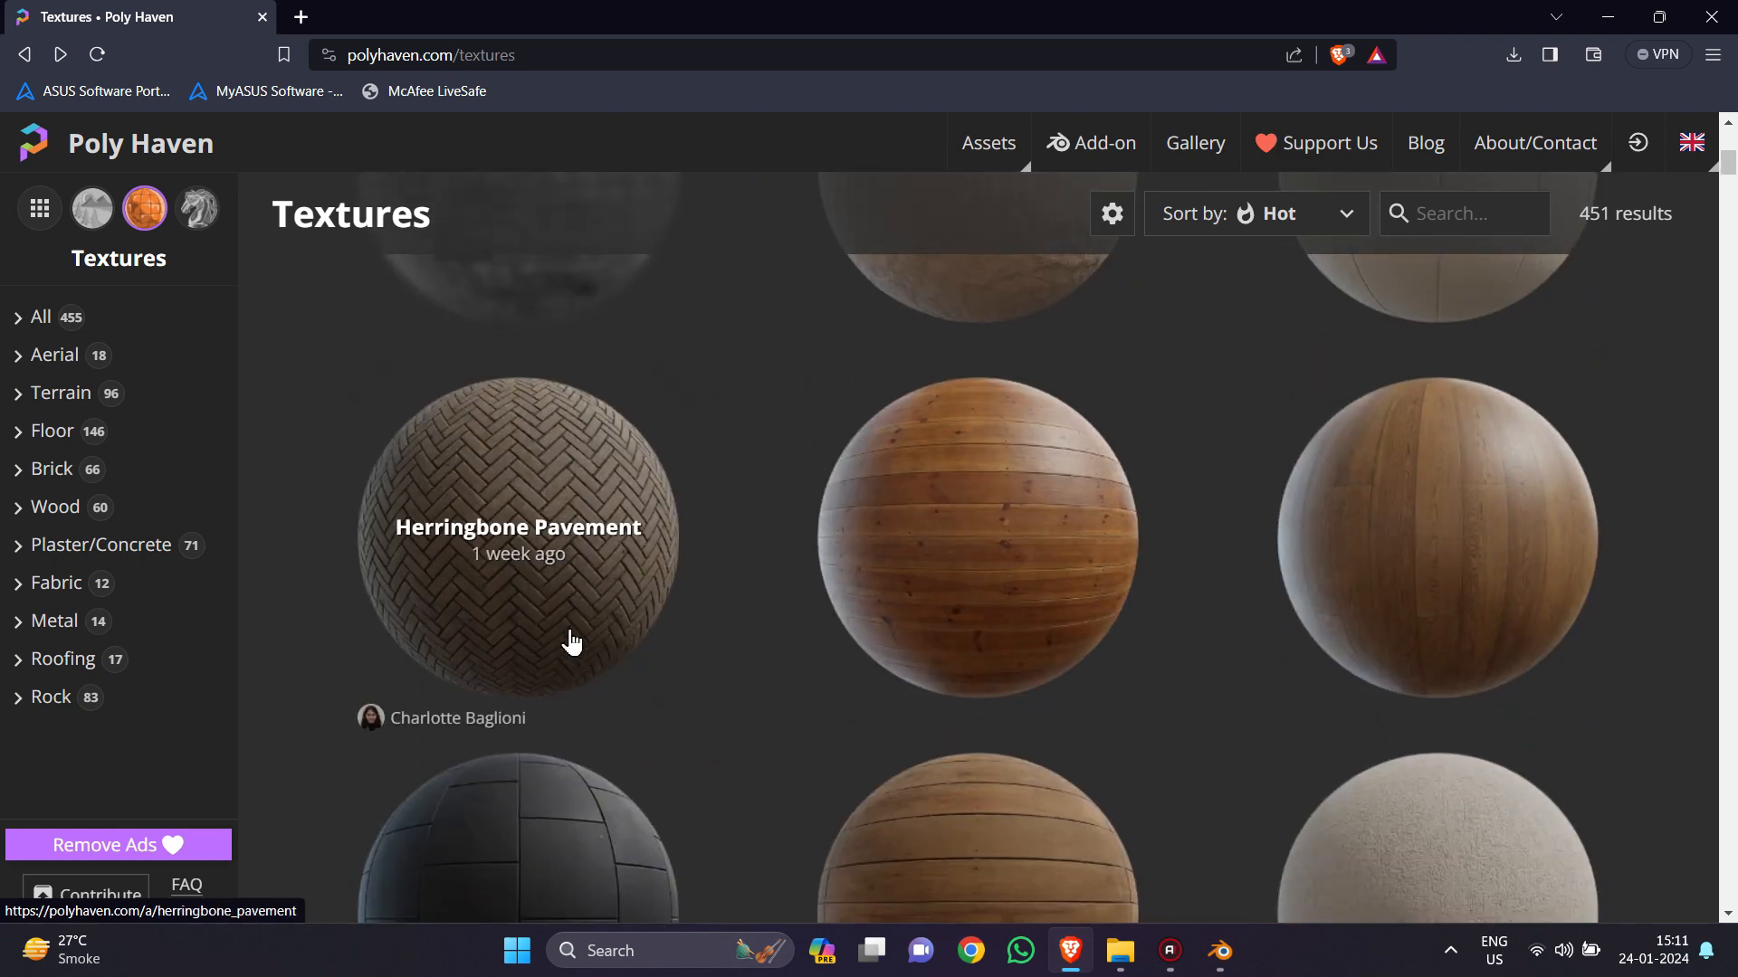
pyautogui.scroll(-4, 572, 643)
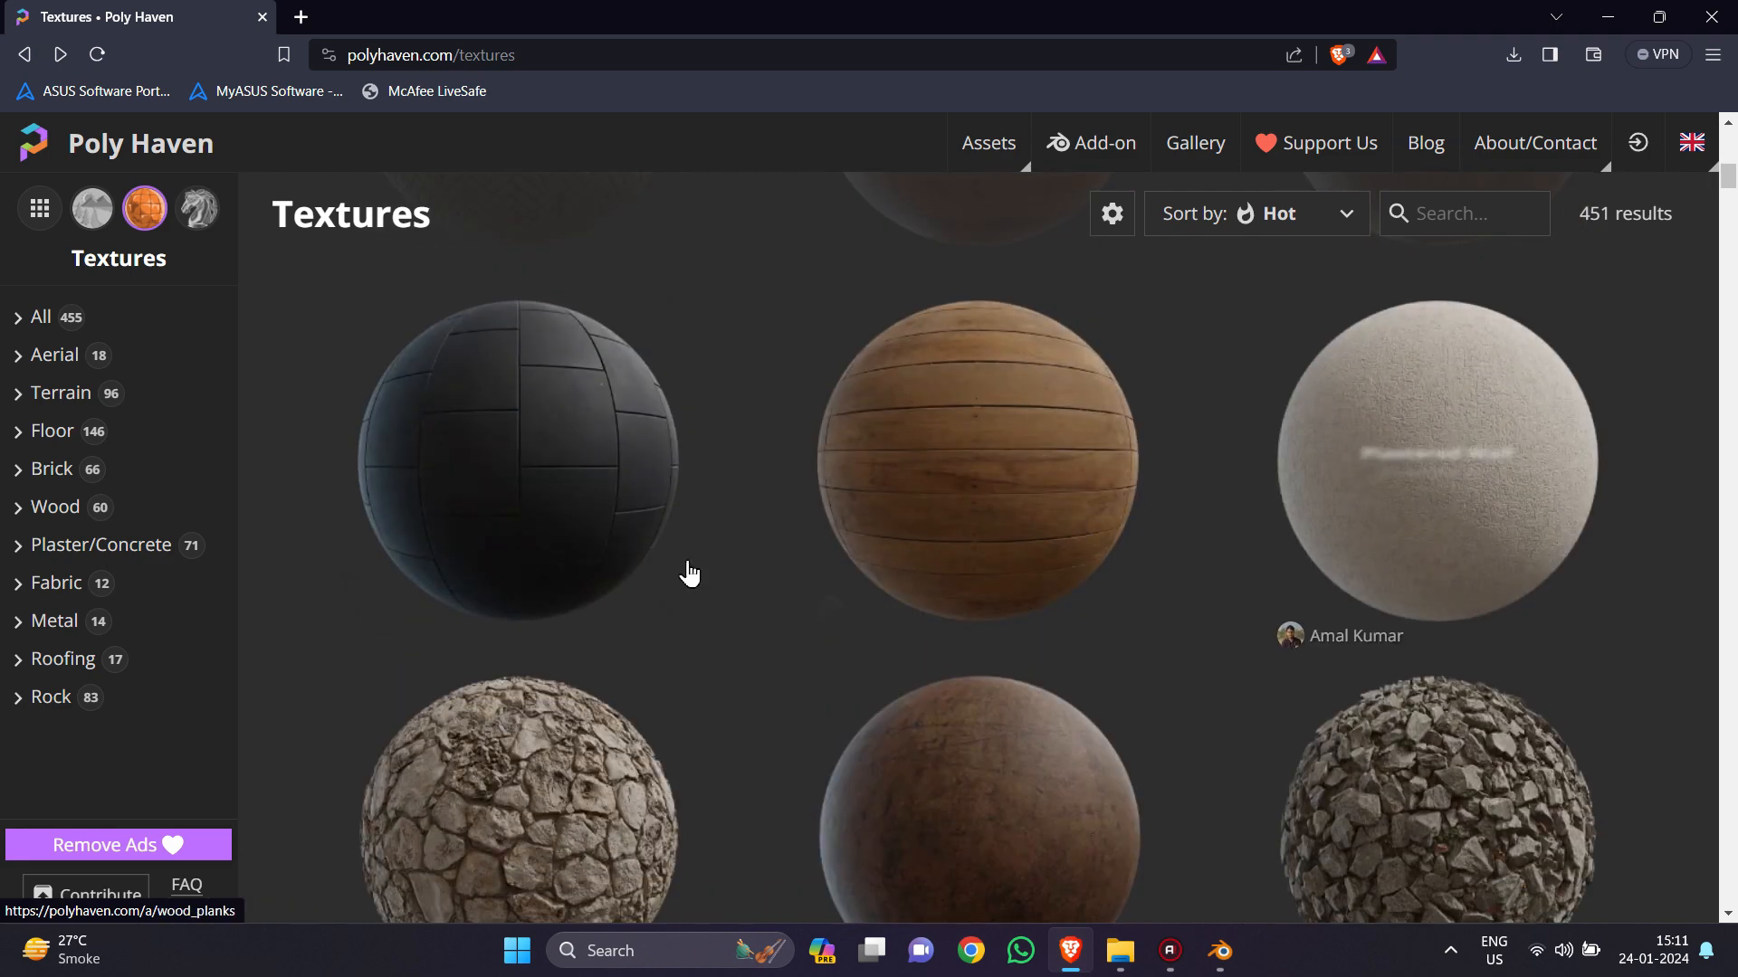
pyautogui.scroll(-3, 690, 573)
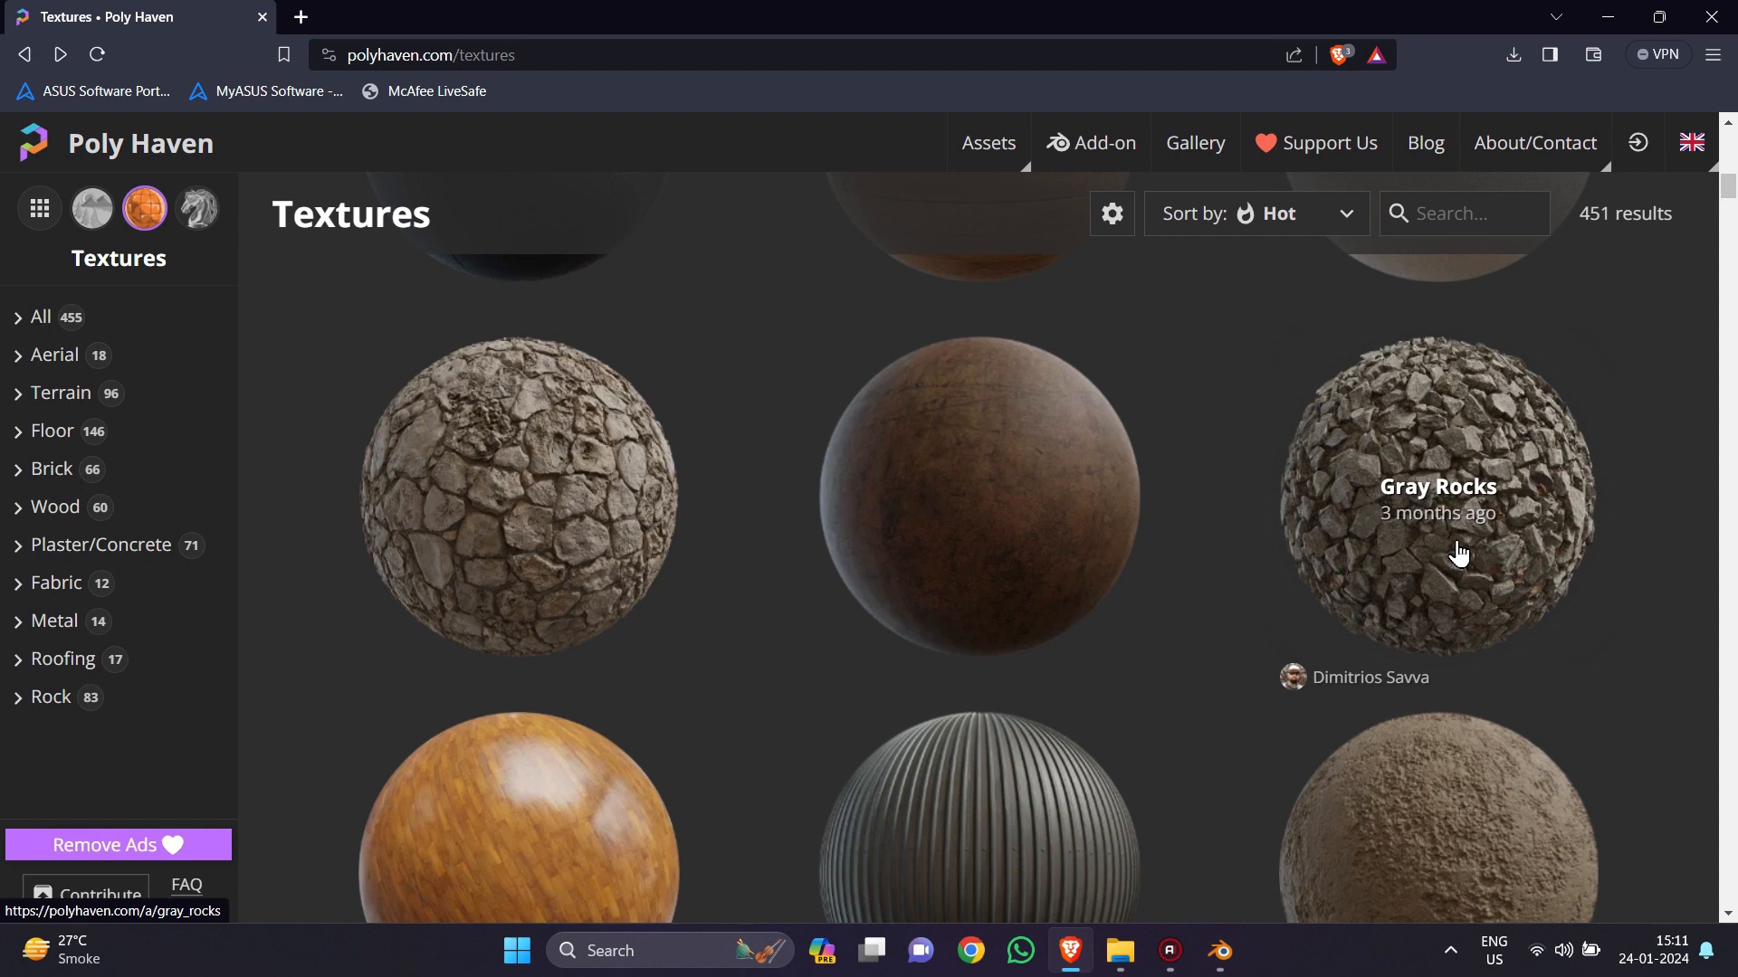
pyautogui.click(1220, 950)
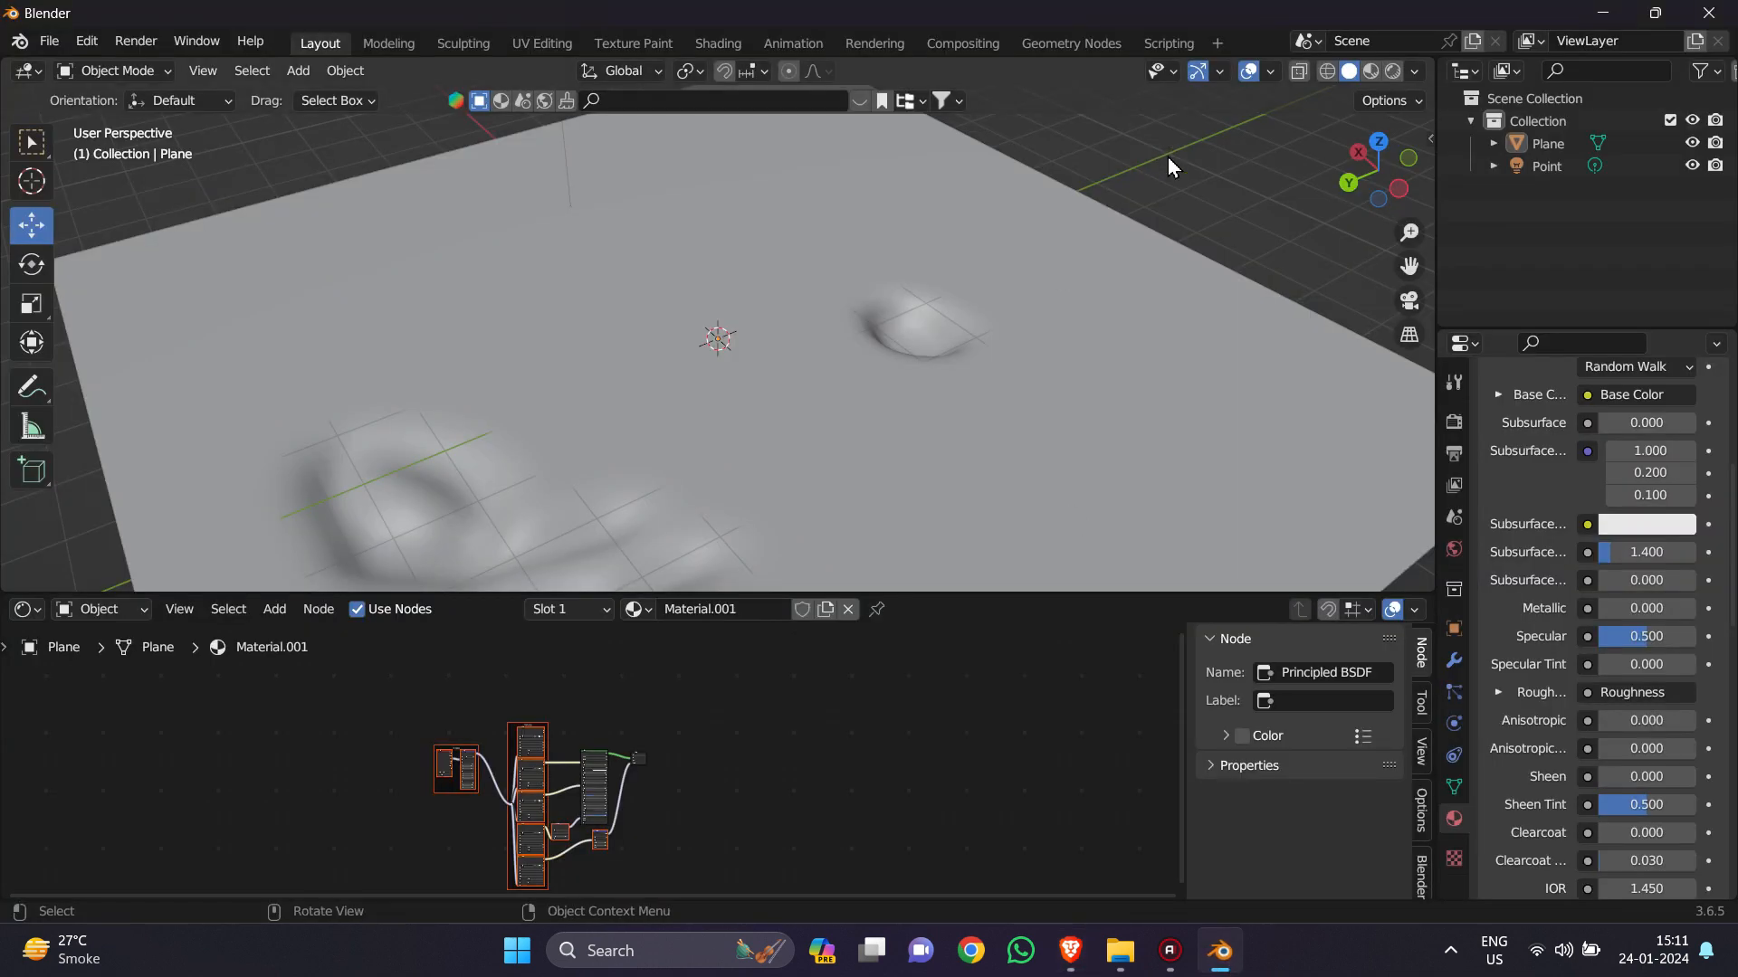